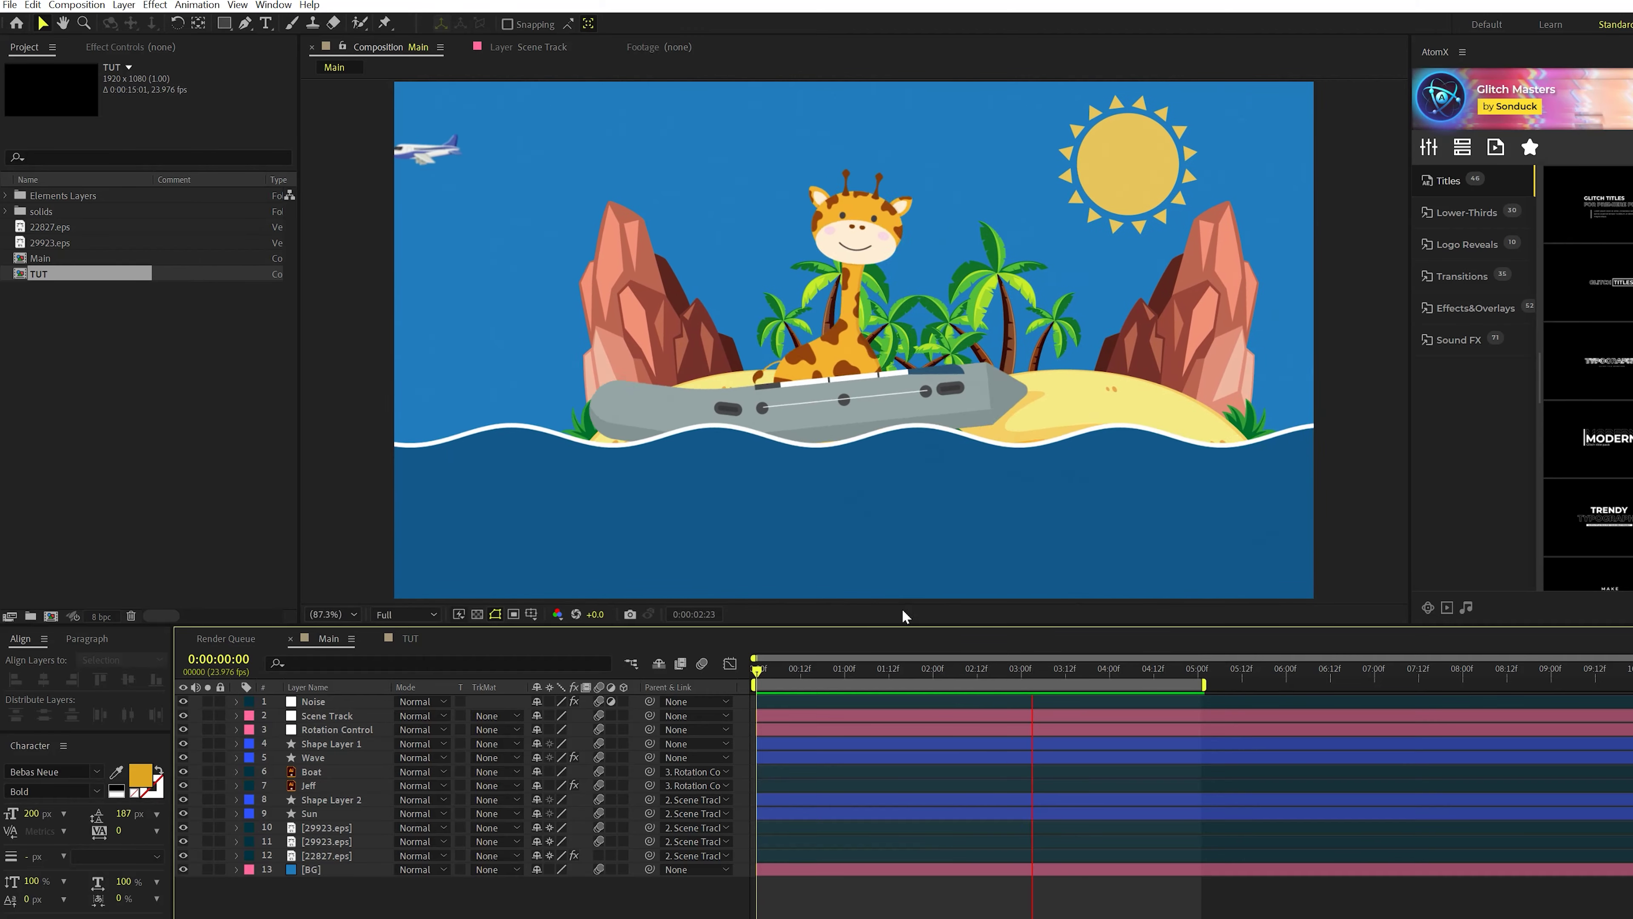
# Step: Stop the playing preview of the giraffe-in-boat scene
pyautogui.press('space')
# Step: Move to the 0:00:03:10 frame, then browse Freepik's Character vector search results
pyautogui.moveTo(859, 679); pyautogui.dragTo(1058, 687)
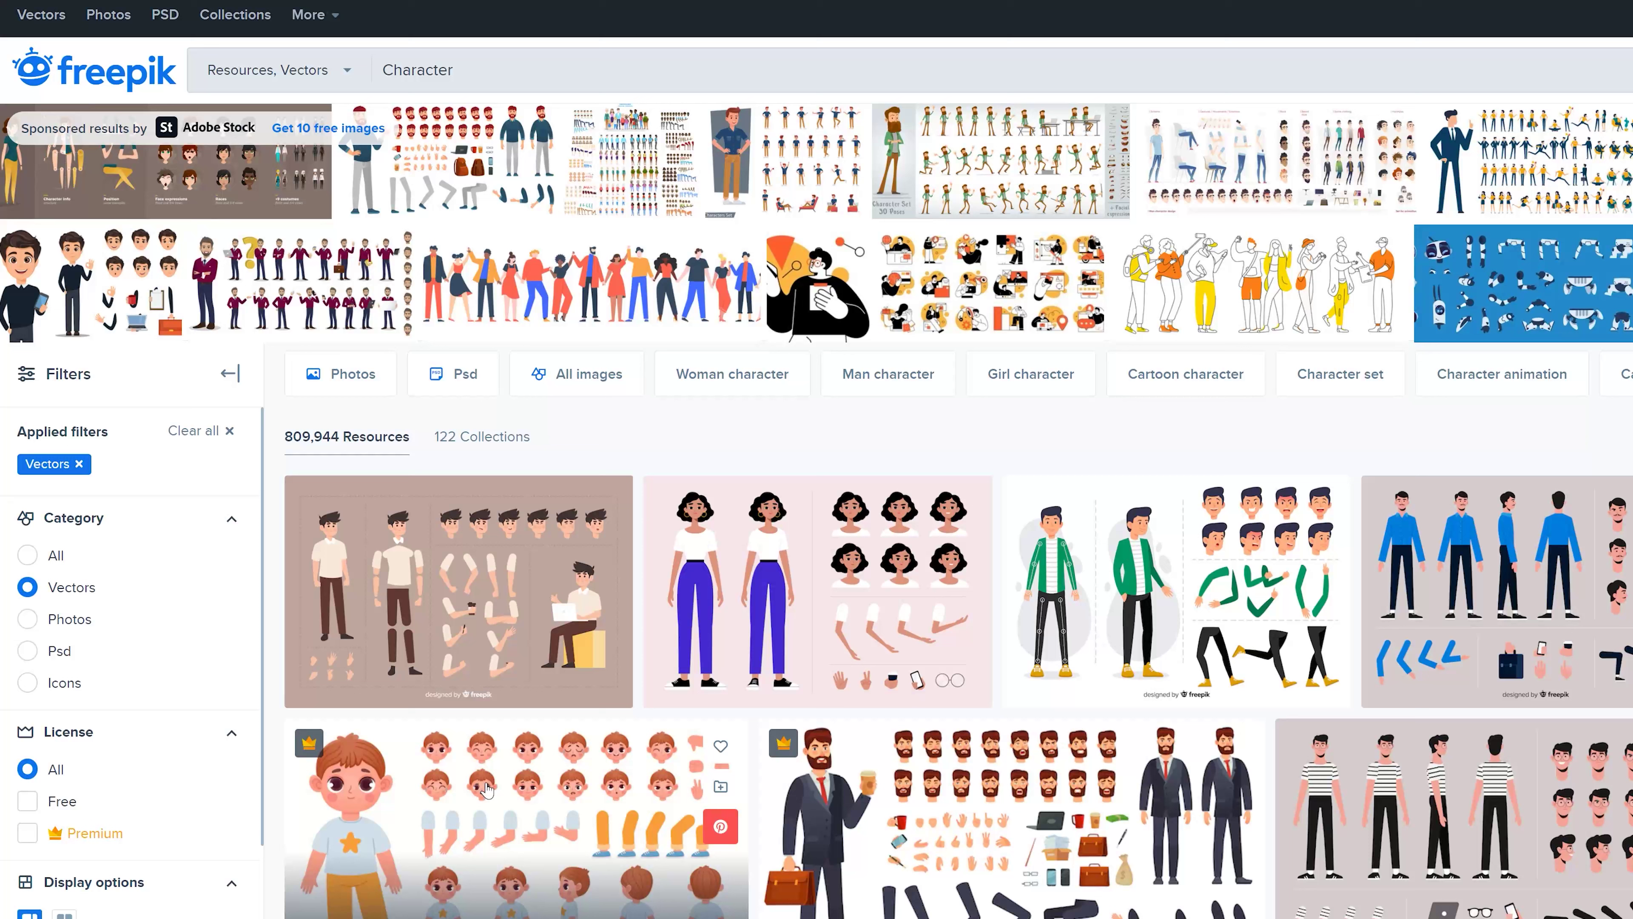
pyautogui.hotkey('ctrl', 'a')
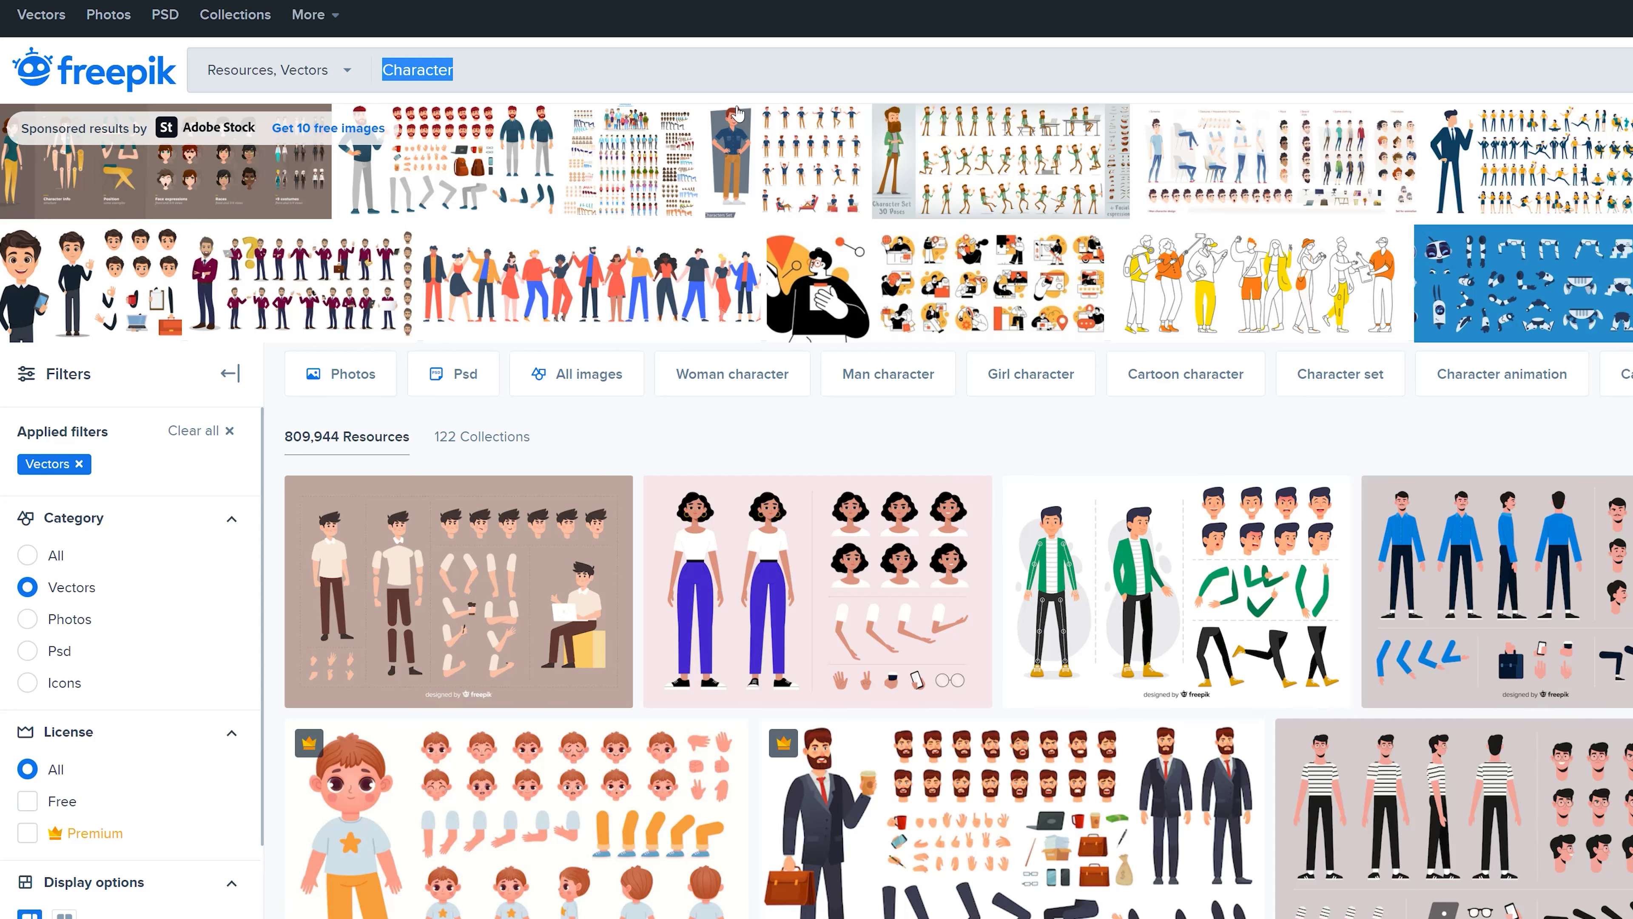
pyautogui.scroll(-4, 1058, 480)
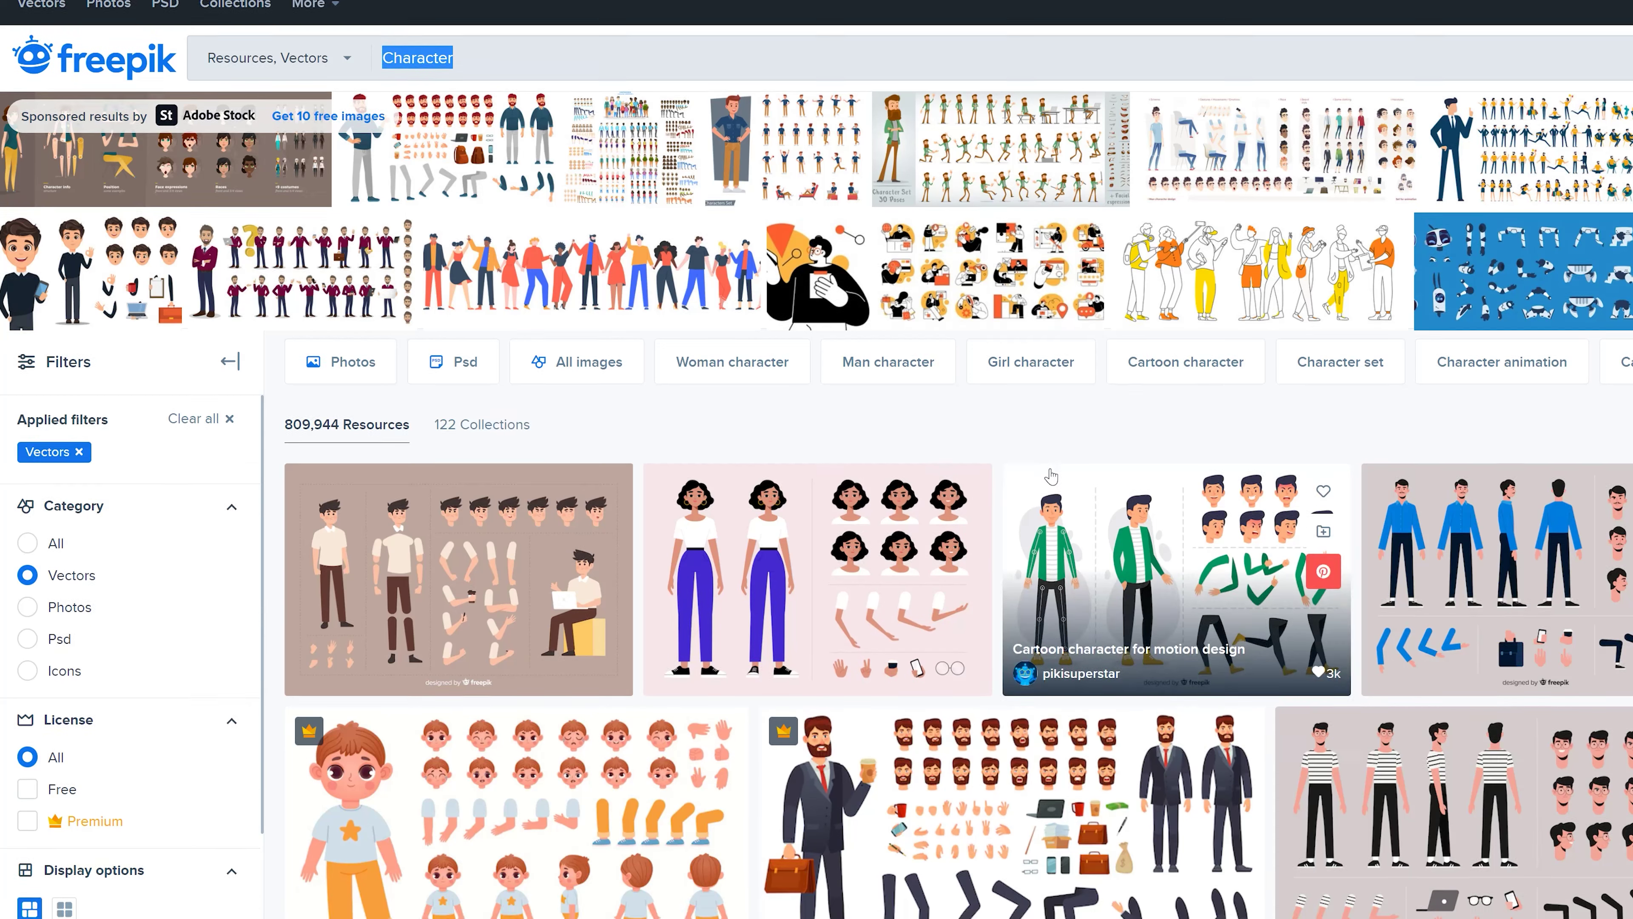
pyautogui.scroll(-4, 1058, 479)
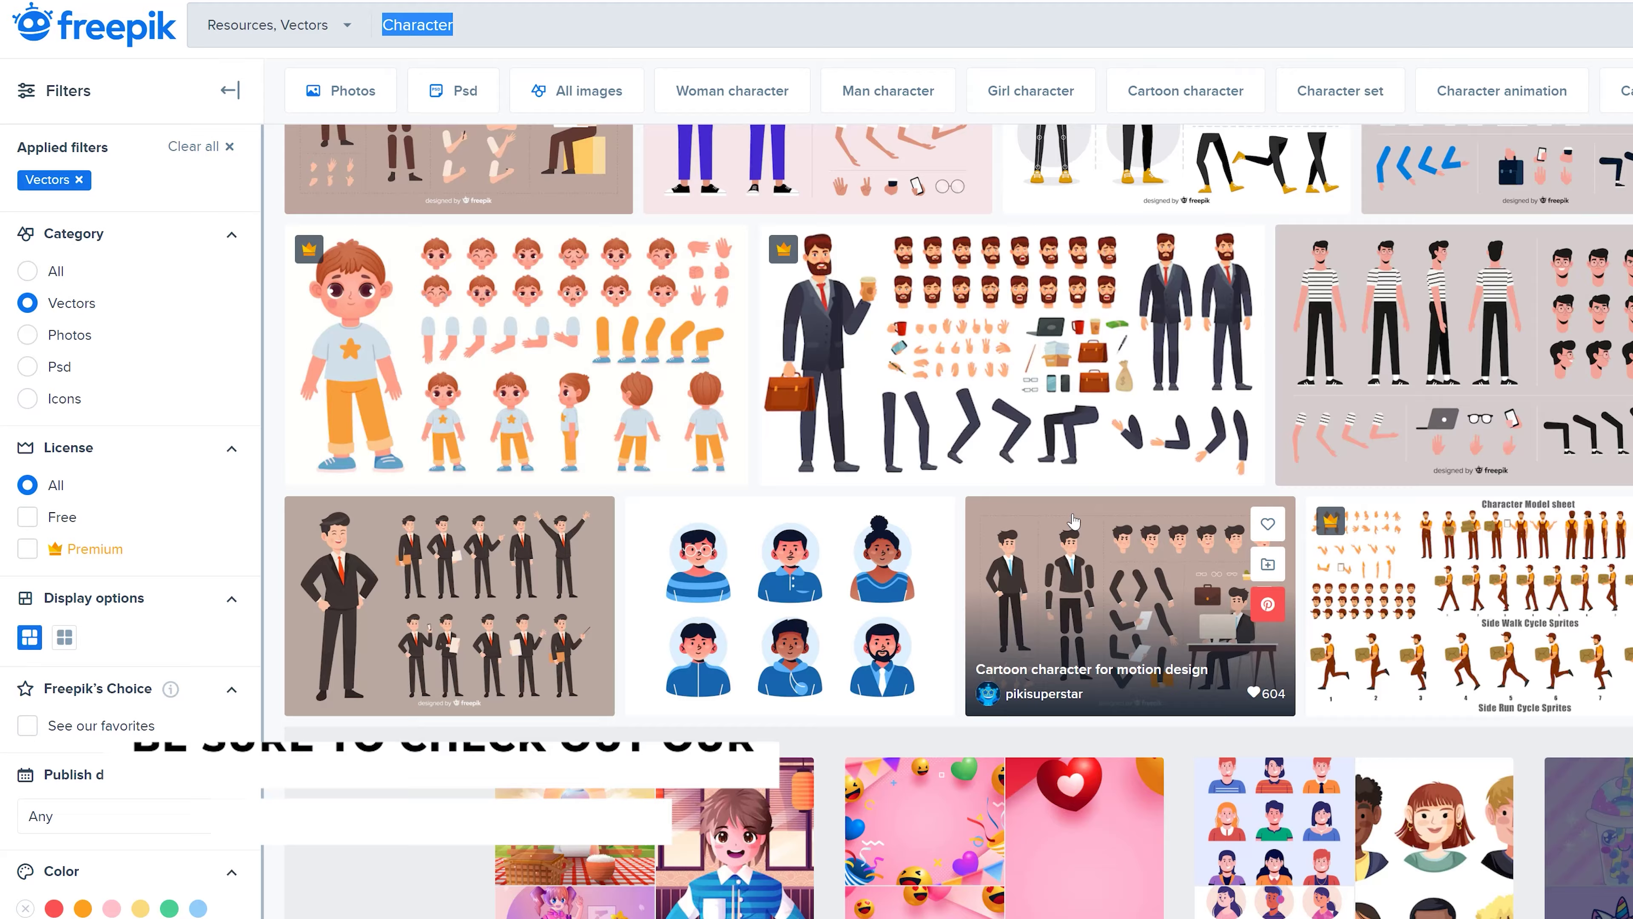
pyautogui.scroll(-8, 1074, 502)
pyautogui.scroll(15, 1085, 515)
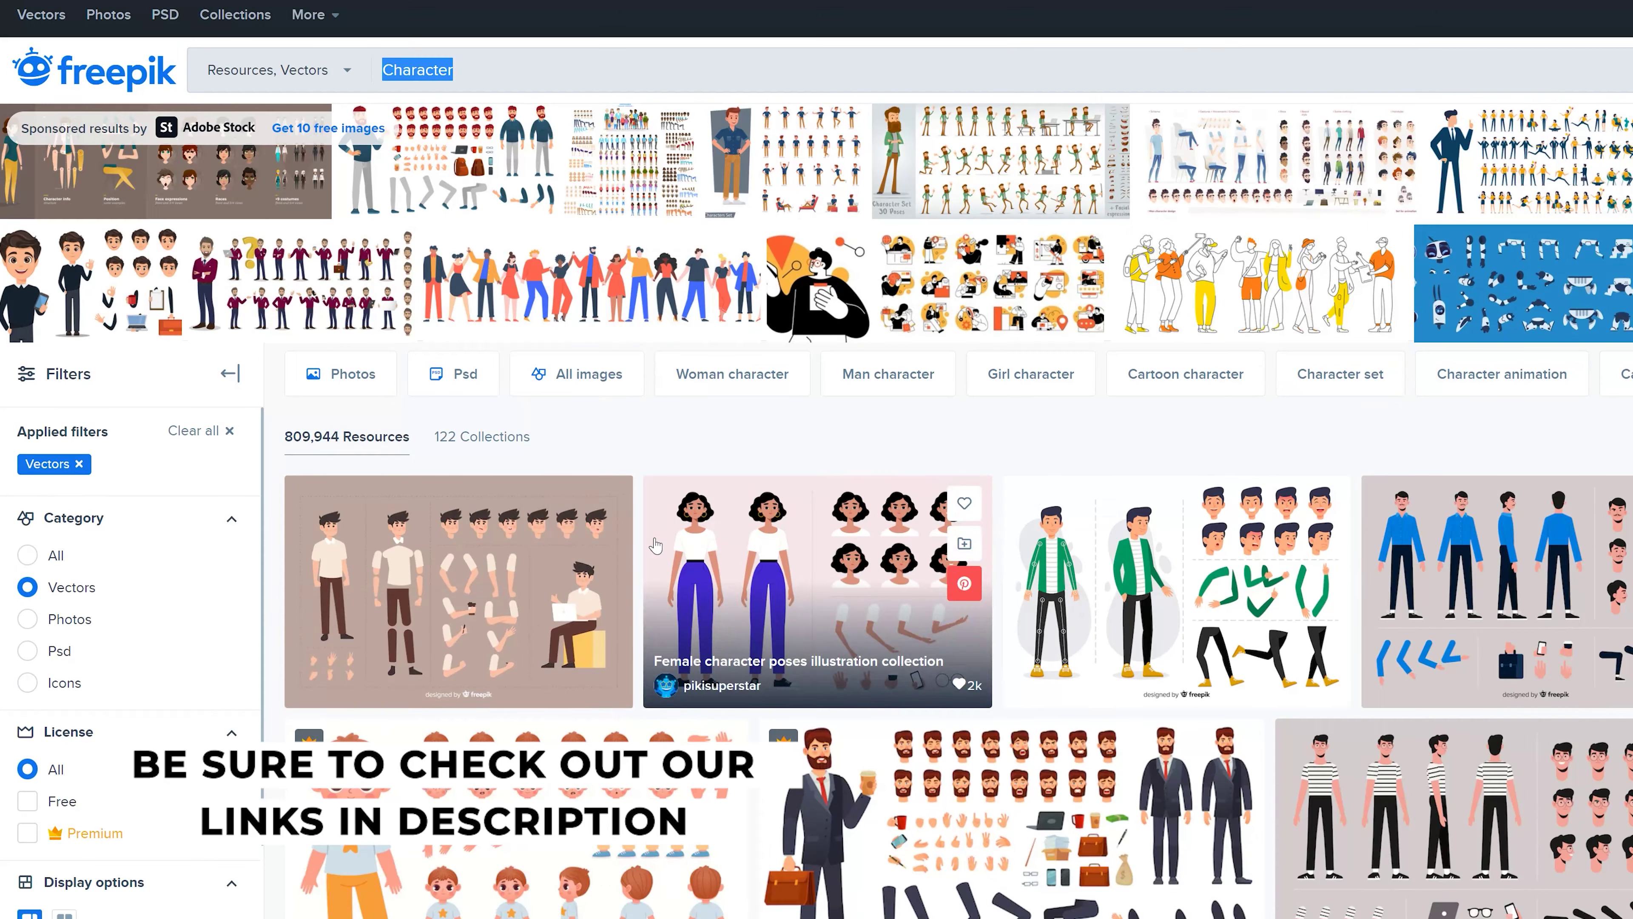
pyautogui.moveTo(468, 557)
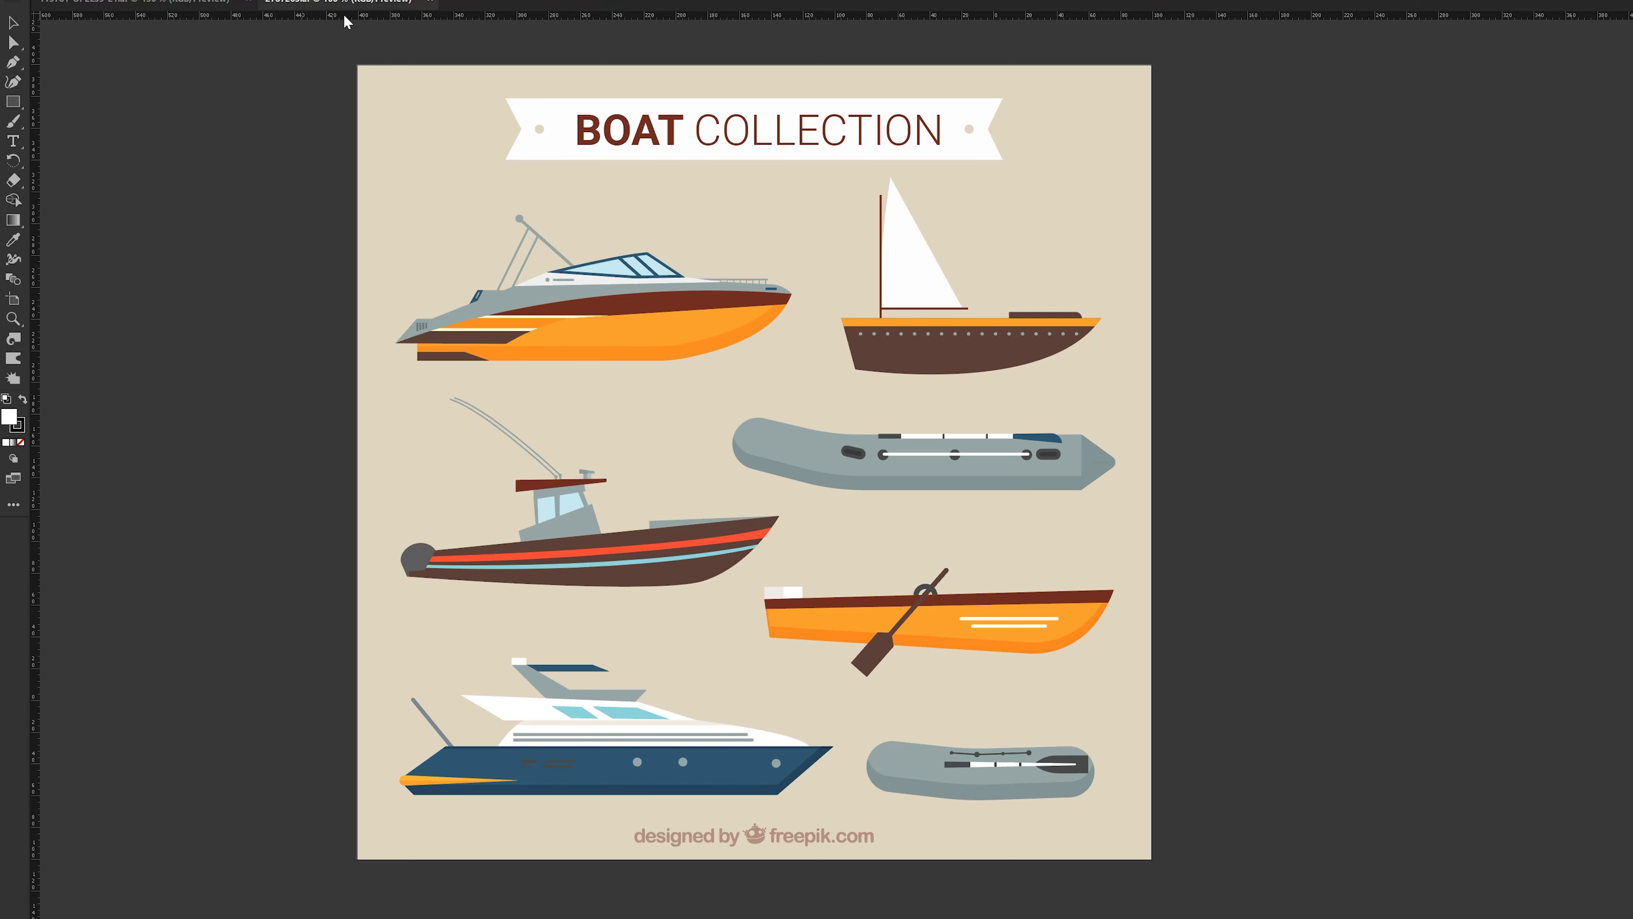
# Step: Create a blank 1920 × 1080 px Illustrator document from the boat collection file
pyautogui.click(143, 3)
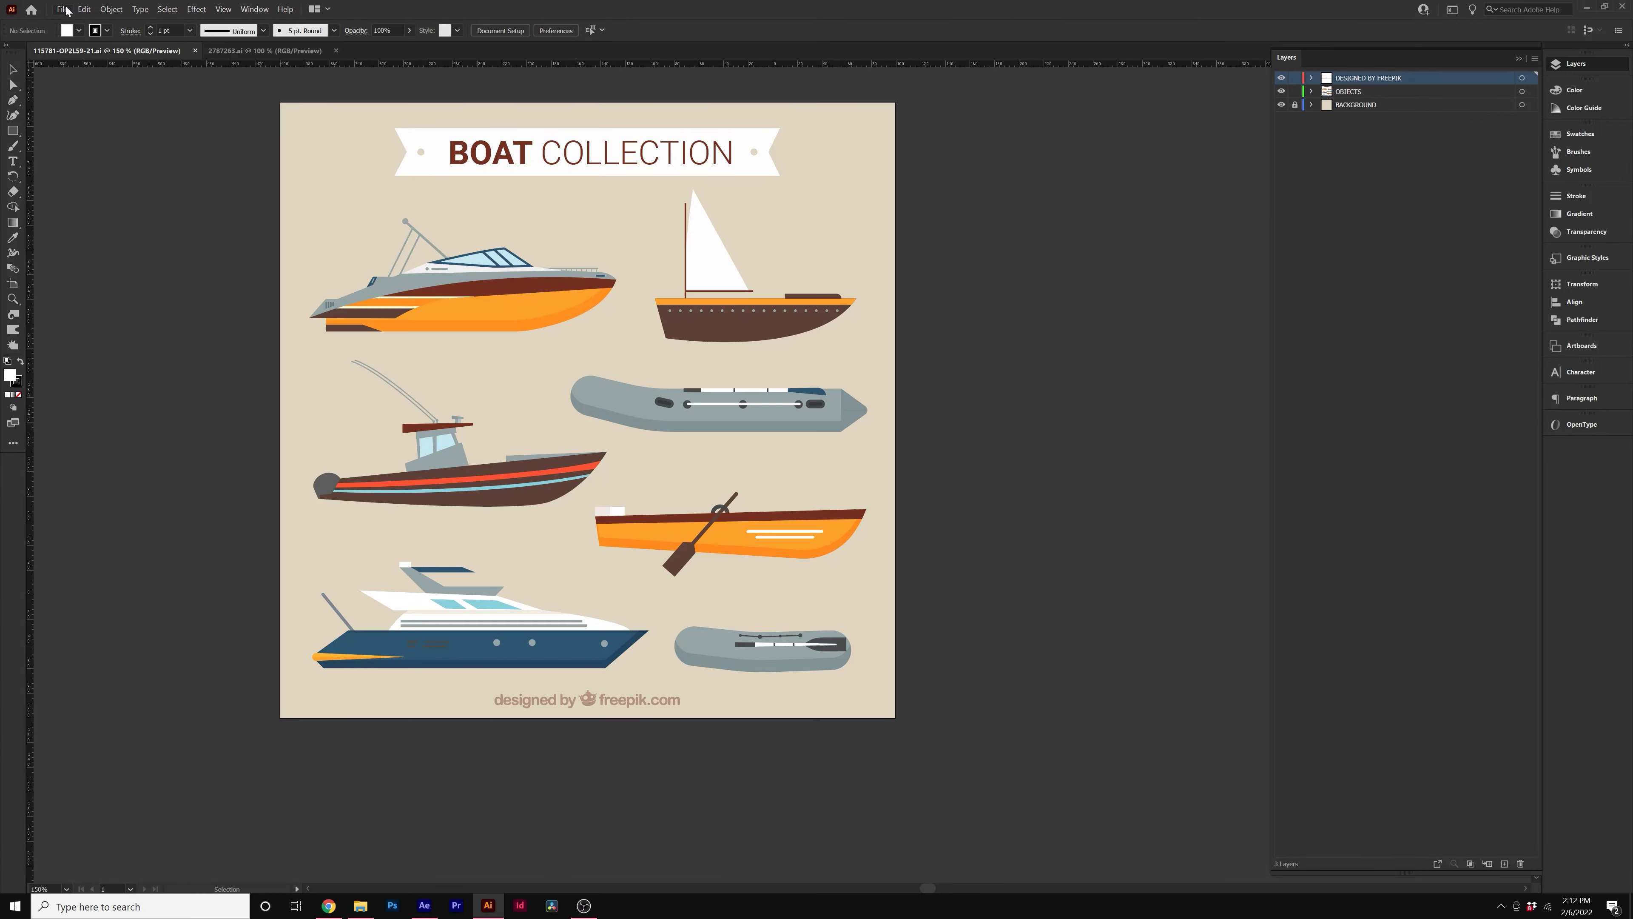
pyautogui.click(63, 9)
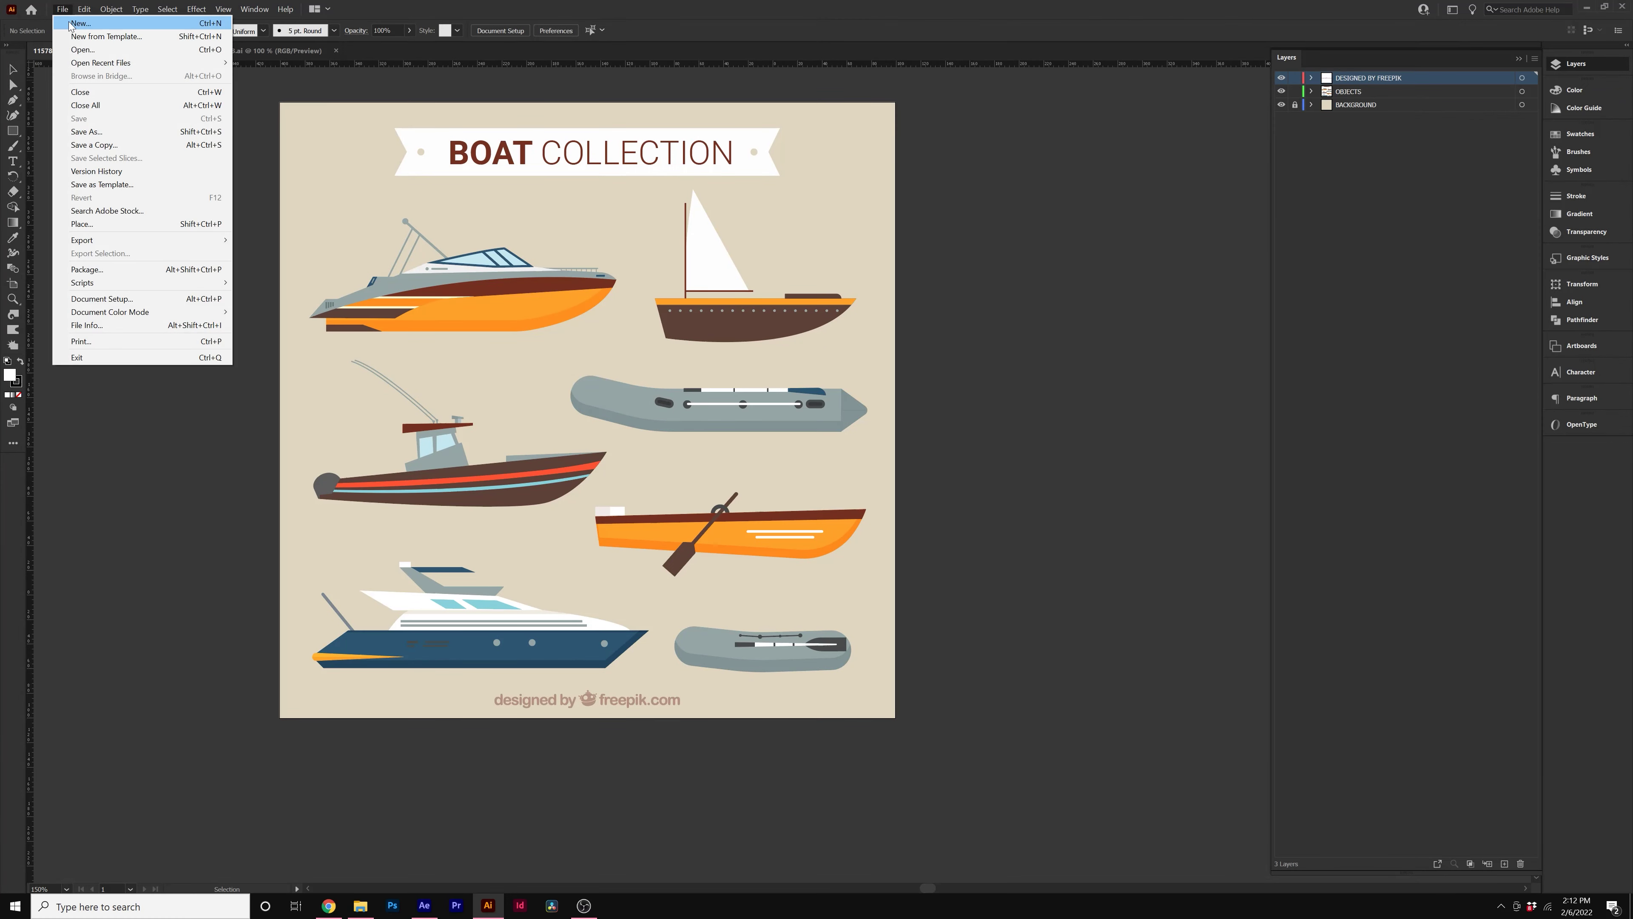
pyautogui.click(71, 23)
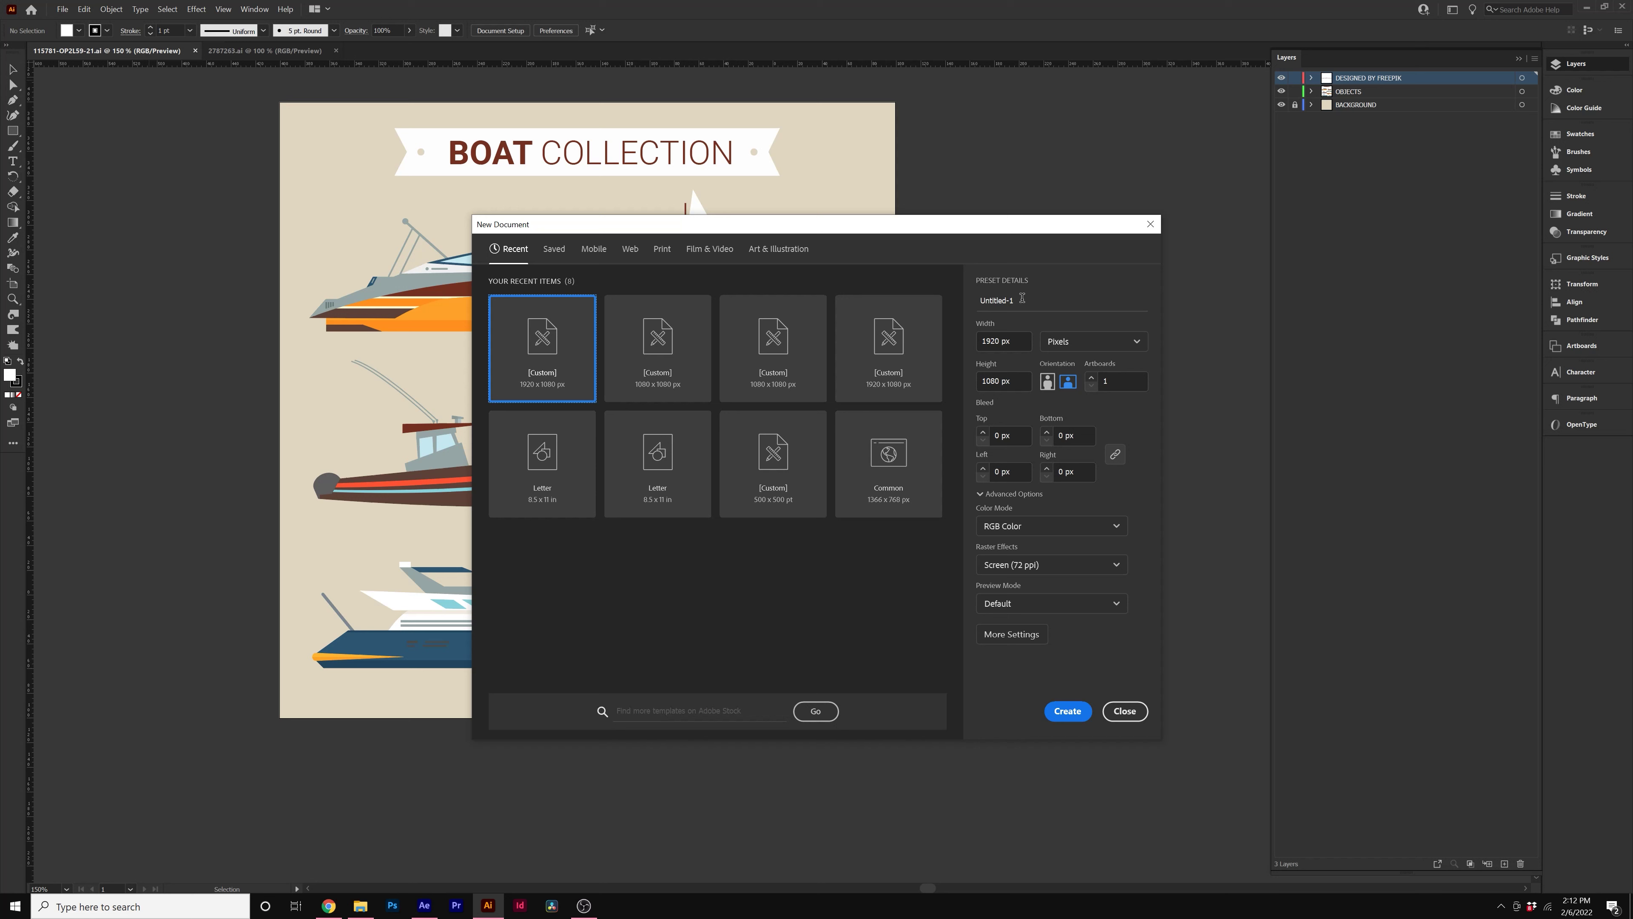
pyautogui.click(1069, 710)
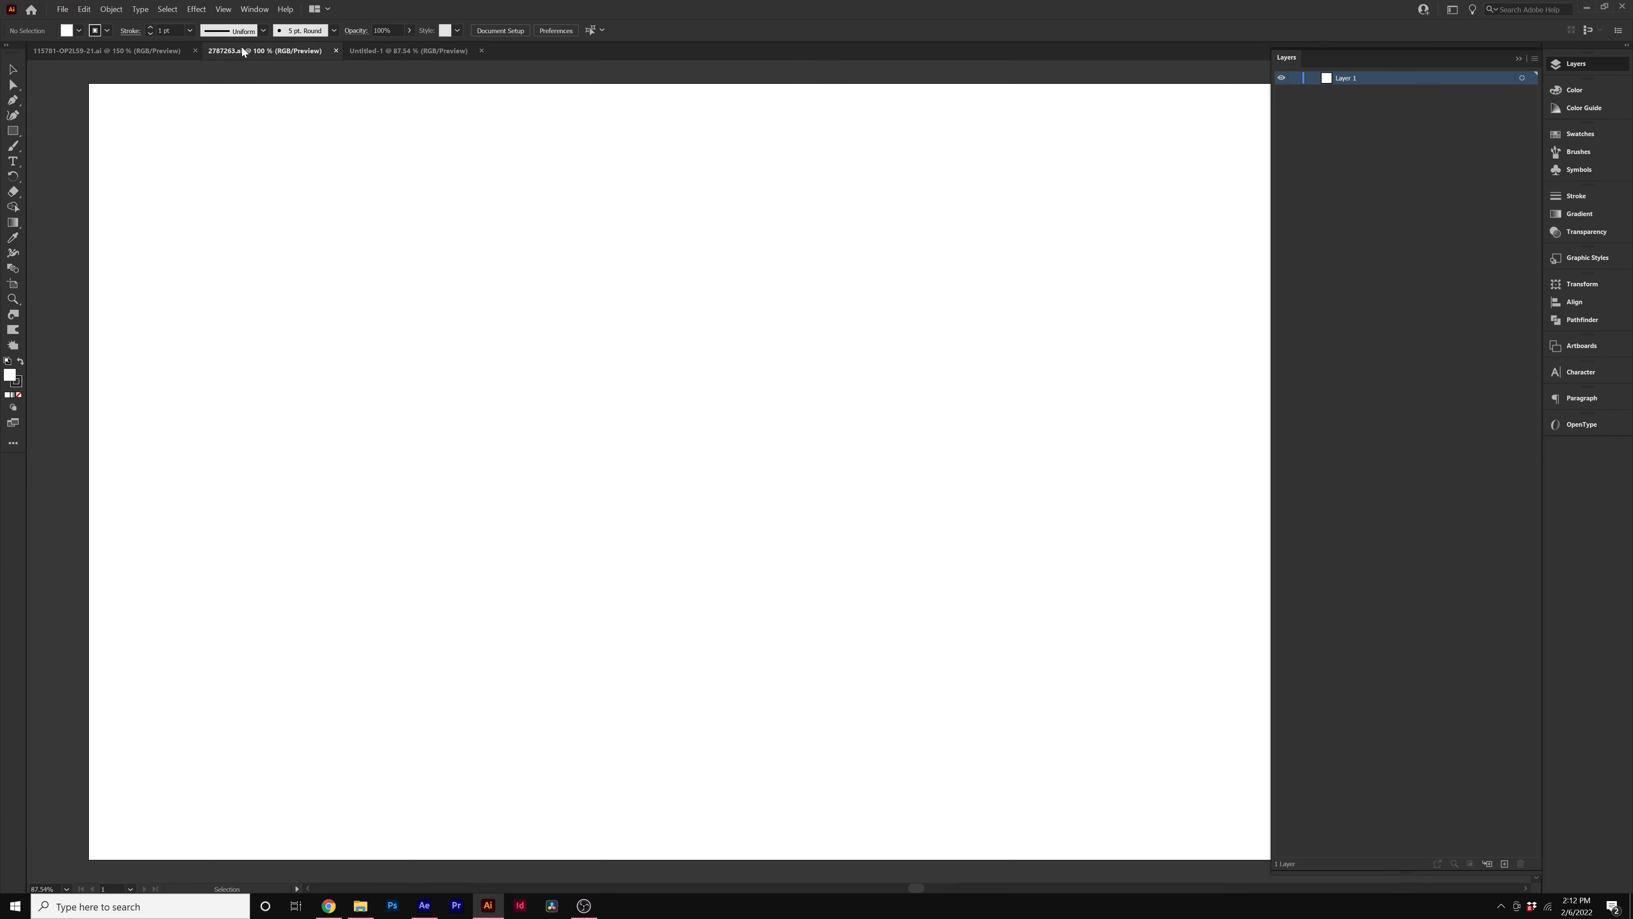
# Step: Copy the giraffe from the safari animals file into Untitled-1 and enlarge it
pyautogui.click(242, 50)
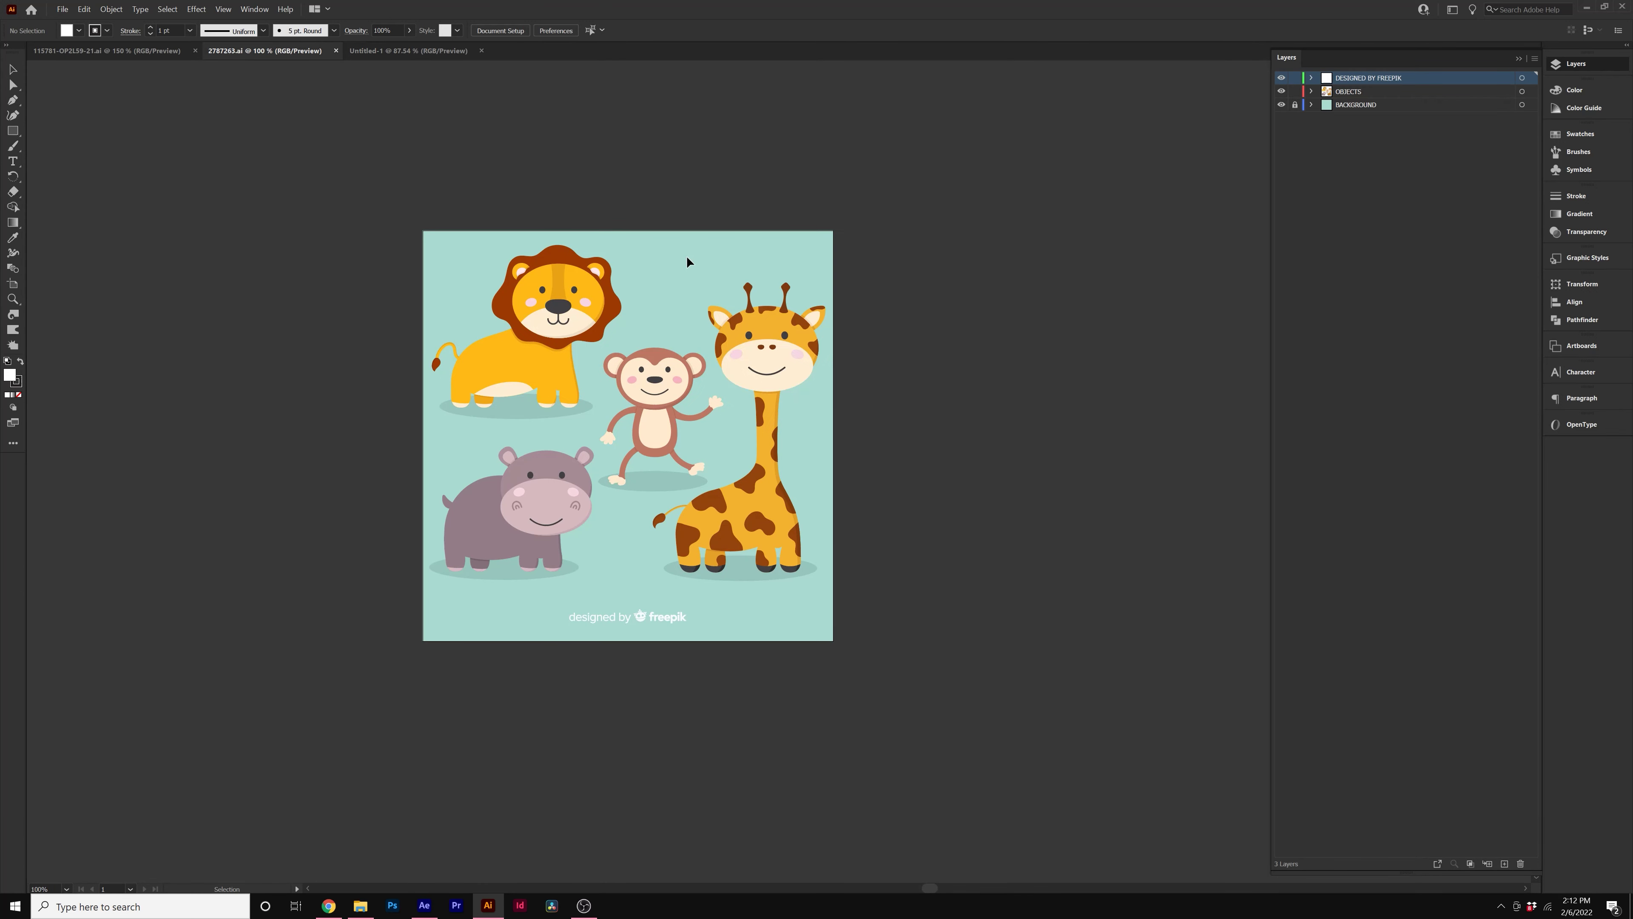
pyautogui.click(761, 341)
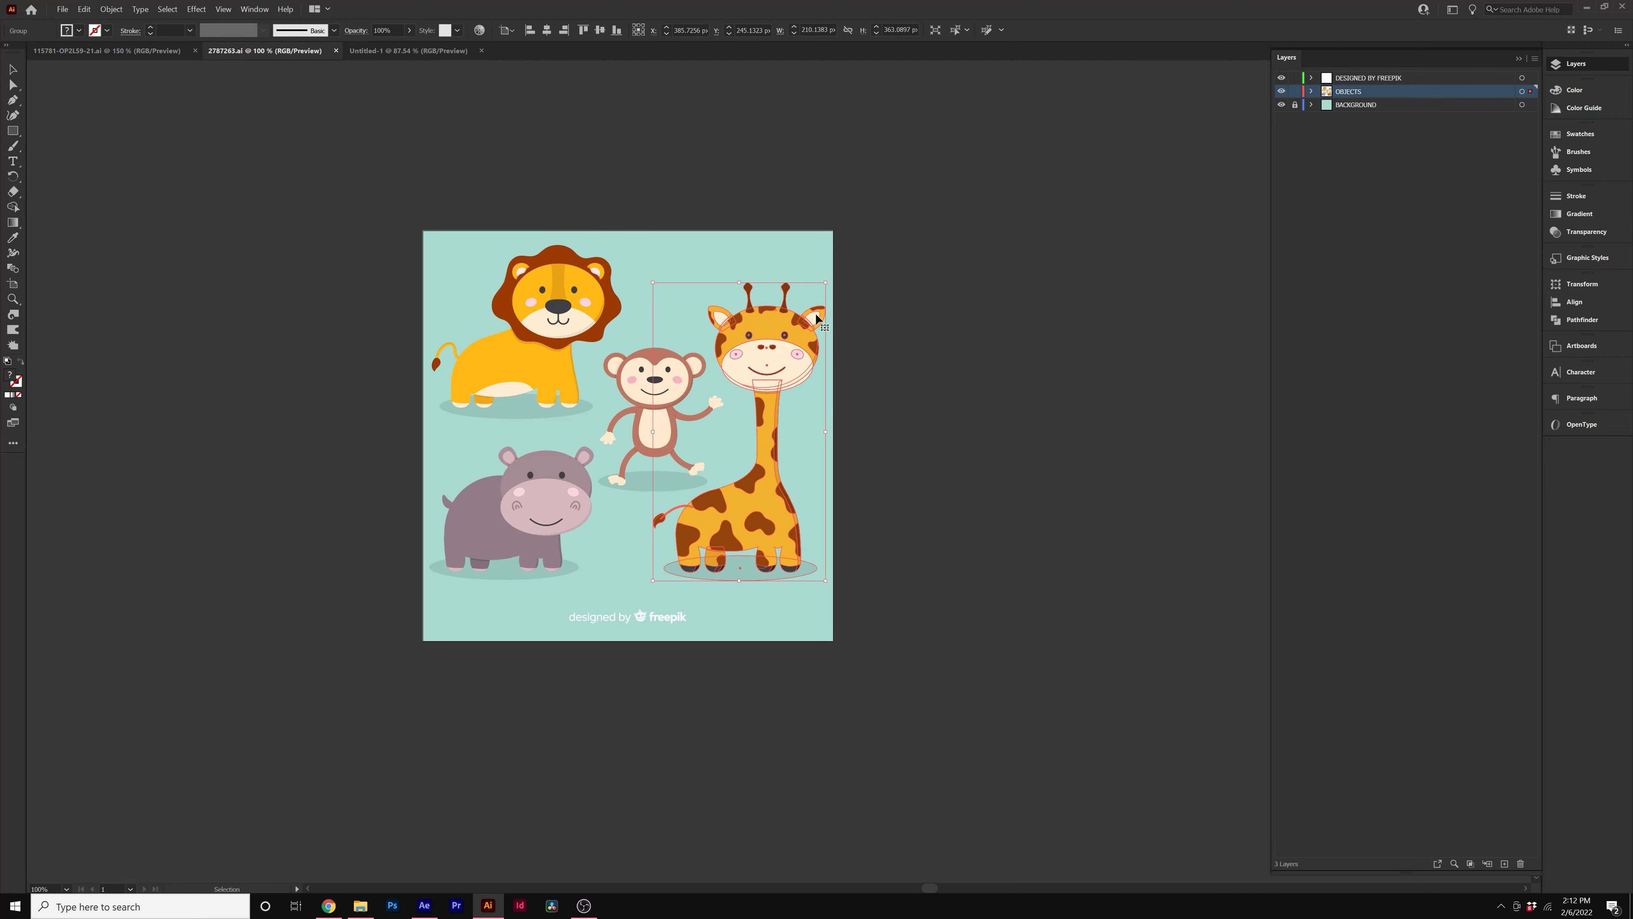
pyautogui.click(1313, 92)
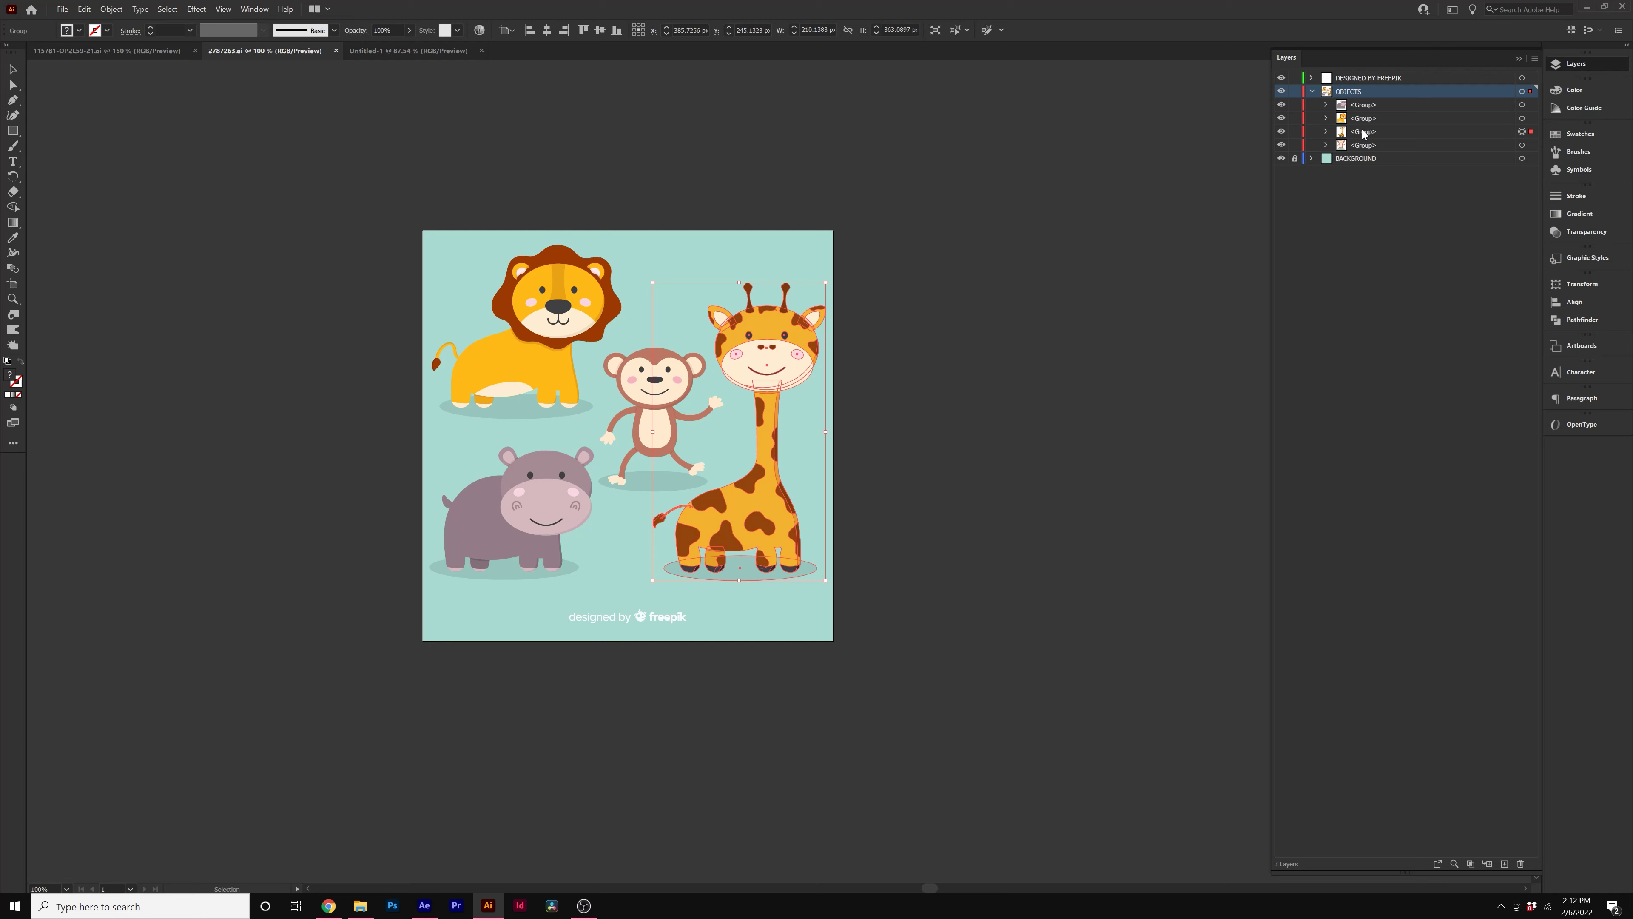
pyautogui.click(1313, 91)
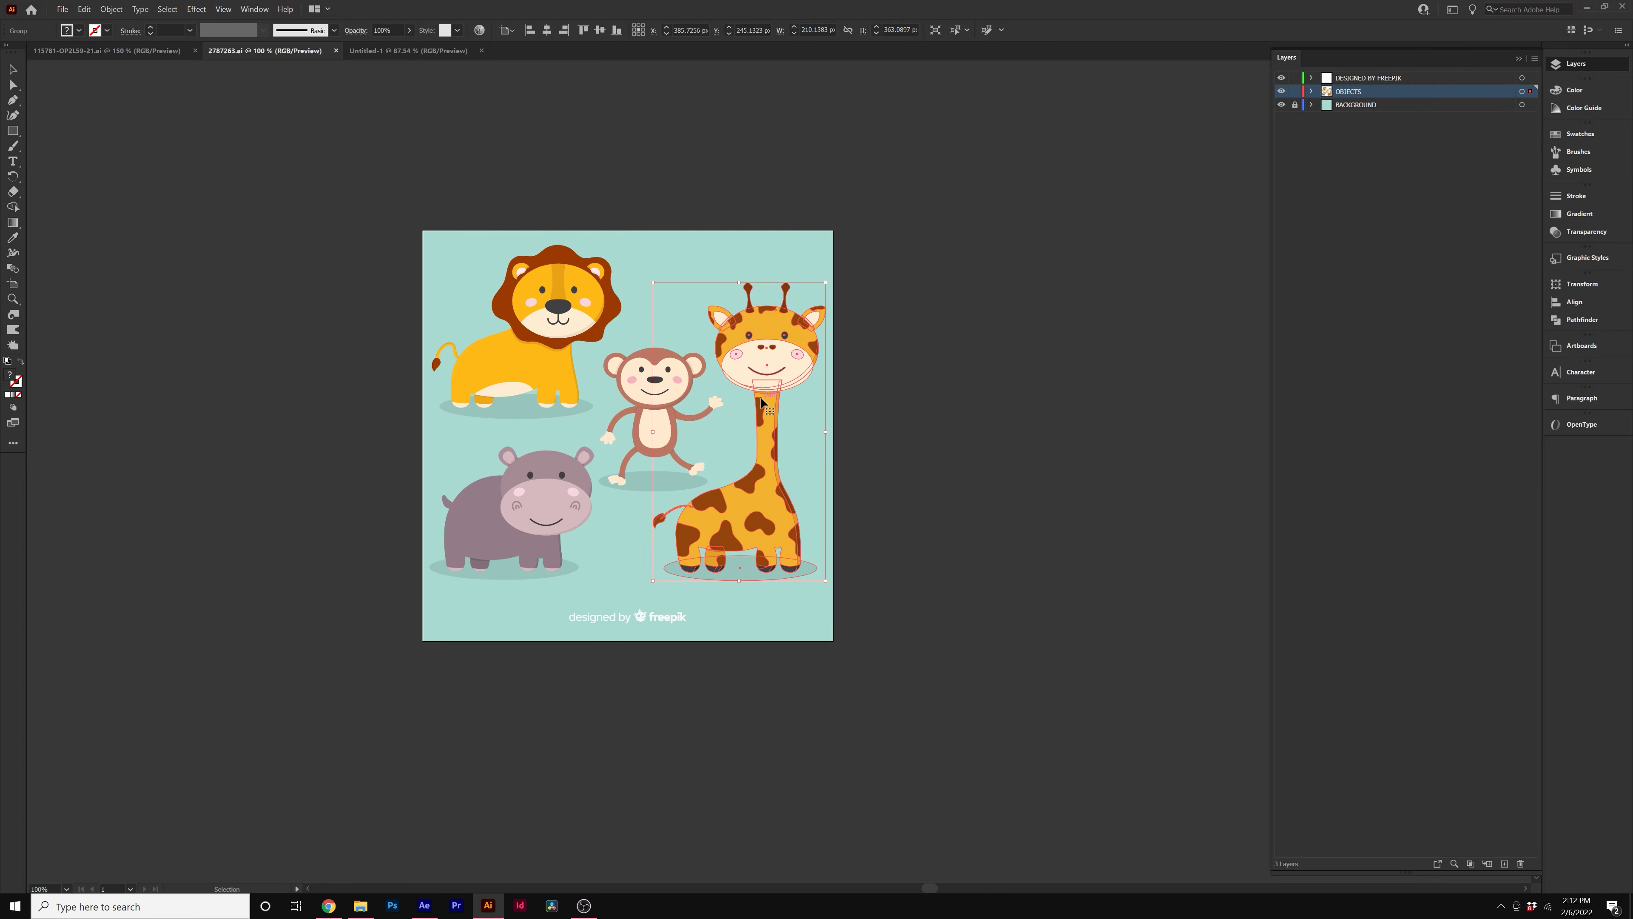
pyautogui.click(392, 51)
pyautogui.press('a')
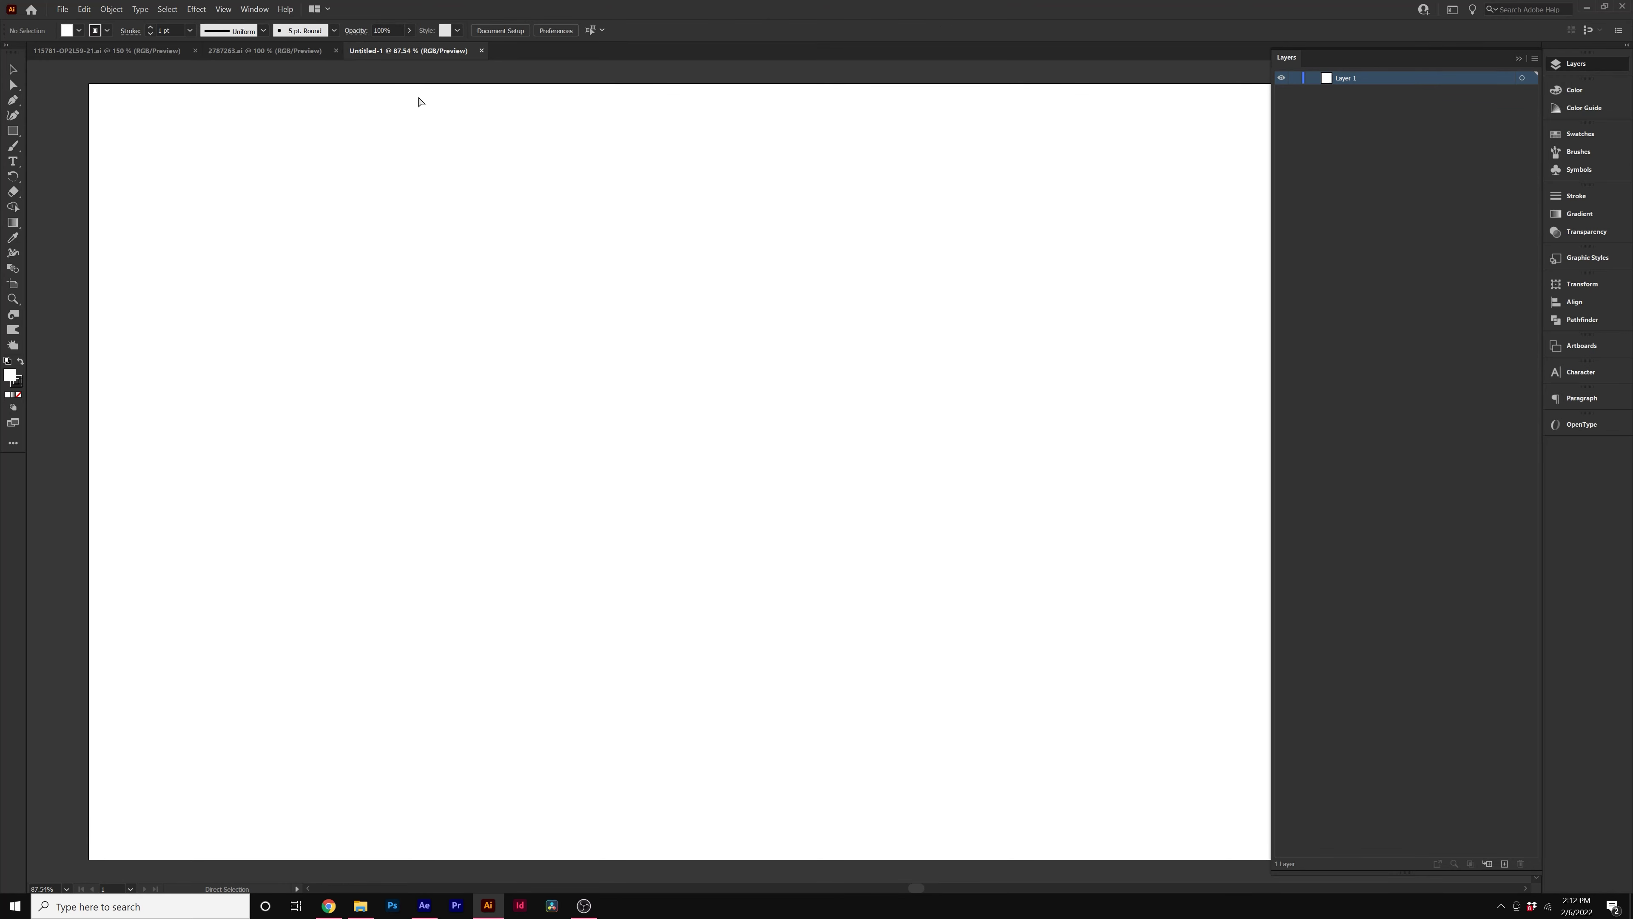
pyautogui.hotkey('ctrl', 'v')
pyautogui.press('v')
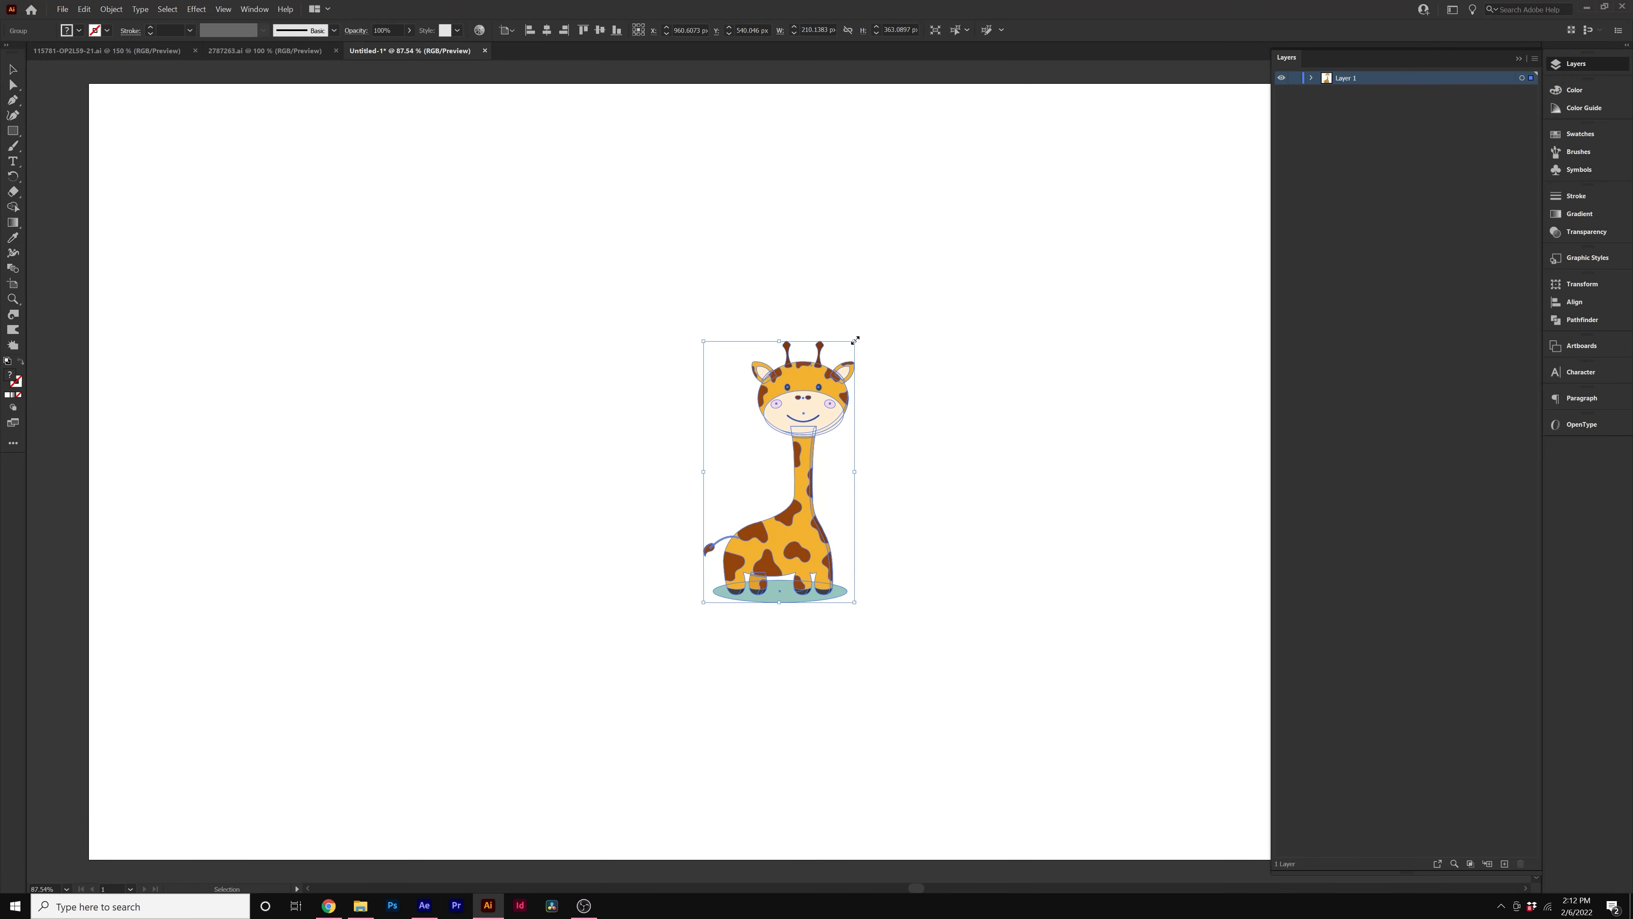
pyautogui.moveTo(854, 339); pyautogui.dragTo(900, 264)
pyautogui.click(1018, 311)
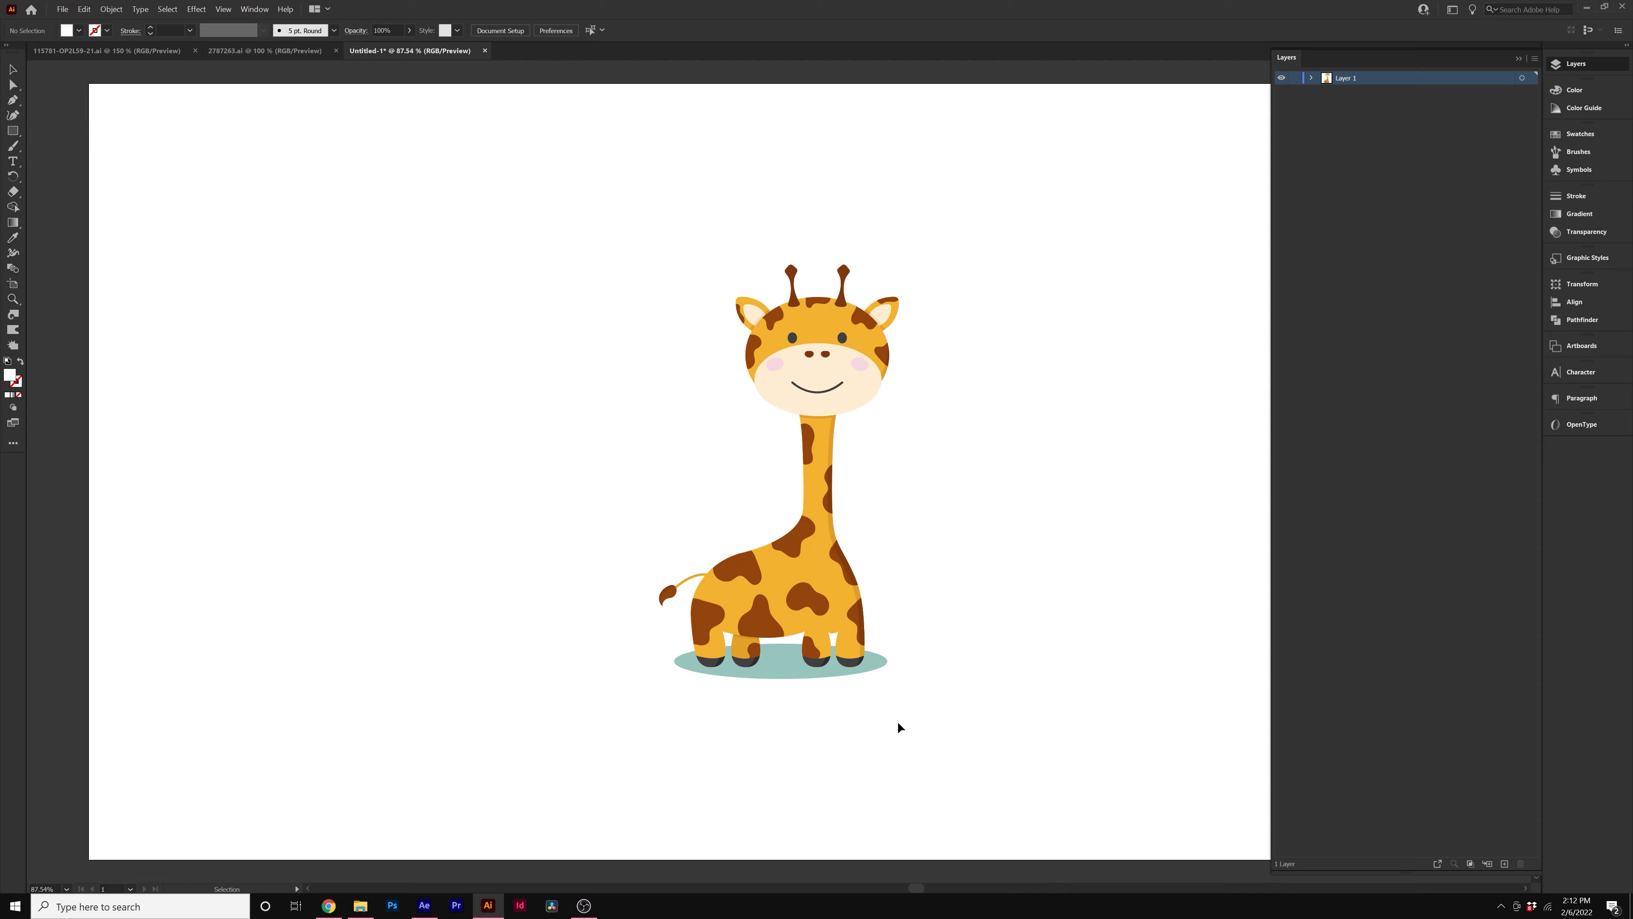
# Step: Delete the teal shadow ellipse beneath the giraffe's feet
pyautogui.press('a')
pyautogui.click(795, 678)
pyautogui.press('v')
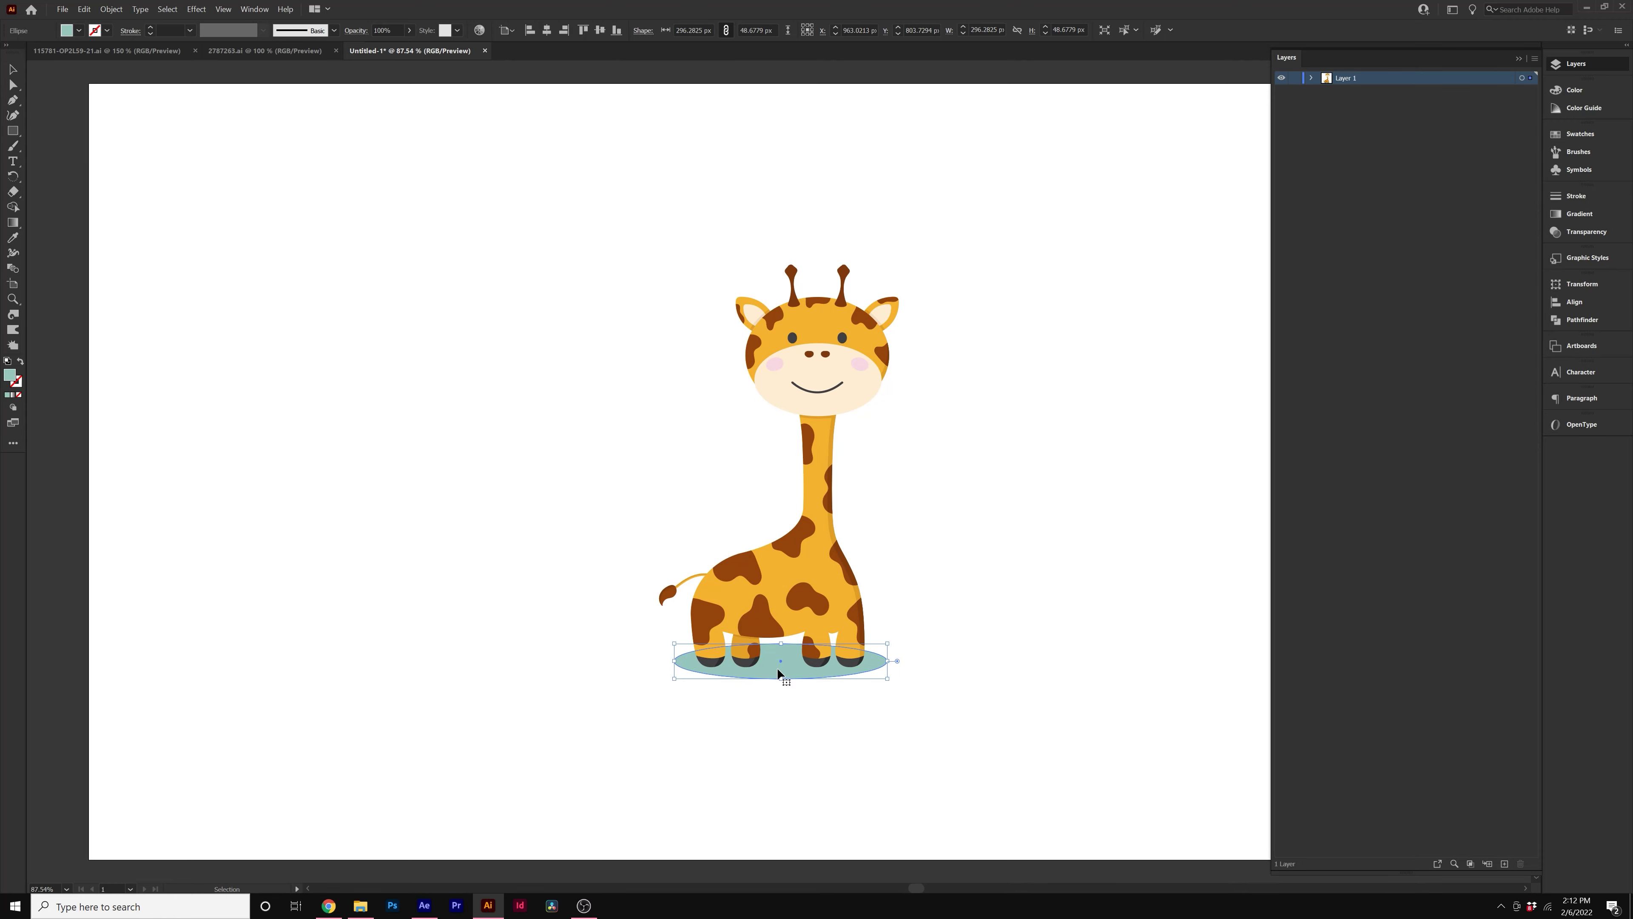
pyautogui.press('Delete')
pyautogui.click(987, 702)
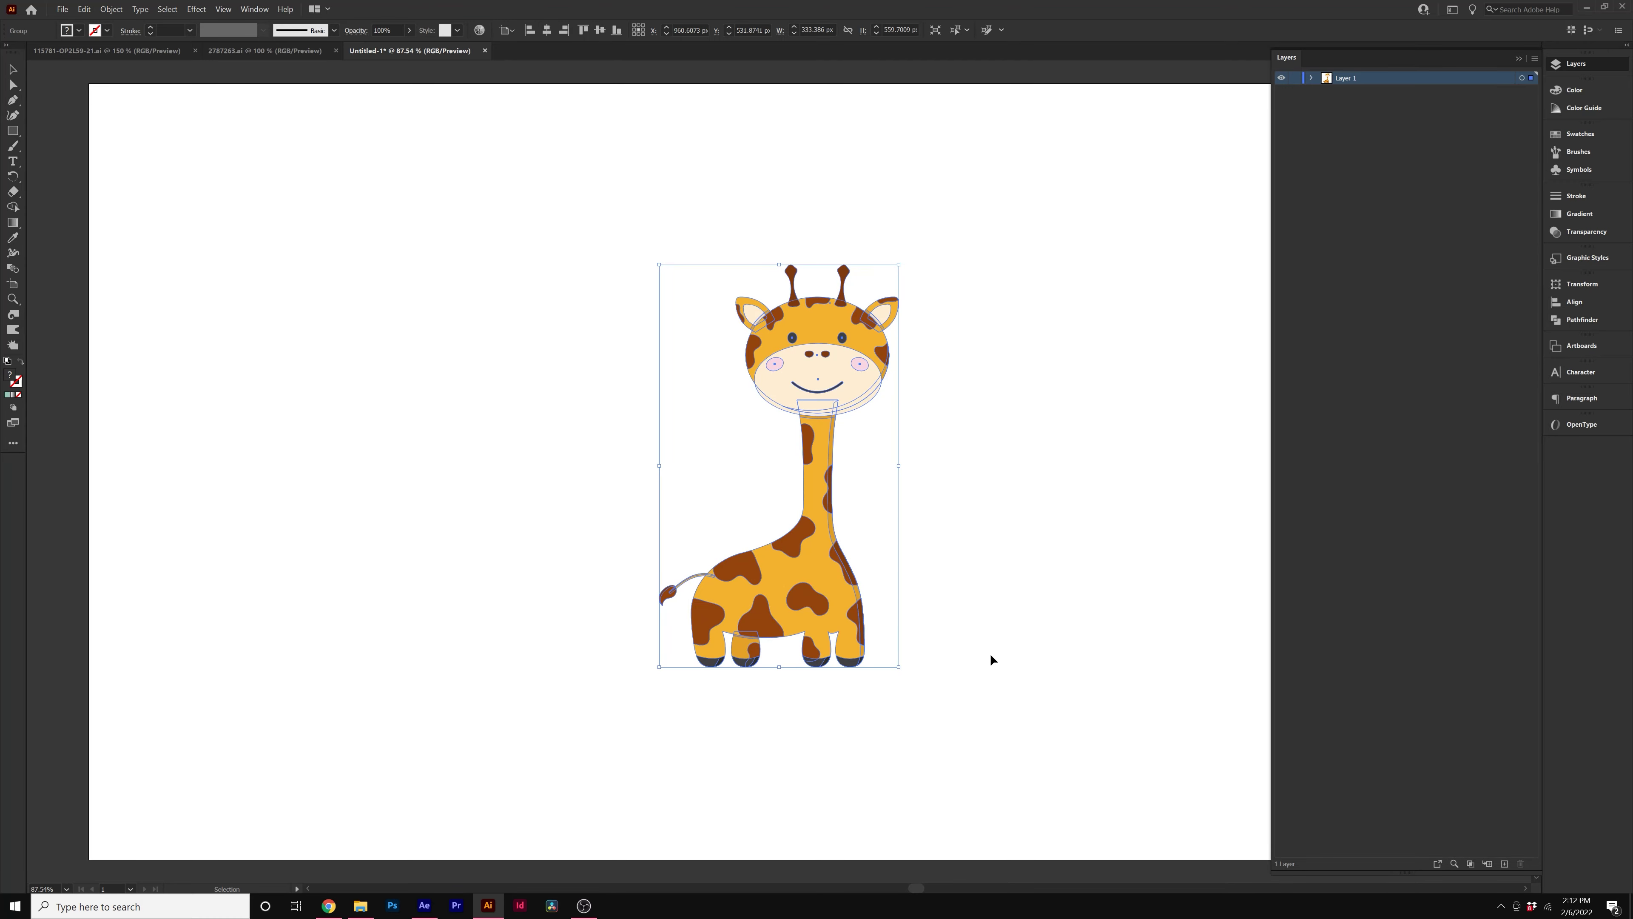
pyautogui.click(1015, 429)
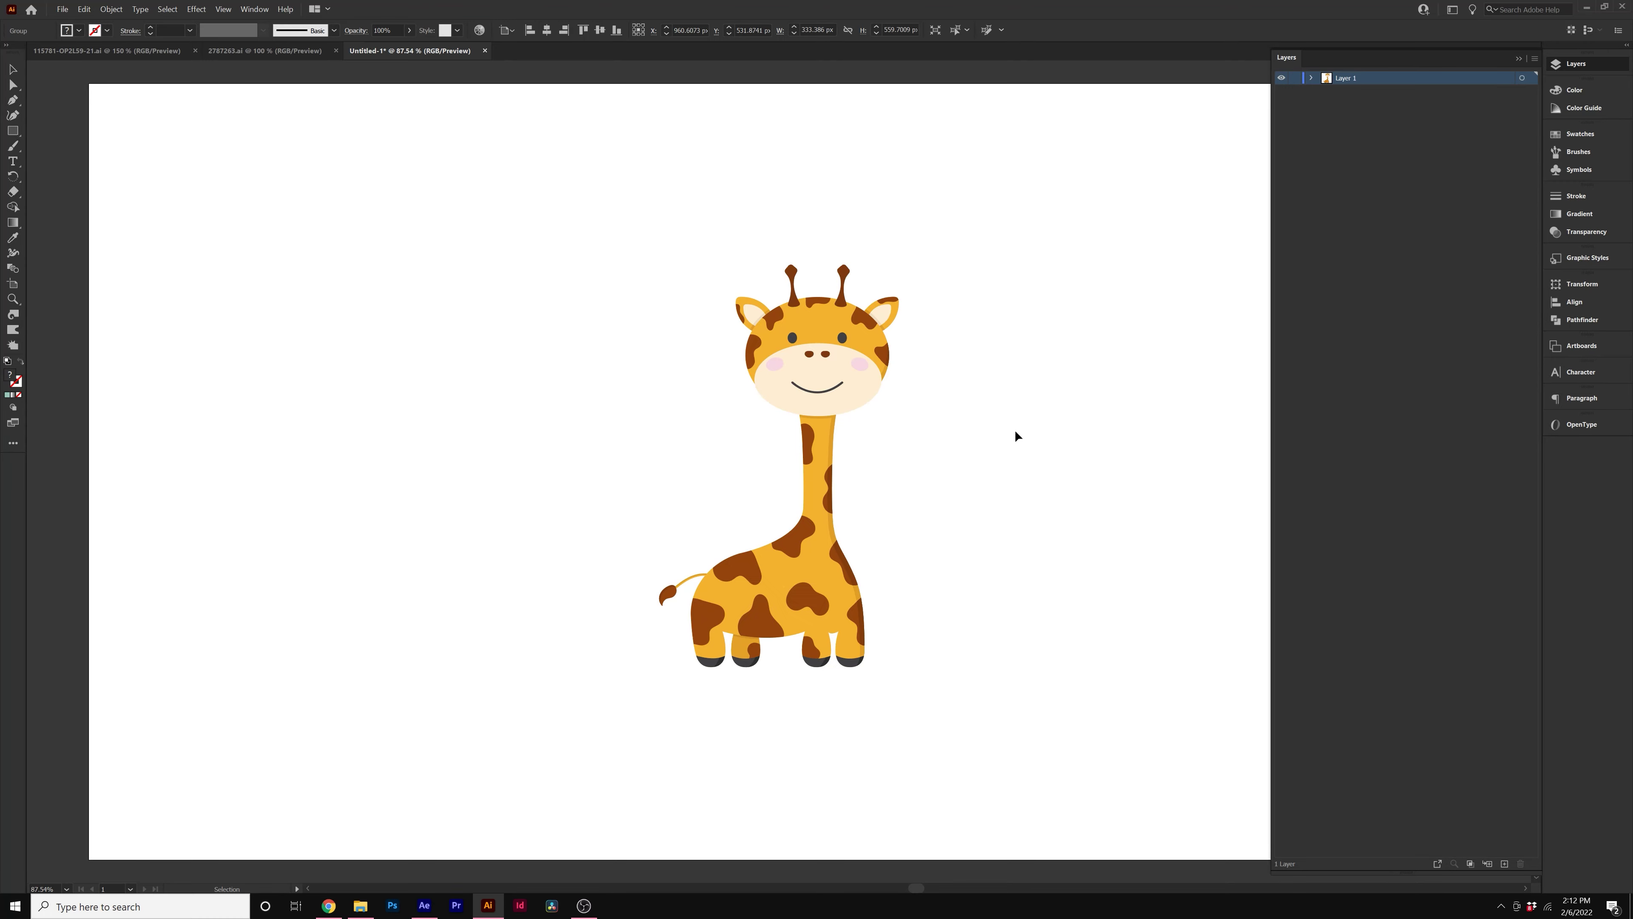
# Step: Select and copy the large grey dinghy in the boat collection file
pyautogui.click(127, 53)
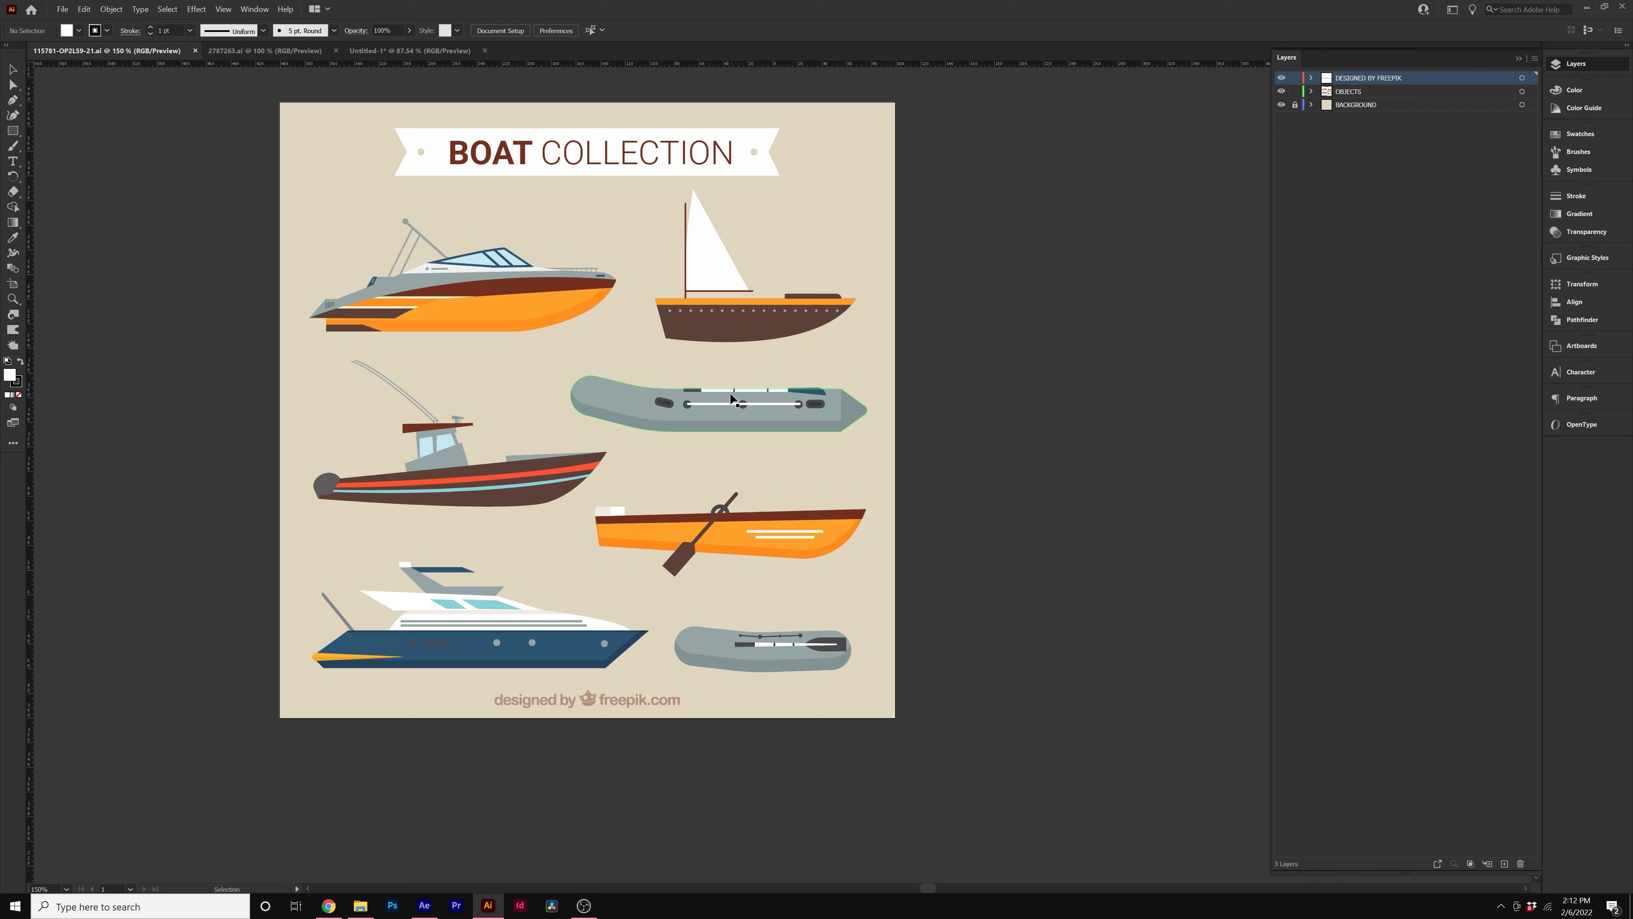
pyautogui.click(634, 412)
pyautogui.hotkey('ctrl', 'shift', 'a')
pyautogui.press('a')
pyautogui.moveTo(1047, 371); pyautogui.dragTo(1090, 382)
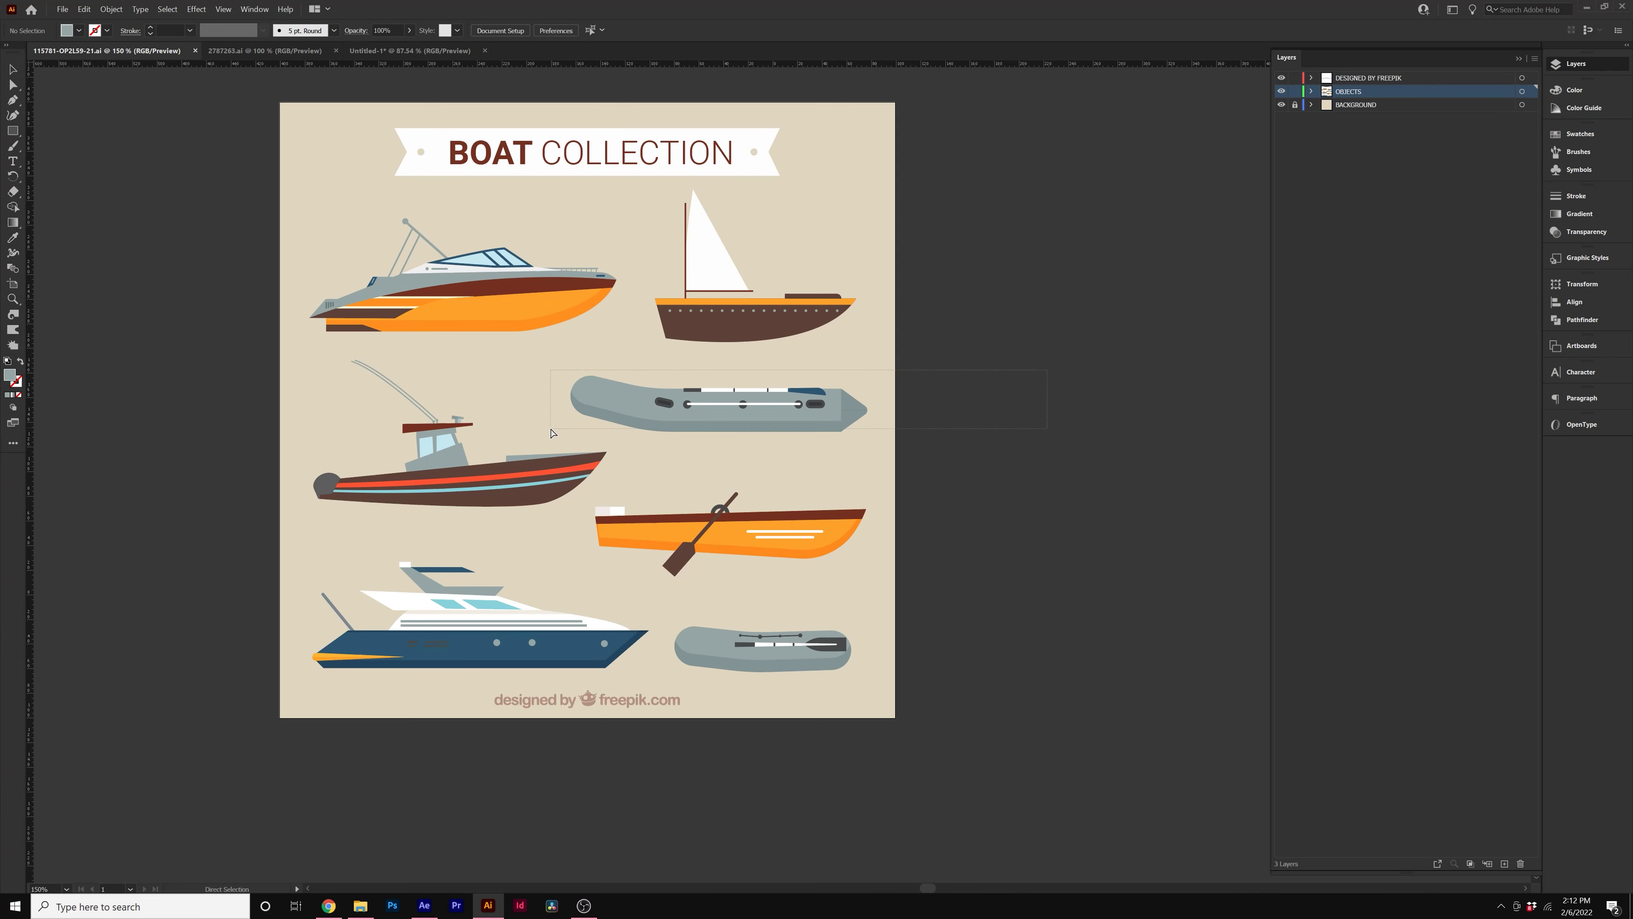
pyautogui.moveTo(546, 440); pyautogui.dragTo(547, 438)
pyautogui.press('v')
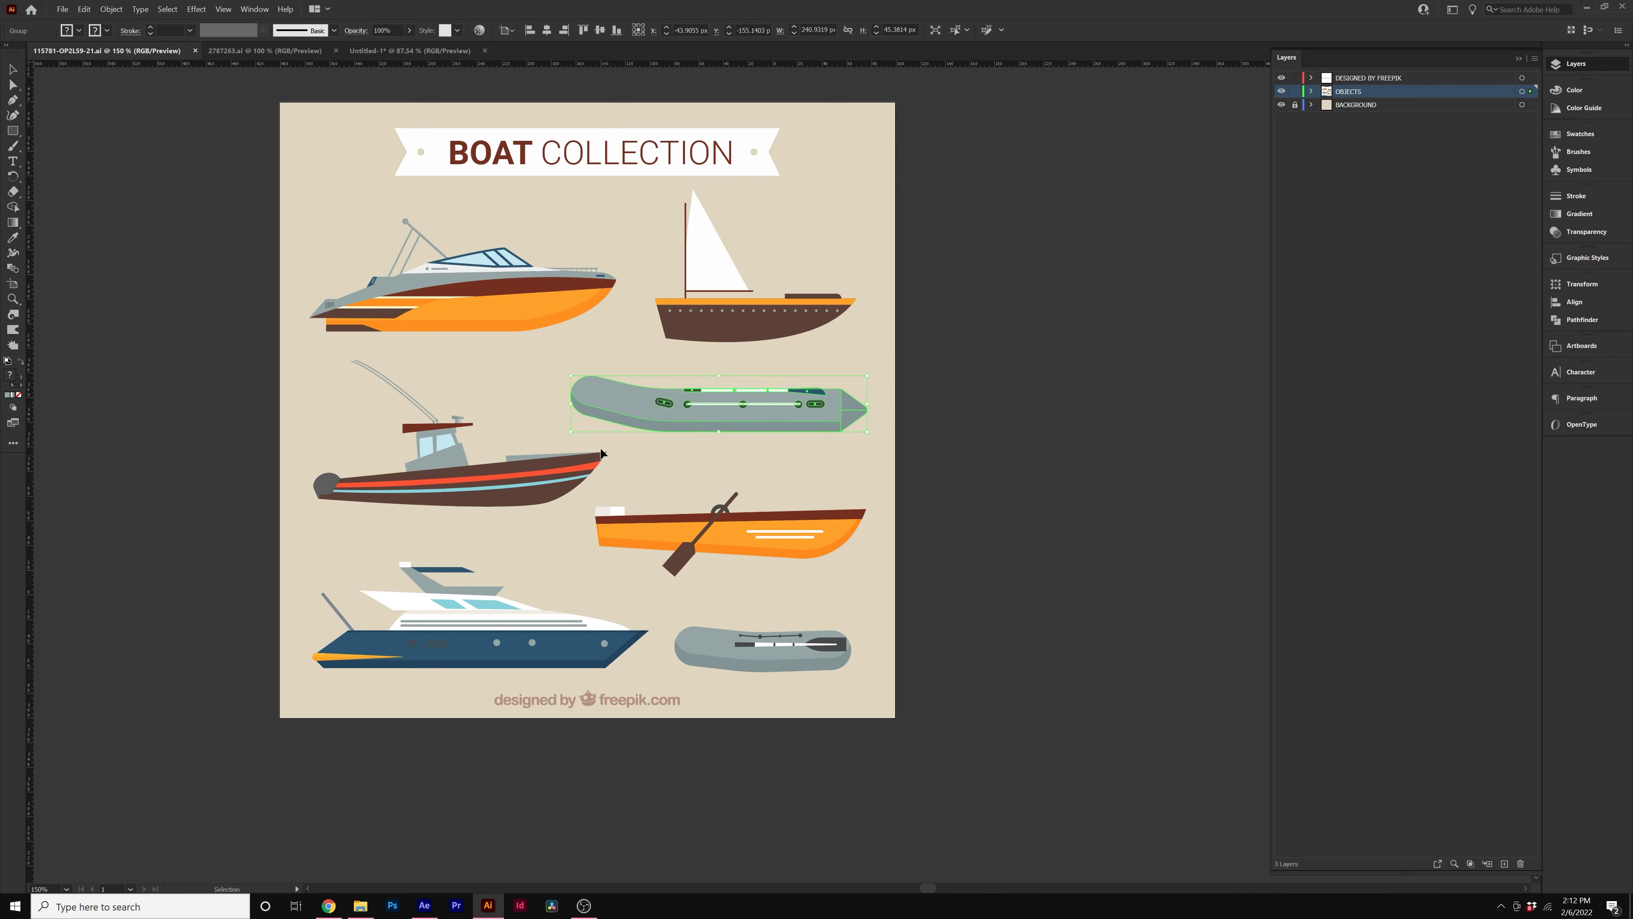
pyautogui.press('a')
pyautogui.press('v')
# Step: Paste the dinghy into the giraffe document, enlarge it to about 795 px, and place it over the body
pyautogui.click(380, 52)
pyautogui.hotkey('ctrl', 'v')
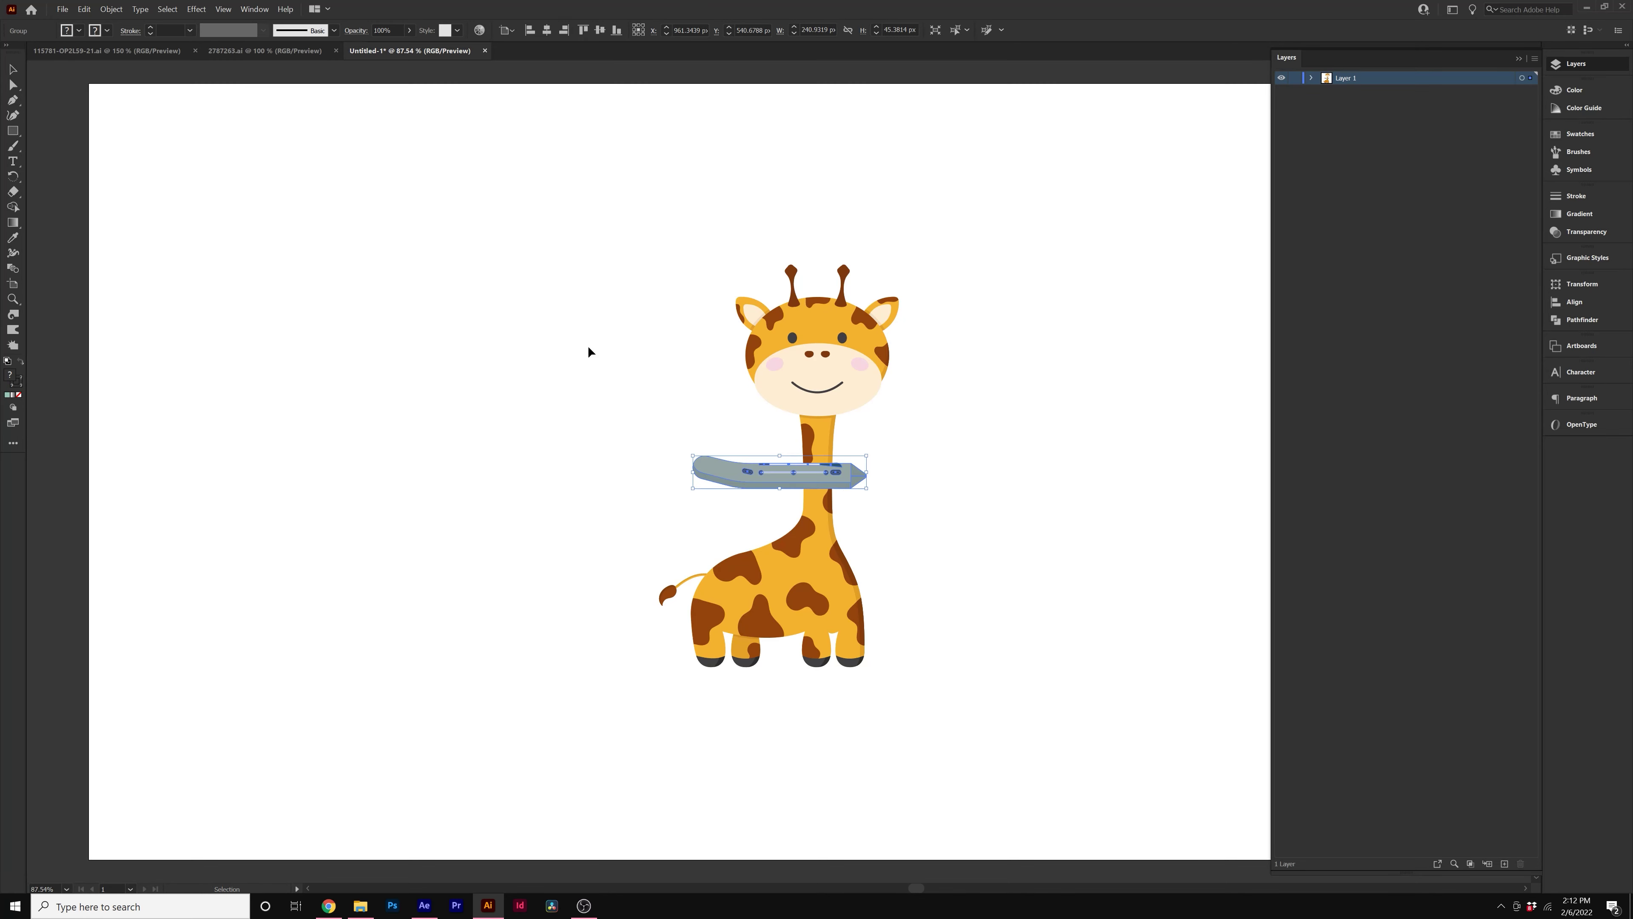
pyautogui.moveTo(869, 458); pyautogui.dragTo(1104, 375)
pyautogui.moveTo(882, 487); pyautogui.dragTo(804, 569)
# Step: Add a new Layer 2 and move the dinghy group onto it
pyautogui.moveTo(1496, 873); pyautogui.dragTo(1496, 267)
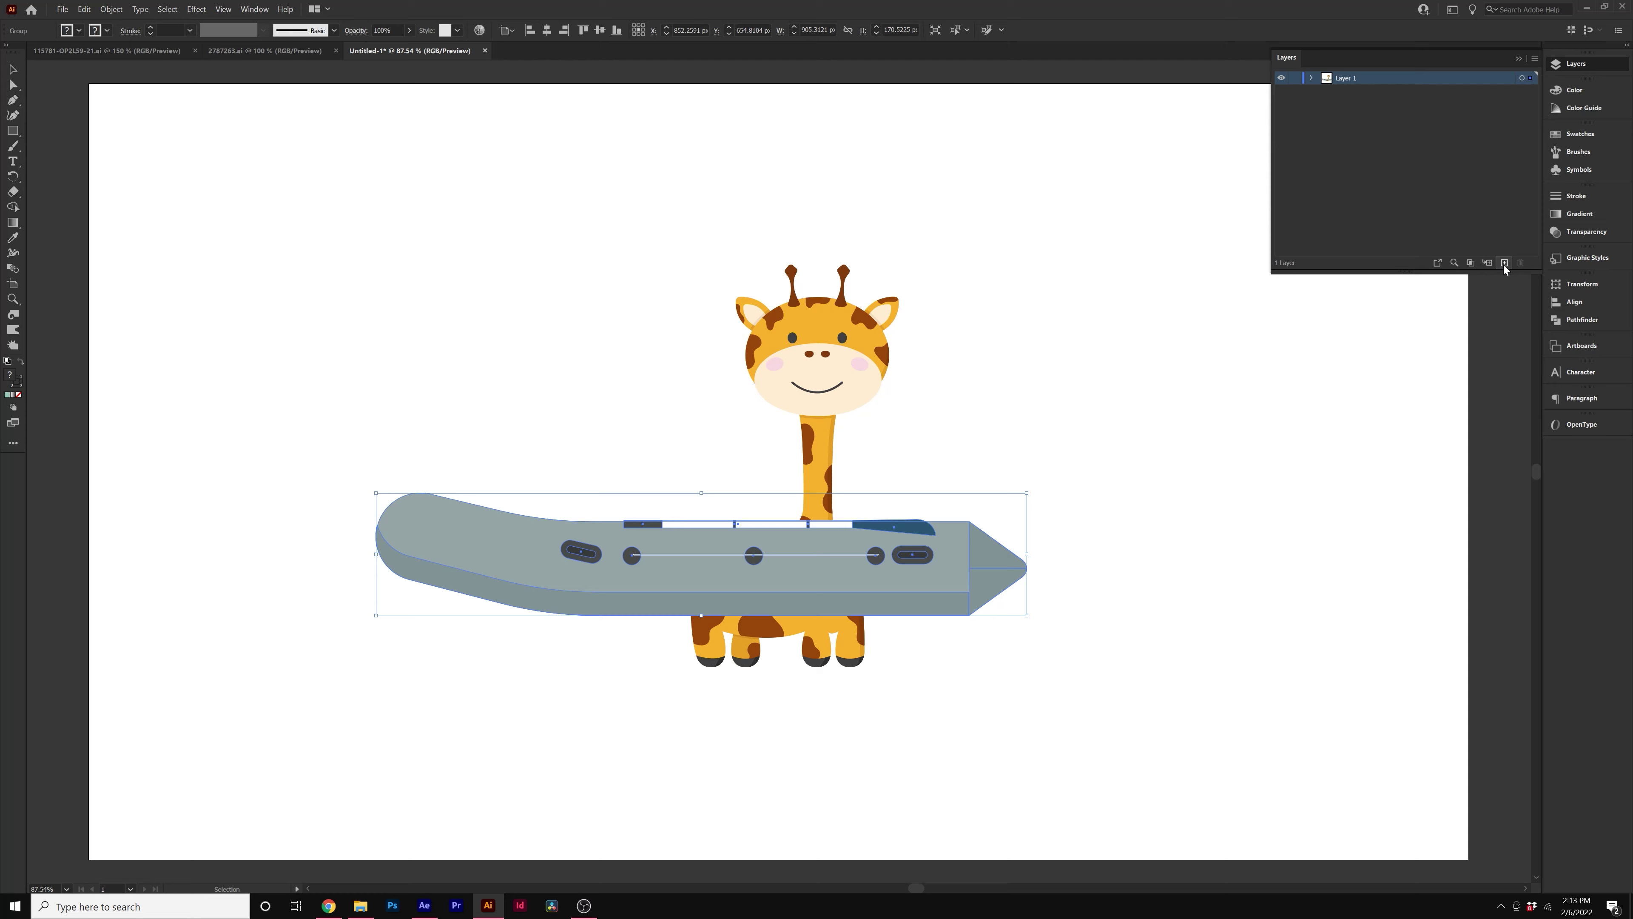
pyautogui.click(1504, 264)
pyautogui.click(1312, 92)
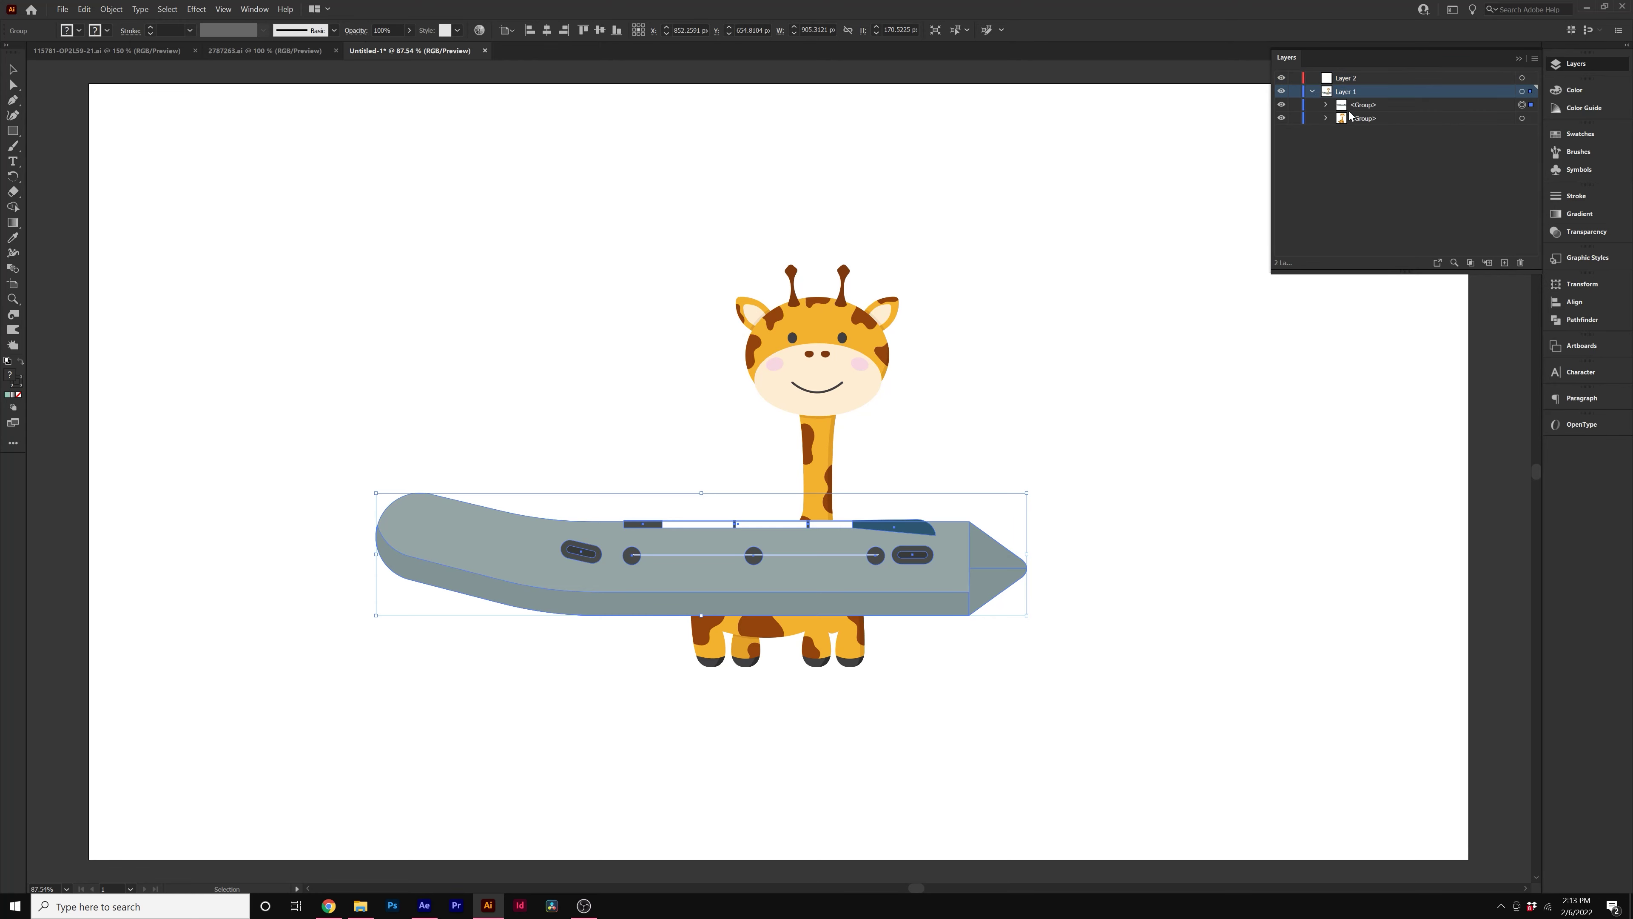
pyautogui.moveTo(1361, 105)
pyautogui.mouseDown()
pyautogui.moveTo(1381, 103)
pyautogui.moveTo(1361, 80)
pyautogui.mouseUp()
# Step: Move the giraffe up so it sits inside the boat, keeping the Boat layer name
pyautogui.click(1281, 80)
pyautogui.click(1281, 80)
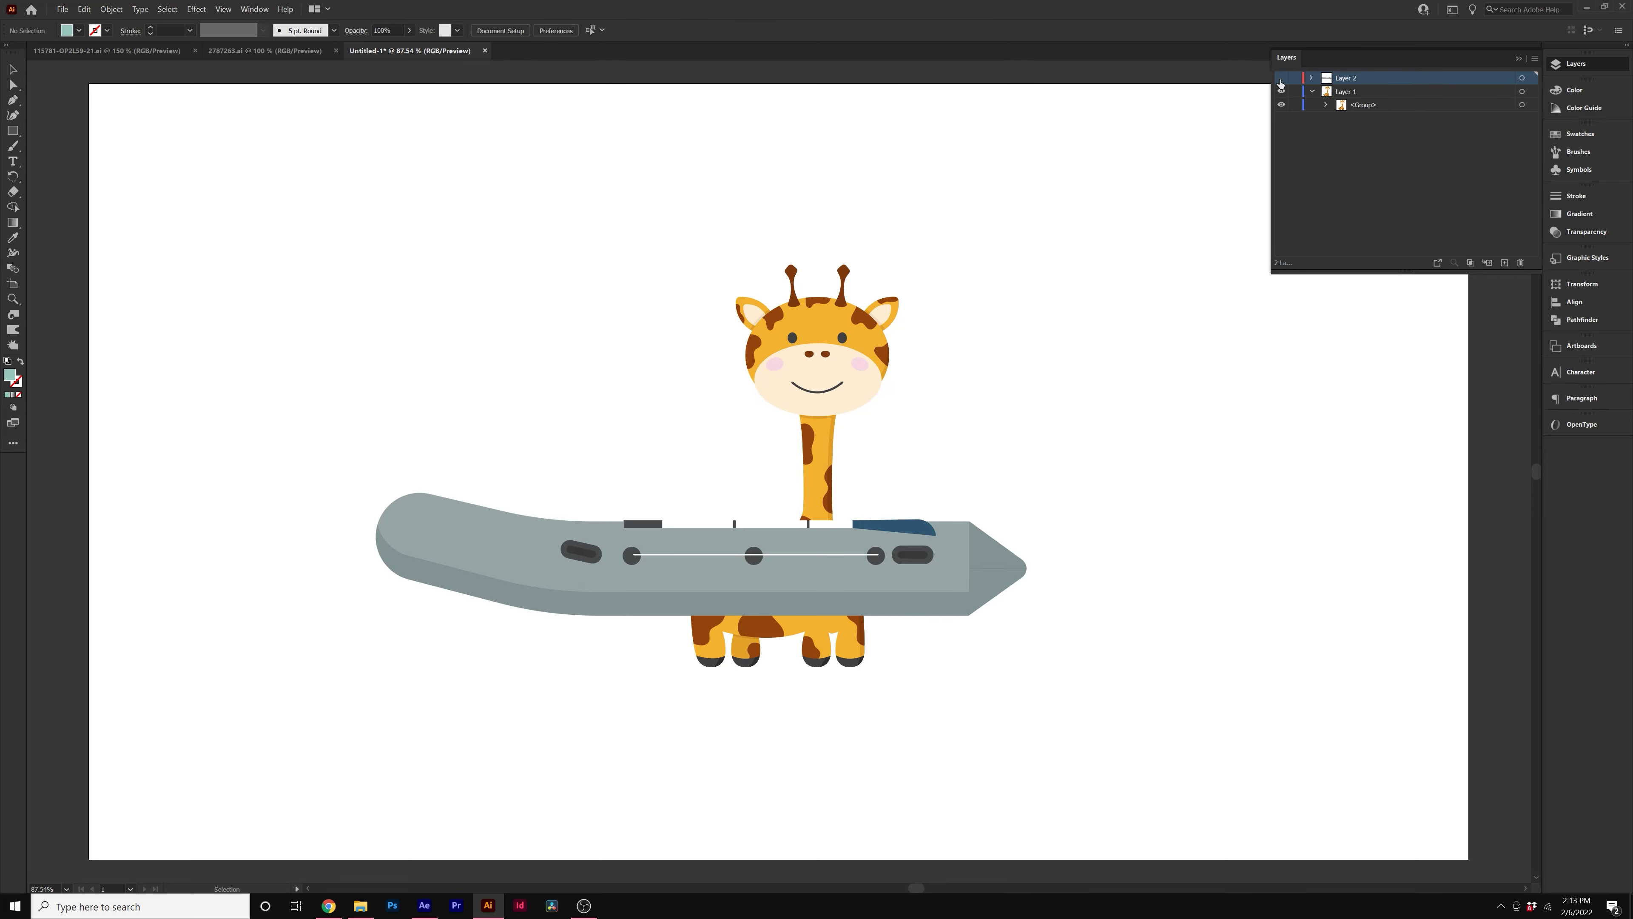
pyautogui.click(1281, 80)
pyautogui.click(1281, 80)
pyautogui.click(1338, 97)
pyautogui.click(788, 321)
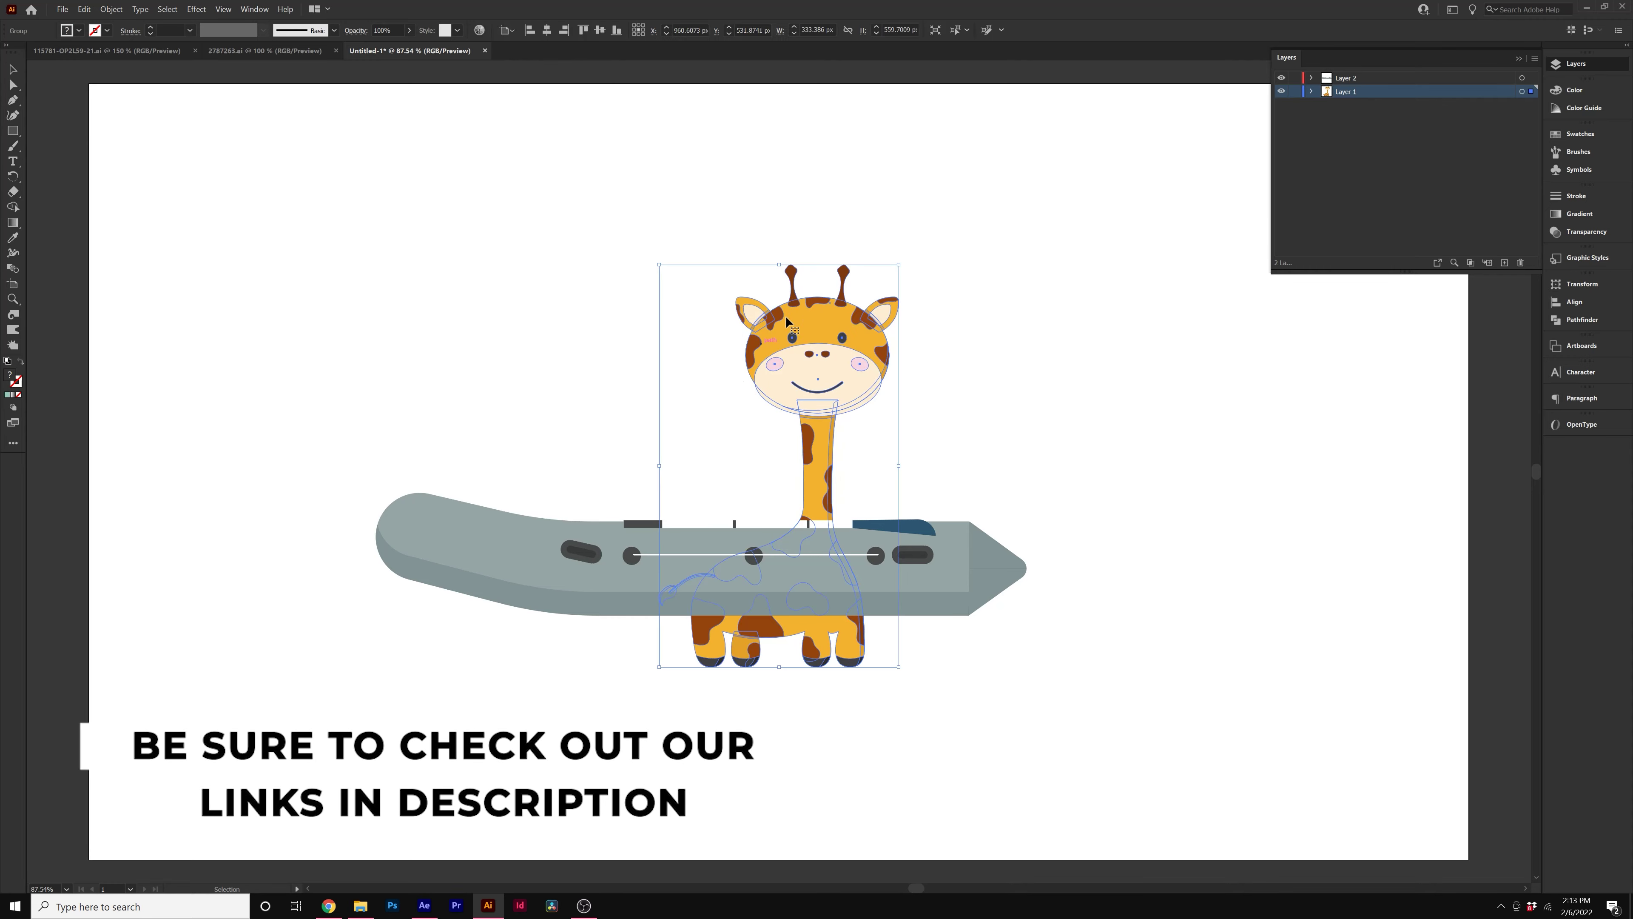
pyautogui.moveTo(787, 320); pyautogui.dragTo(835, 220)
pyautogui.press('a')
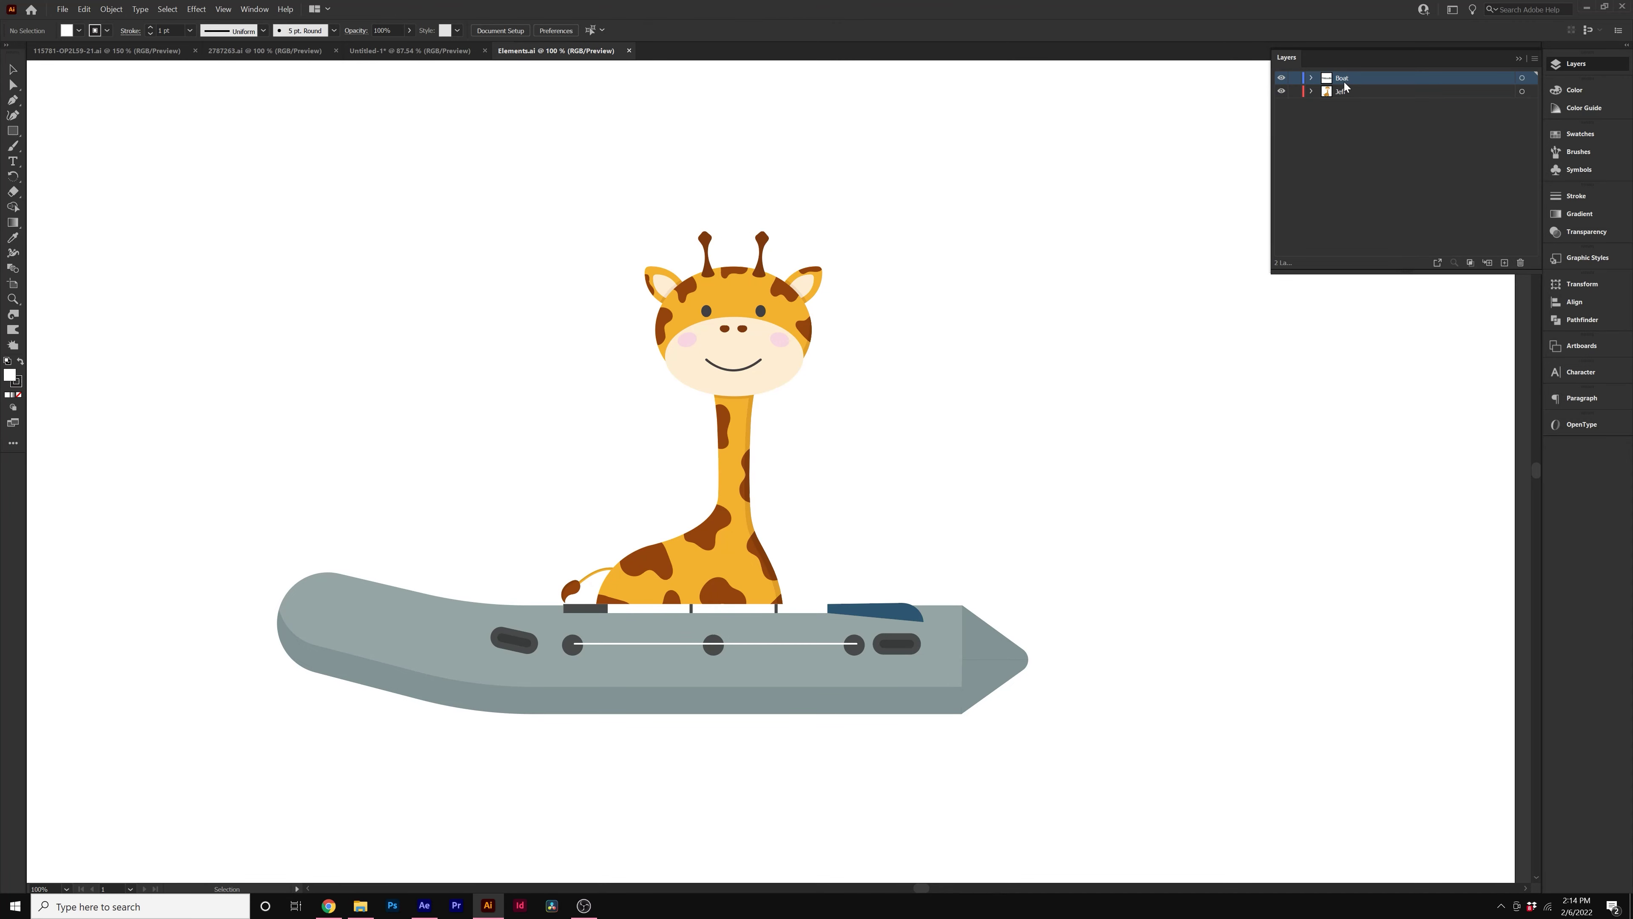
pyautogui.doubleClick(1343, 78)
pyautogui.click(1367, 125)
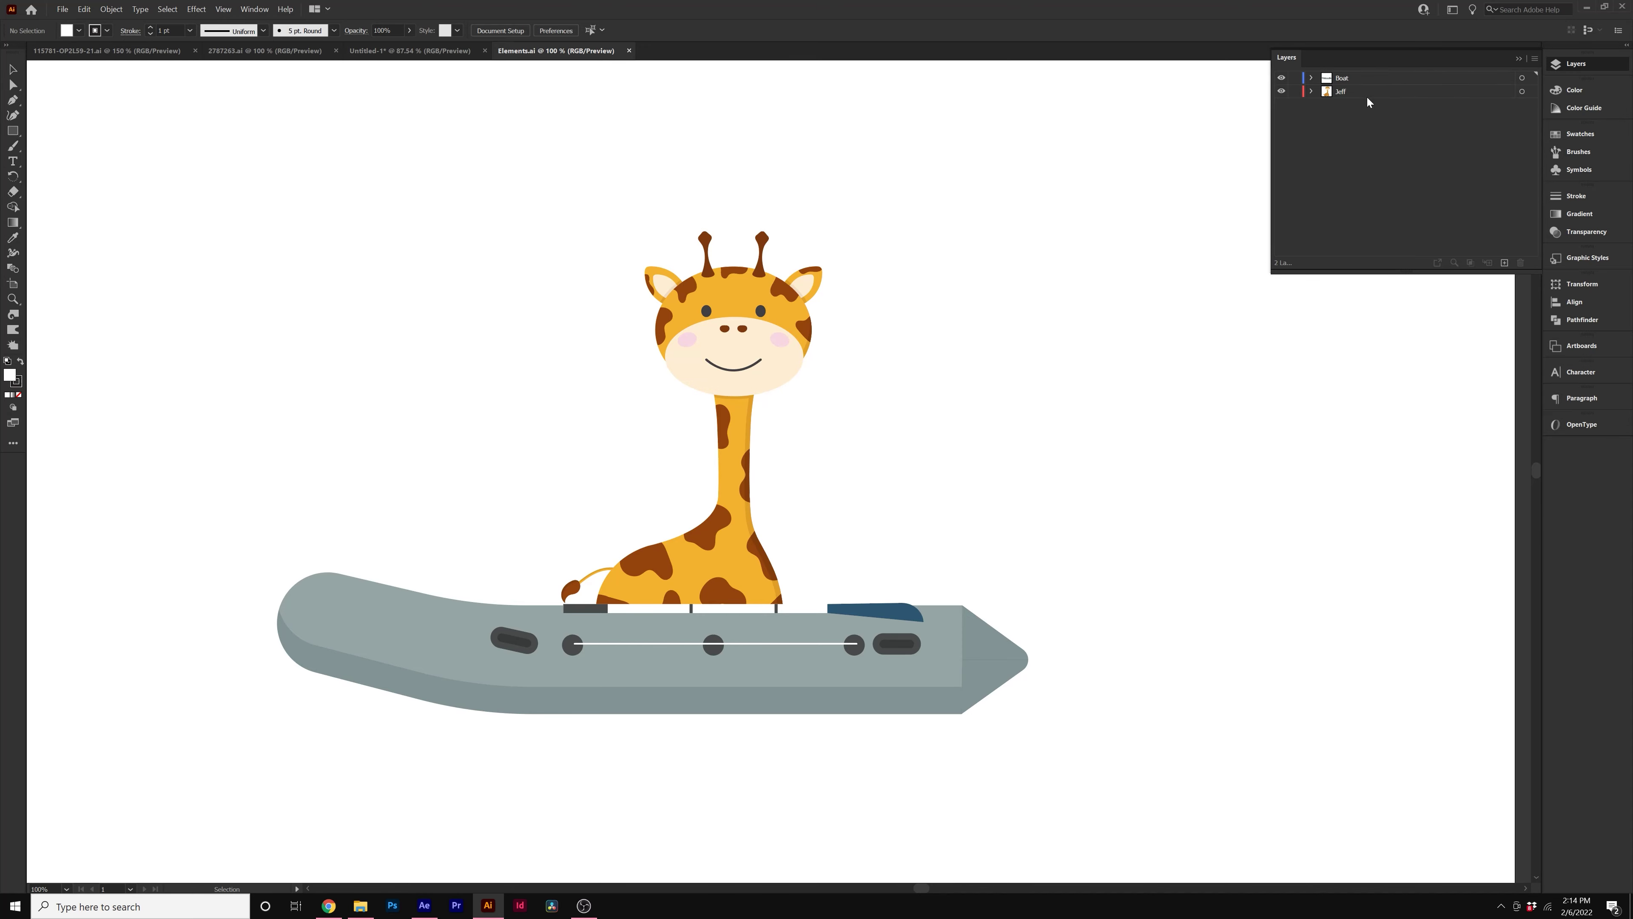
# Step: Save the artwork as Scene.ai in Adobe Illustrator format
pyautogui.click(62, 9)
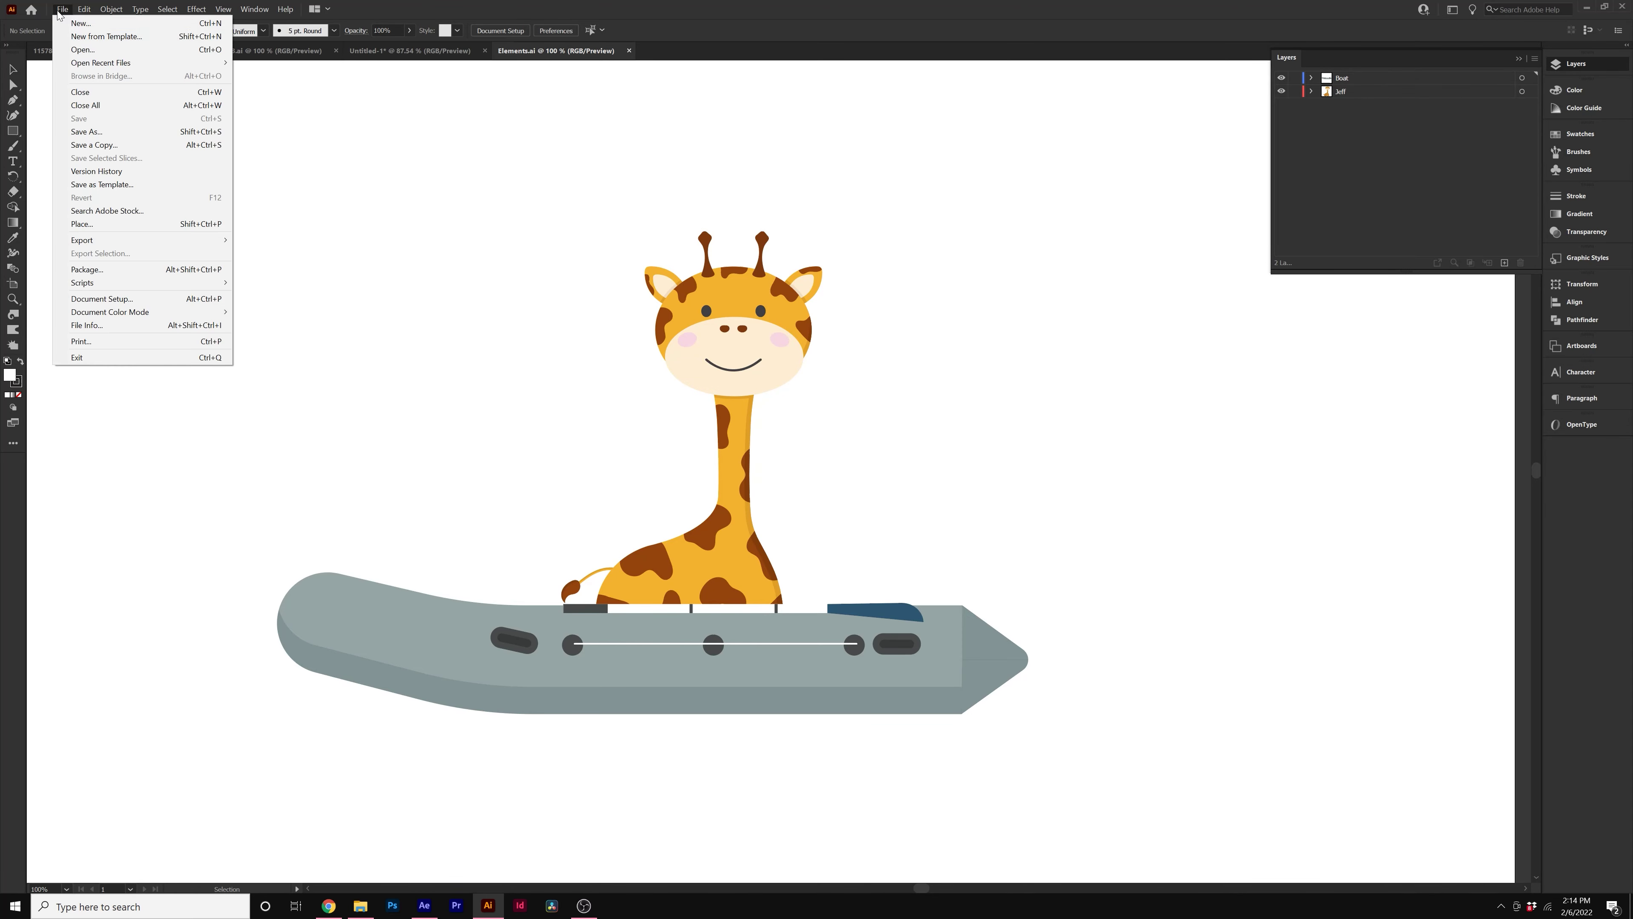
pyautogui.click(77, 126)
pyautogui.click(97, 328)
pyautogui.click(191, 342)
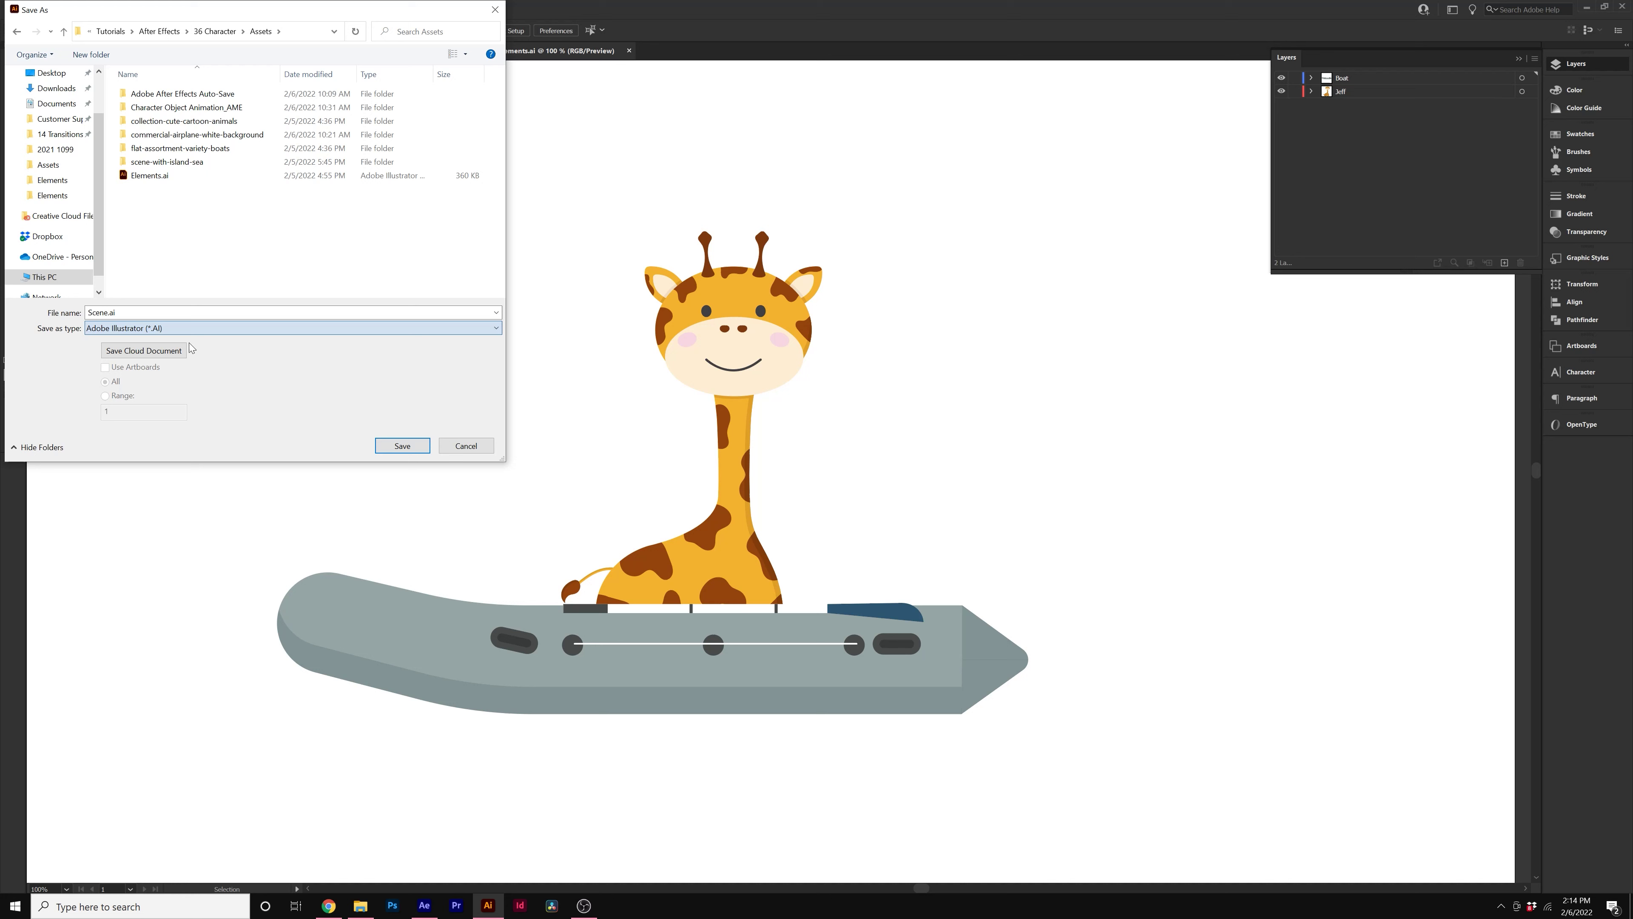
pyautogui.click(402, 446)
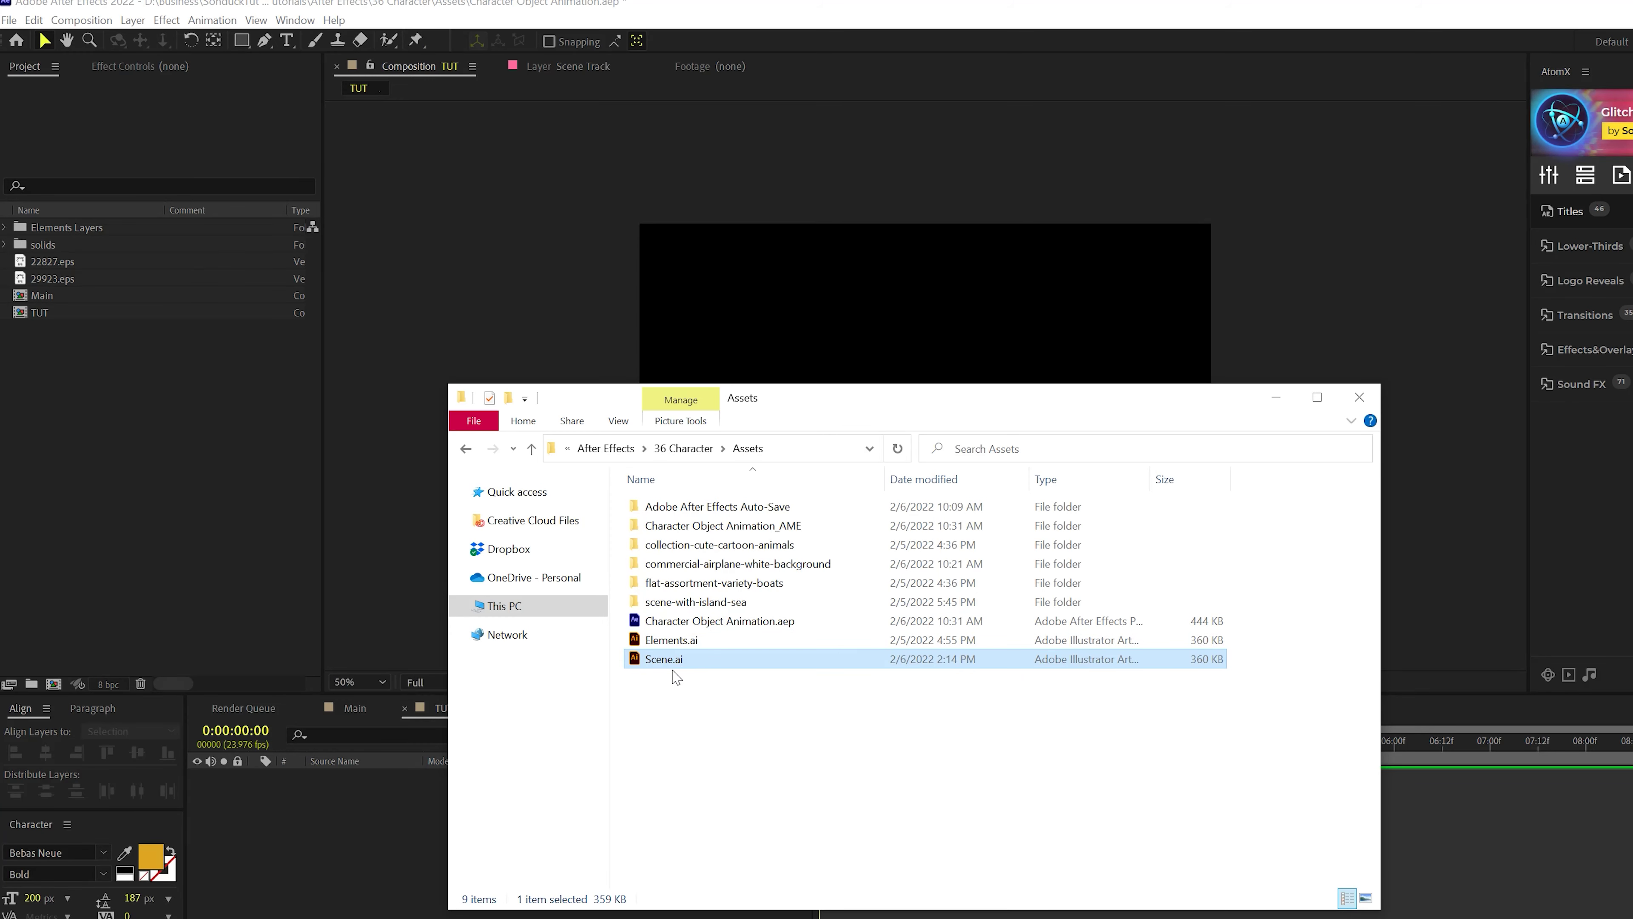
# Step: Import Scene.ai into the project as a composition
pyautogui.moveTo(675, 661); pyautogui.dragTo(125, 472)
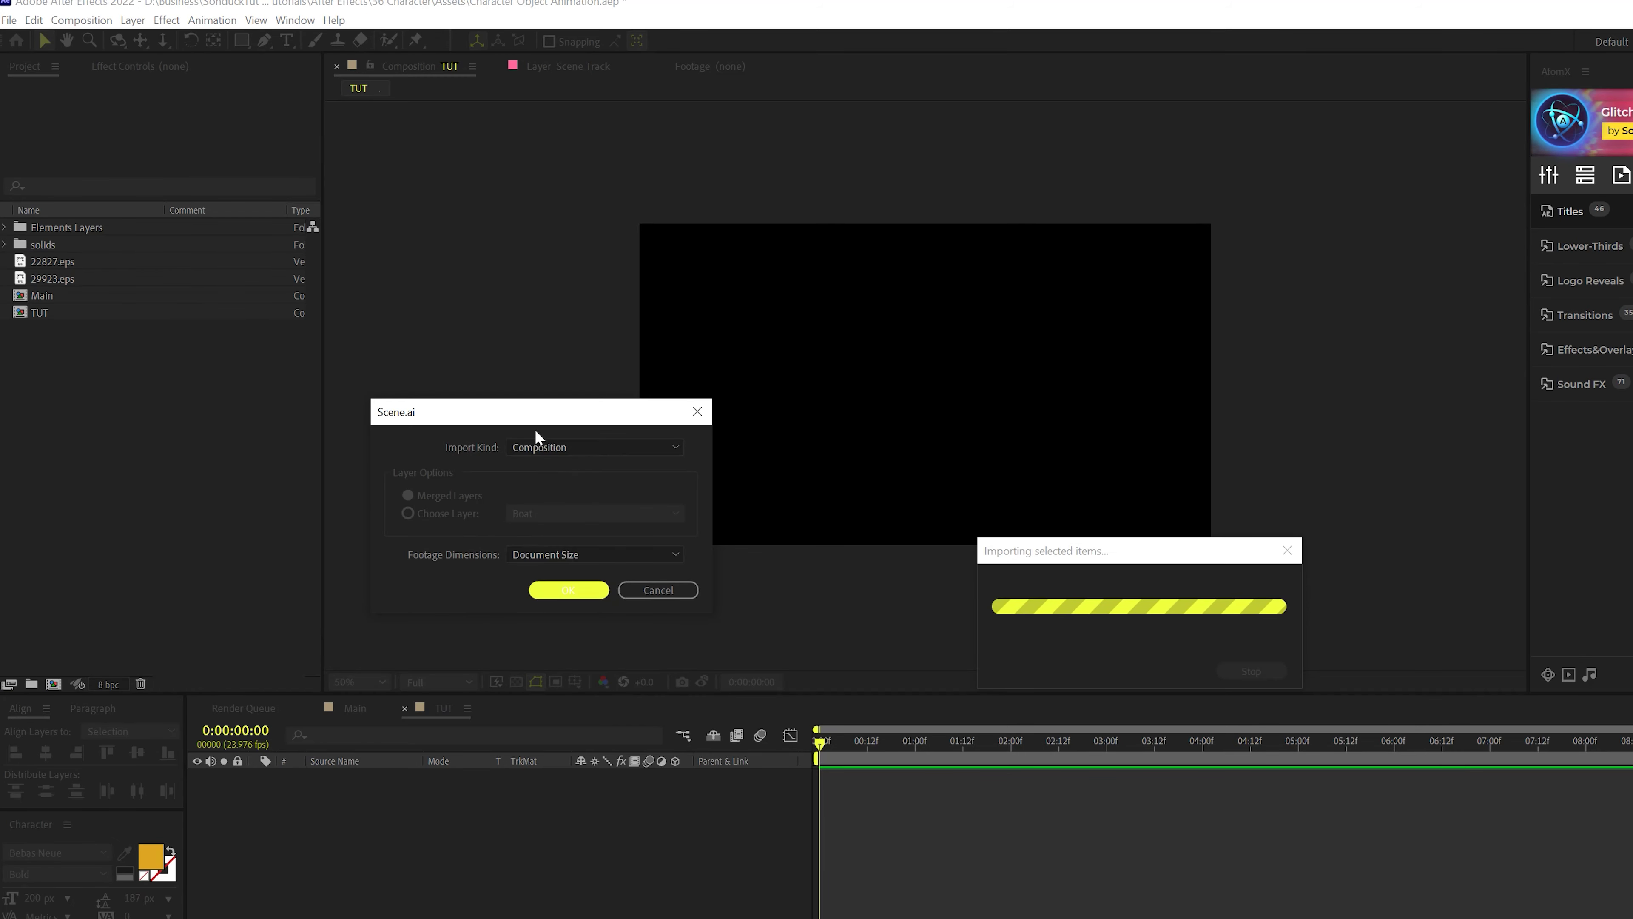
pyautogui.click(536, 444)
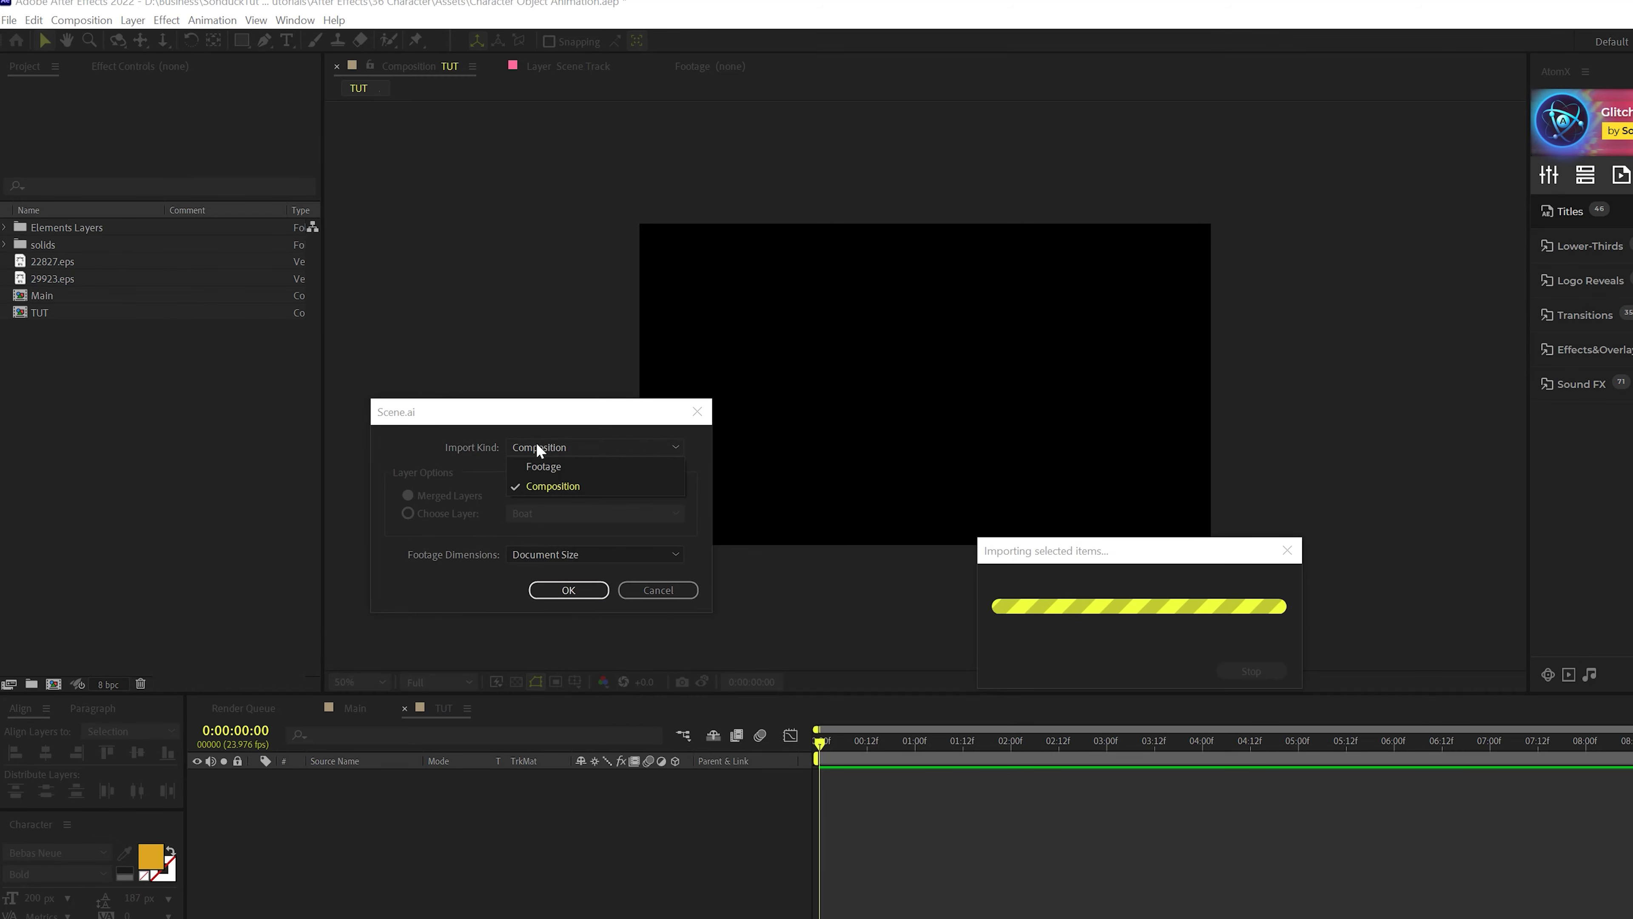
pyautogui.click(558, 484)
pyautogui.click(556, 595)
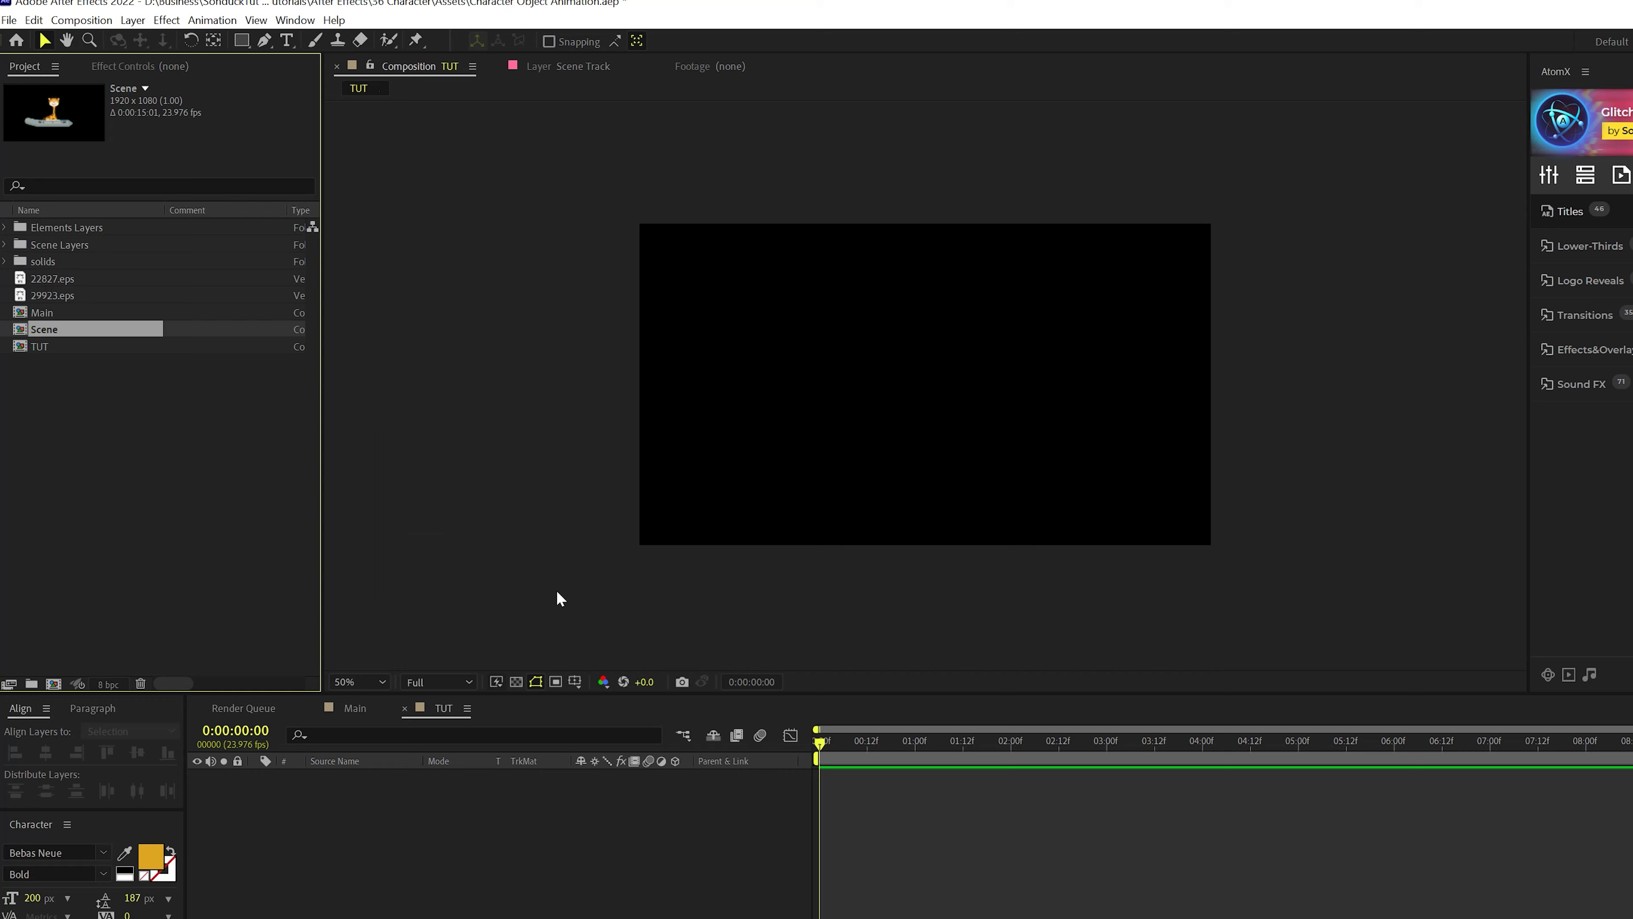
# Step: Open the Scene comp, select its Boat and Jeff layers, and close it
pyautogui.doubleClick(22, 331)
pyautogui.click(338, 795)
pyautogui.click(337, 780)
pyautogui.click(337, 794)
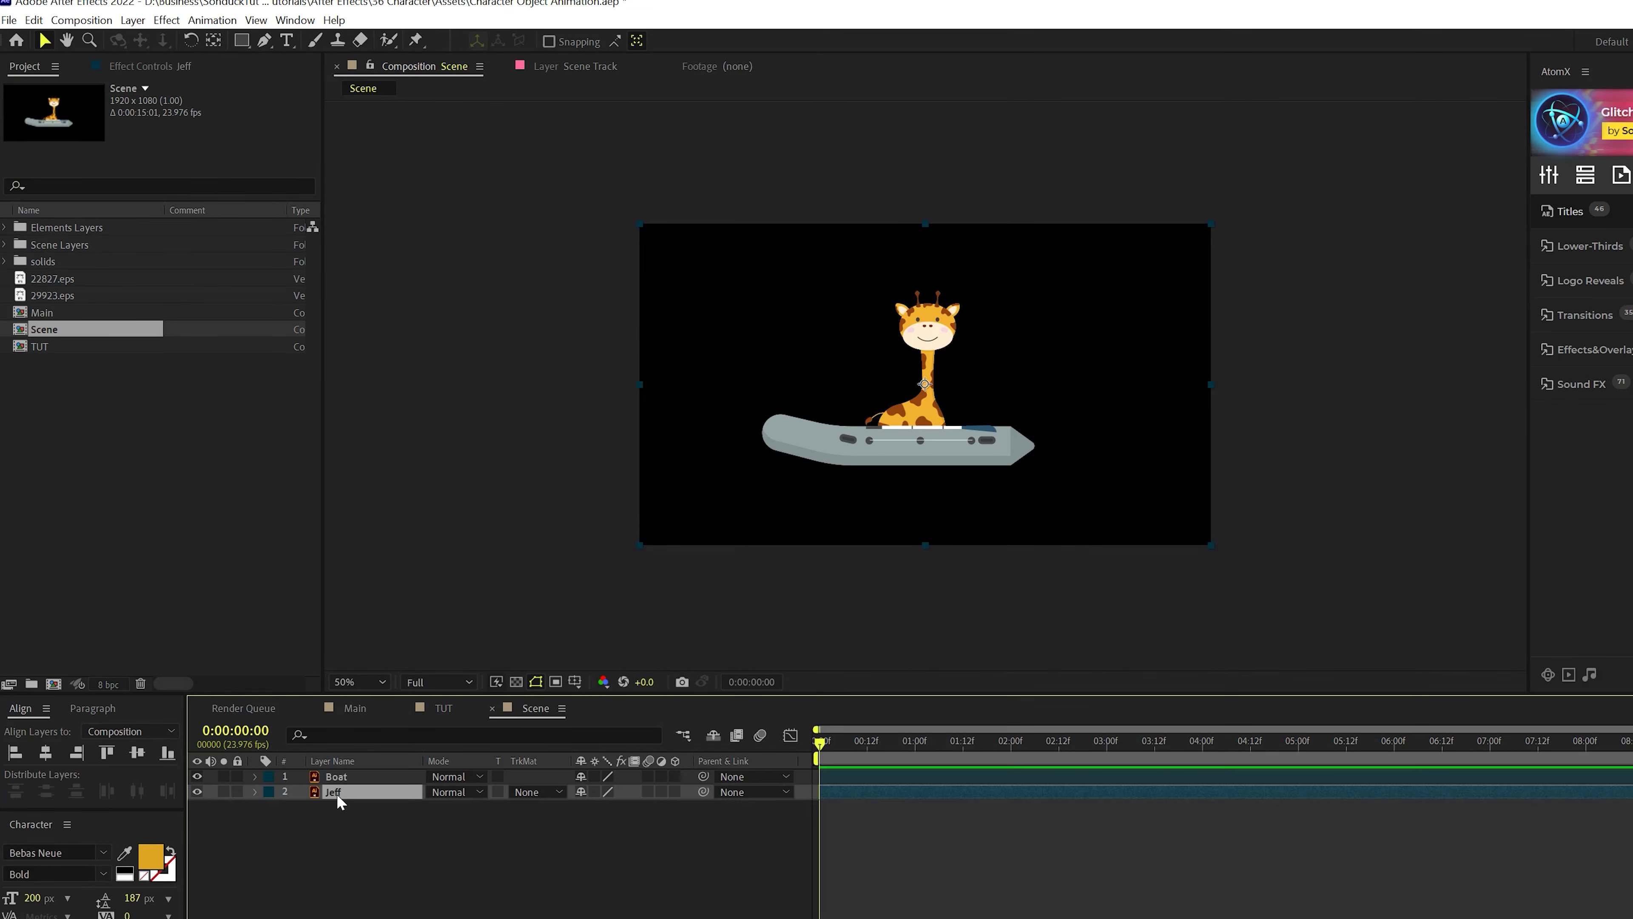
pyautogui.hotkey('ctrl', 'w')
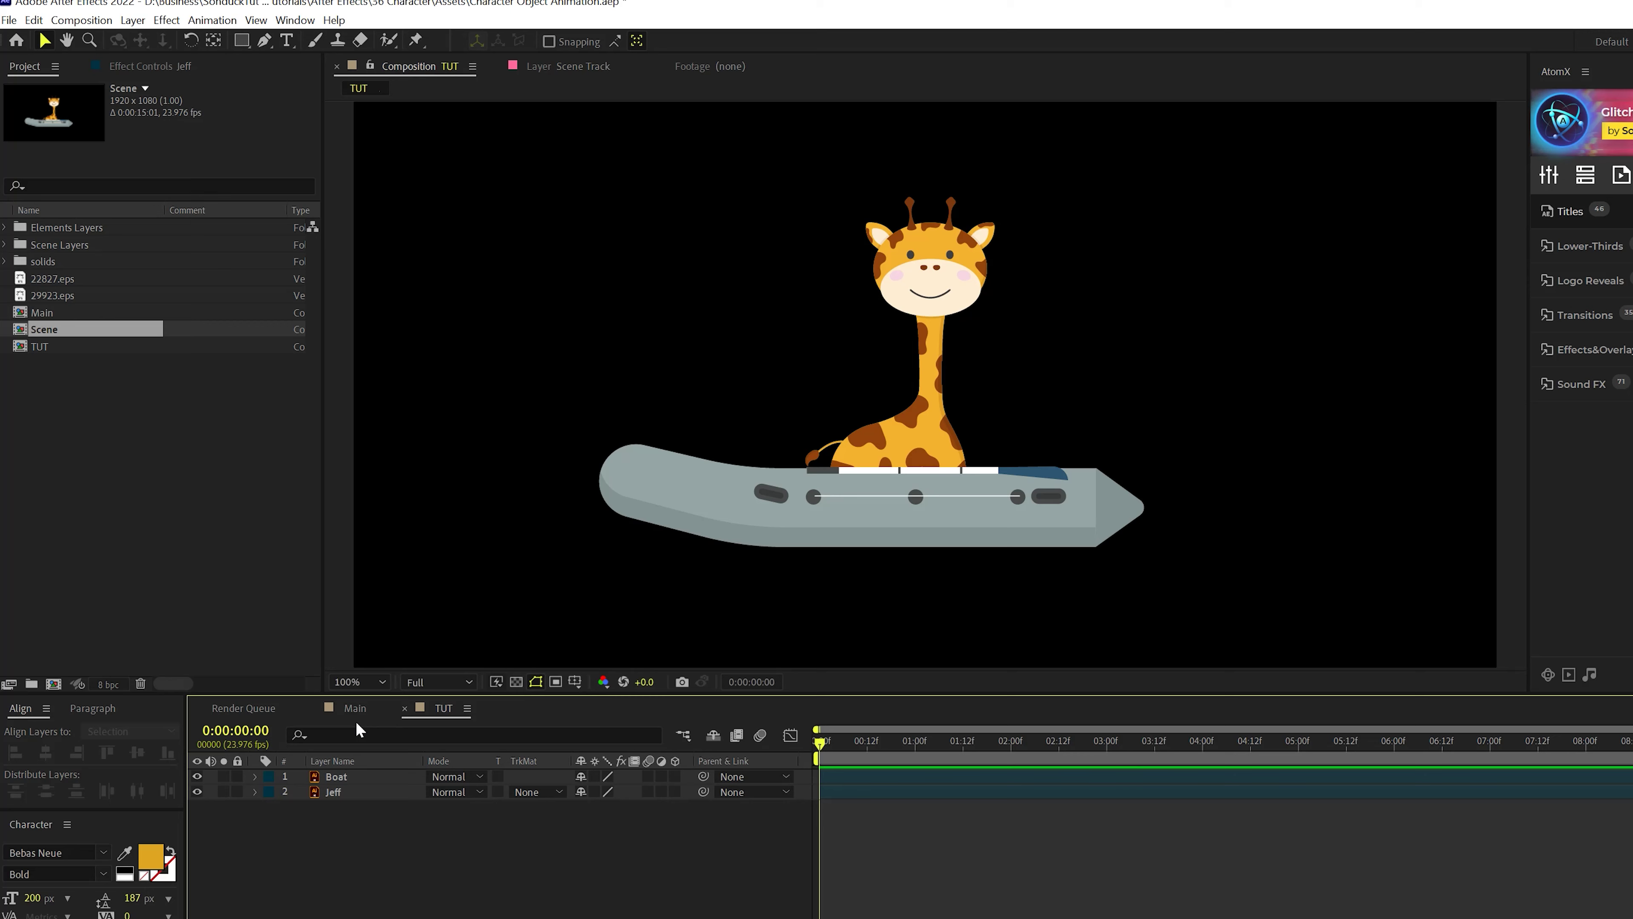
pyautogui.click(354, 708)
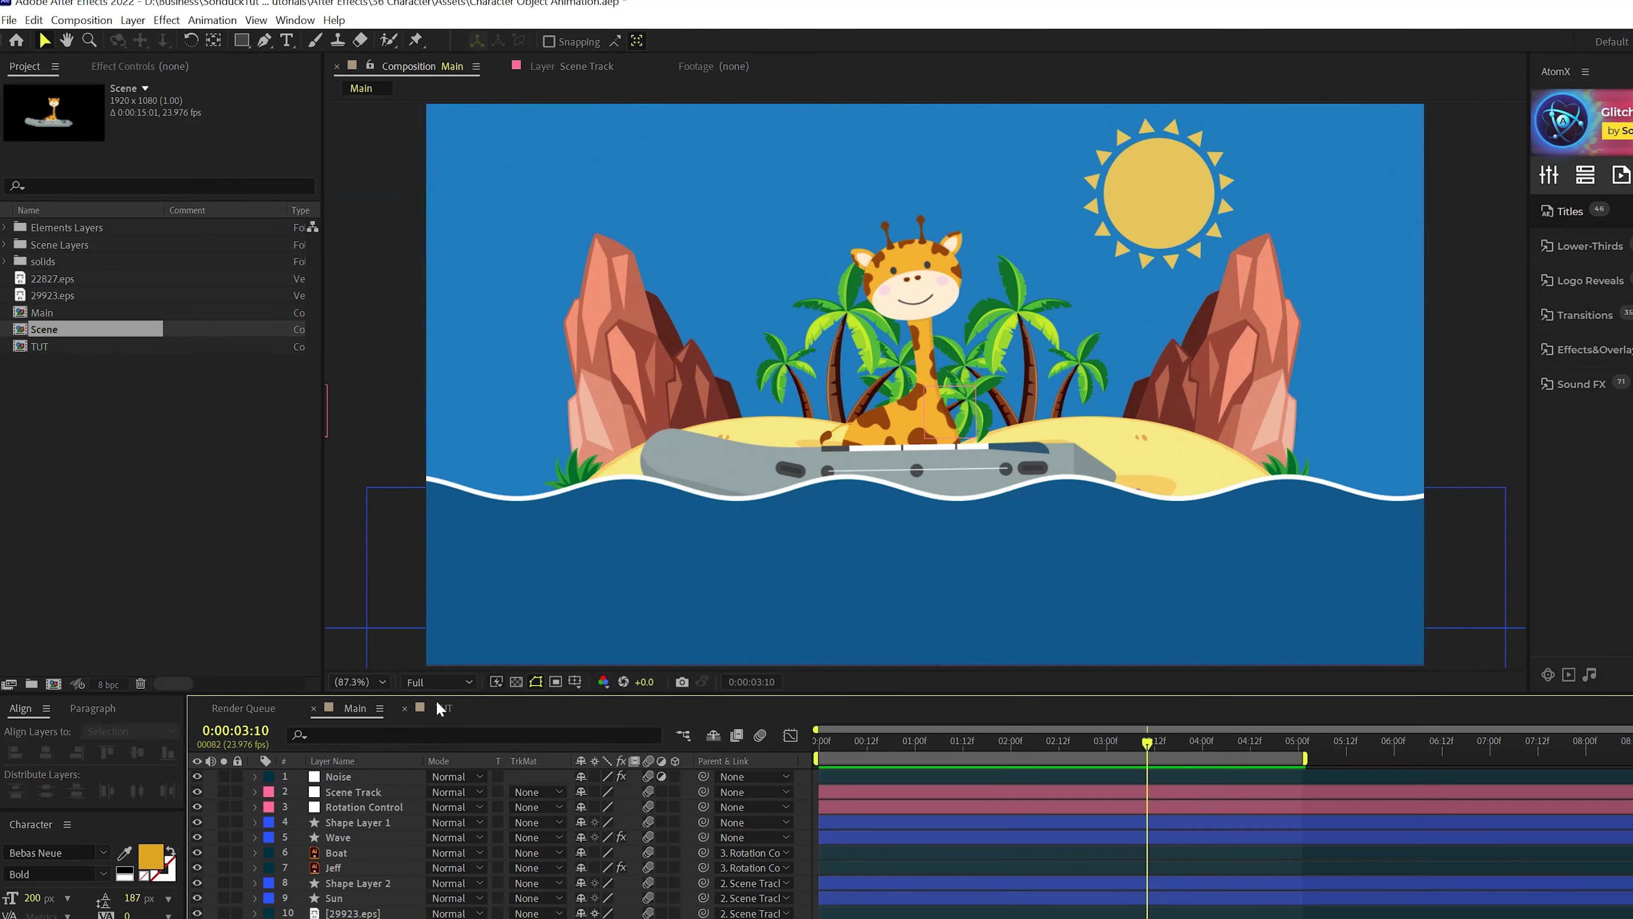
# Step: Preview the airplane and island artwork, then add the island (29923.eps) to the TUT comp
pyautogui.click(443, 708)
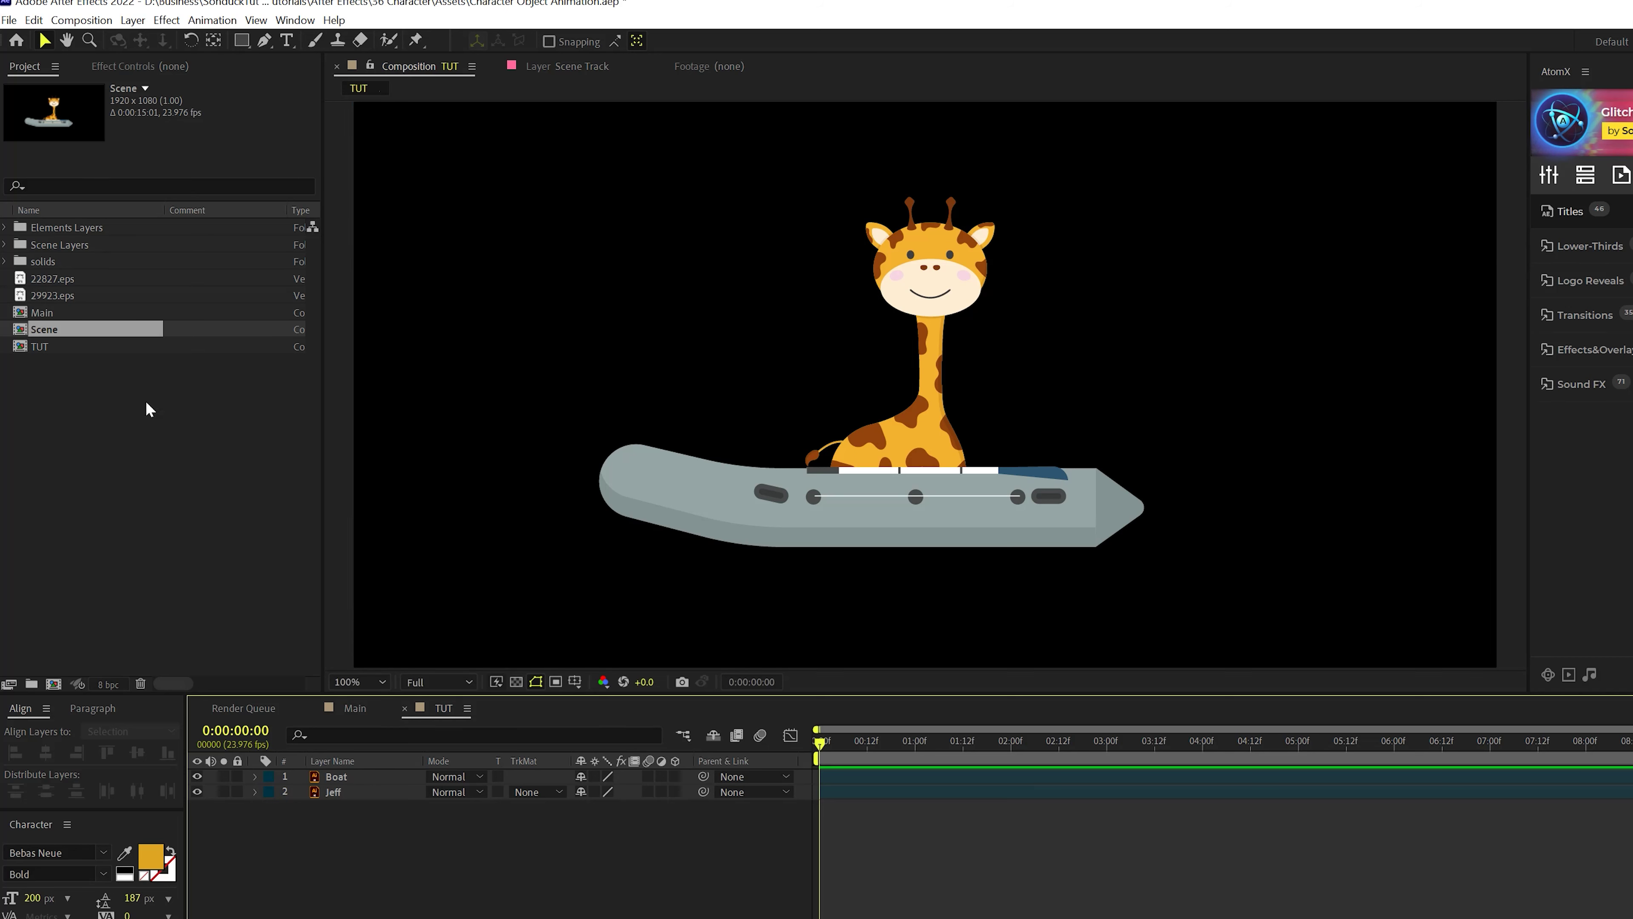
pyautogui.doubleClick(20, 278)
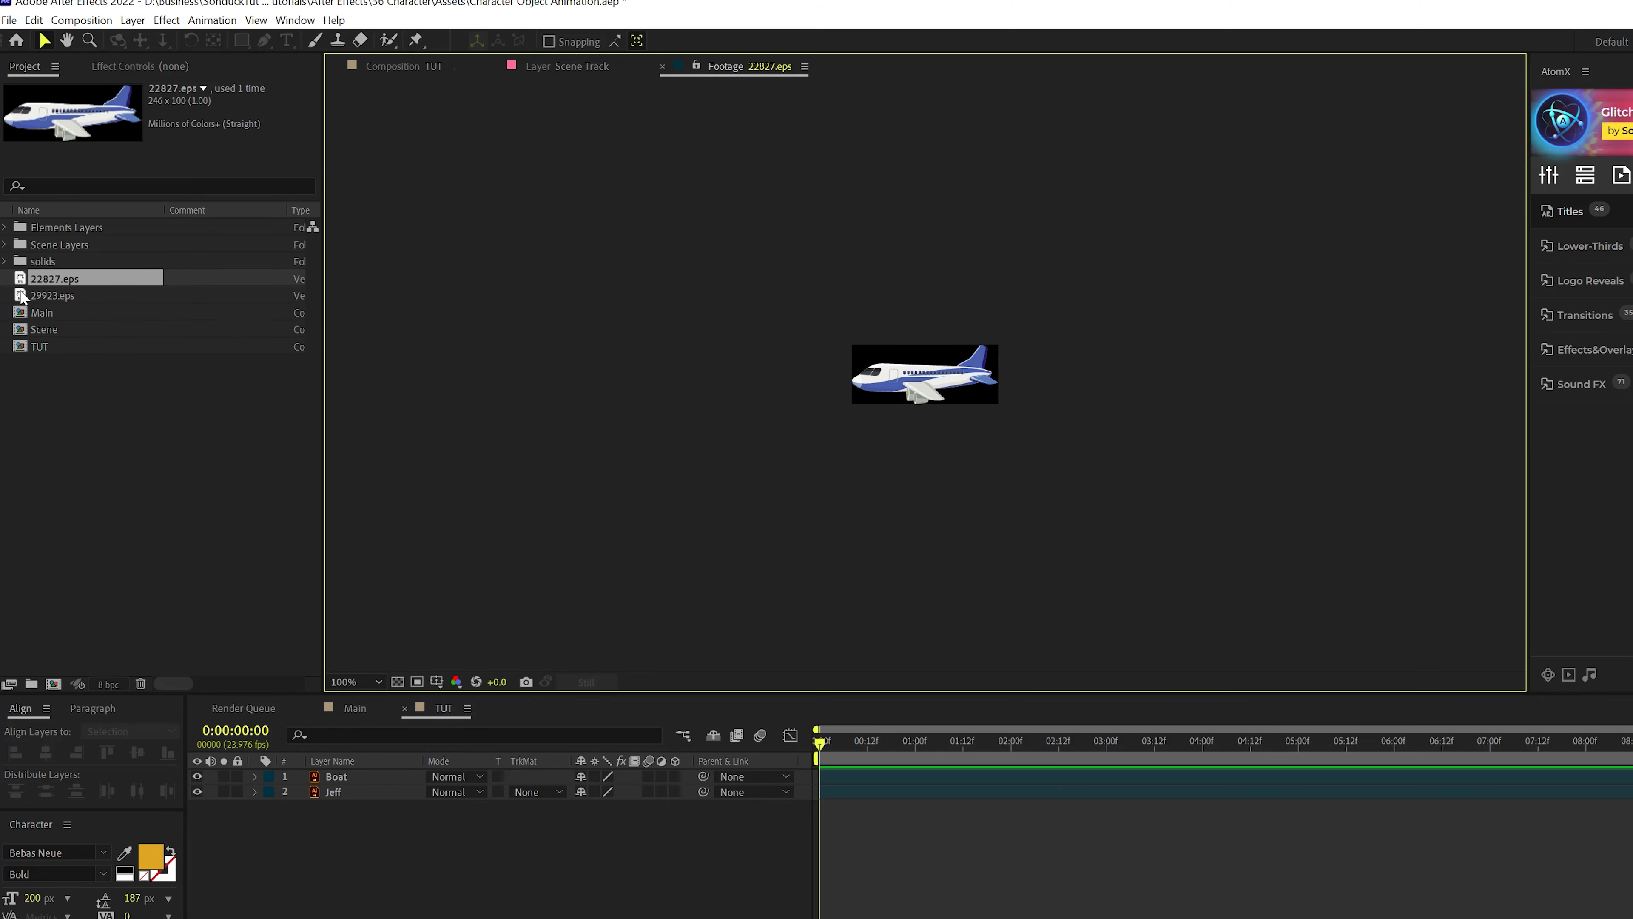
pyautogui.doubleClick(22, 296)
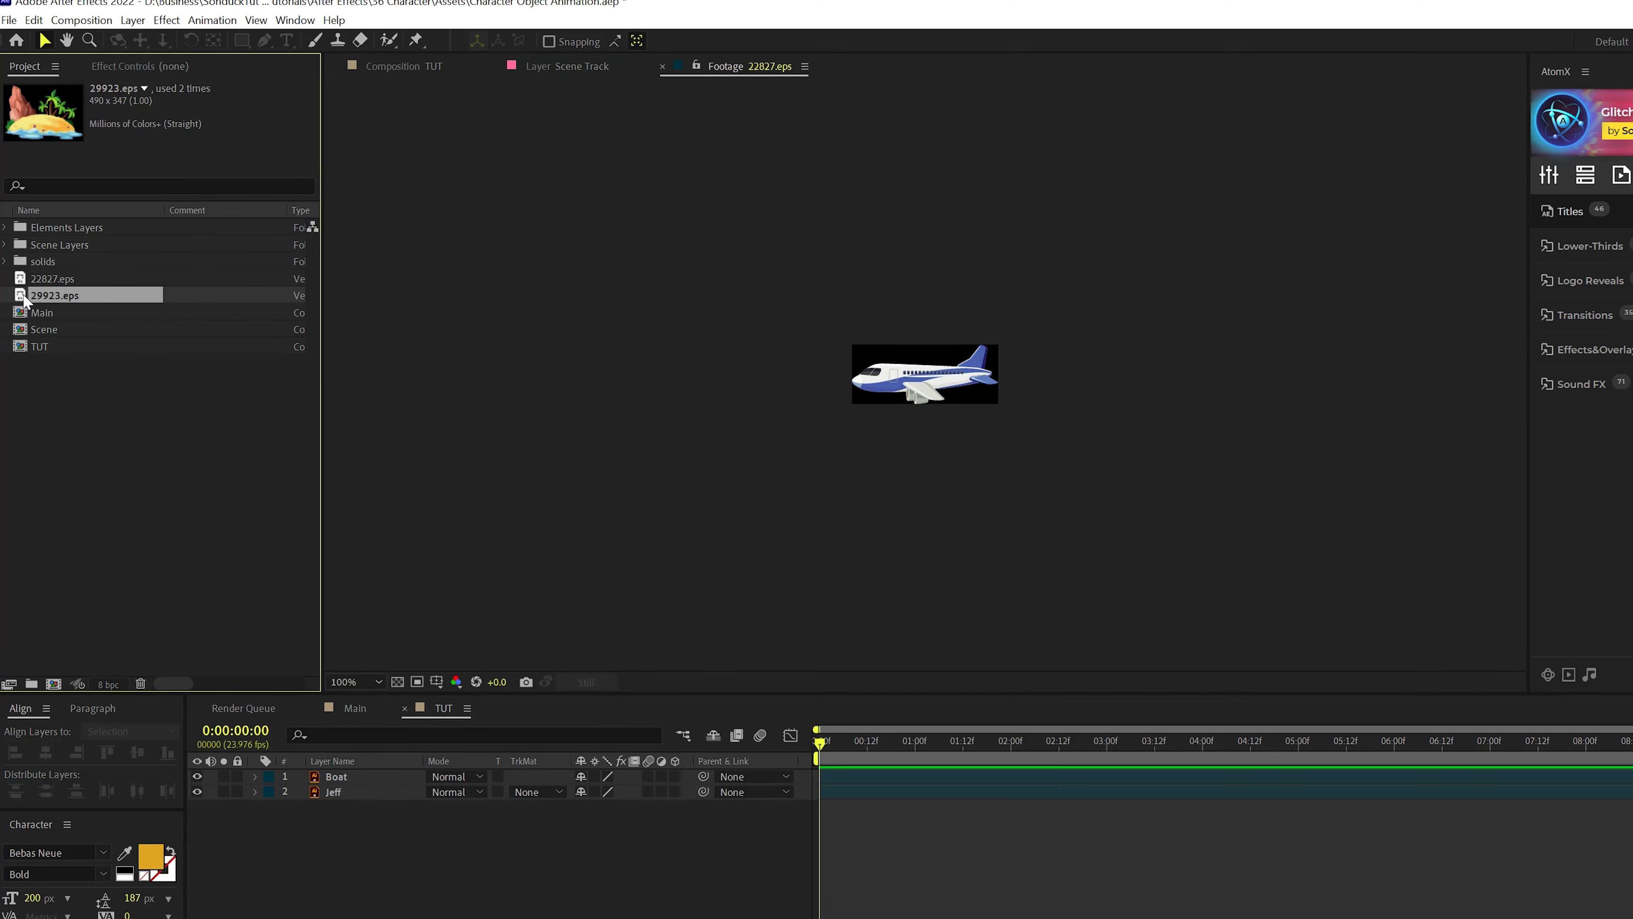
pyautogui.click(425, 68)
pyautogui.moveTo(77, 295); pyautogui.dragTo(335, 807)
# Step: Scale the island to 195% with continuous rasterizing and move it right of the giraffe
pyautogui.press('s')
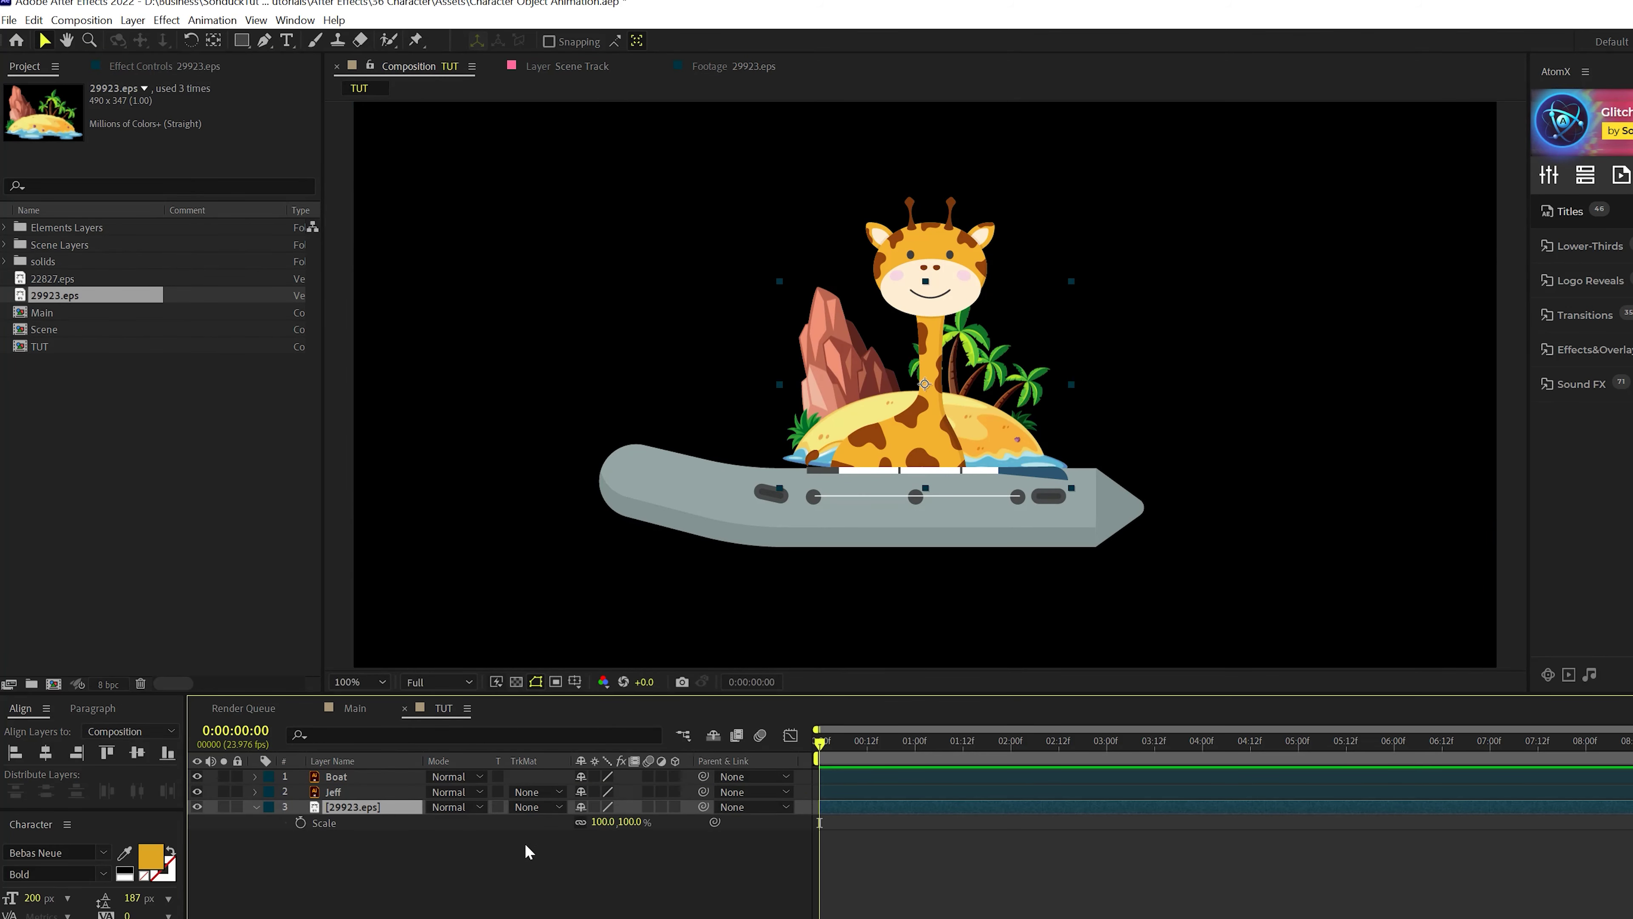
pyautogui.moveTo(603, 822); pyautogui.dragTo(697, 820)
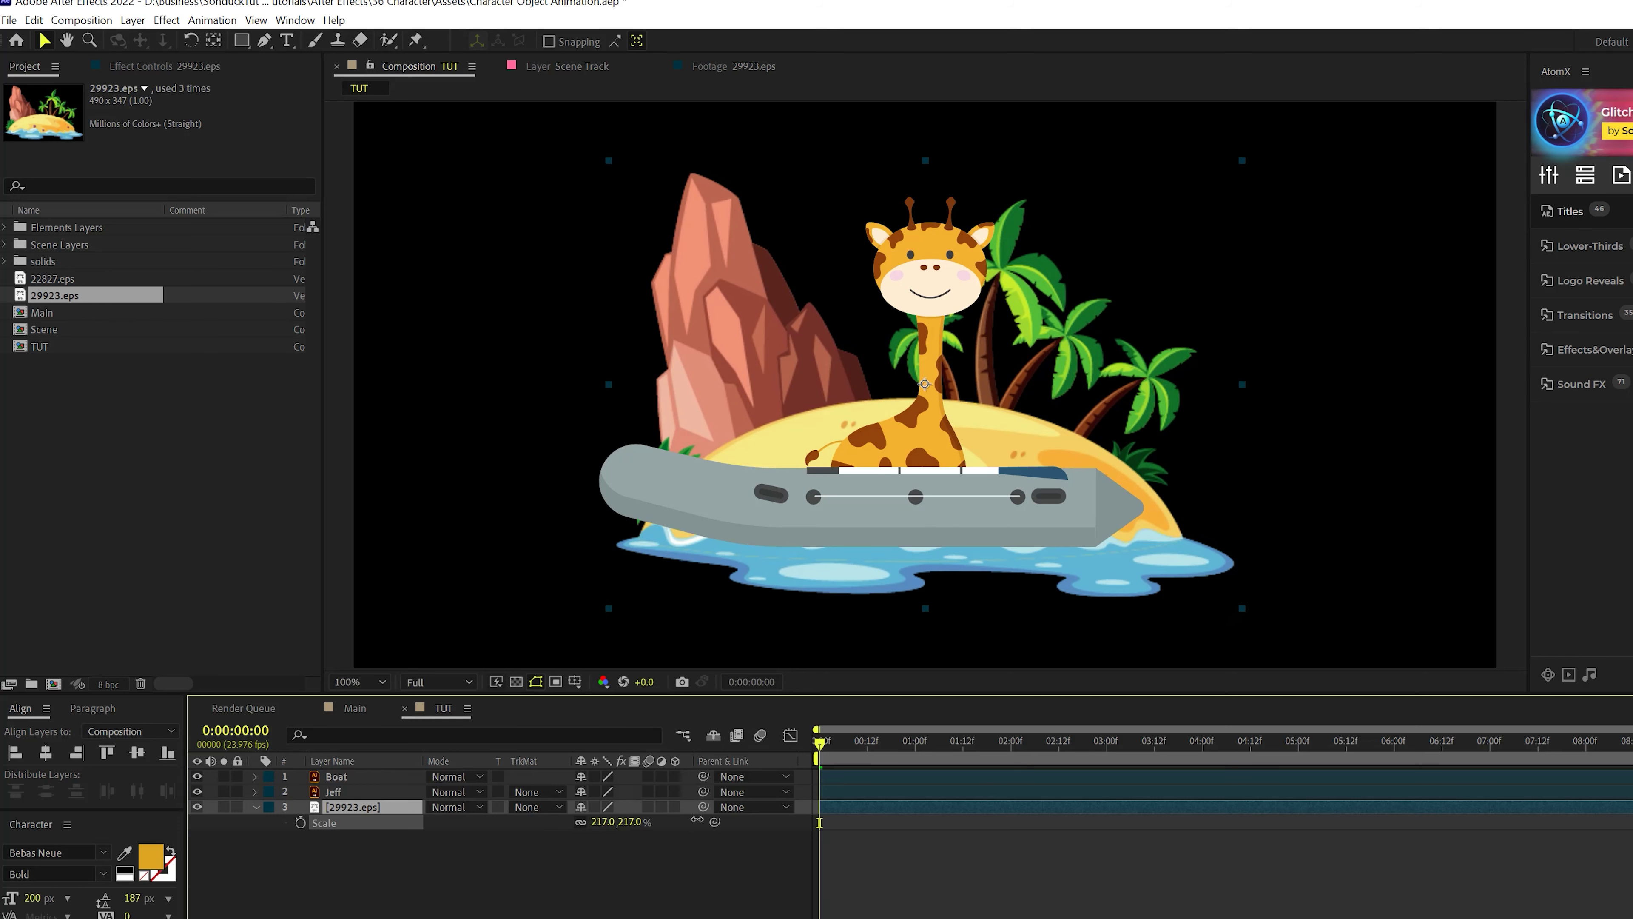
pyautogui.press('.')
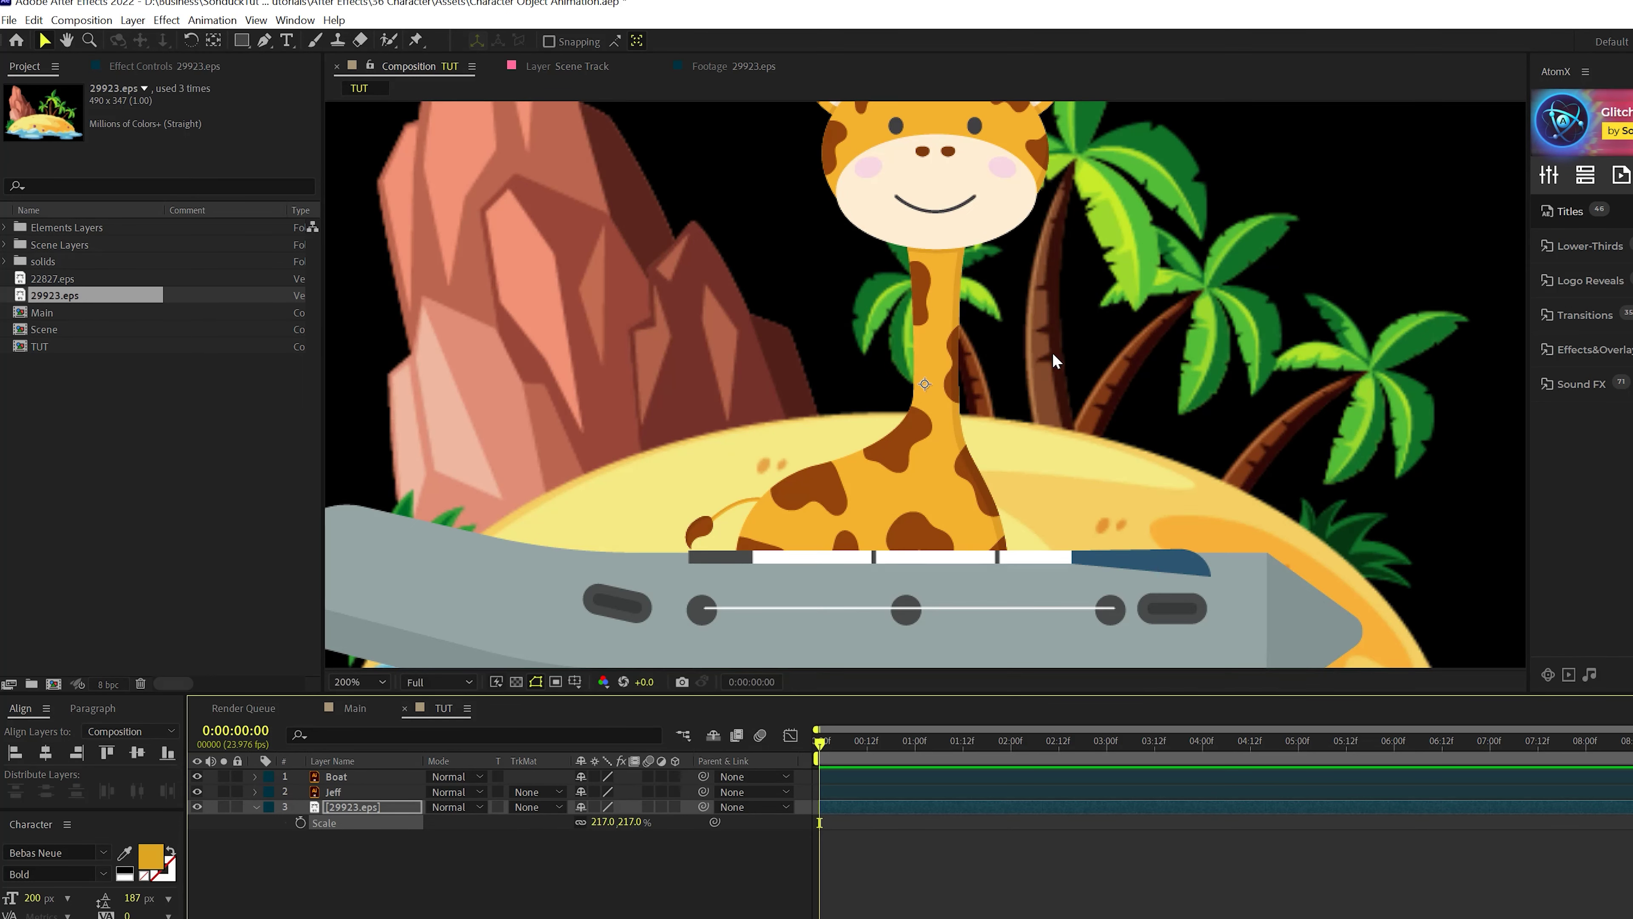
pyautogui.click(595, 806)
pyautogui.press(',')
pyautogui.press(',')
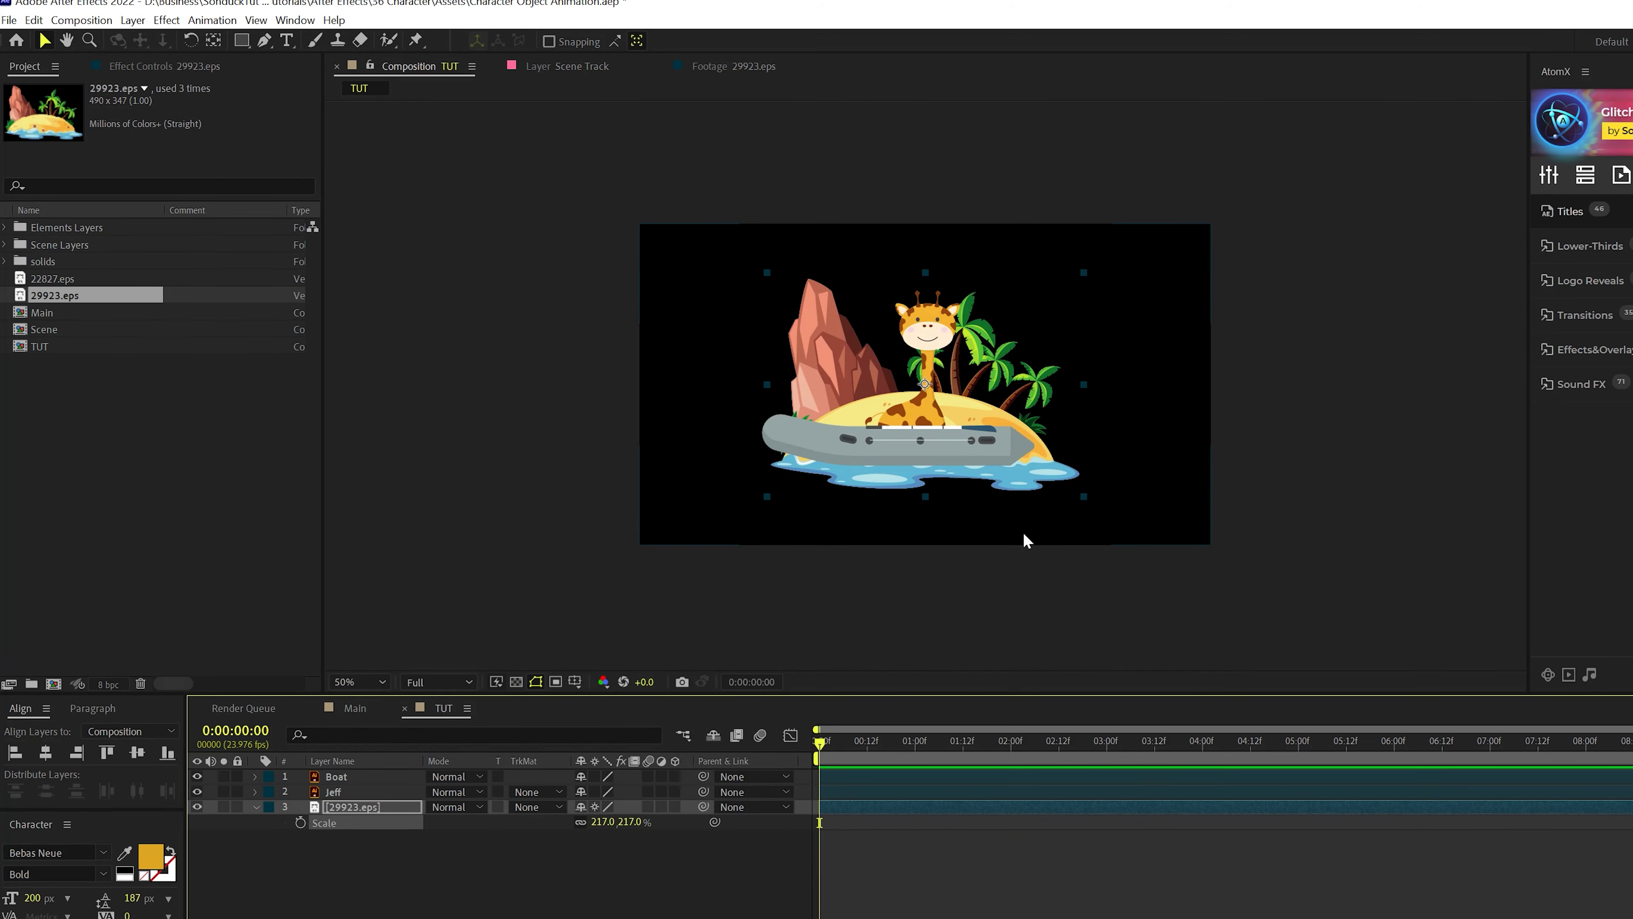
pyautogui.moveTo(602, 821); pyautogui.dragTo(588, 821)
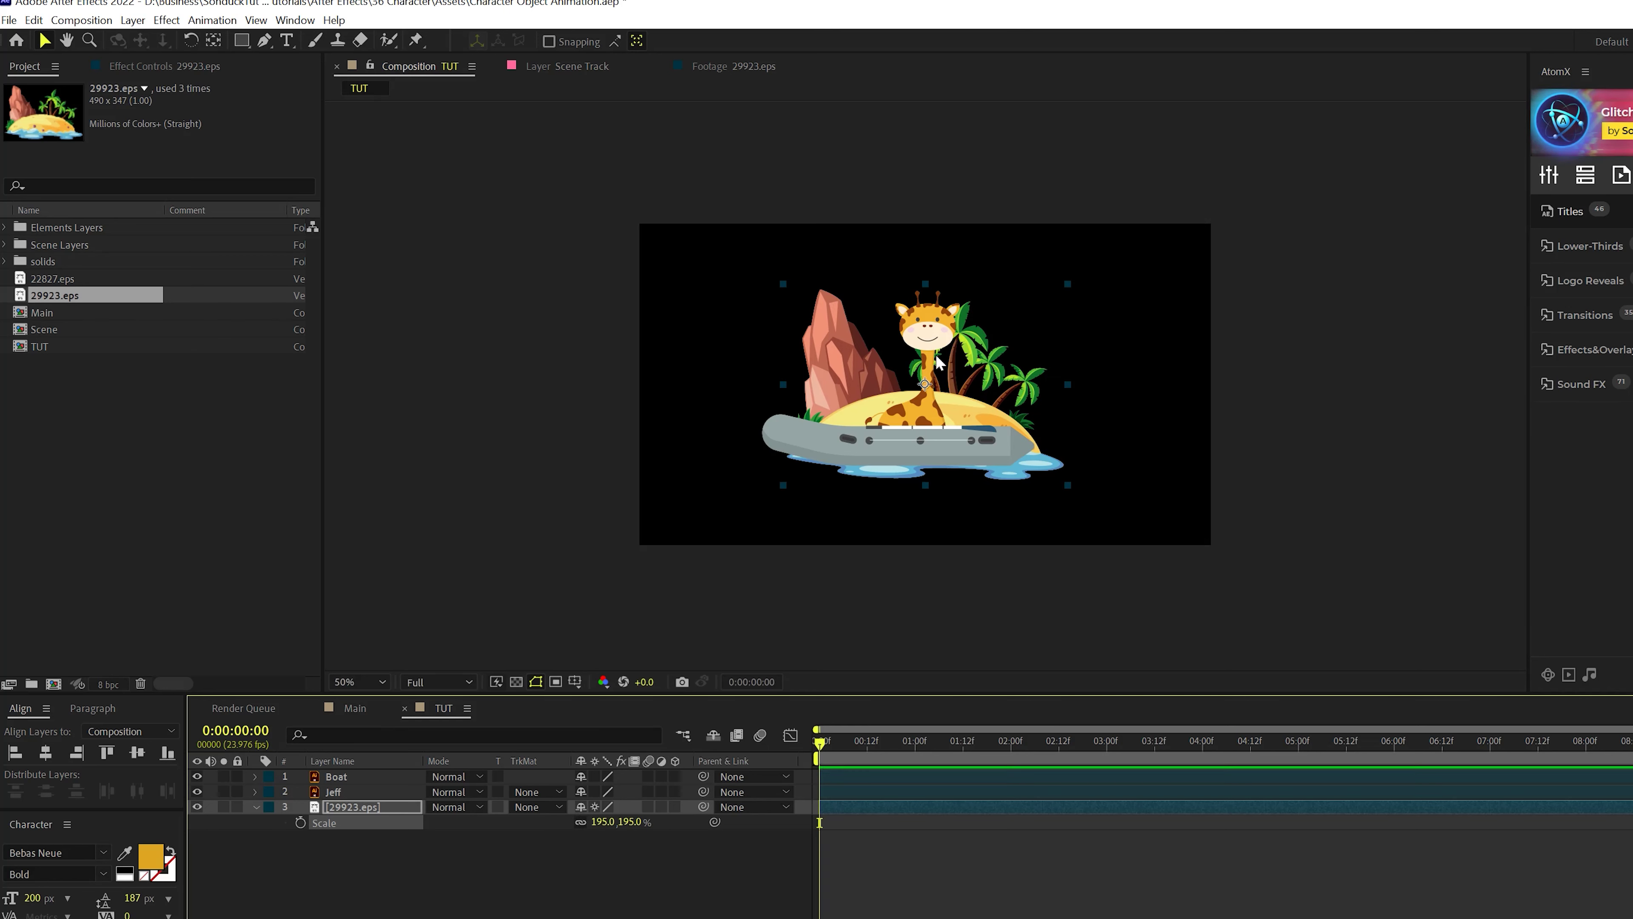
pyautogui.moveTo(925, 387); pyautogui.dragTo(1080, 374)
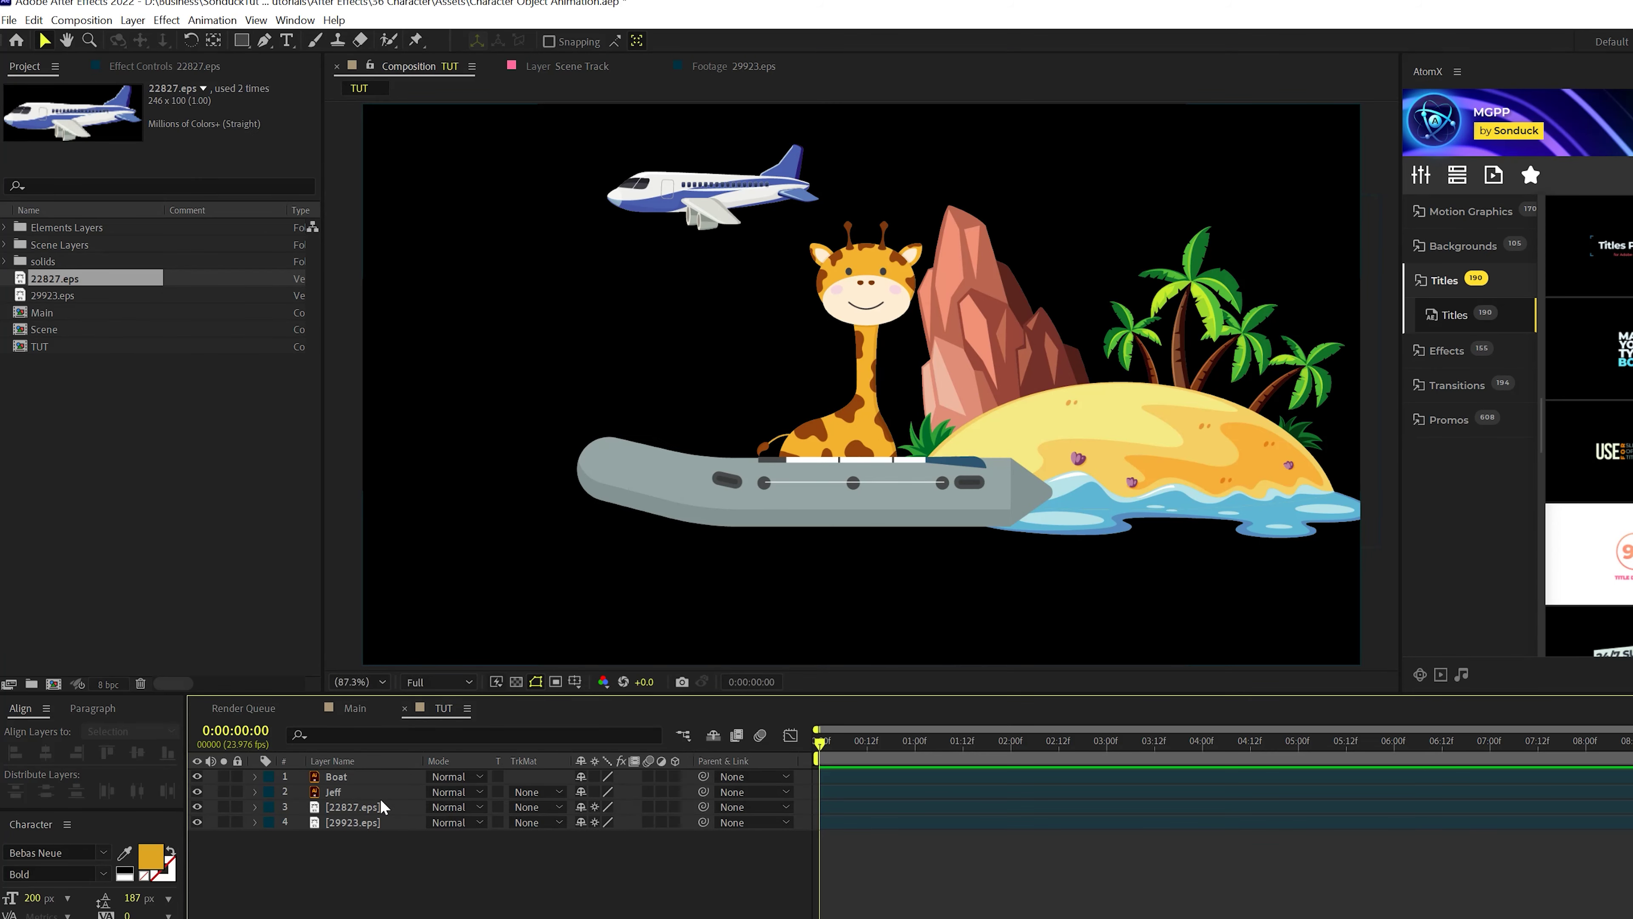
pyautogui.click(355, 708)
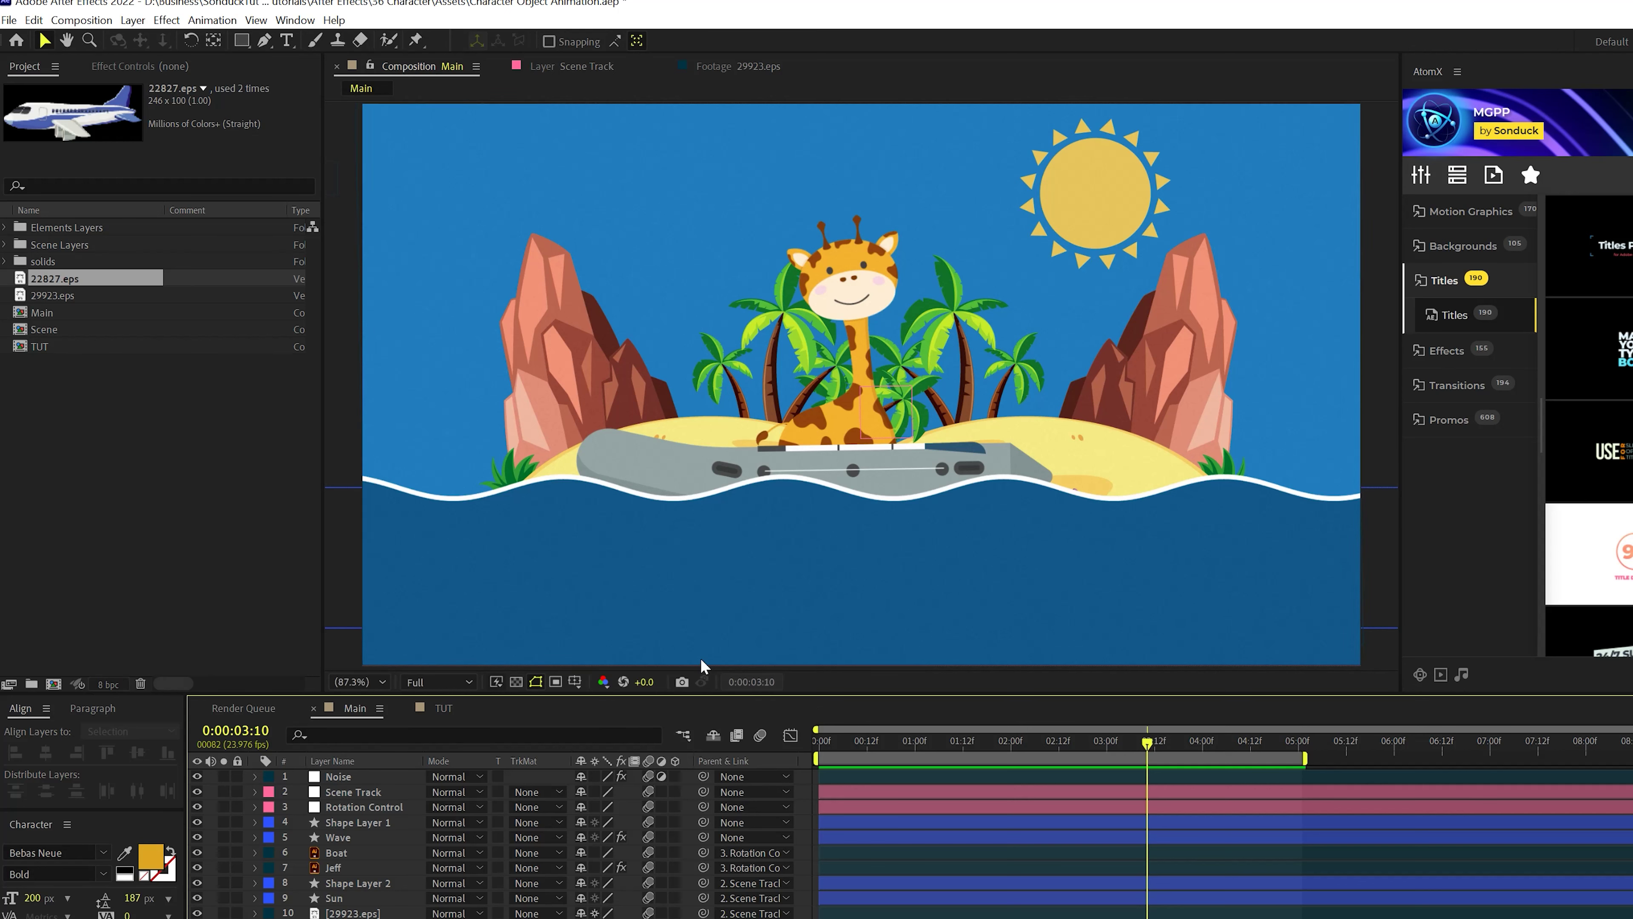
pyautogui.click(445, 710)
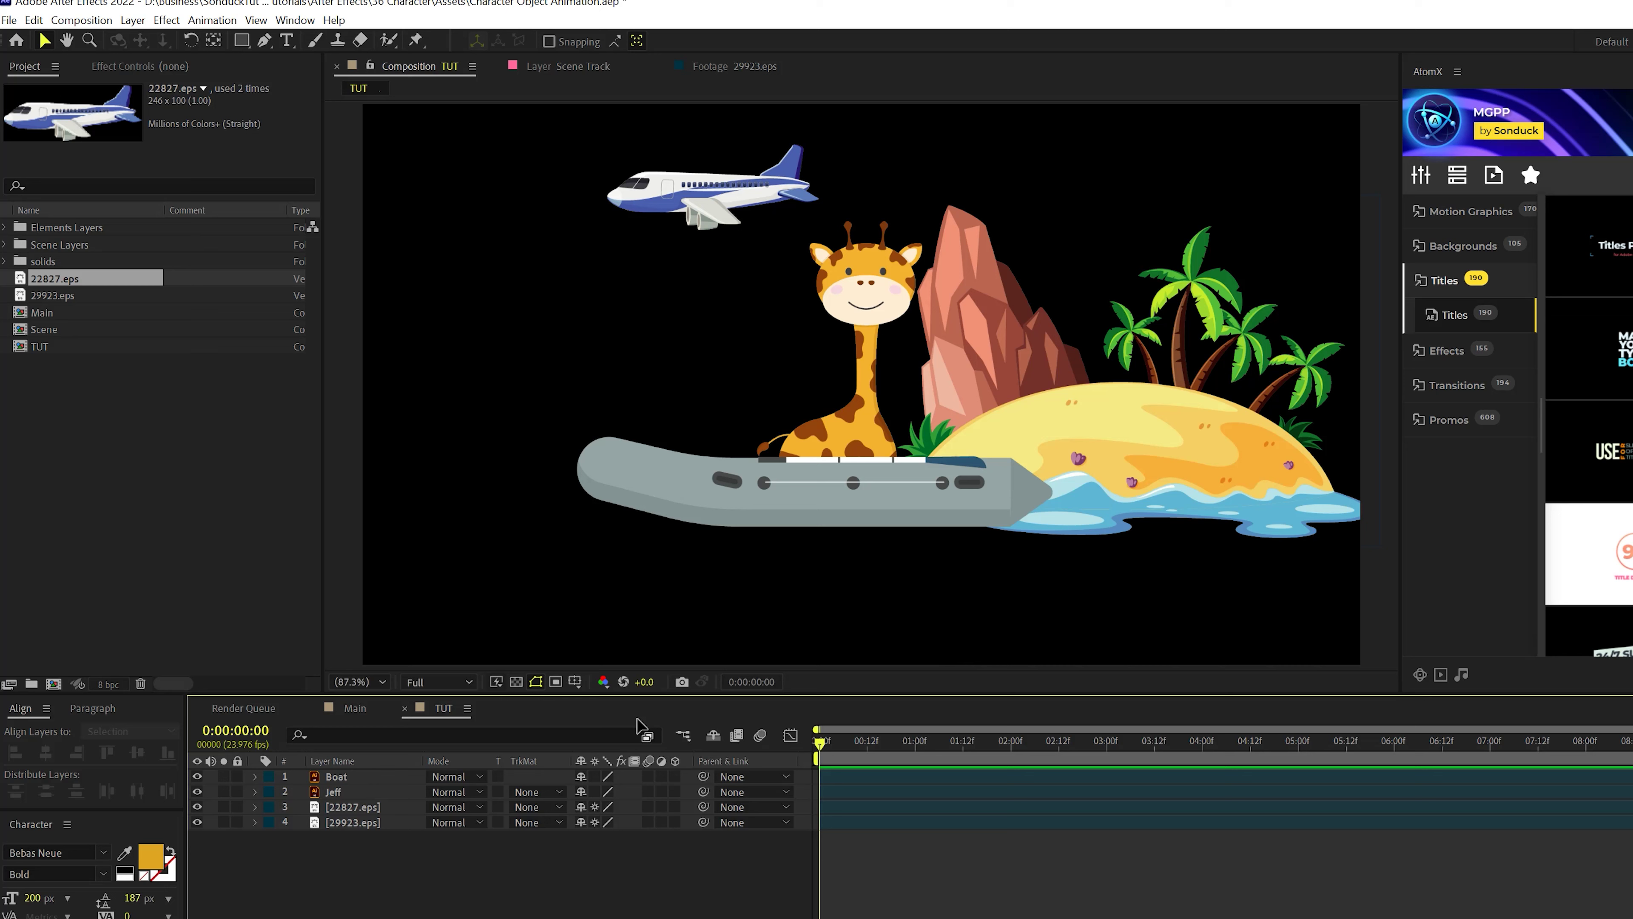
# Step: Create a blue solid layer named BG as the comp's background
pyautogui.click(135, 19)
pyautogui.moveTo(236, 41)
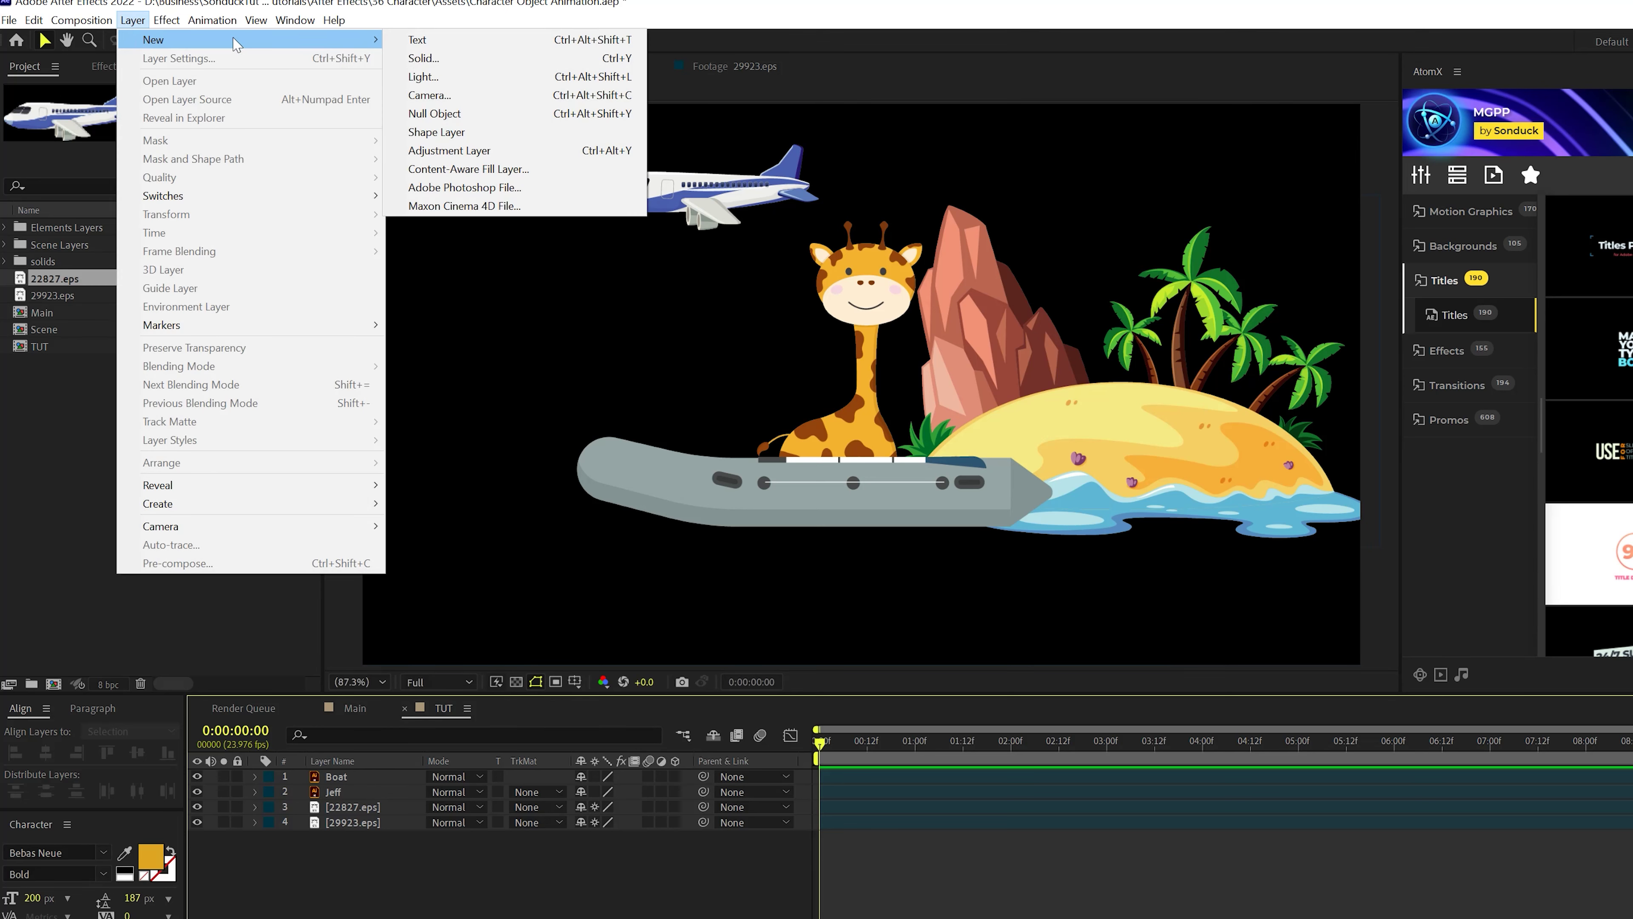
pyautogui.click(493, 59)
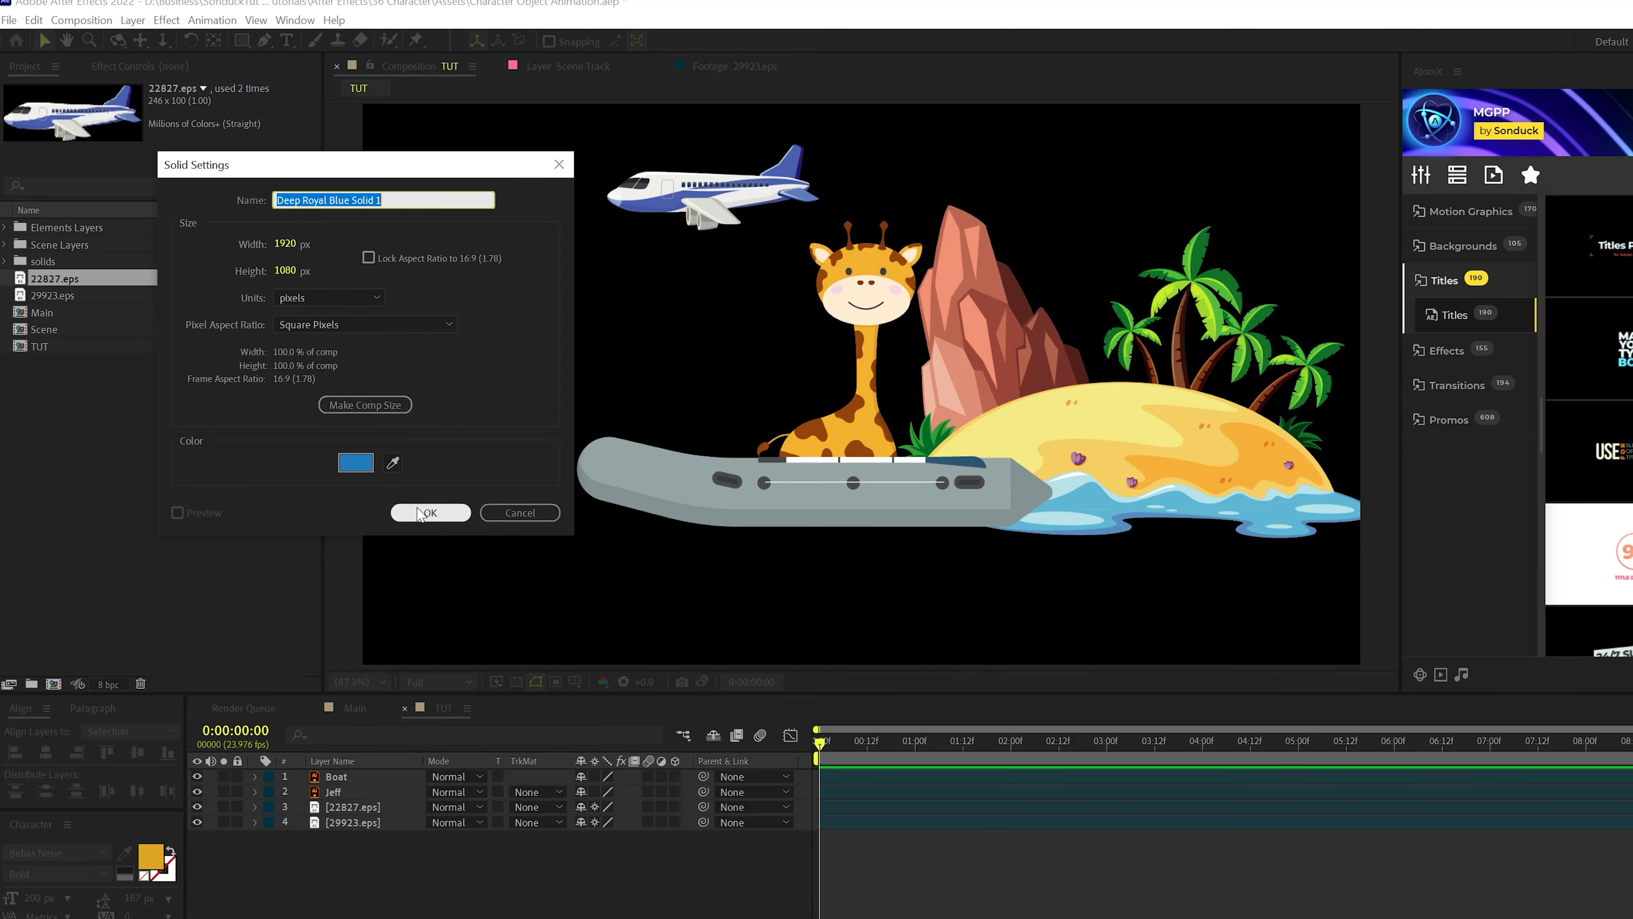
pyautogui.click(430, 512)
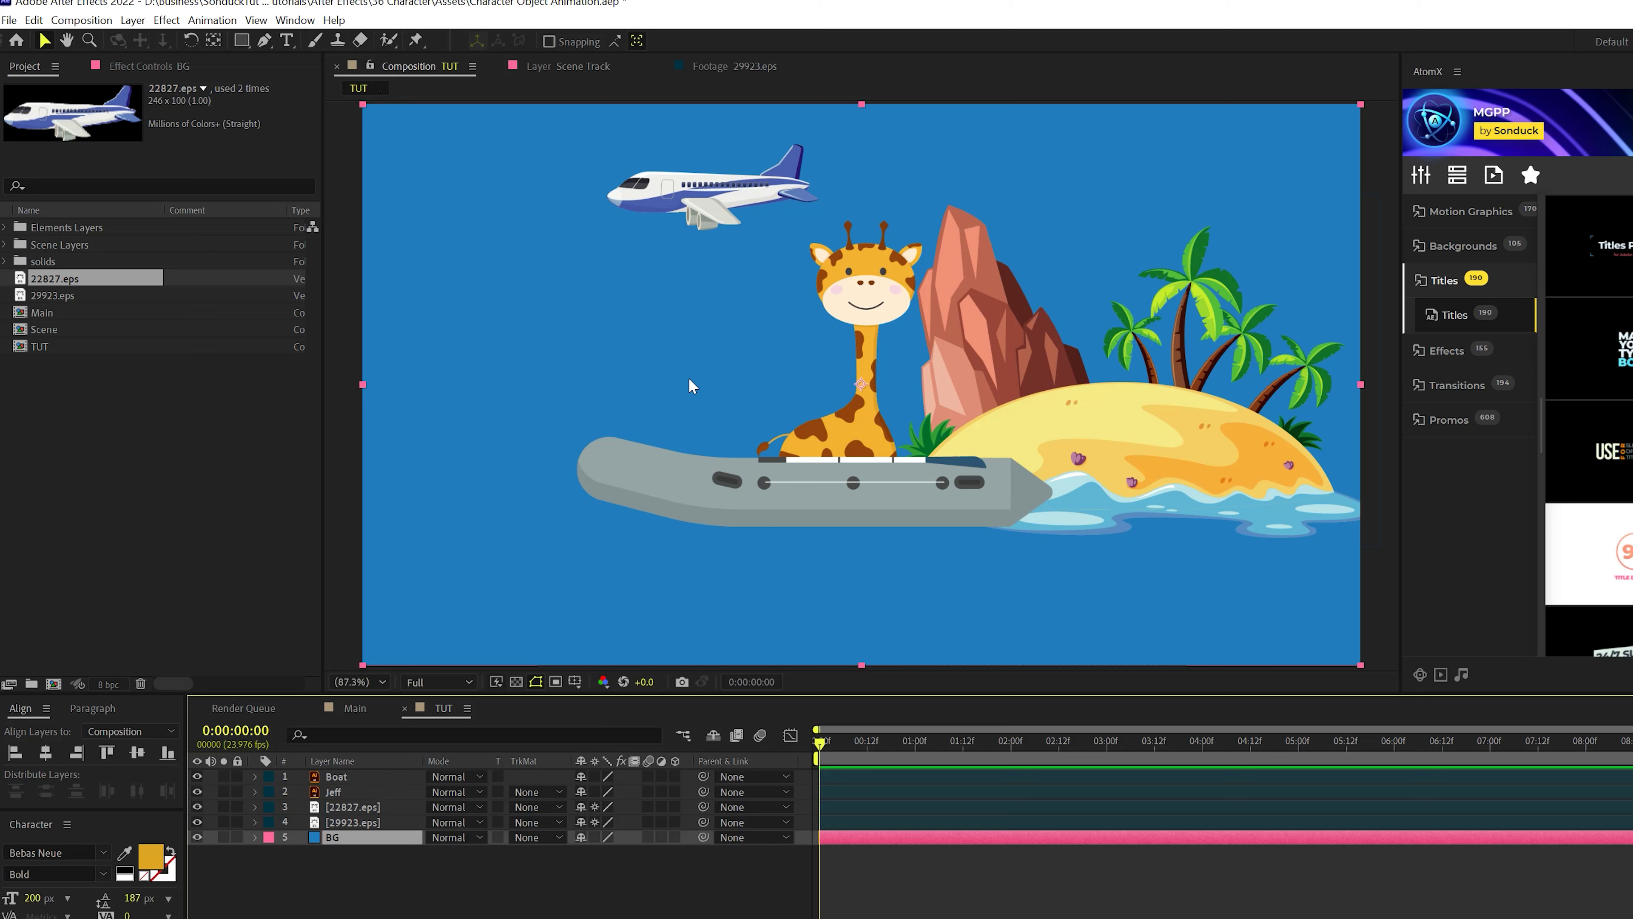
pyautogui.press(',')
pyautogui.press(',')
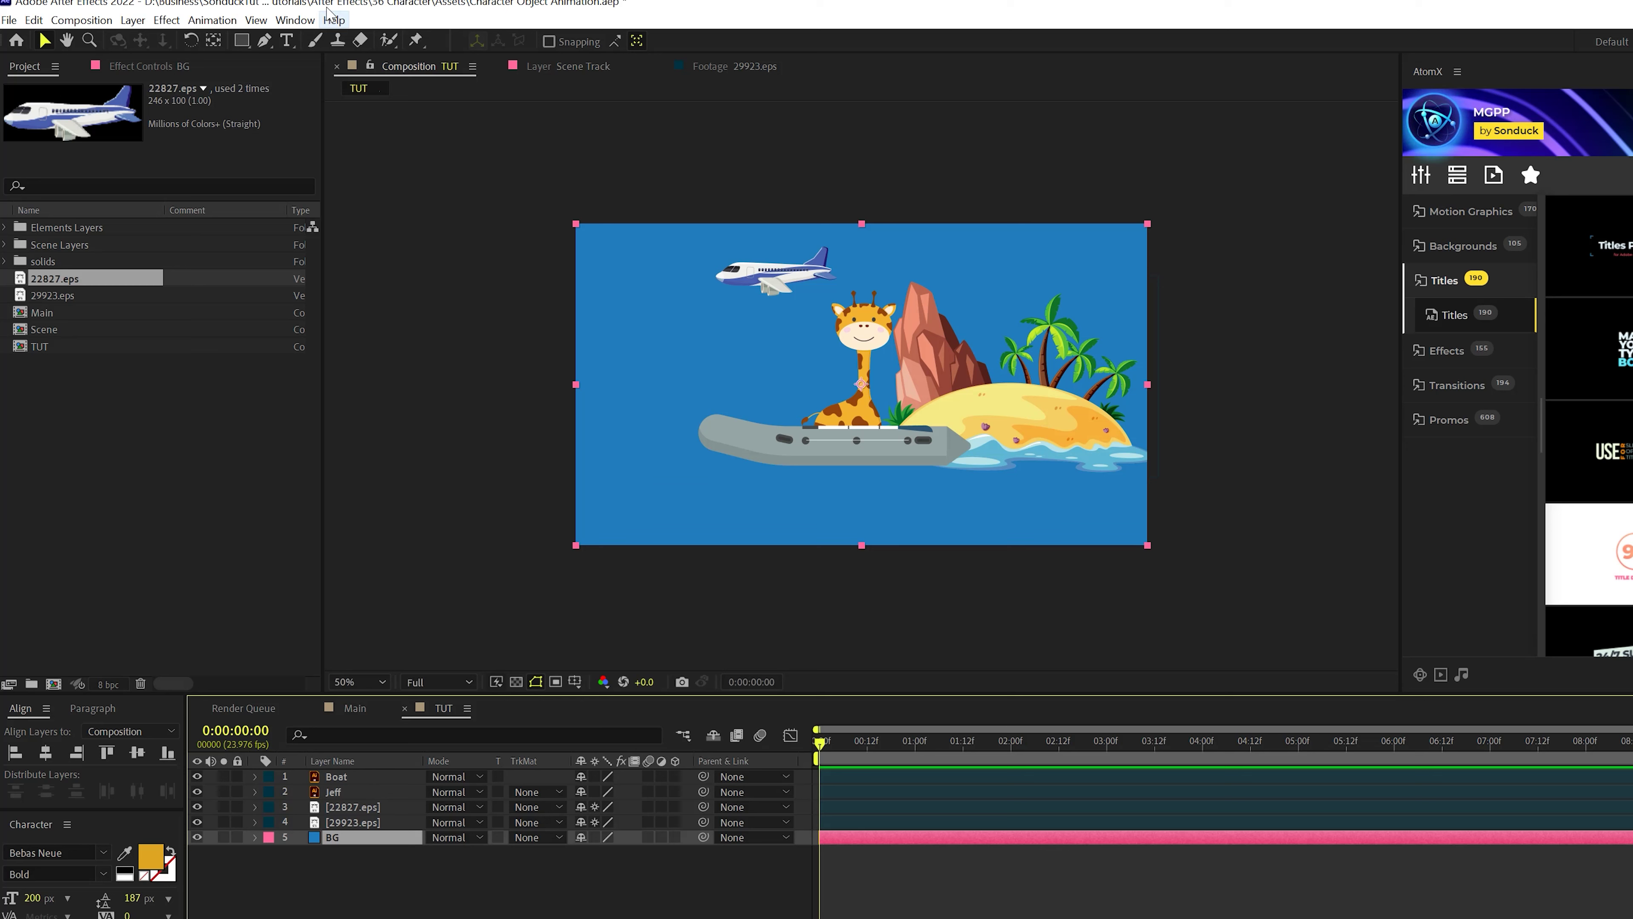
# Step: Draw a wide rectangle across the lower part of the comp for the sea
pyautogui.moveTo(241, 40); pyautogui.dragTo(280, 43)
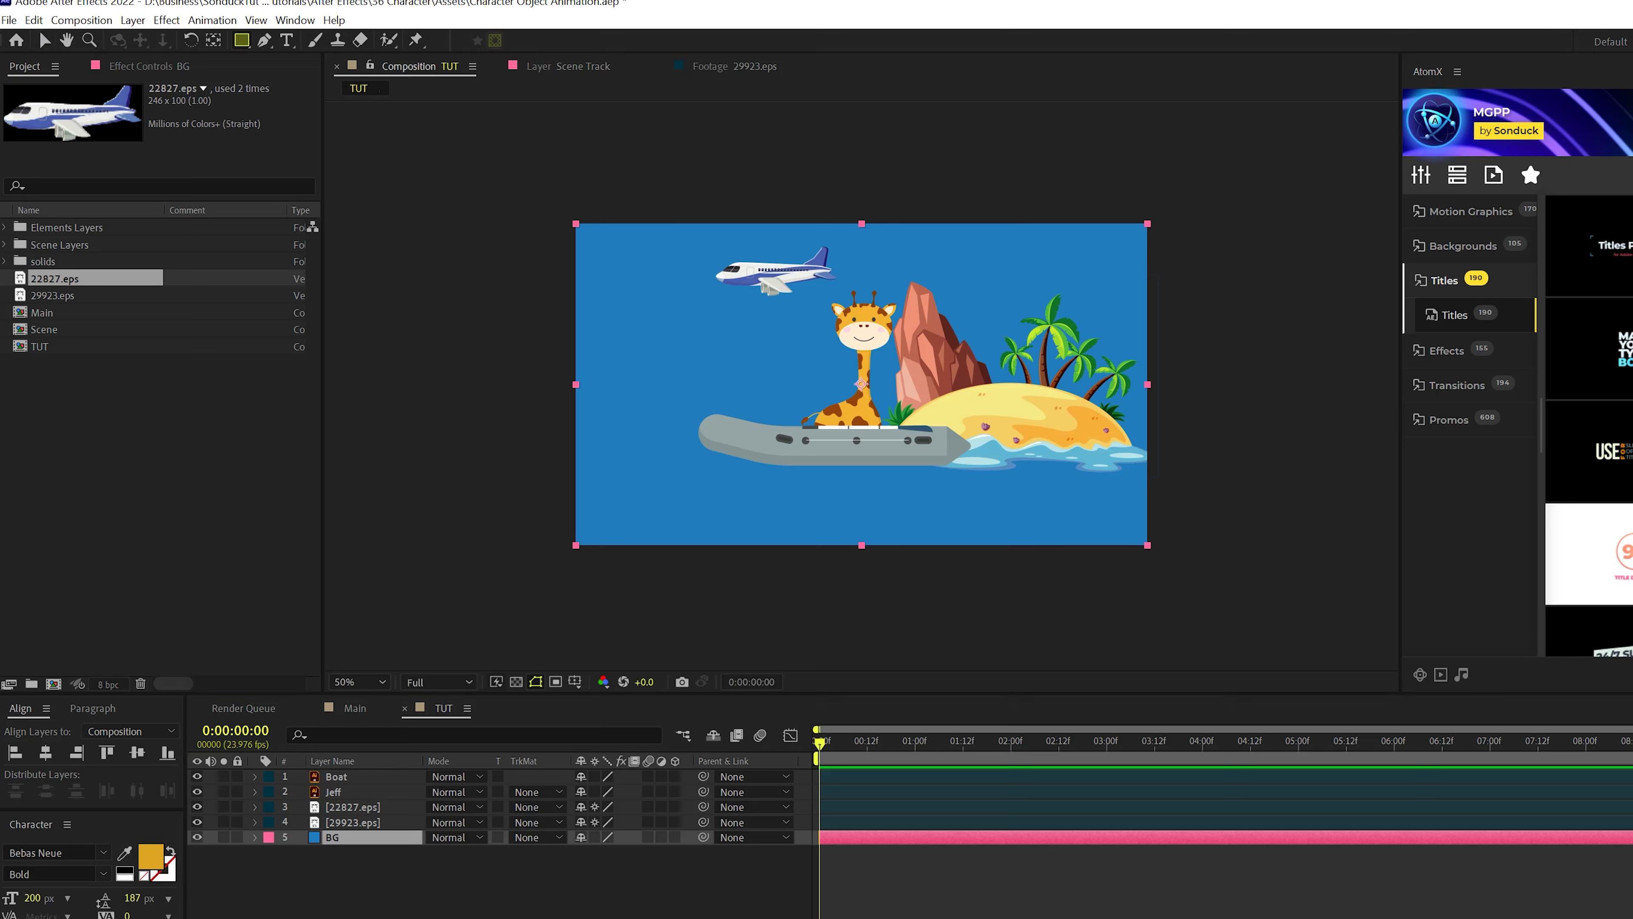
pyautogui.click(551, 704)
pyautogui.press('F2')
pyautogui.moveTo(499, 434); pyautogui.dragTo(1271, 610)
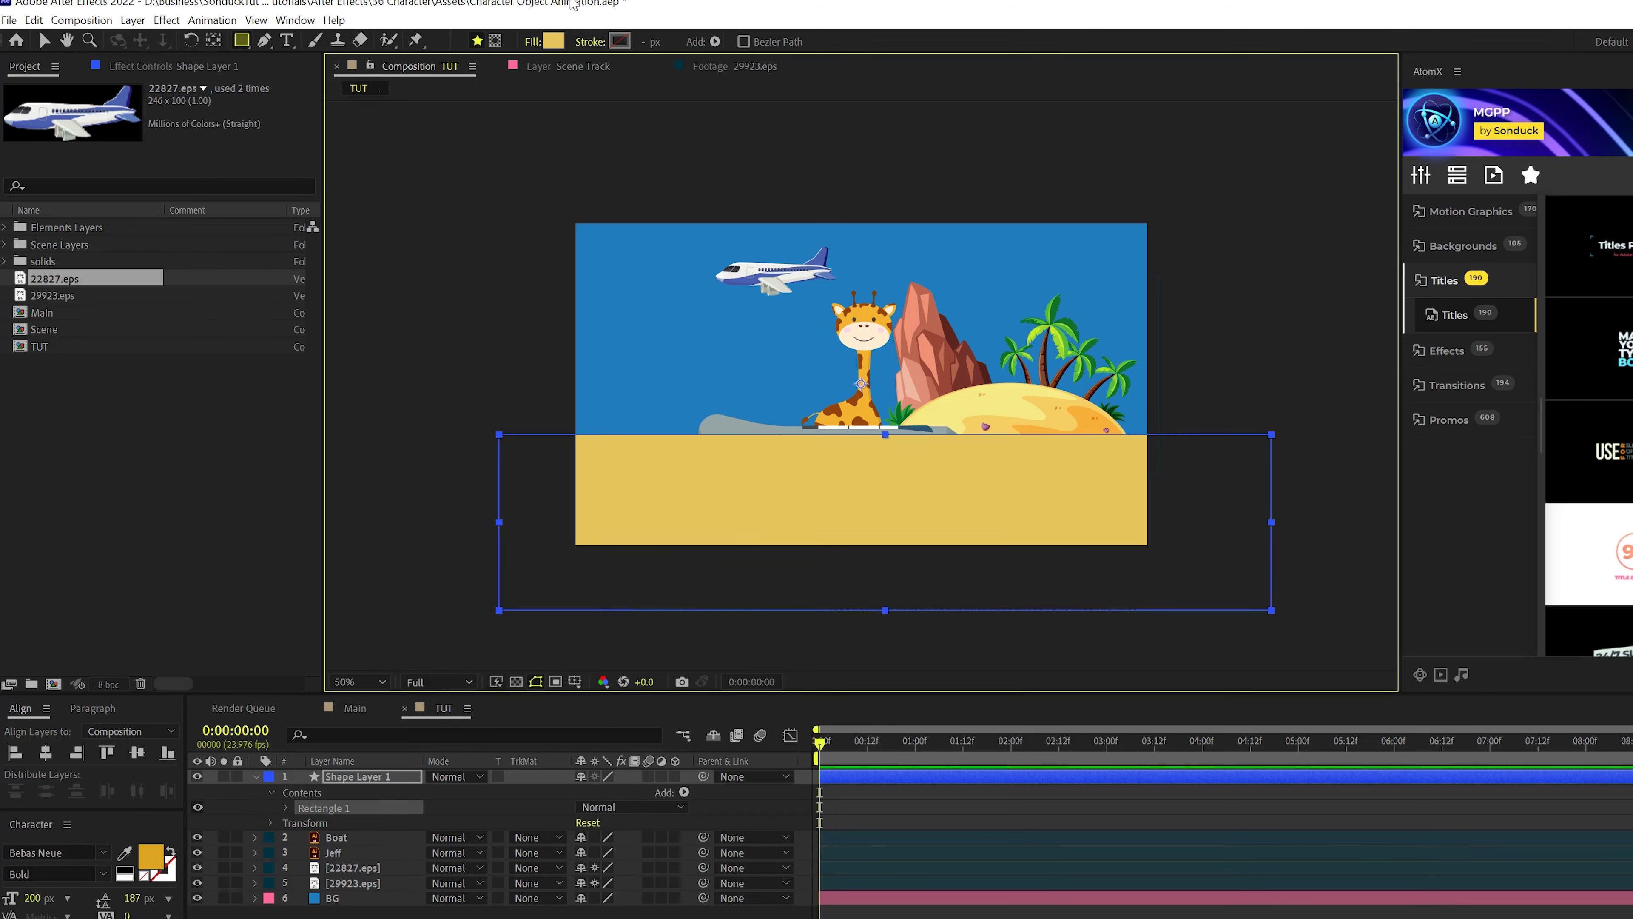
# Step: Fill the rectangle with a dark blue (02497C) sampled from the sky and darkened
pyautogui.click(553, 41)
pyautogui.click(1341, 669)
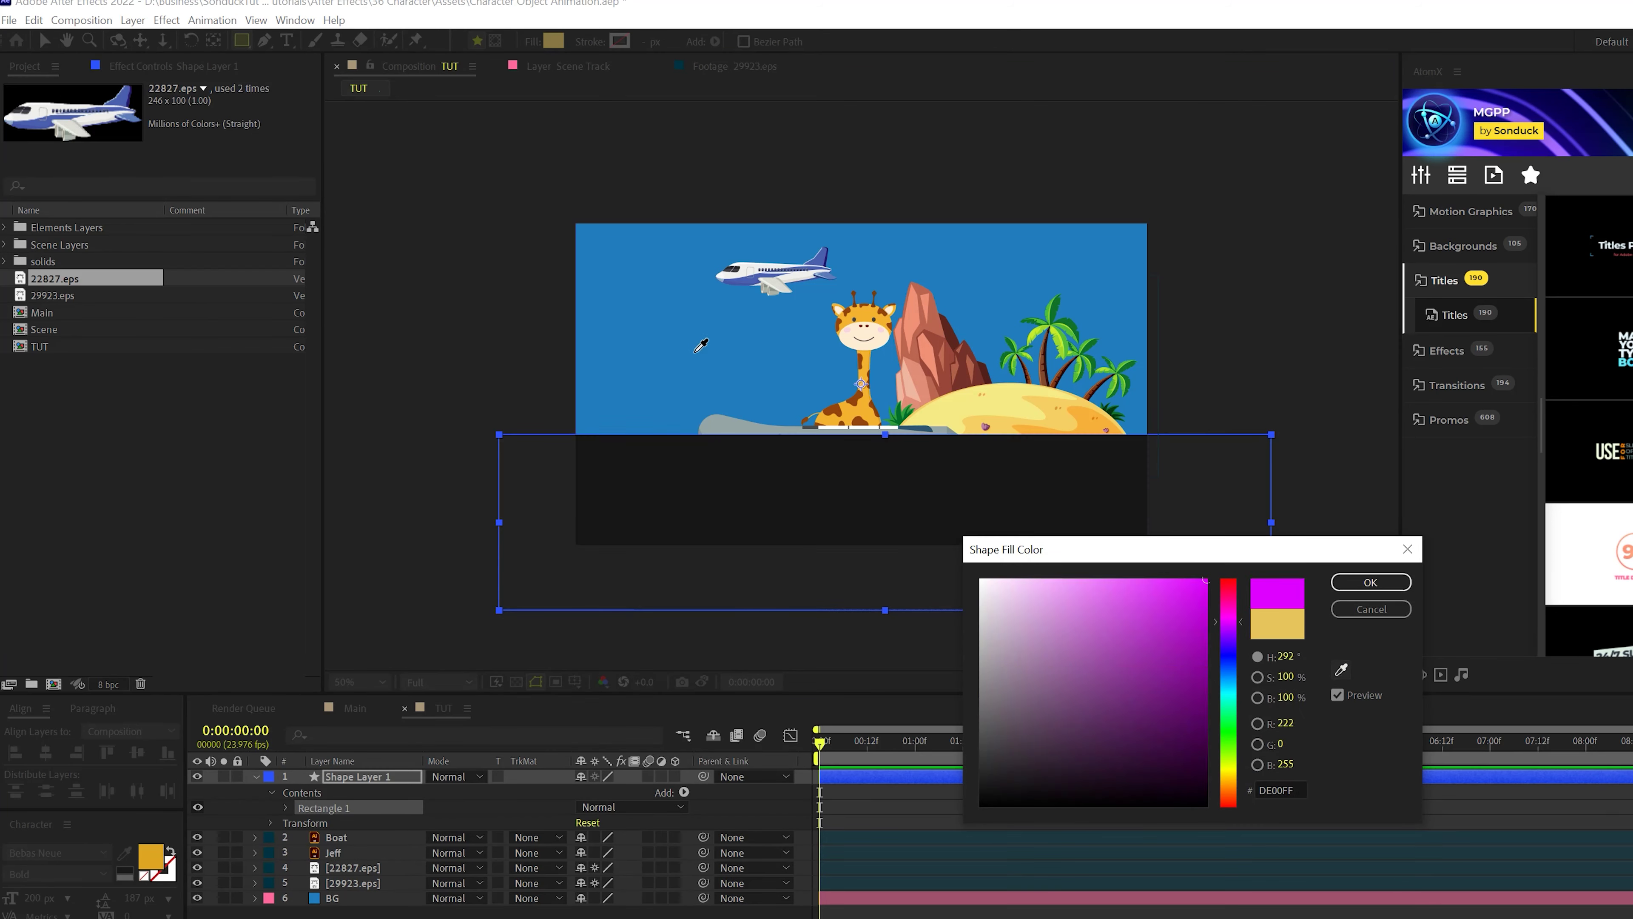
pyautogui.click(1029, 270)
pyautogui.moveTo(1190, 700); pyautogui.dragTo(1202, 695)
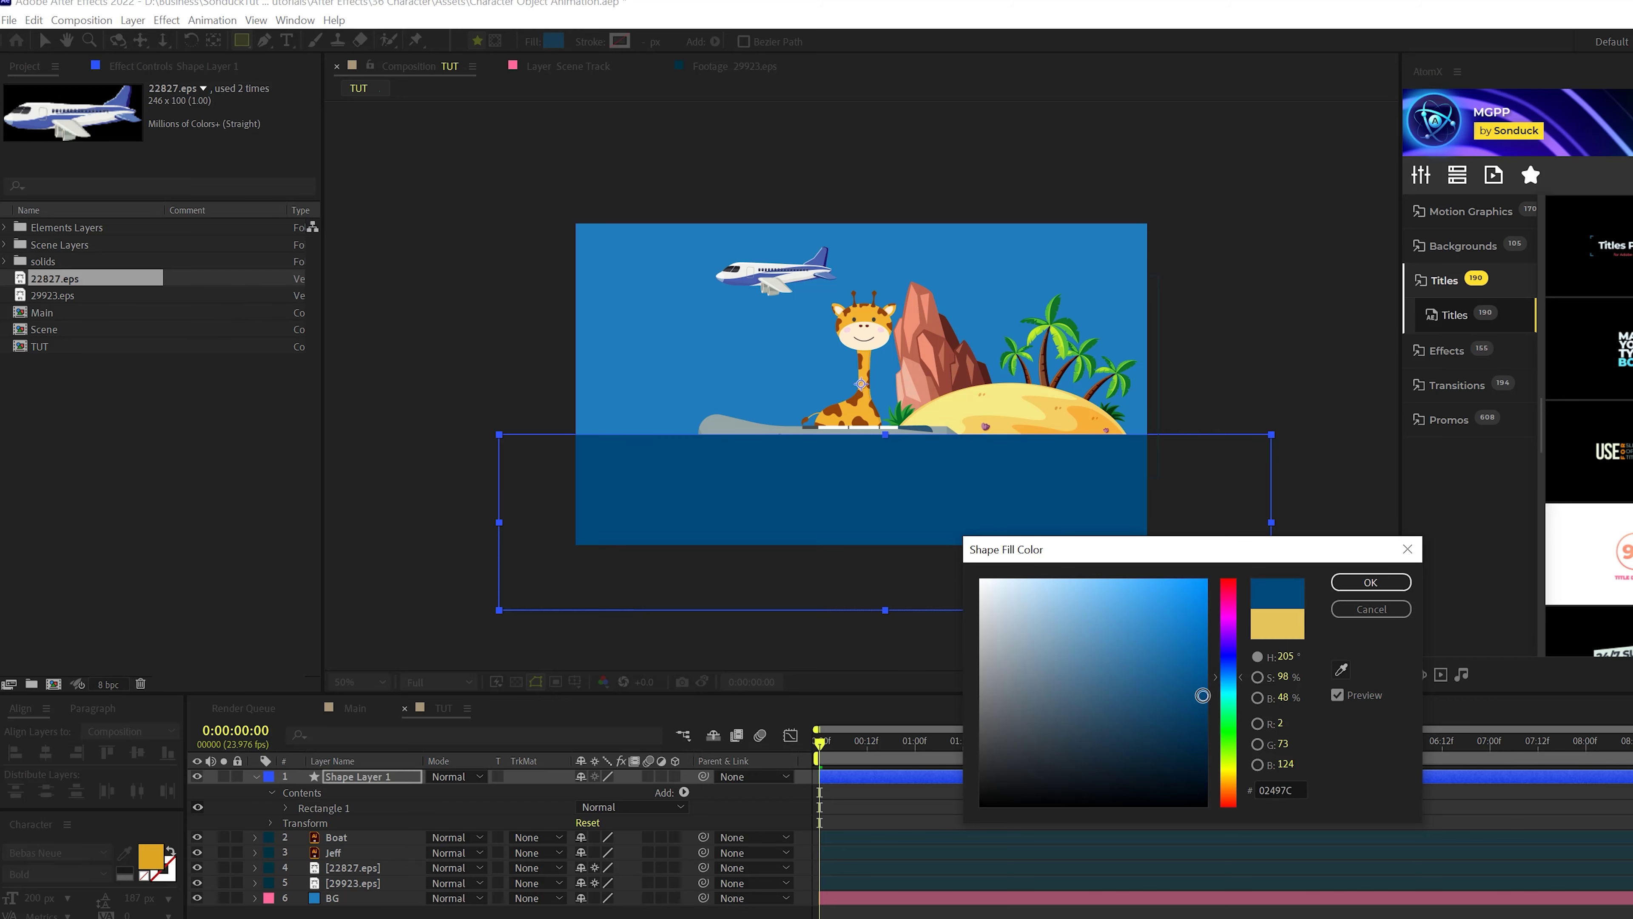
pyautogui.click(1370, 582)
# Step: Give the rectangle a solid white 6 px outline and select its layer for renaming to Waves
pyautogui.click(596, 47)
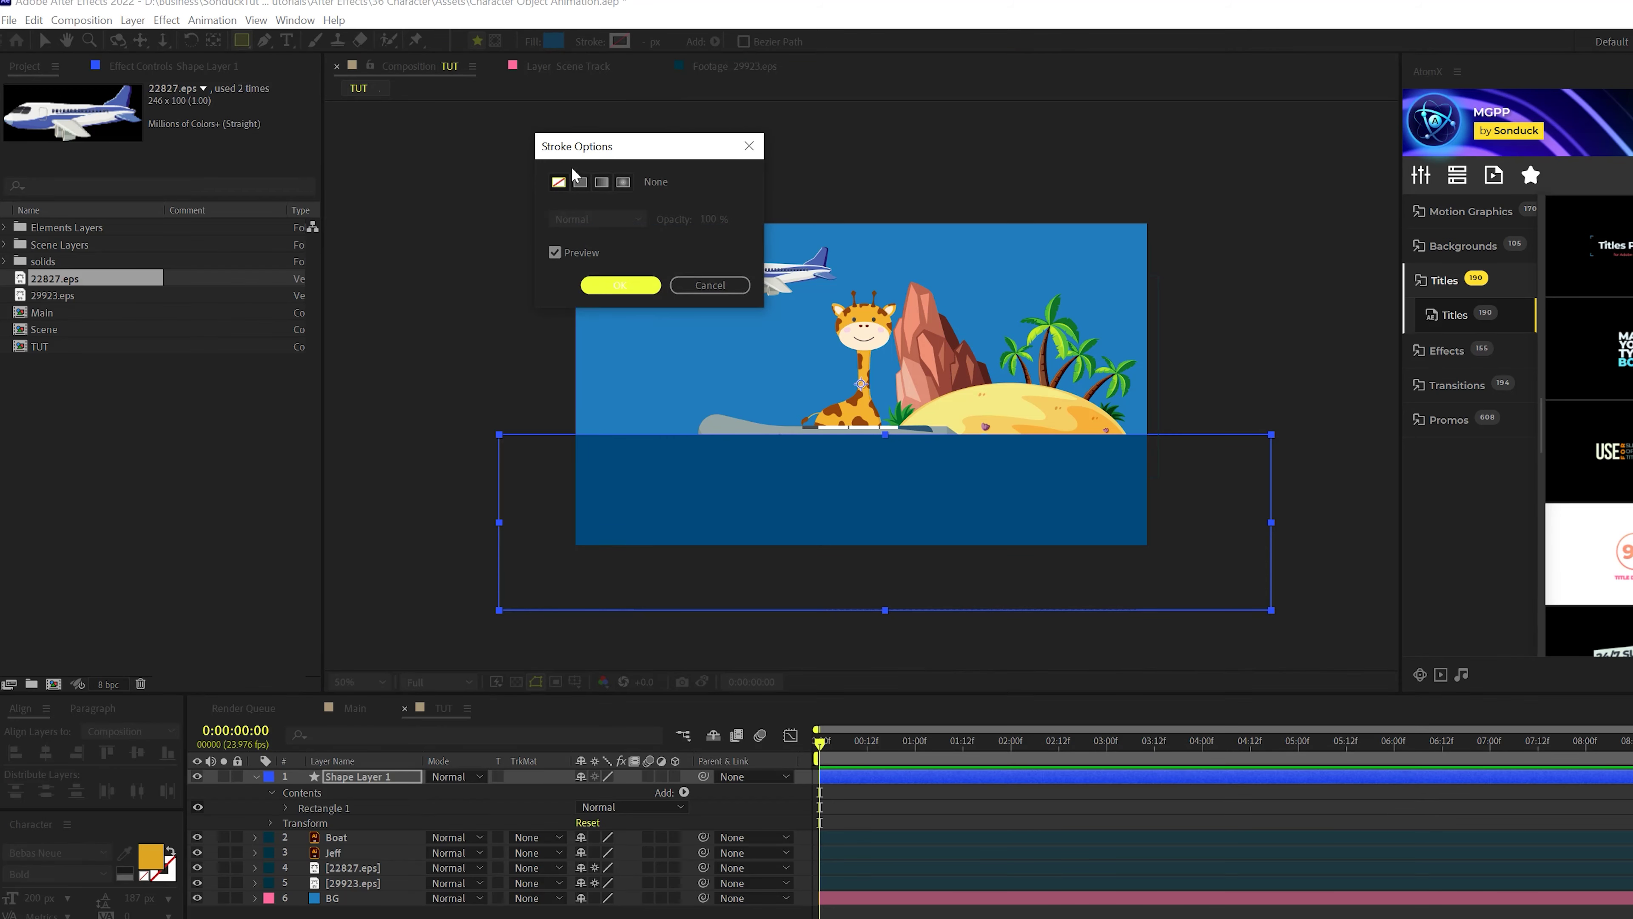
pyautogui.click(575, 175)
pyautogui.click(621, 286)
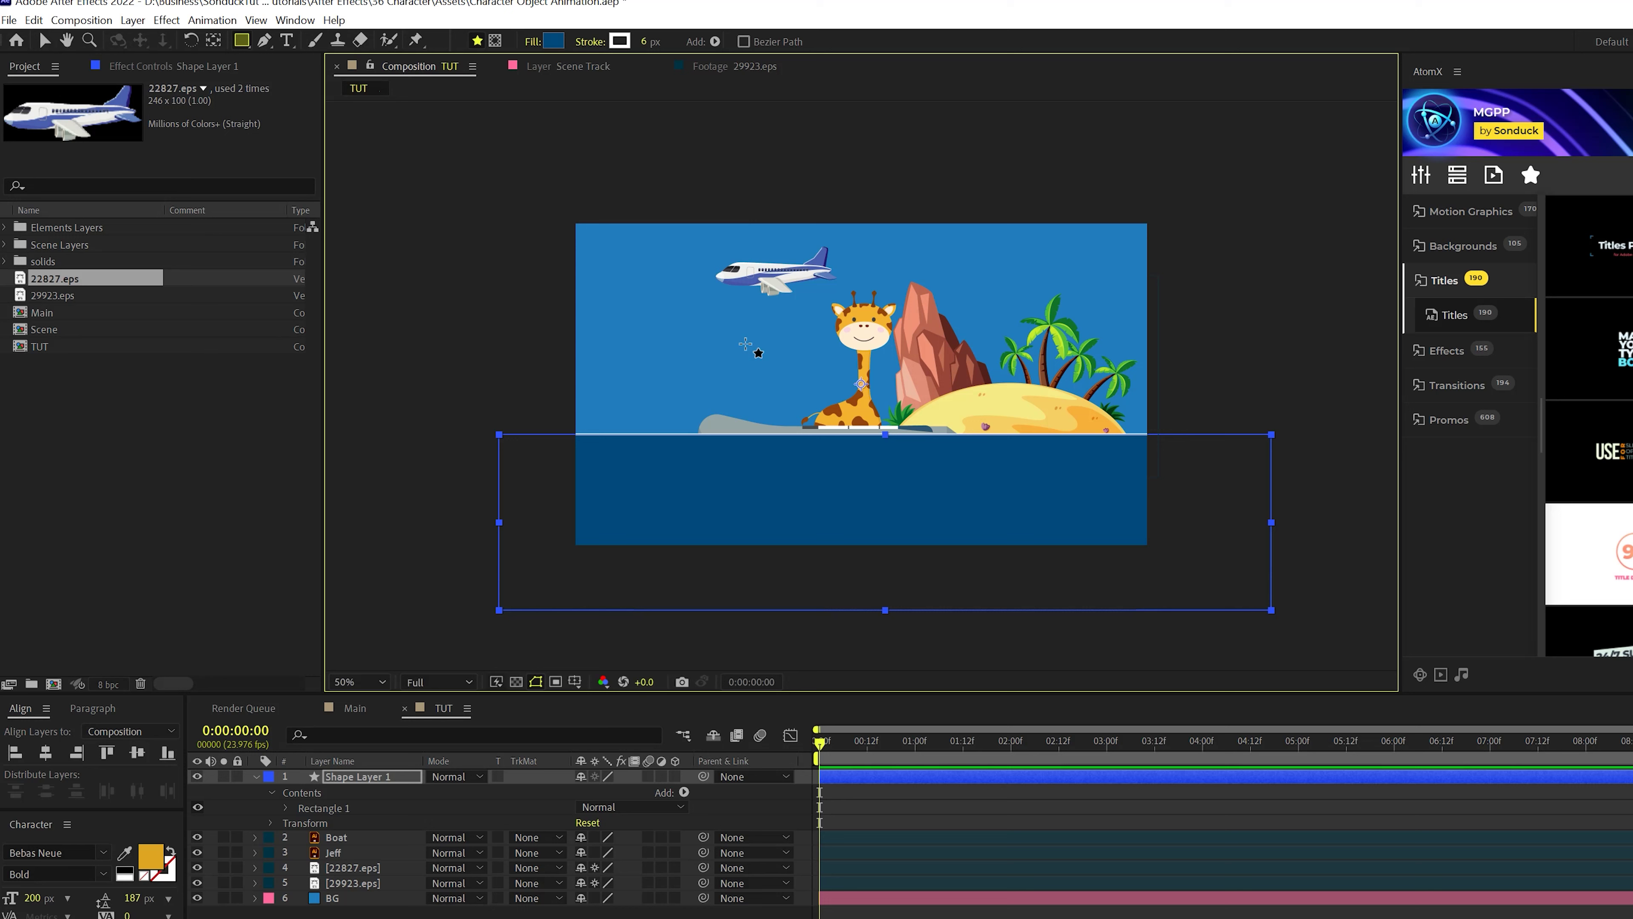
pyautogui.press('v')
pyautogui.click(339, 540)
pyautogui.press('/')
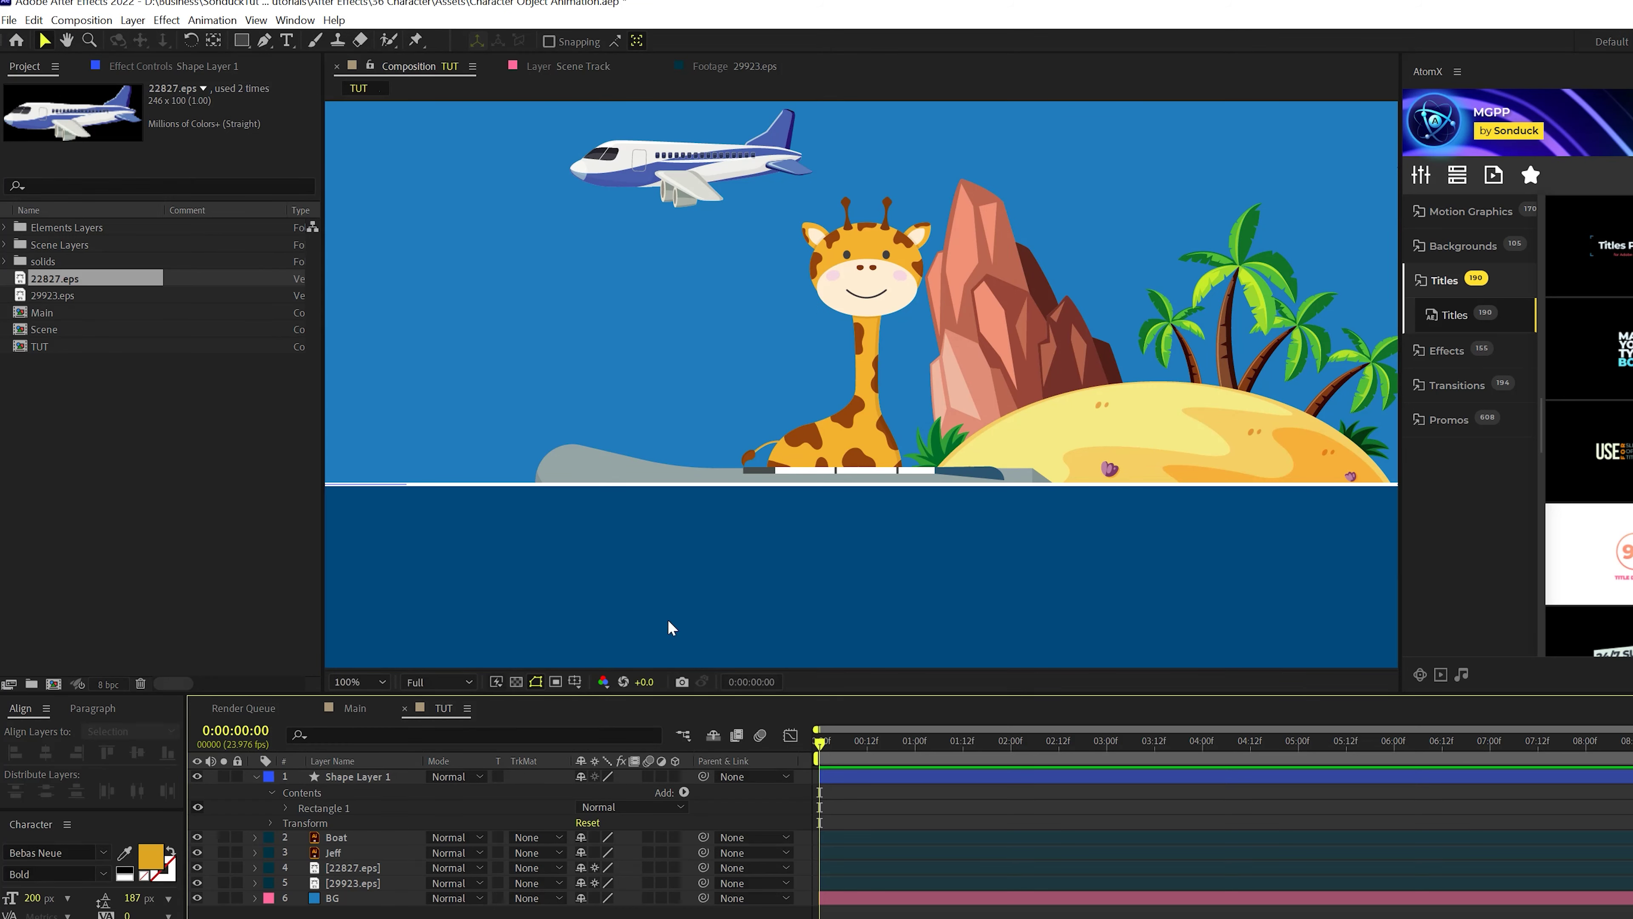
pyautogui.click(360, 775)
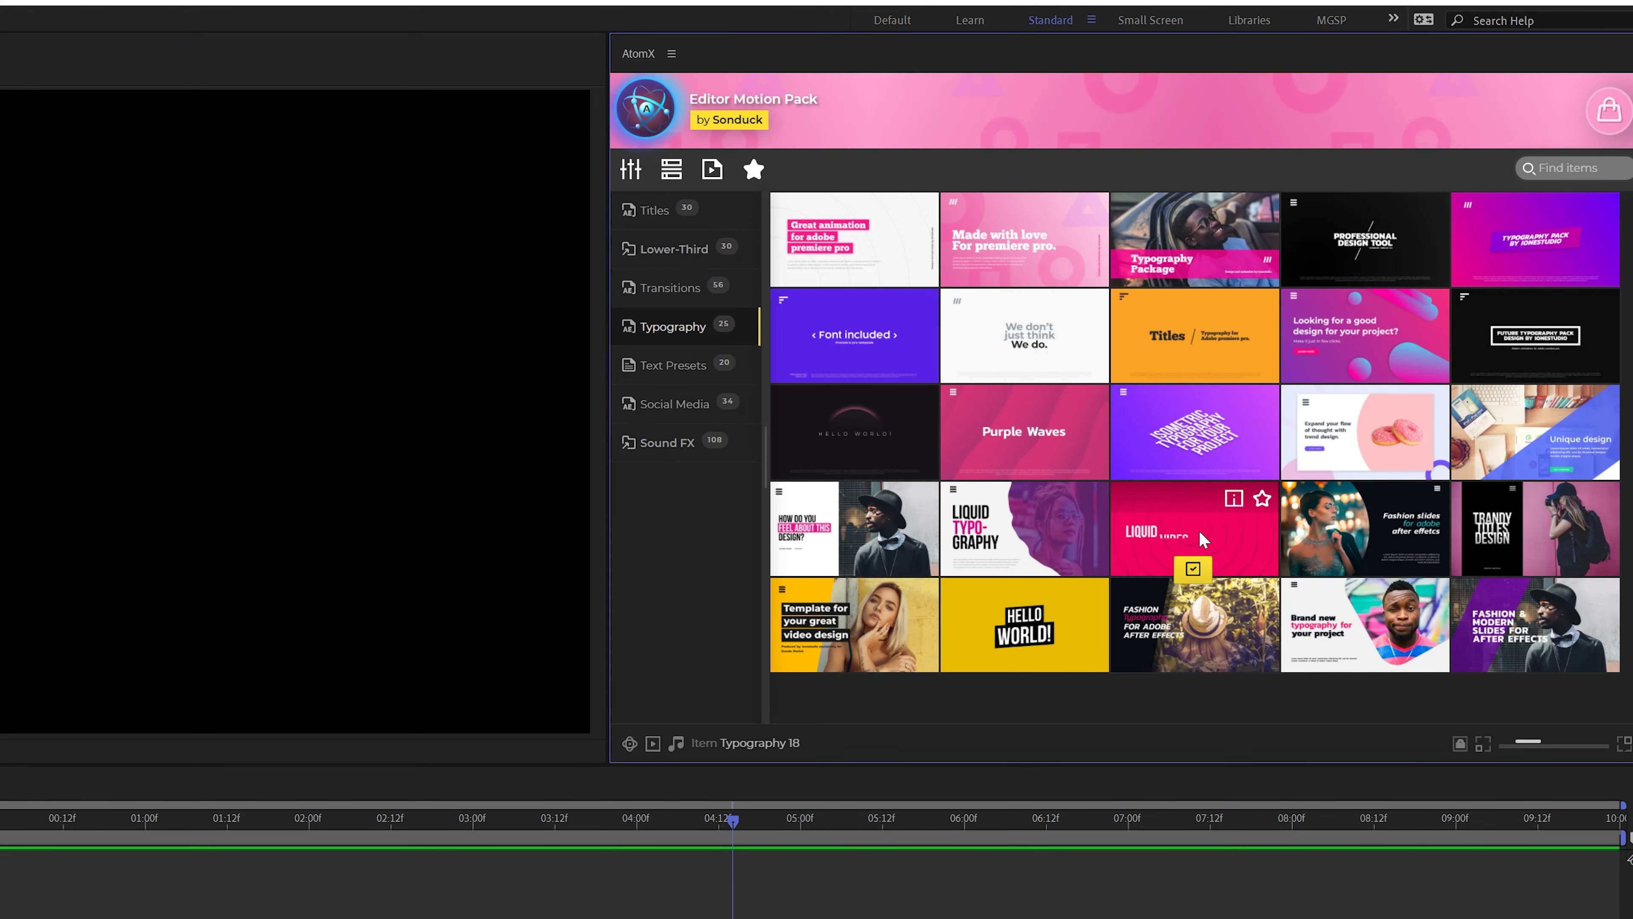
# Step: Import the AtomX typography template and shift its controls layer's background colour from pink to orange
pyautogui.click(1191, 566)
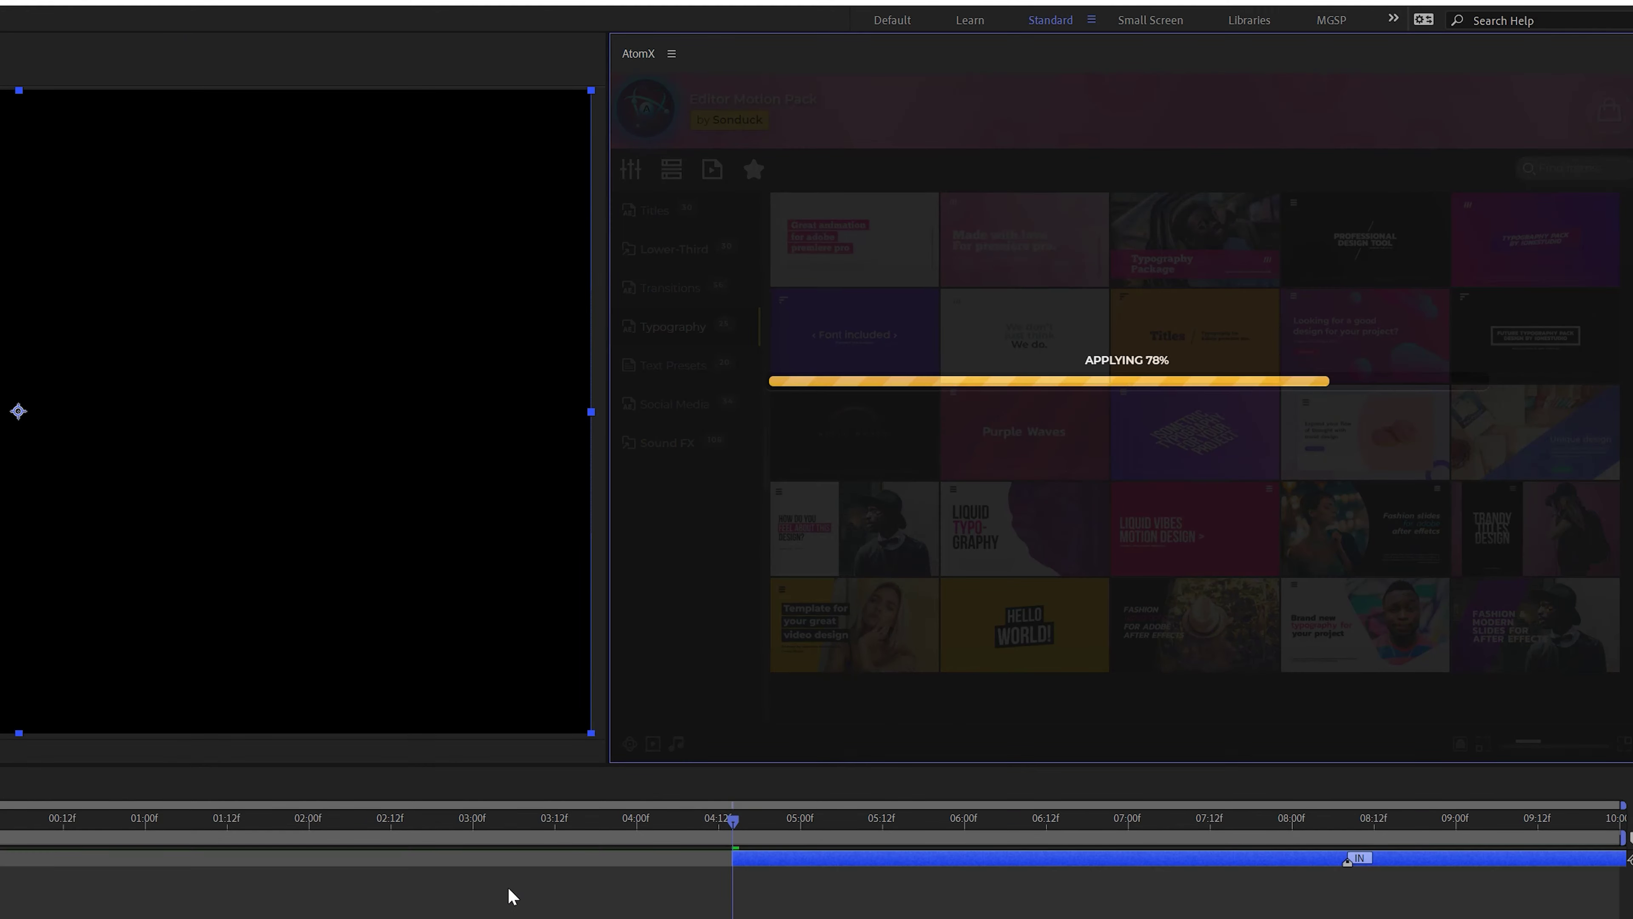
pyautogui.write('NTENT')
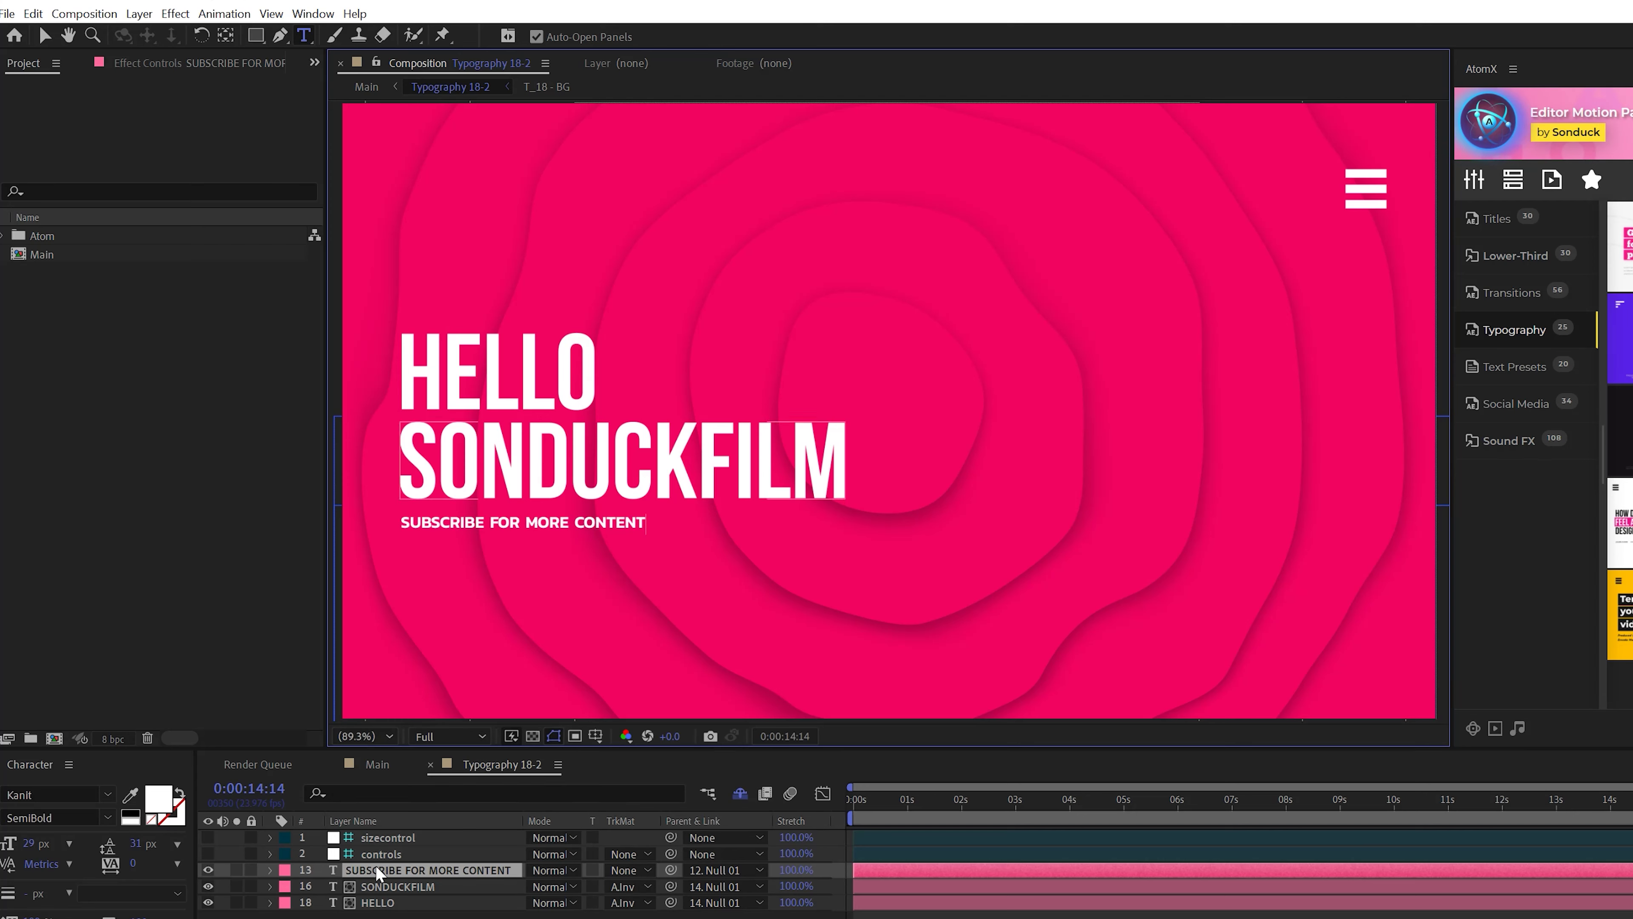
pyautogui.click(386, 853)
pyautogui.click(193, 63)
pyautogui.click(184, 445)
pyautogui.moveTo(1064, 883); pyautogui.dragTo(1066, 907)
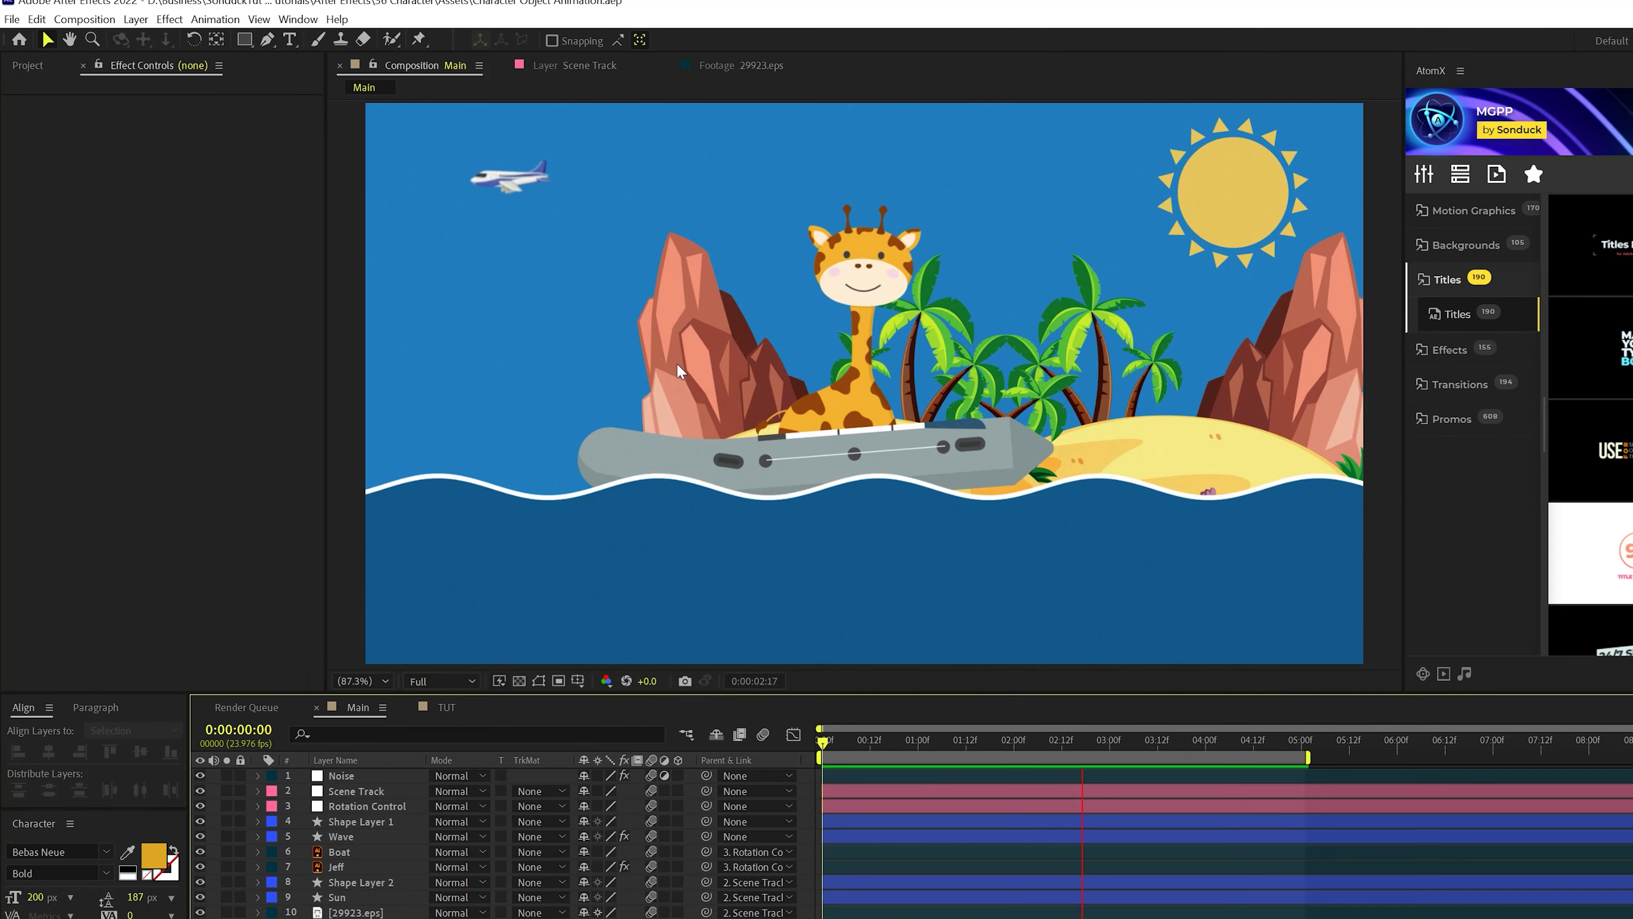
# Step: In the TUT composition at frame 4, apply Distort > Wave Warp to the Waves layer
pyautogui.click(450, 707)
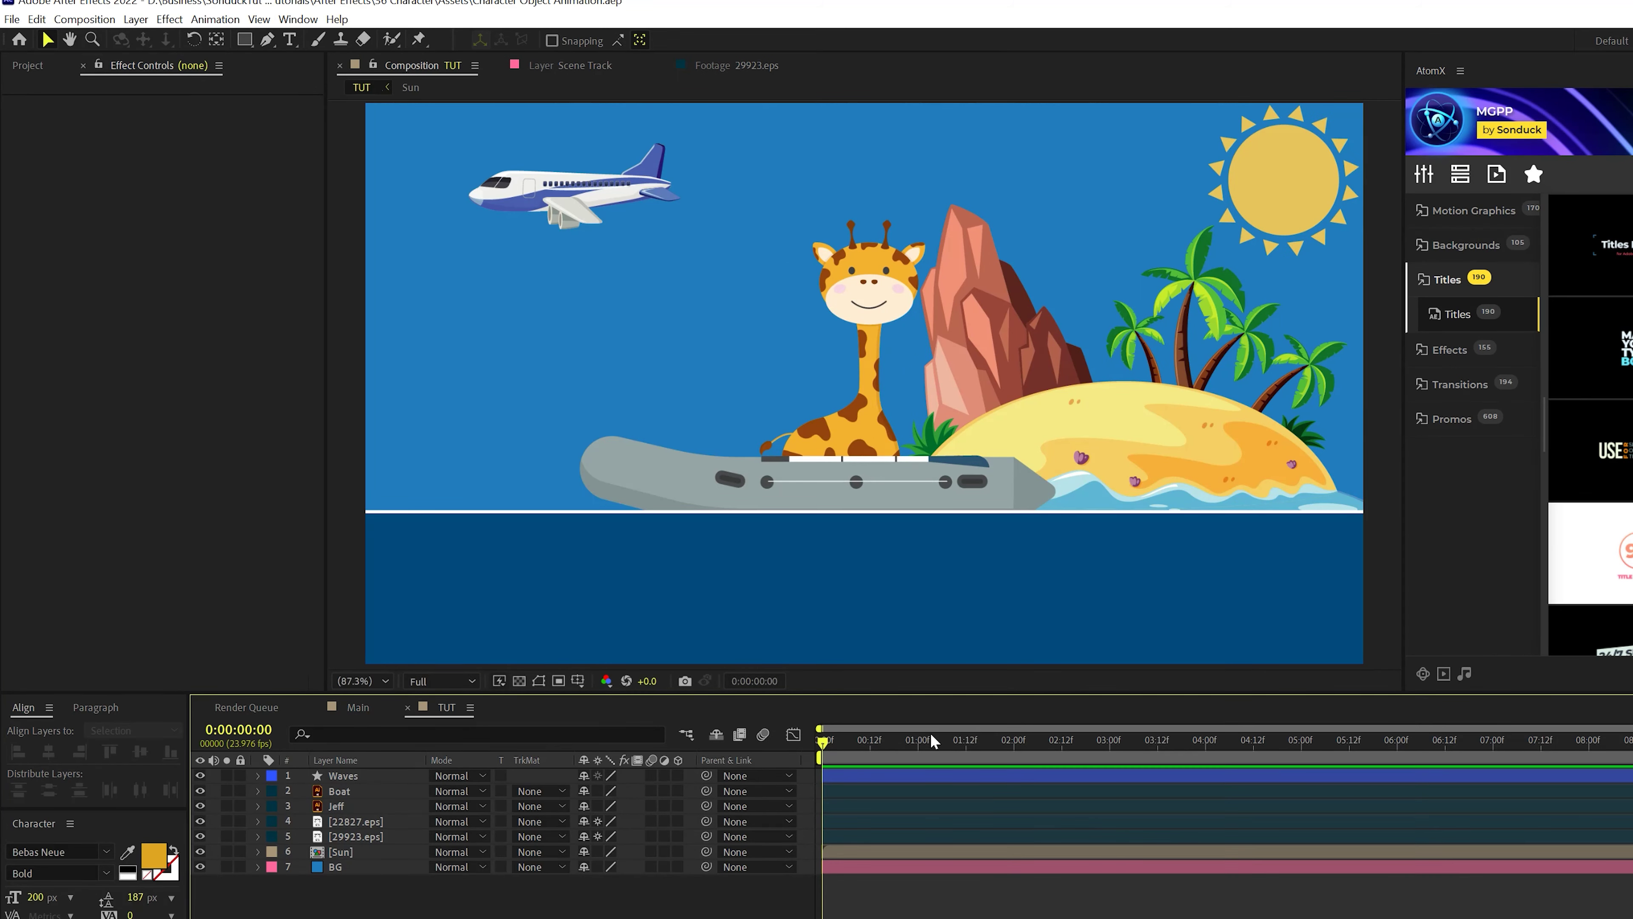
pyautogui.moveTo(930, 733); pyautogui.dragTo(839, 739)
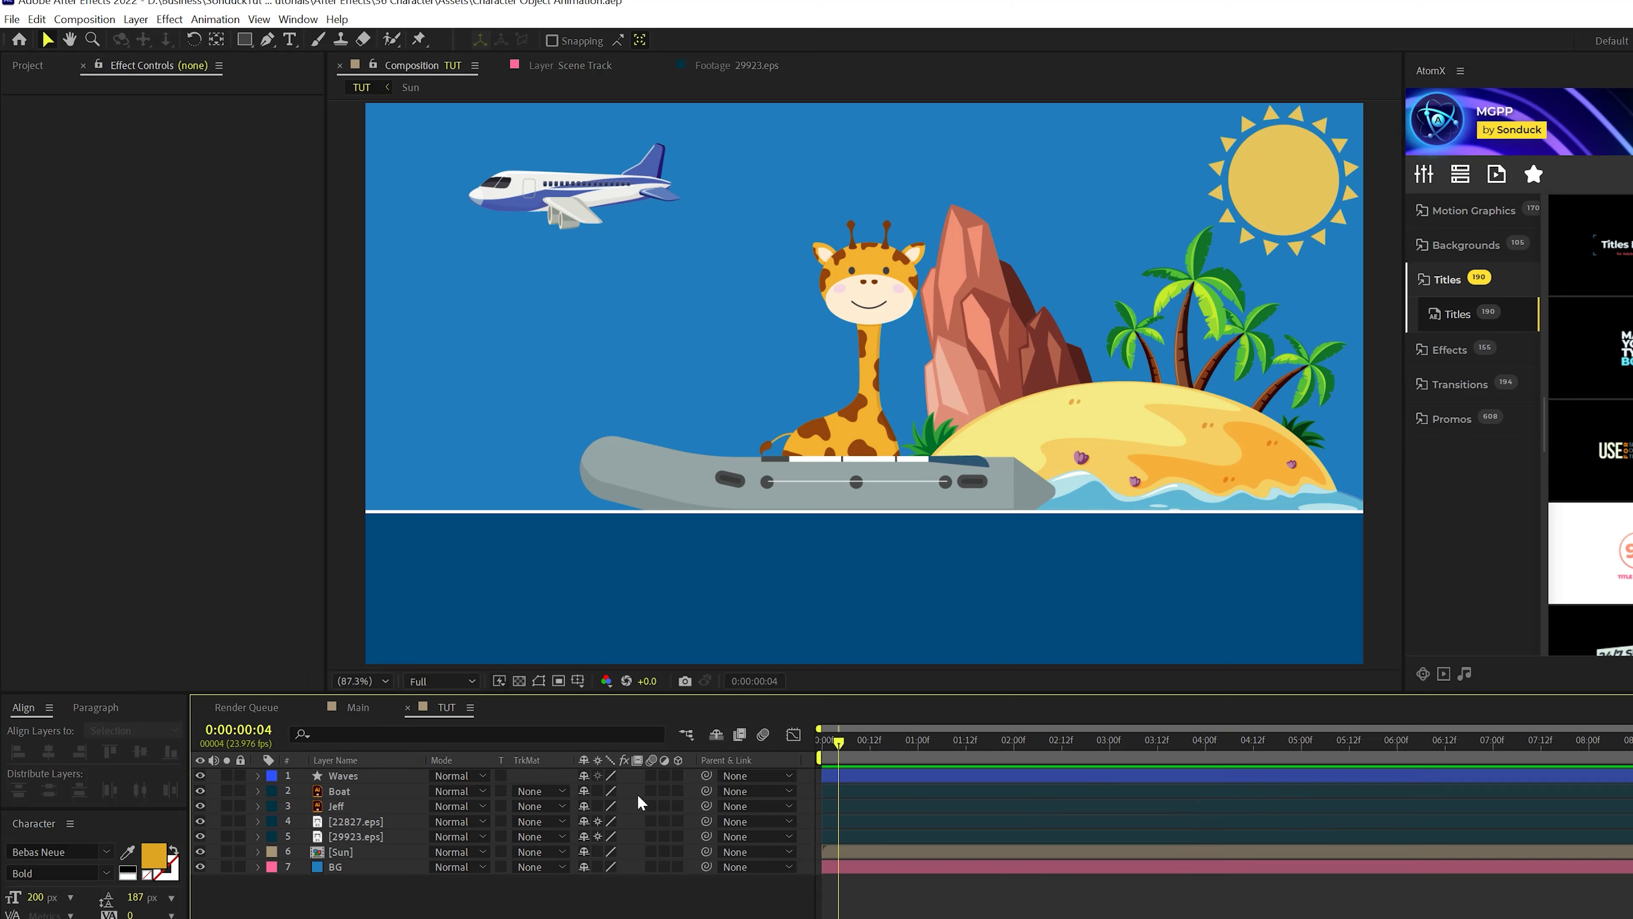
pyautogui.click(349, 776)
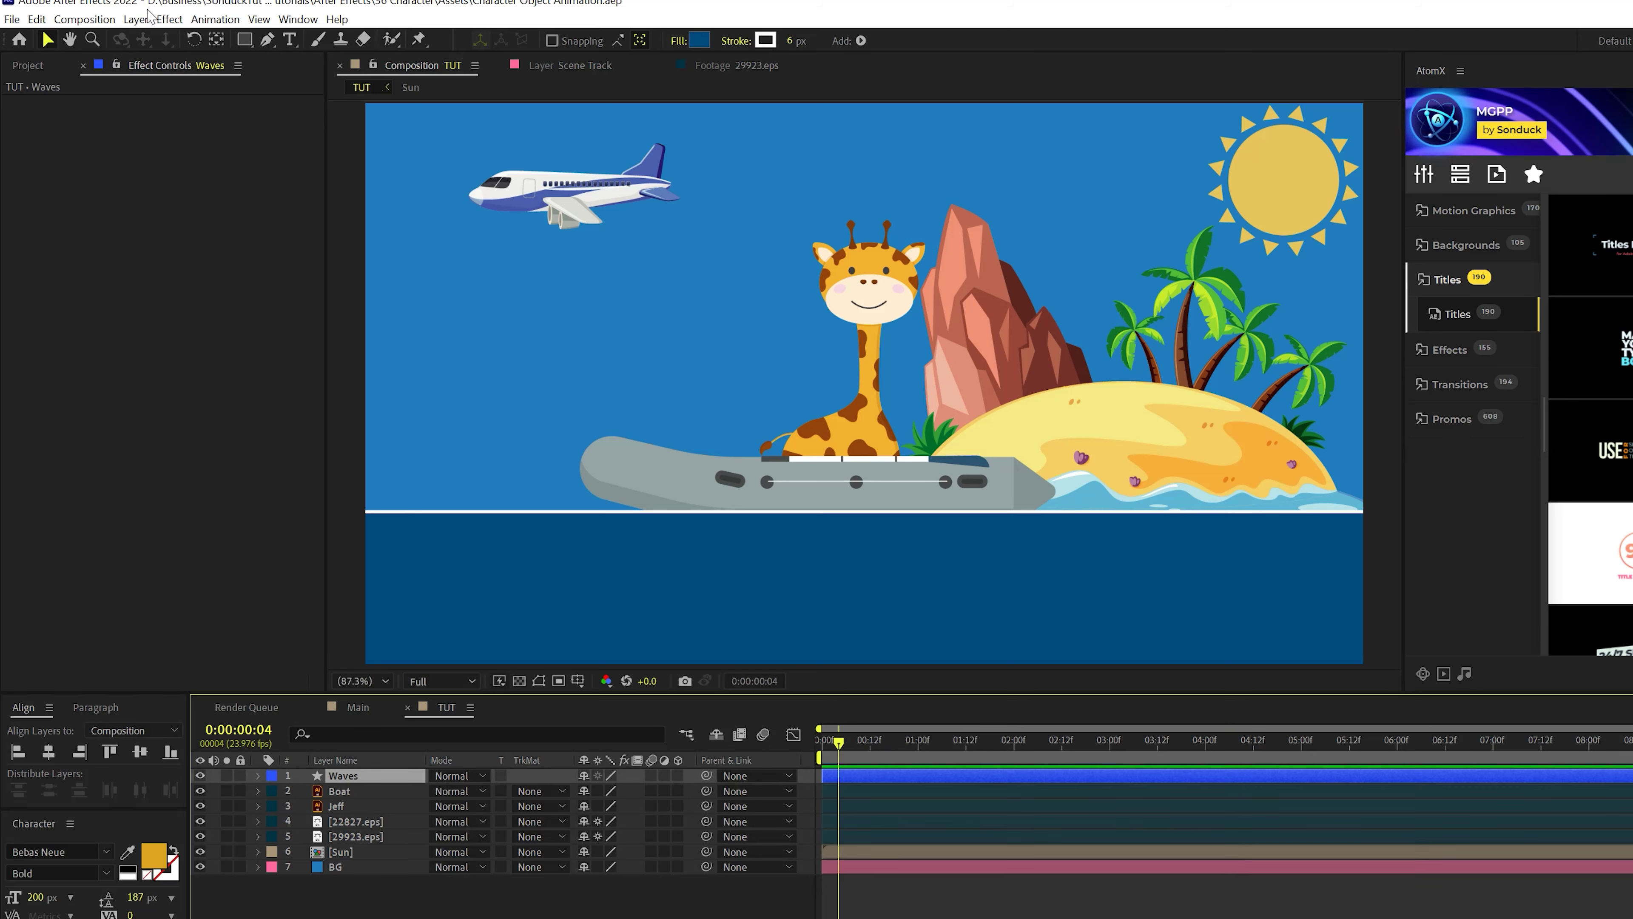
pyautogui.click(168, 19)
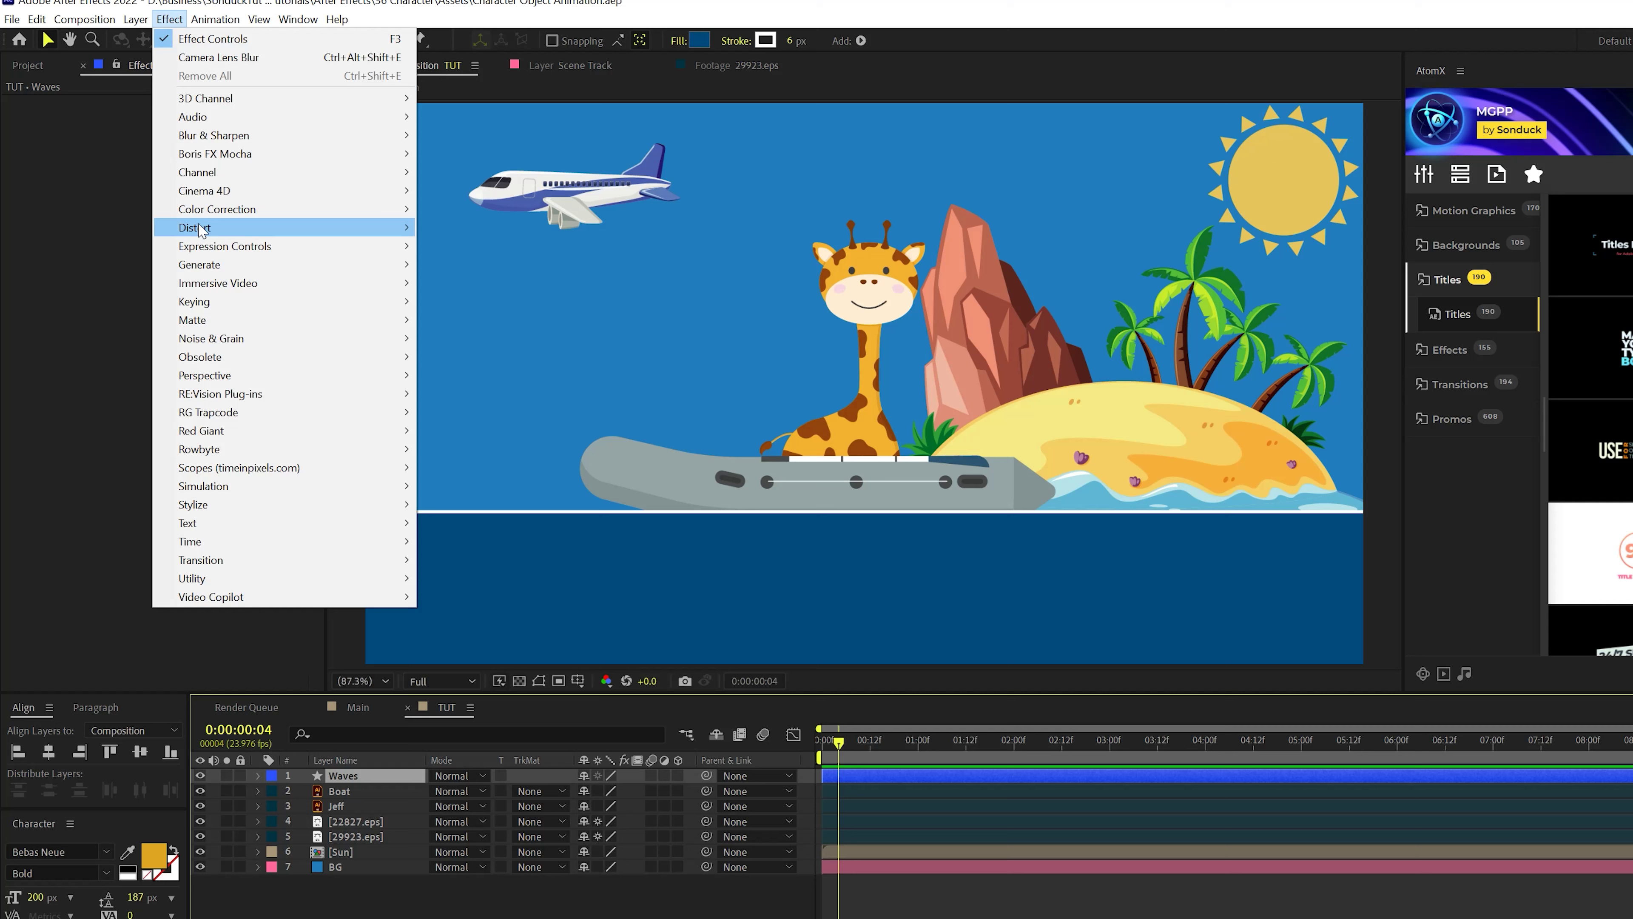
pyautogui.moveTo(199, 228)
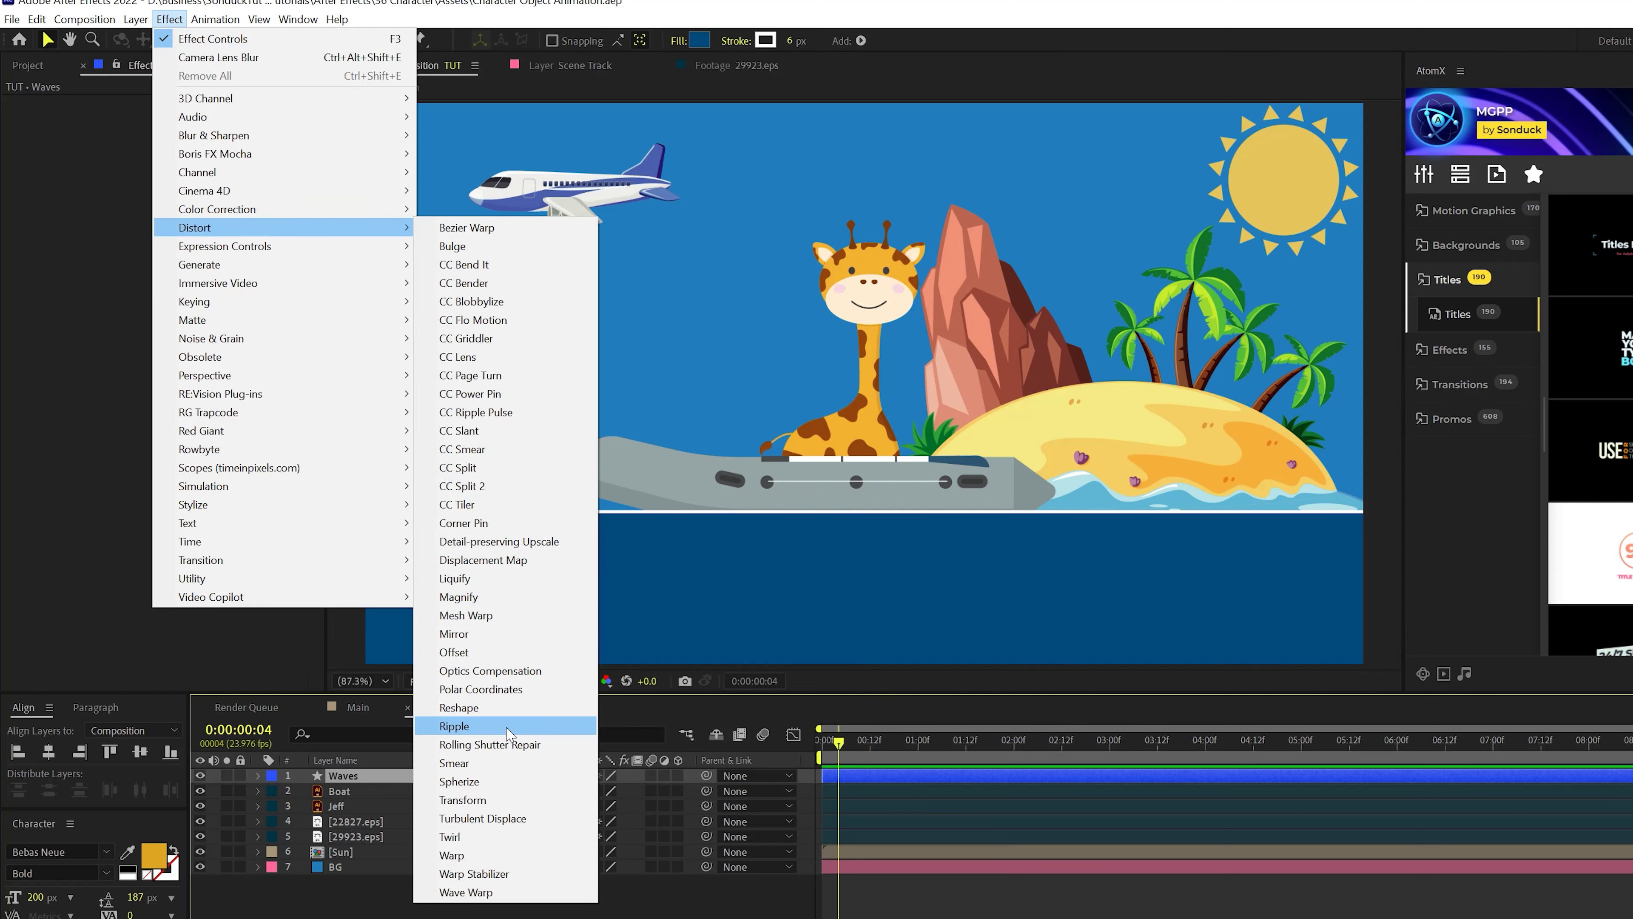
pyautogui.click(466, 891)
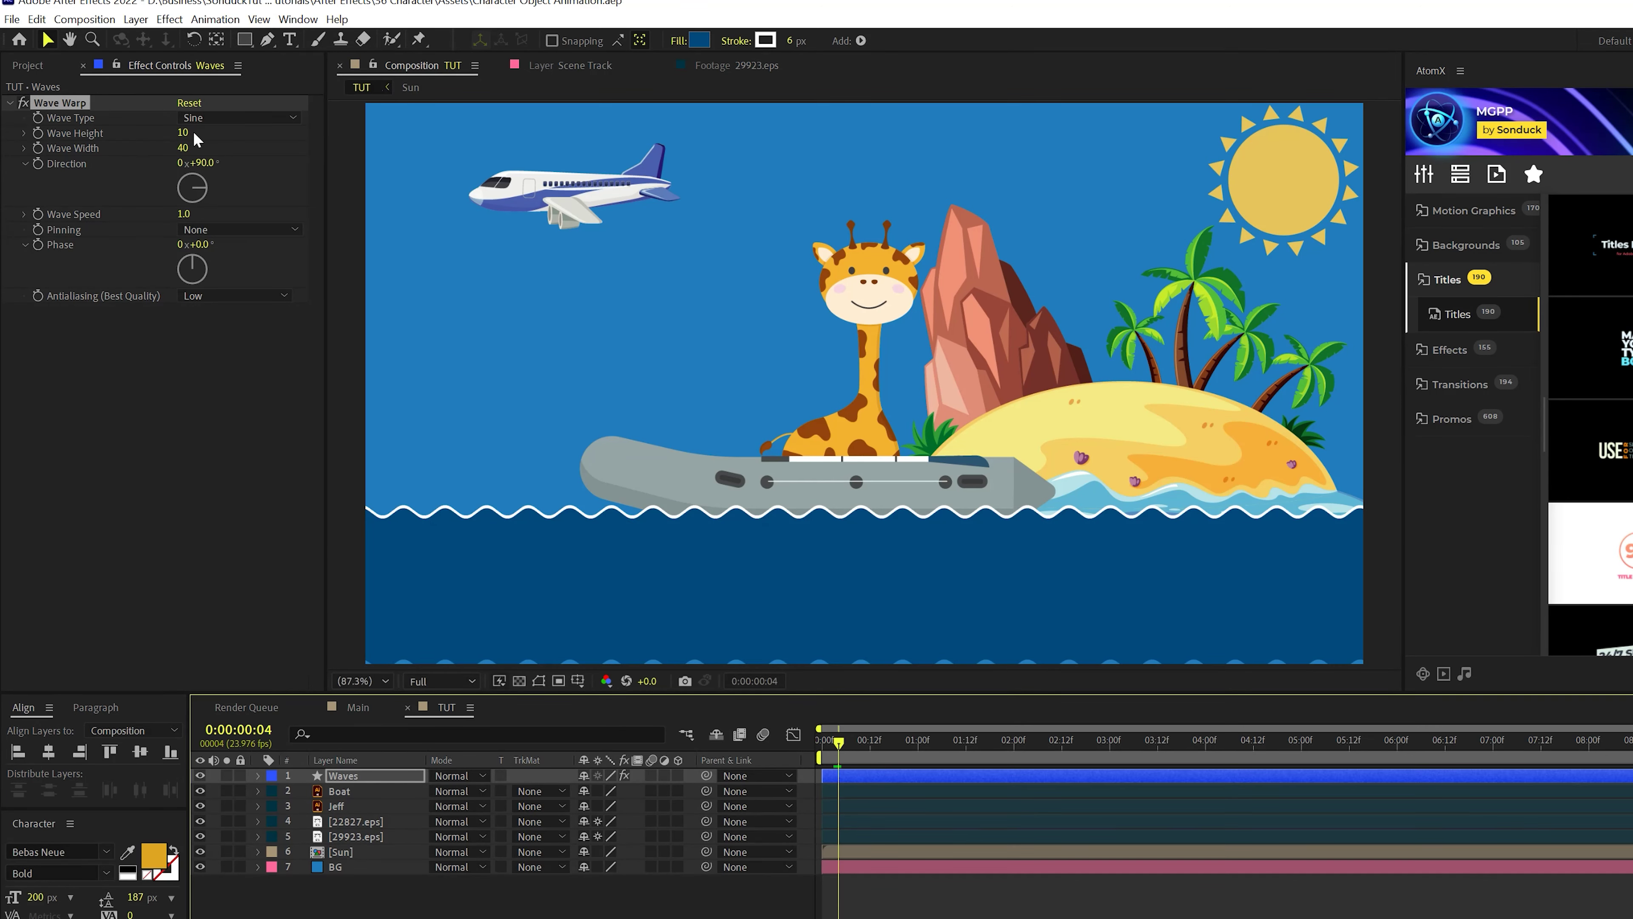
# Step: Set Wave Warp to height 20, width 200, direction -90° and speed 2.0
pyautogui.click(182, 133)
pyautogui.write('20')
pyautogui.press('Tab')
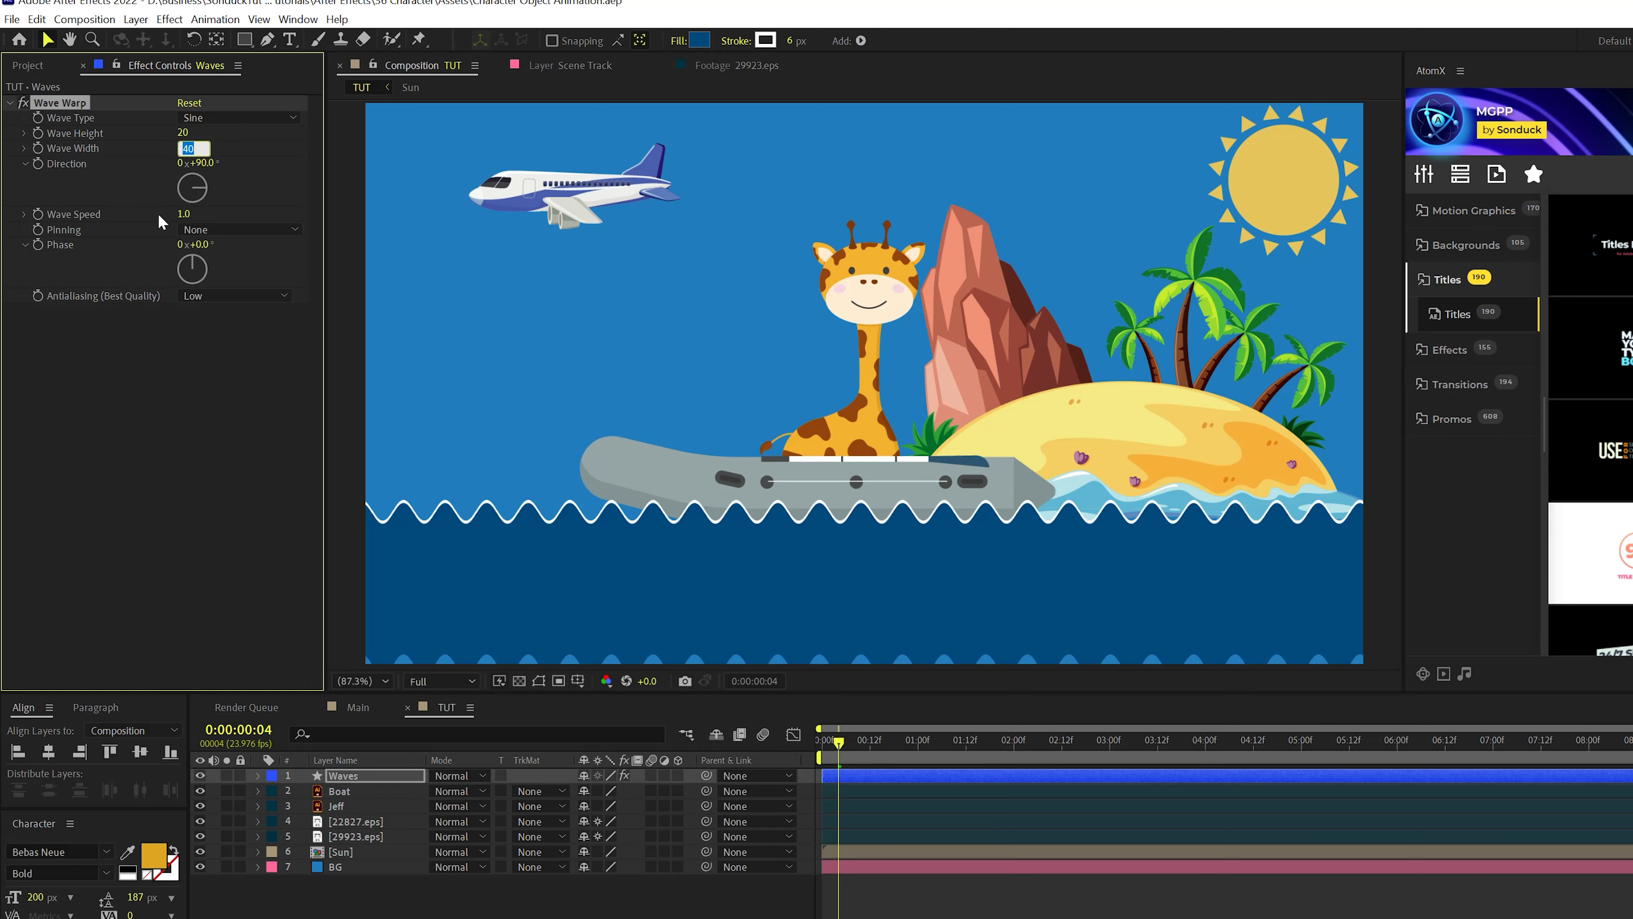
pyautogui.press('Return')
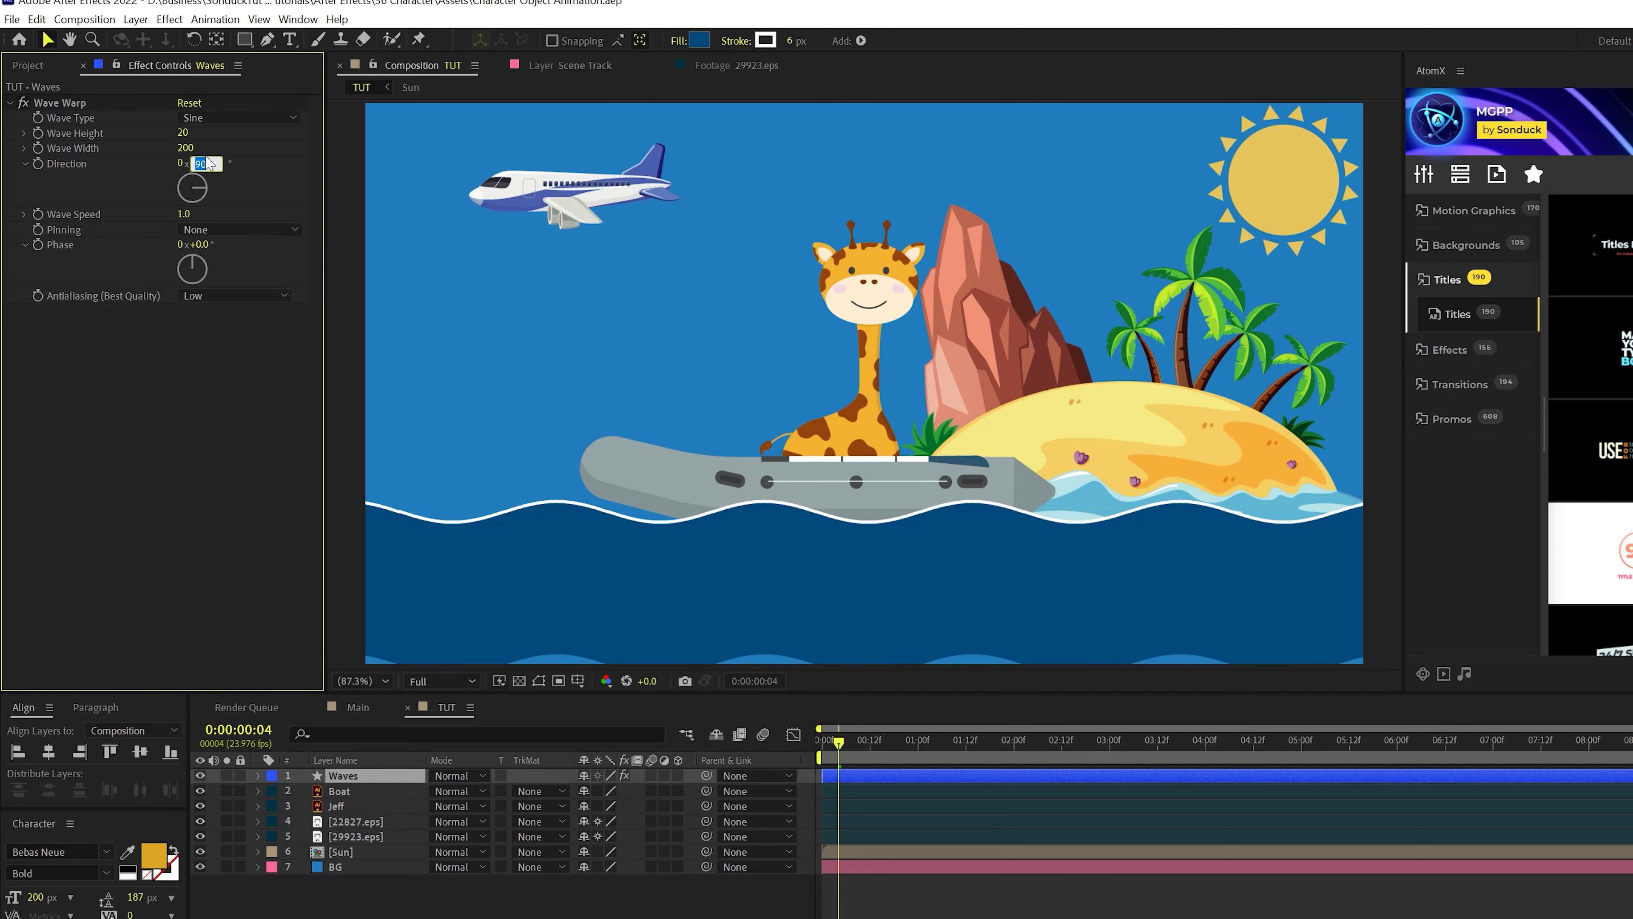
pyautogui.press('Return')
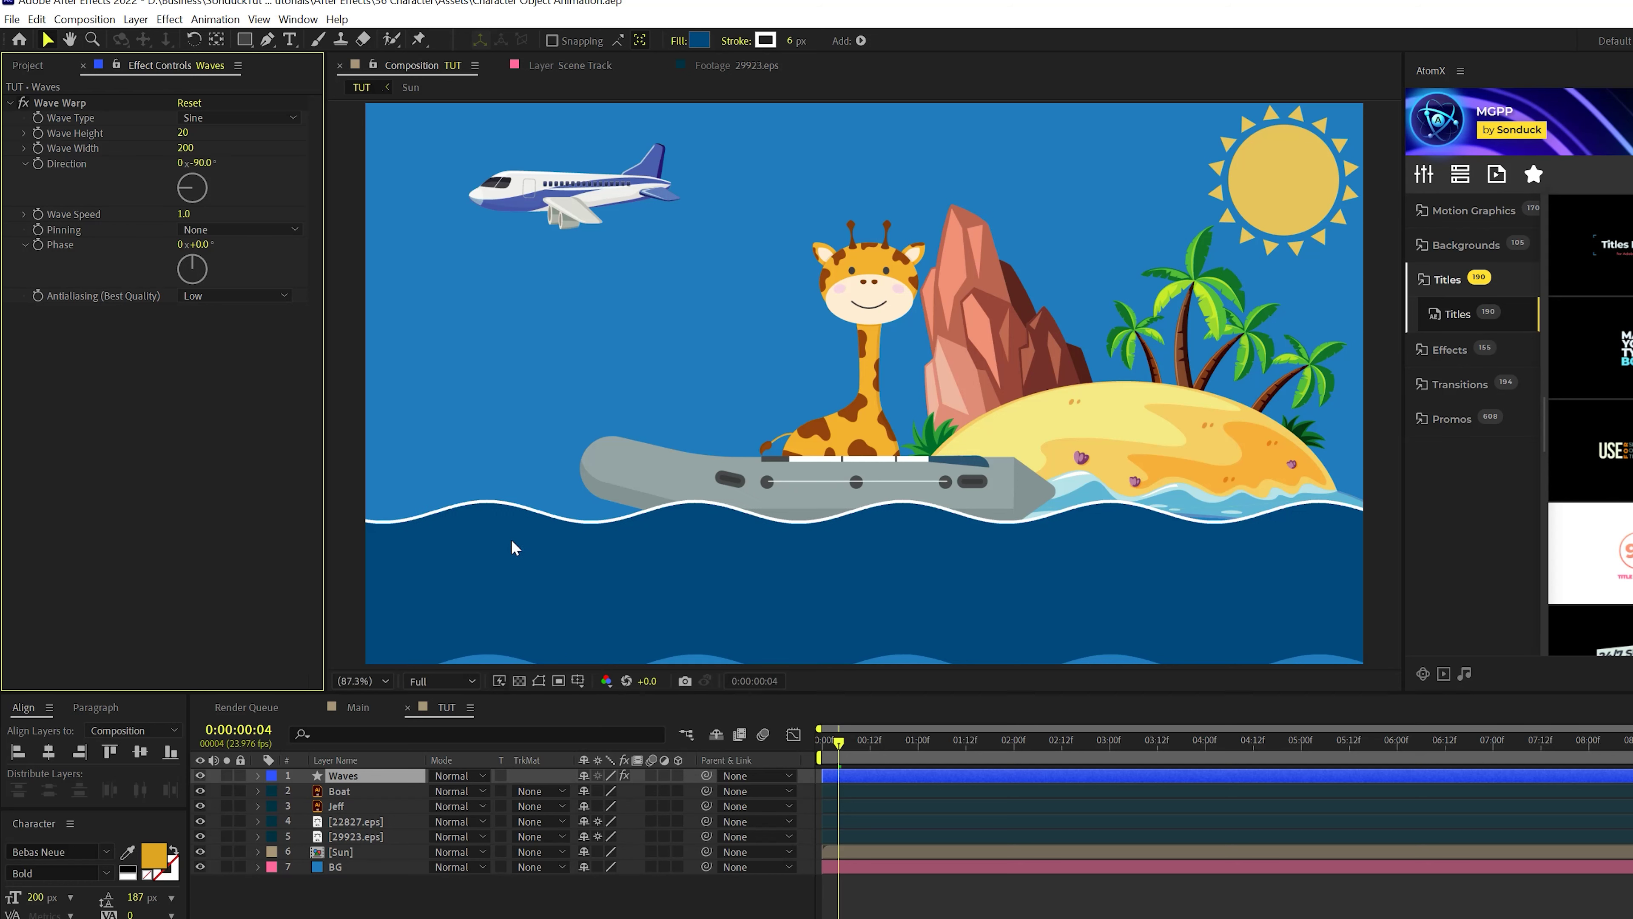
pyautogui.press('Return')
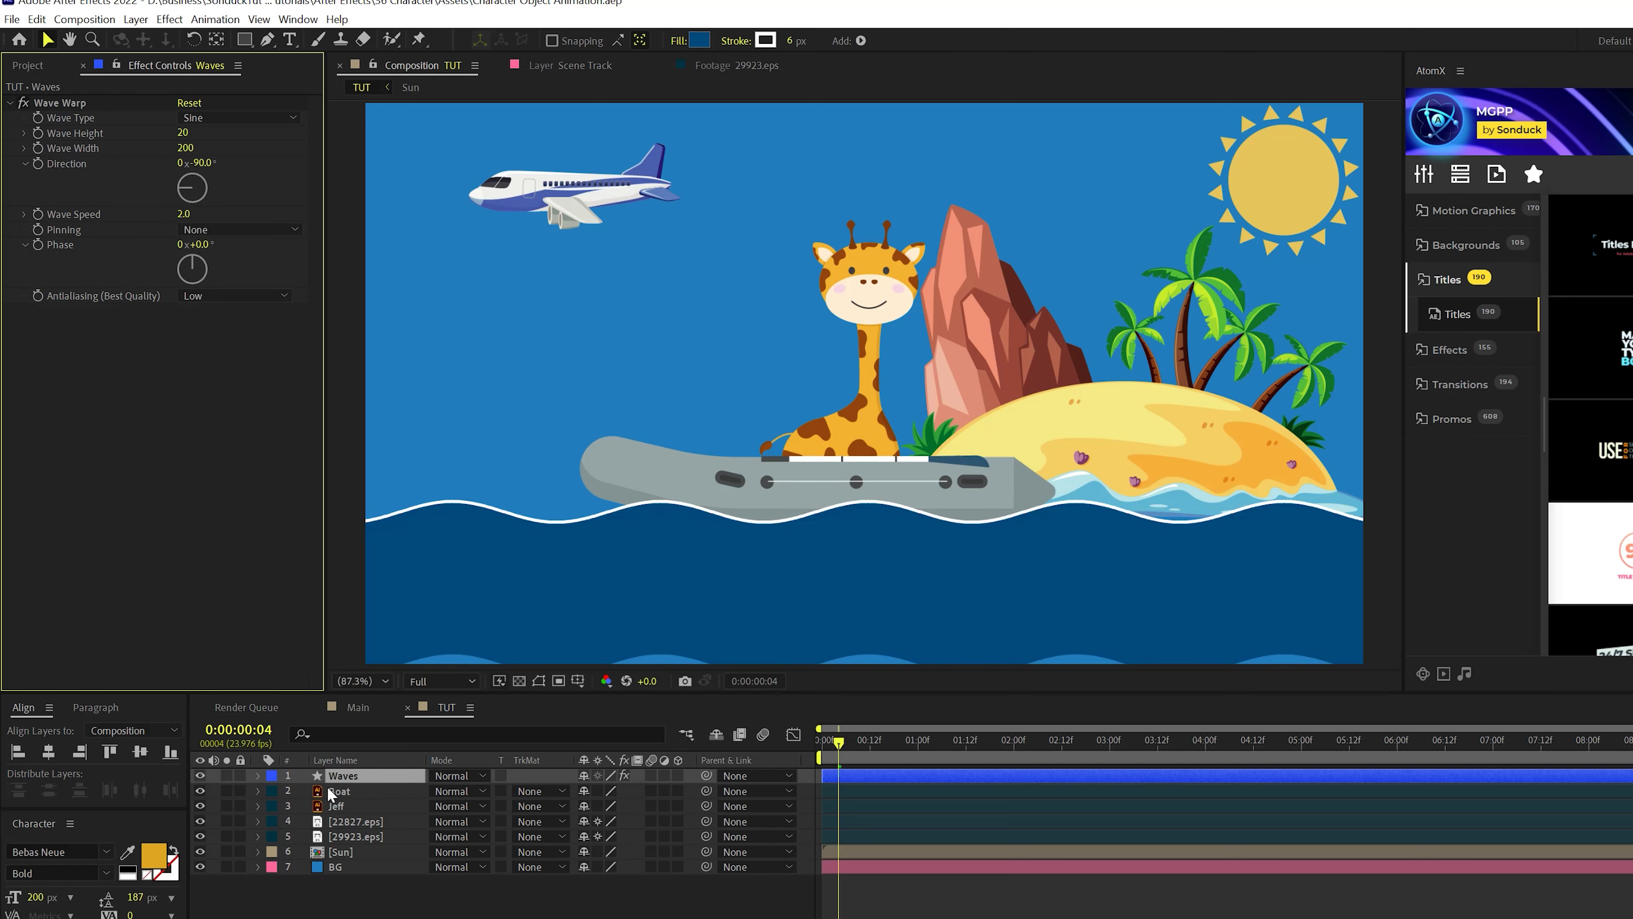
pyautogui.scroll(3, 747, 317)
# Step: Draw a new rectangle shape across the lower part of the sea
pyautogui.moveTo(766, 276); pyautogui.dragTo(747, 318)
pyautogui.press(',')
pyautogui.press('q')
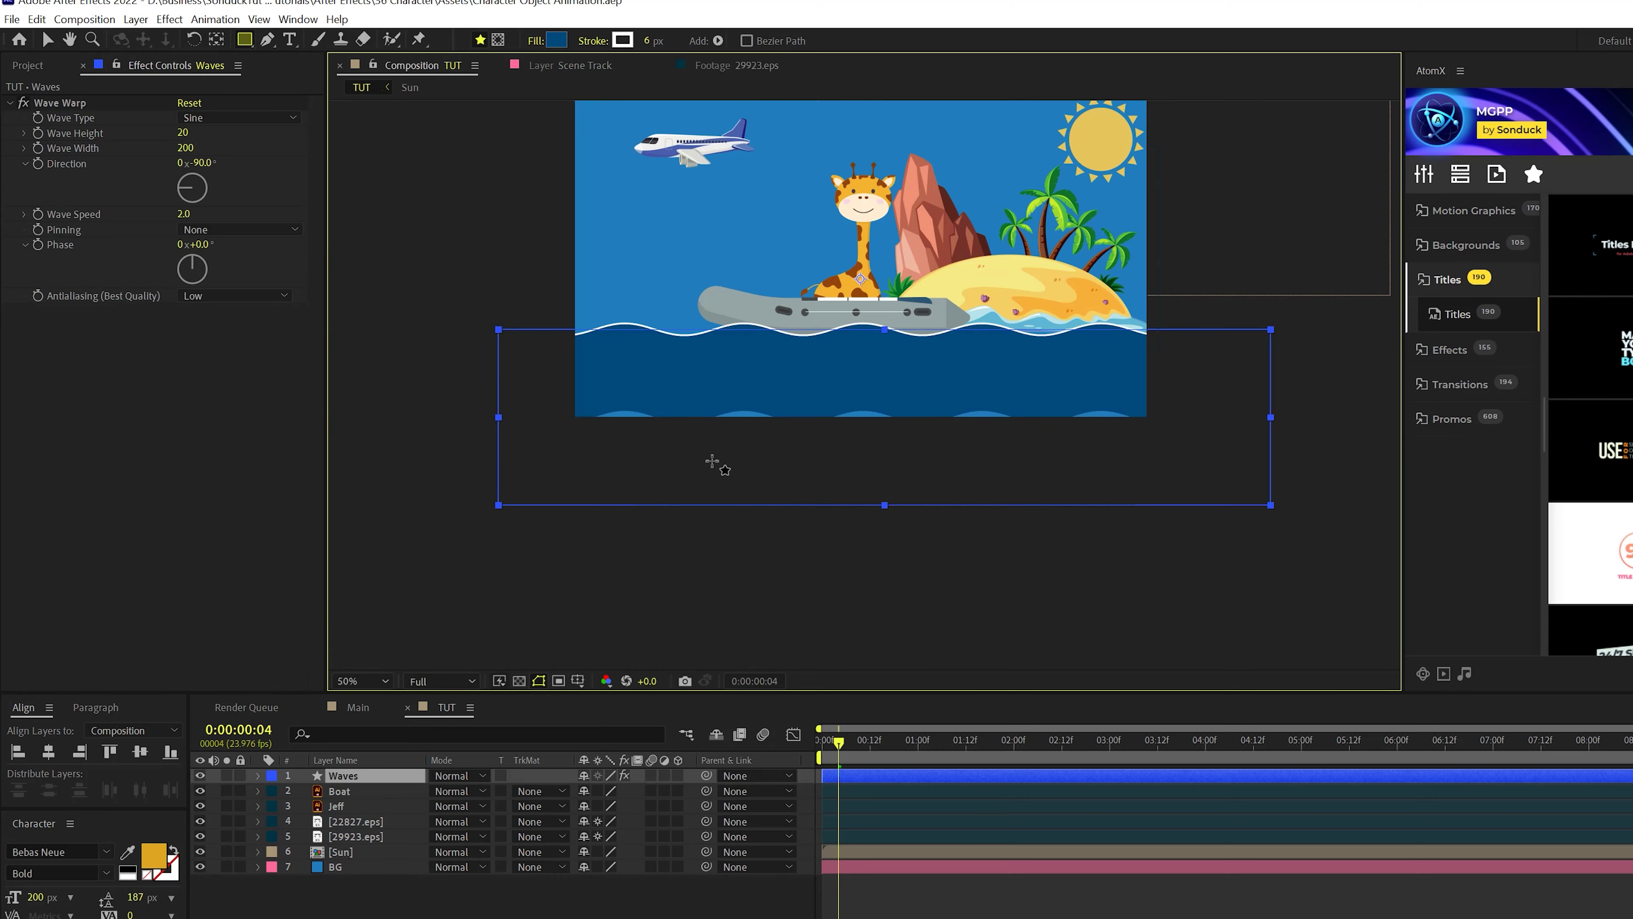
pyautogui.press('F2')
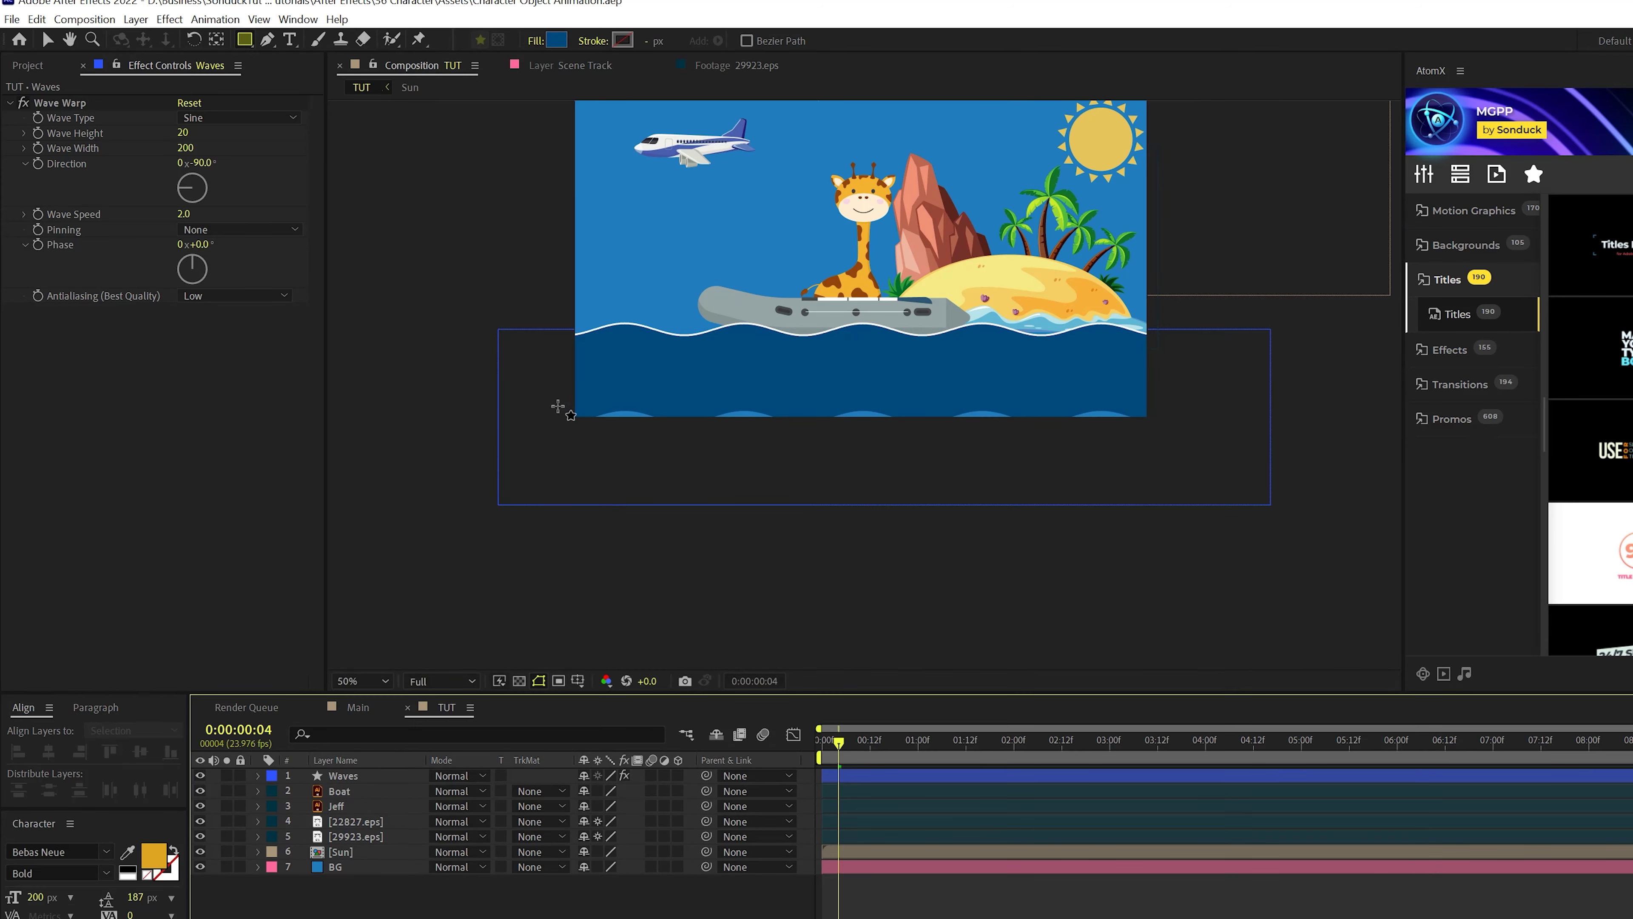
pyautogui.moveTo(557, 405); pyautogui.dragTo(1215, 446)
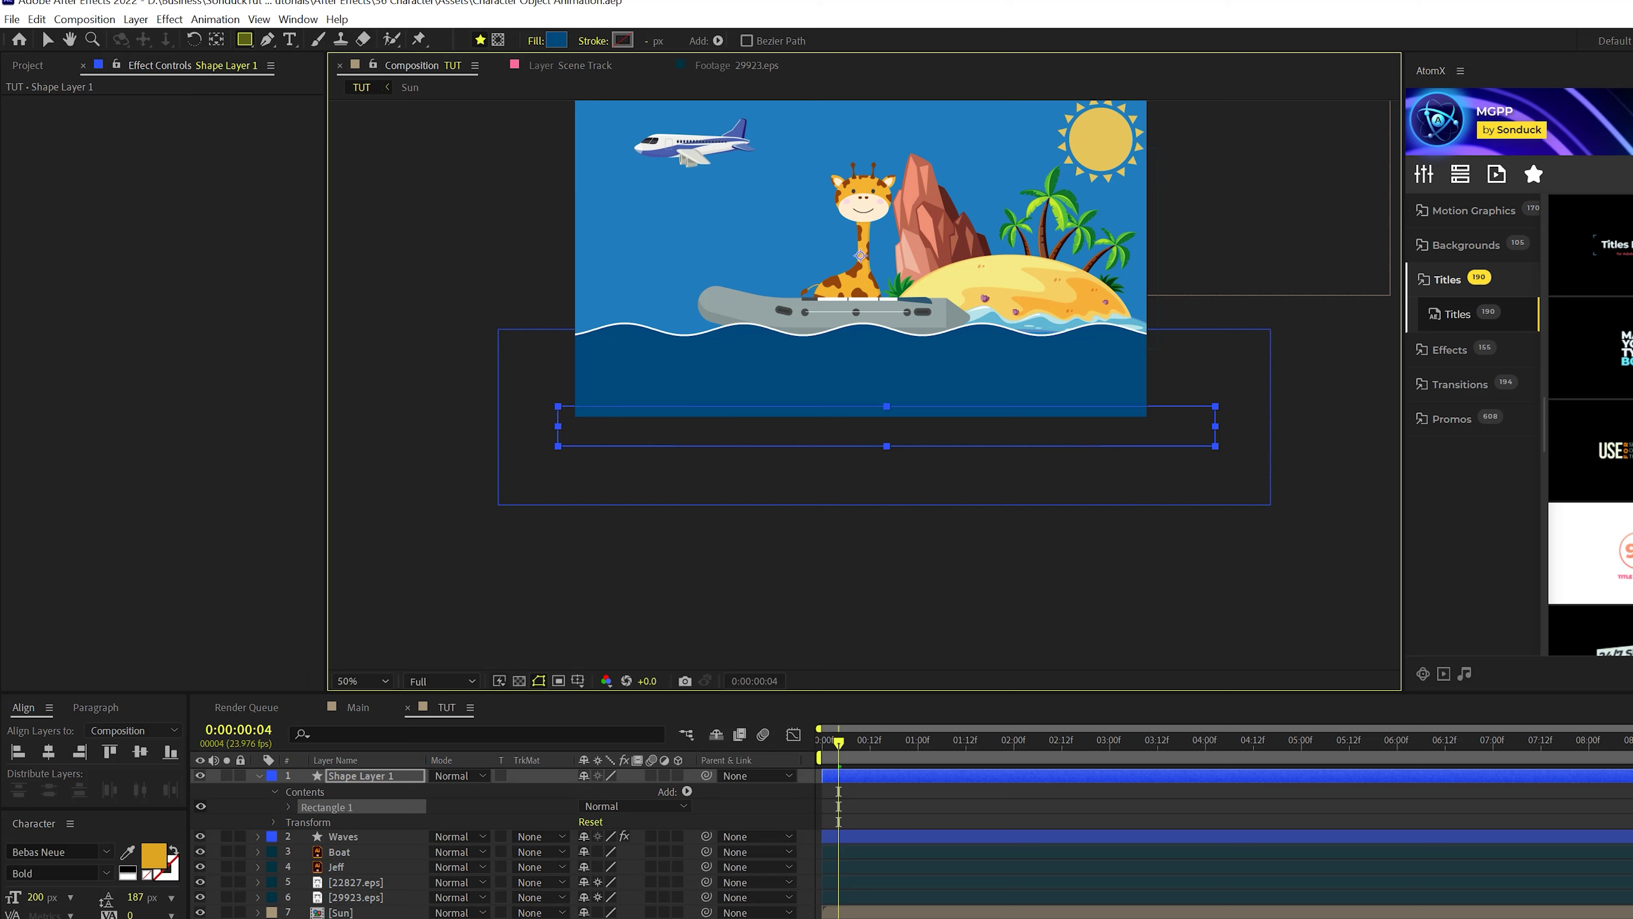
pyautogui.press('F2')
pyautogui.press('.')
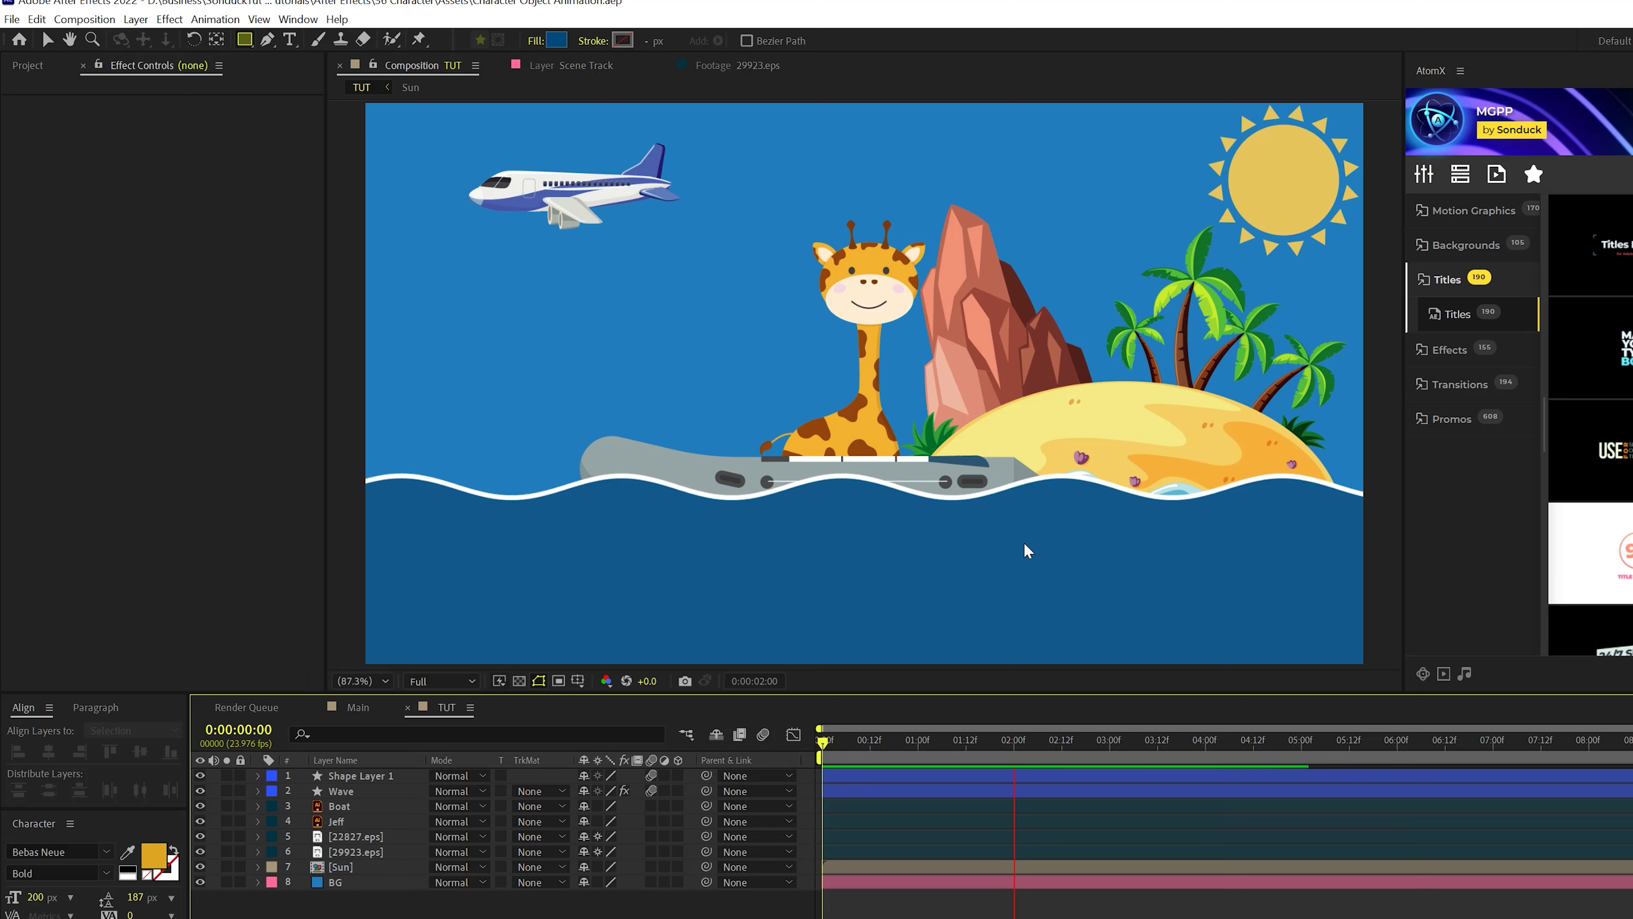
# Step: Stop the preview at 0:00:04:12 and inspect the Boat and Jeff layers
pyautogui.click(776, 681)
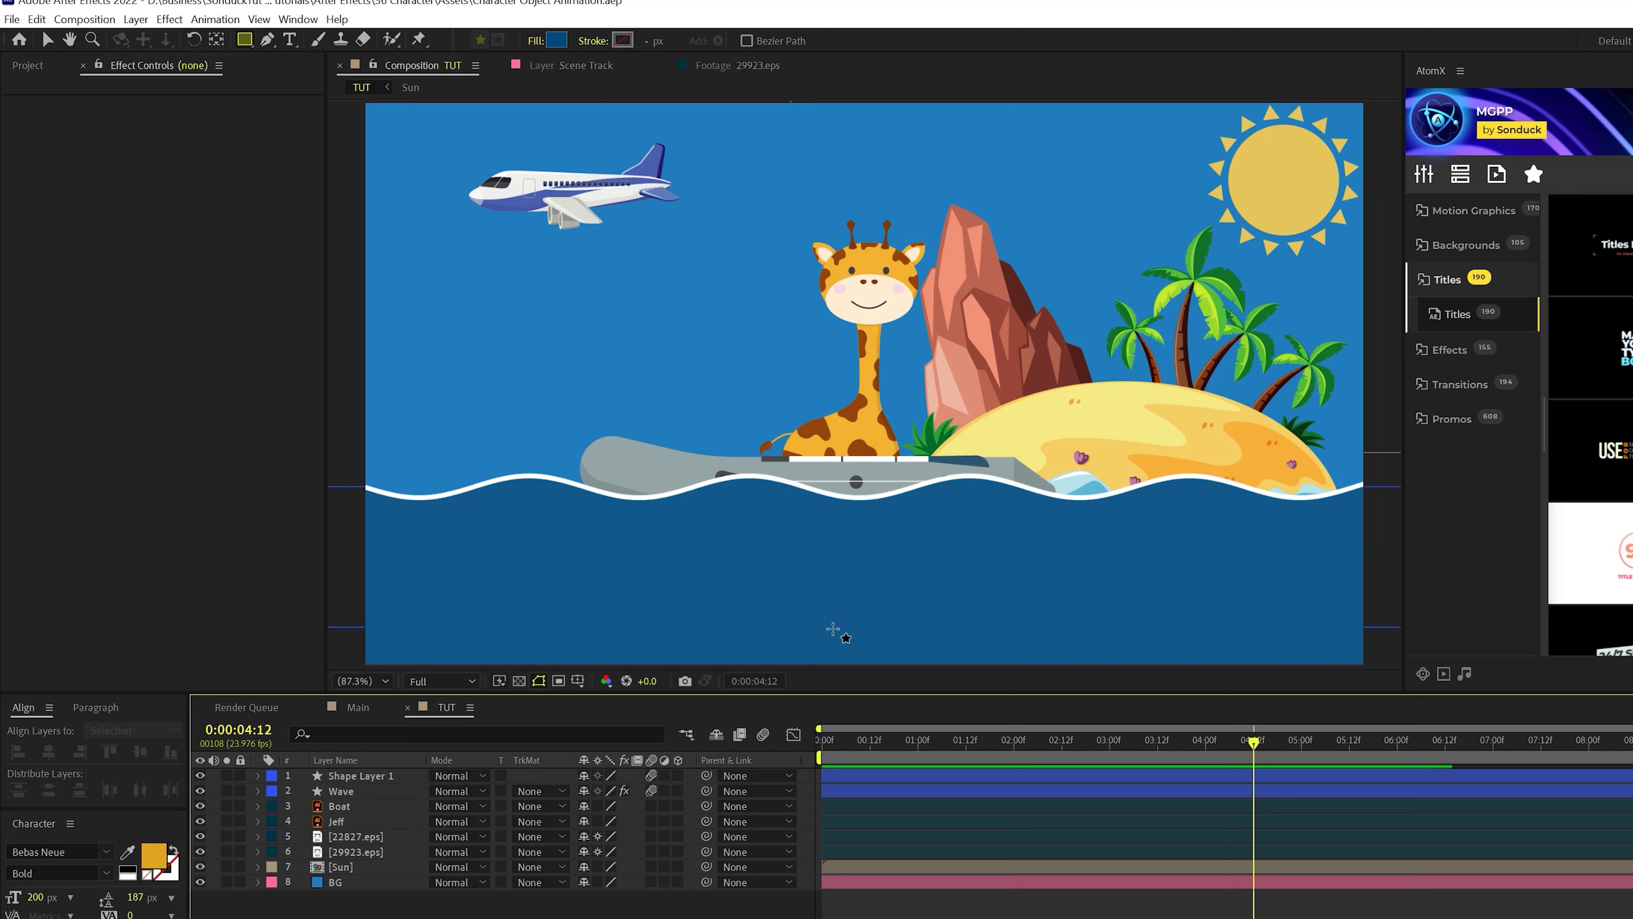
pyautogui.click(384, 812)
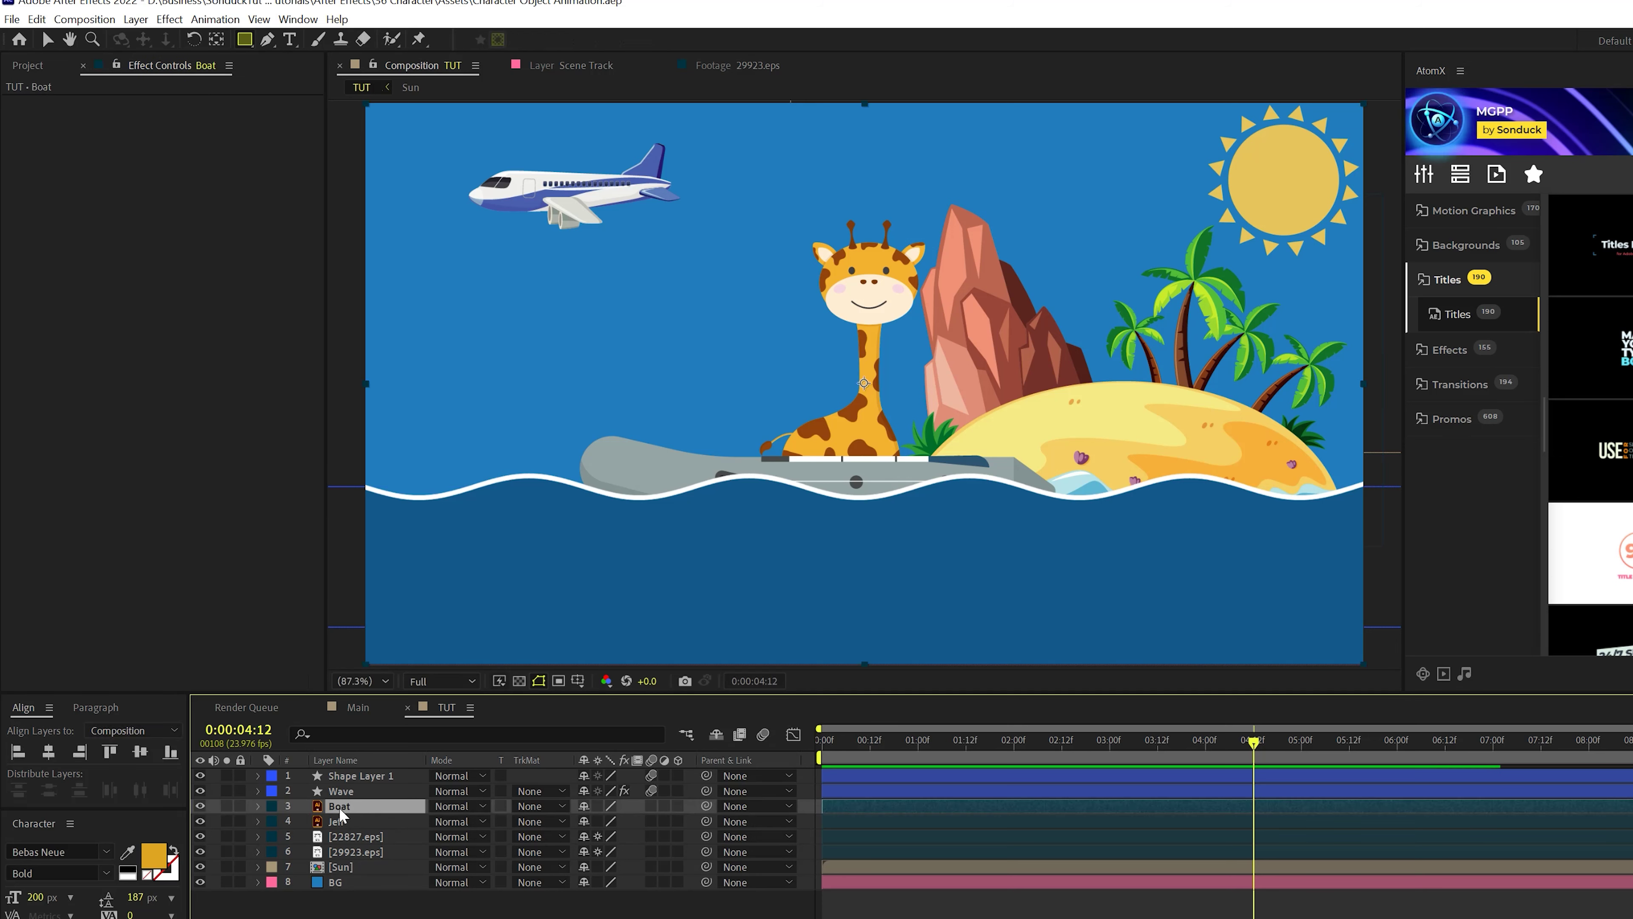
pyautogui.click(340, 821)
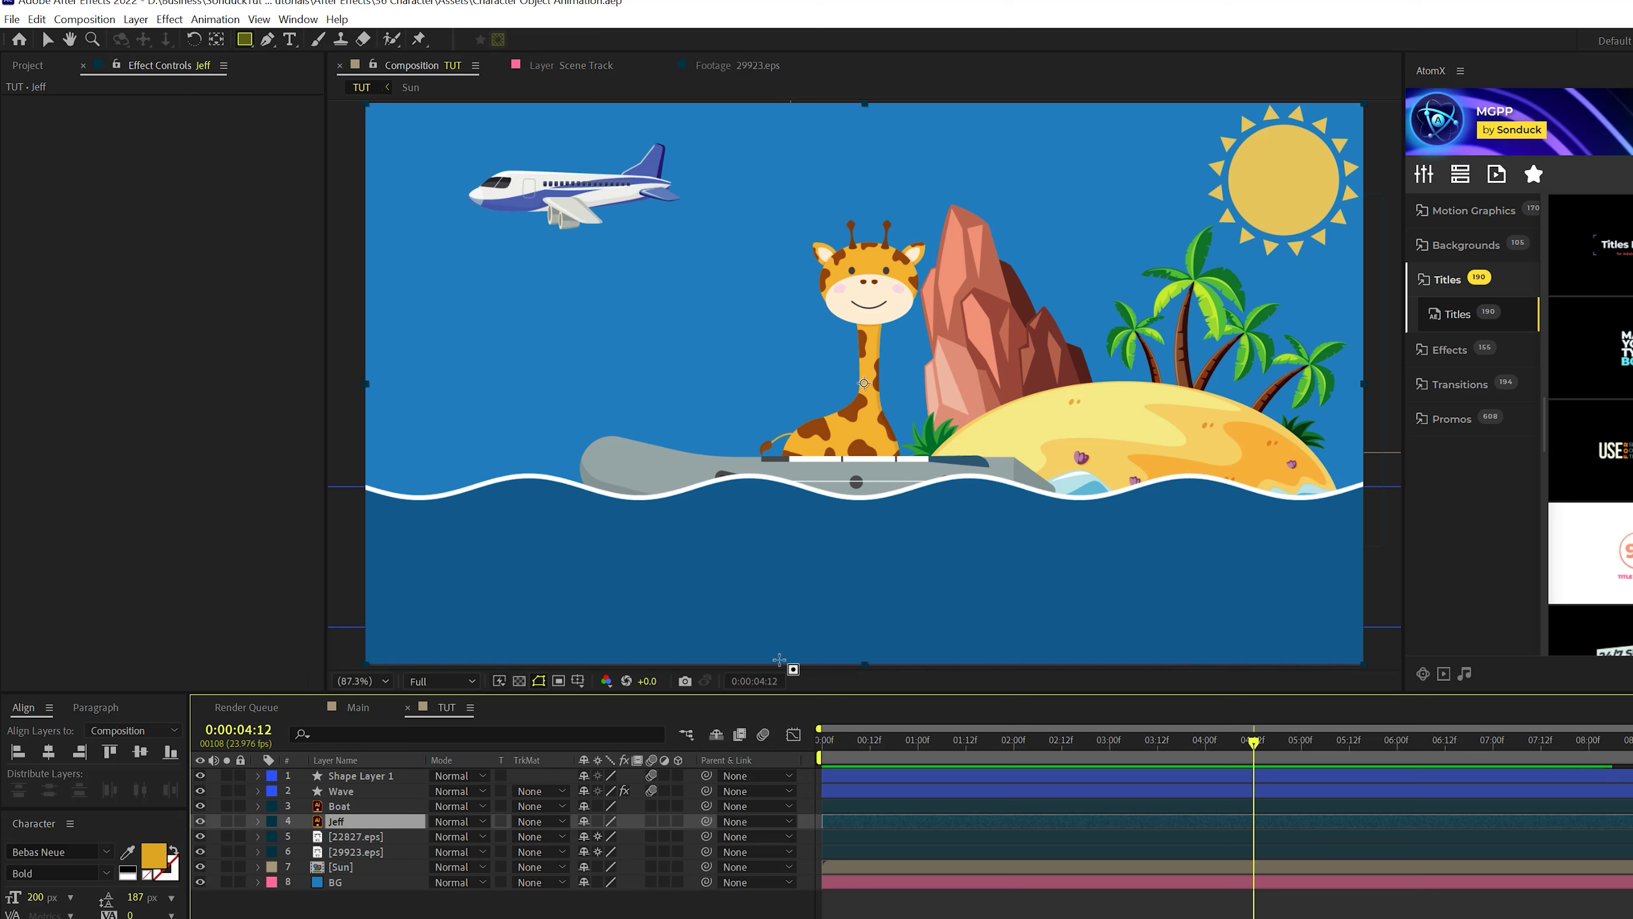
pyautogui.click(363, 808)
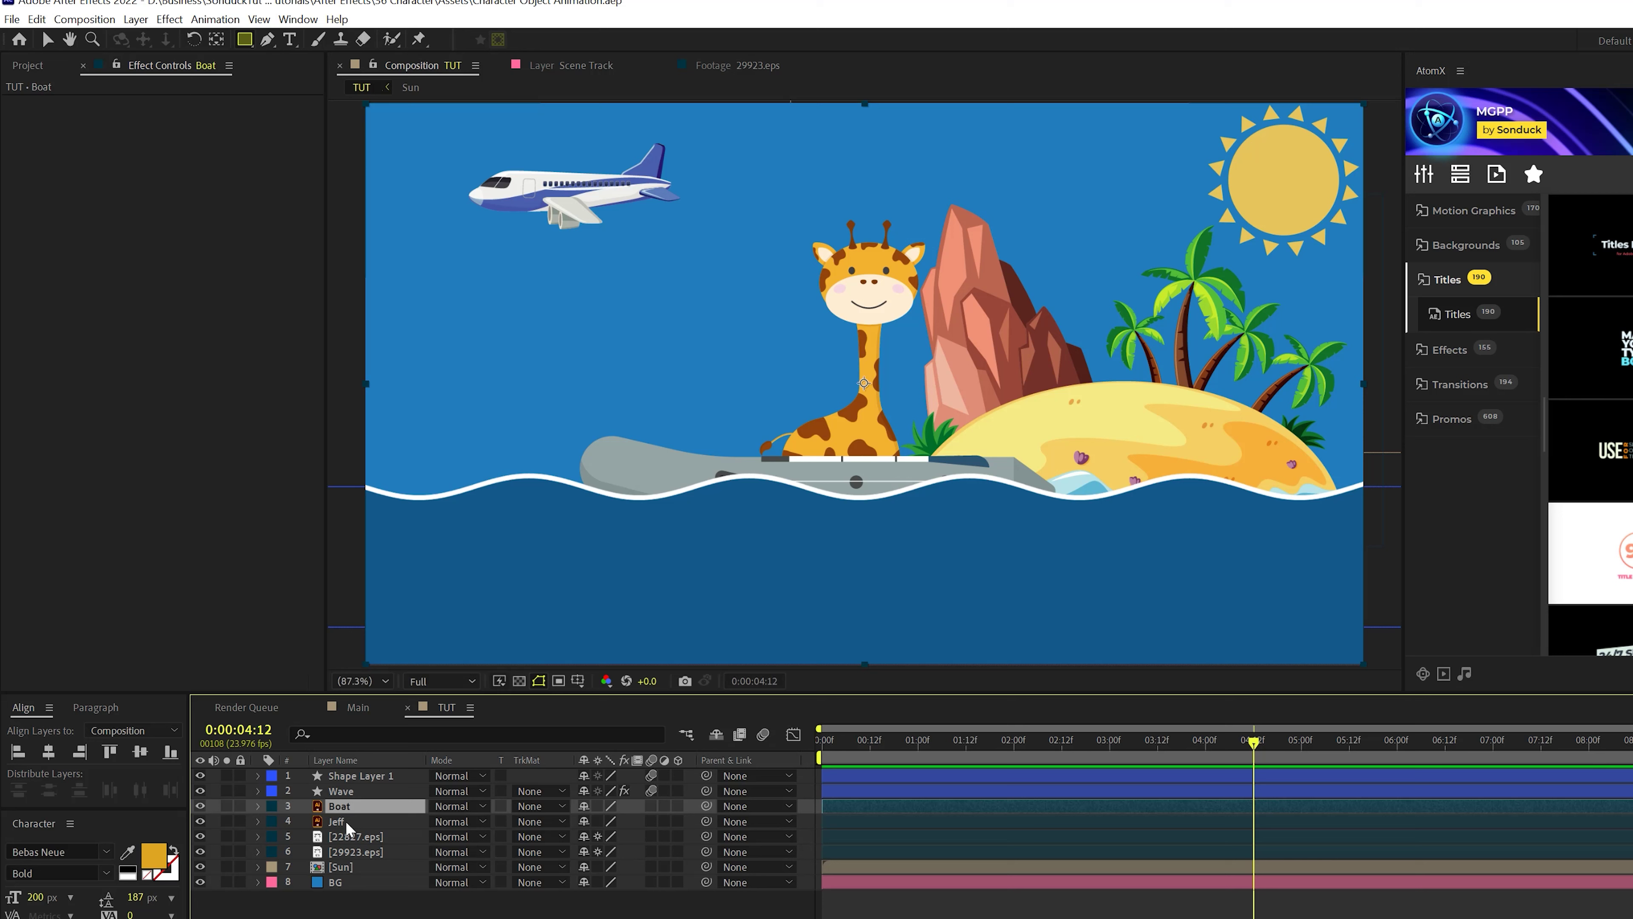
pyautogui.click(346, 821)
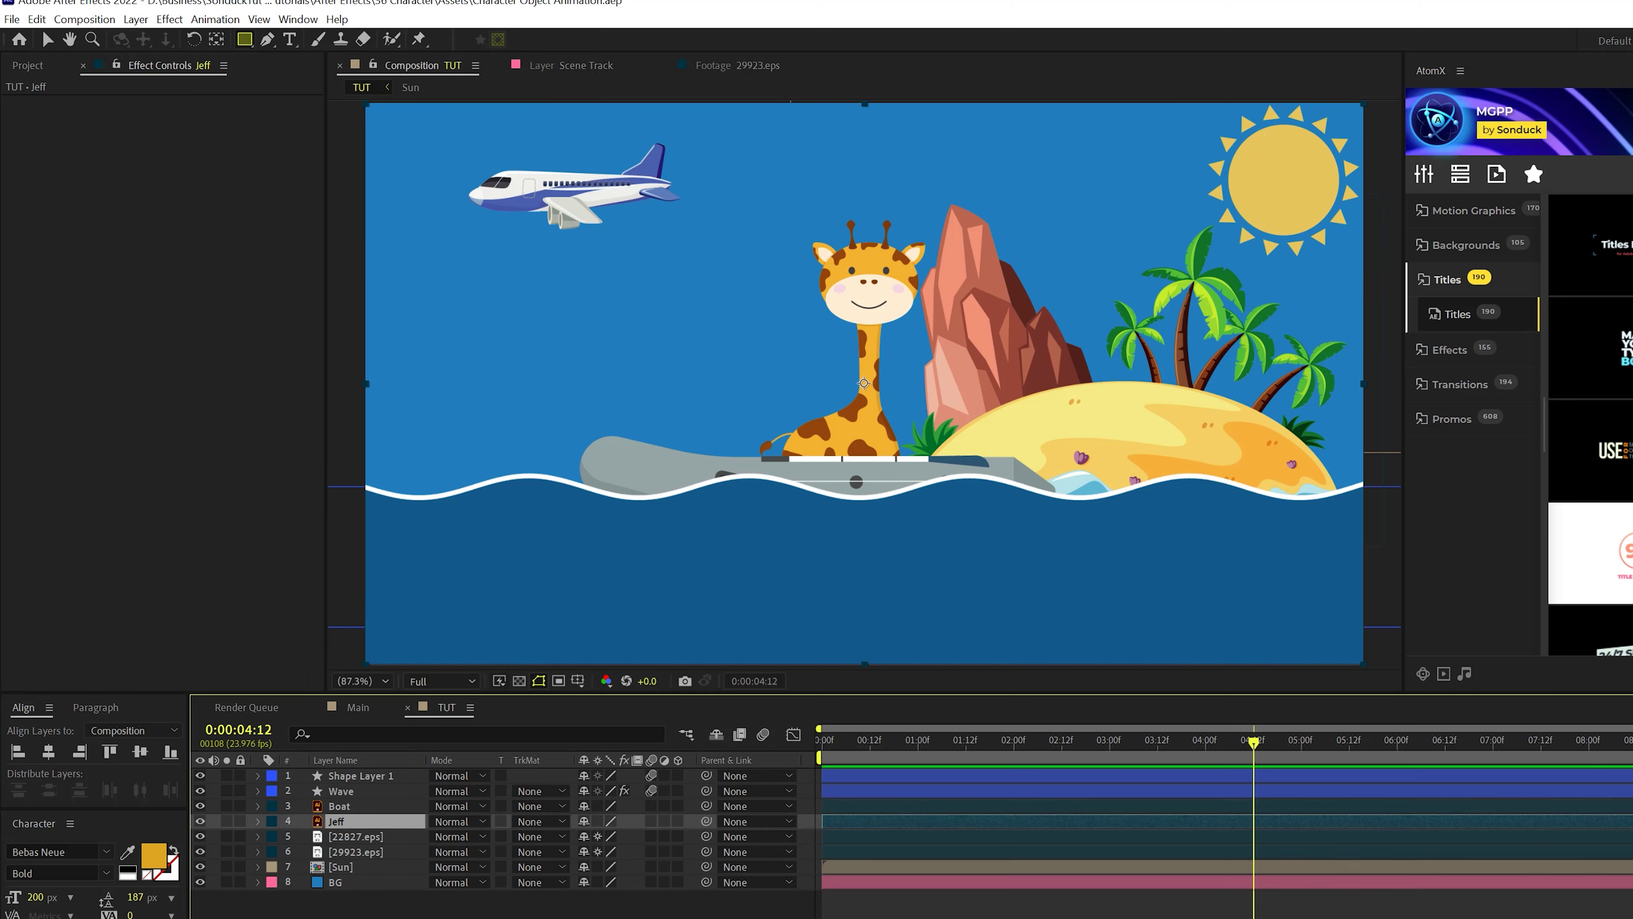
# Step: Add a null object, Null 3, and parent the Boat and Jeff layers to it
pyautogui.click(135, 19)
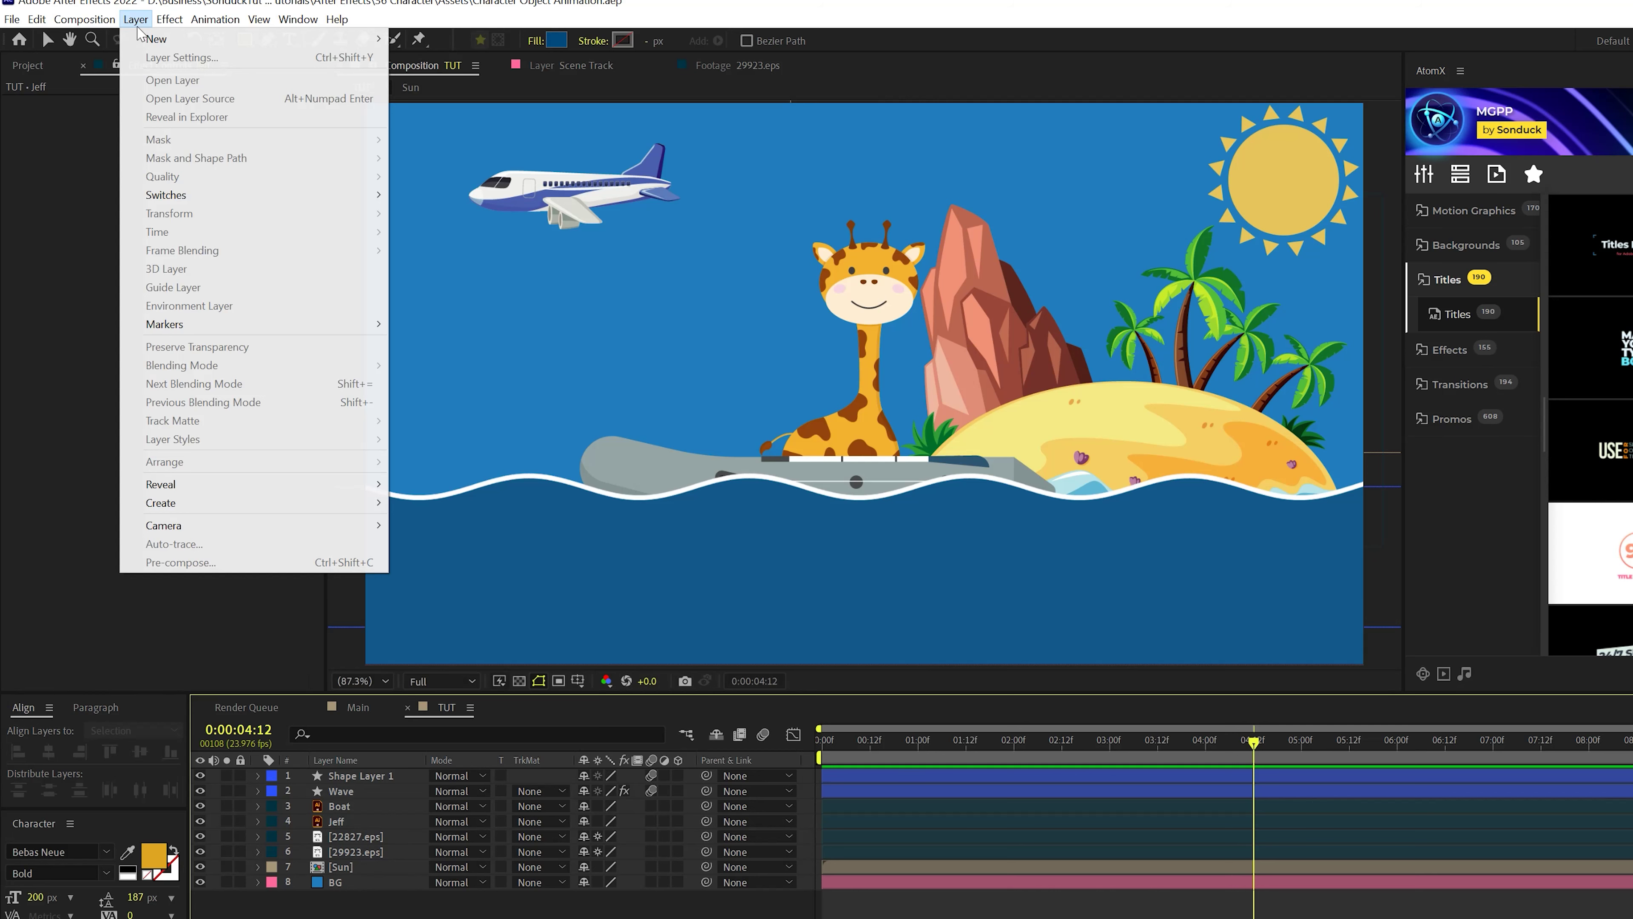
pyautogui.moveTo(154, 38)
pyautogui.click(437, 113)
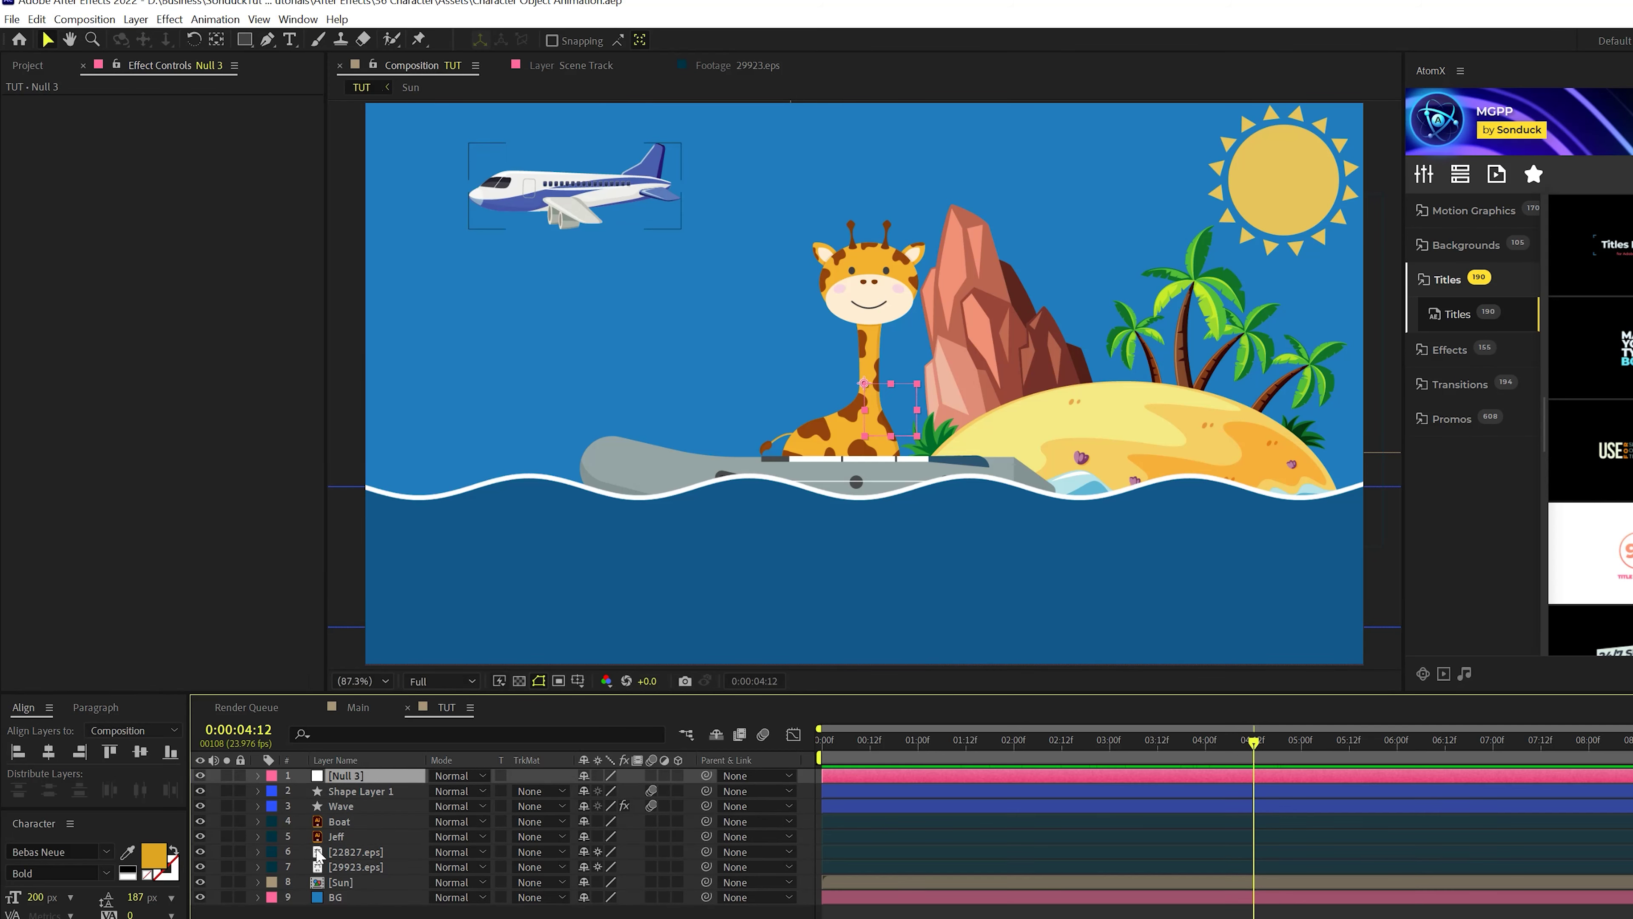
pyautogui.click(347, 834)
pyautogui.keyDown('ctrl'); pyautogui.click(343, 820); pyautogui.keyUp('ctrl')
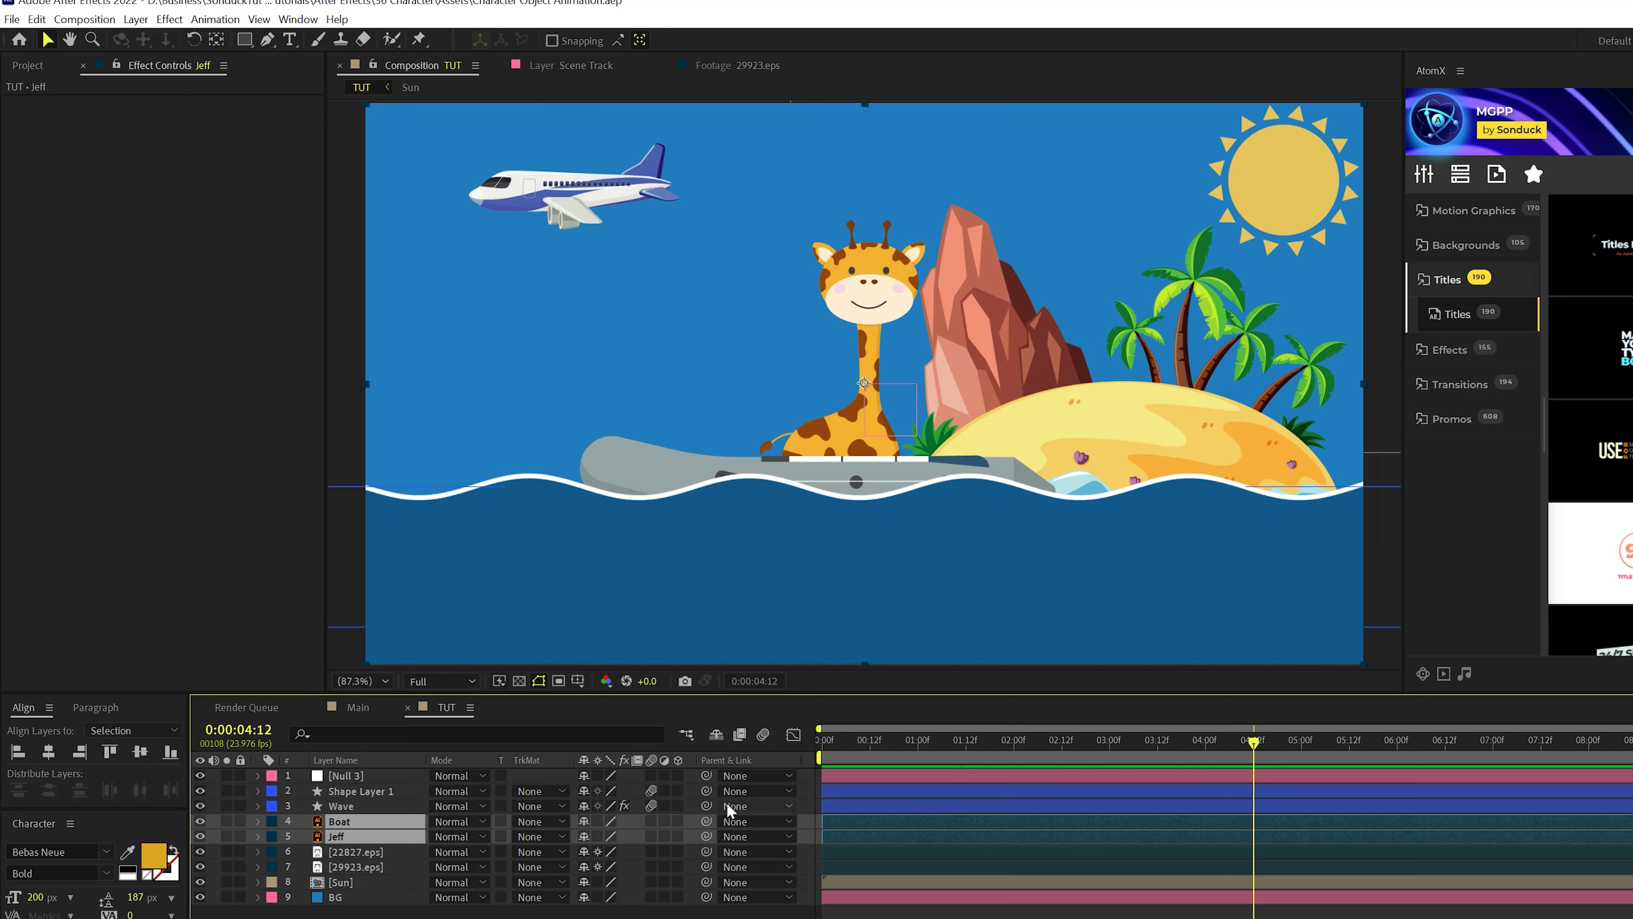
pyautogui.moveTo(707, 816); pyautogui.dragTo(352, 776)
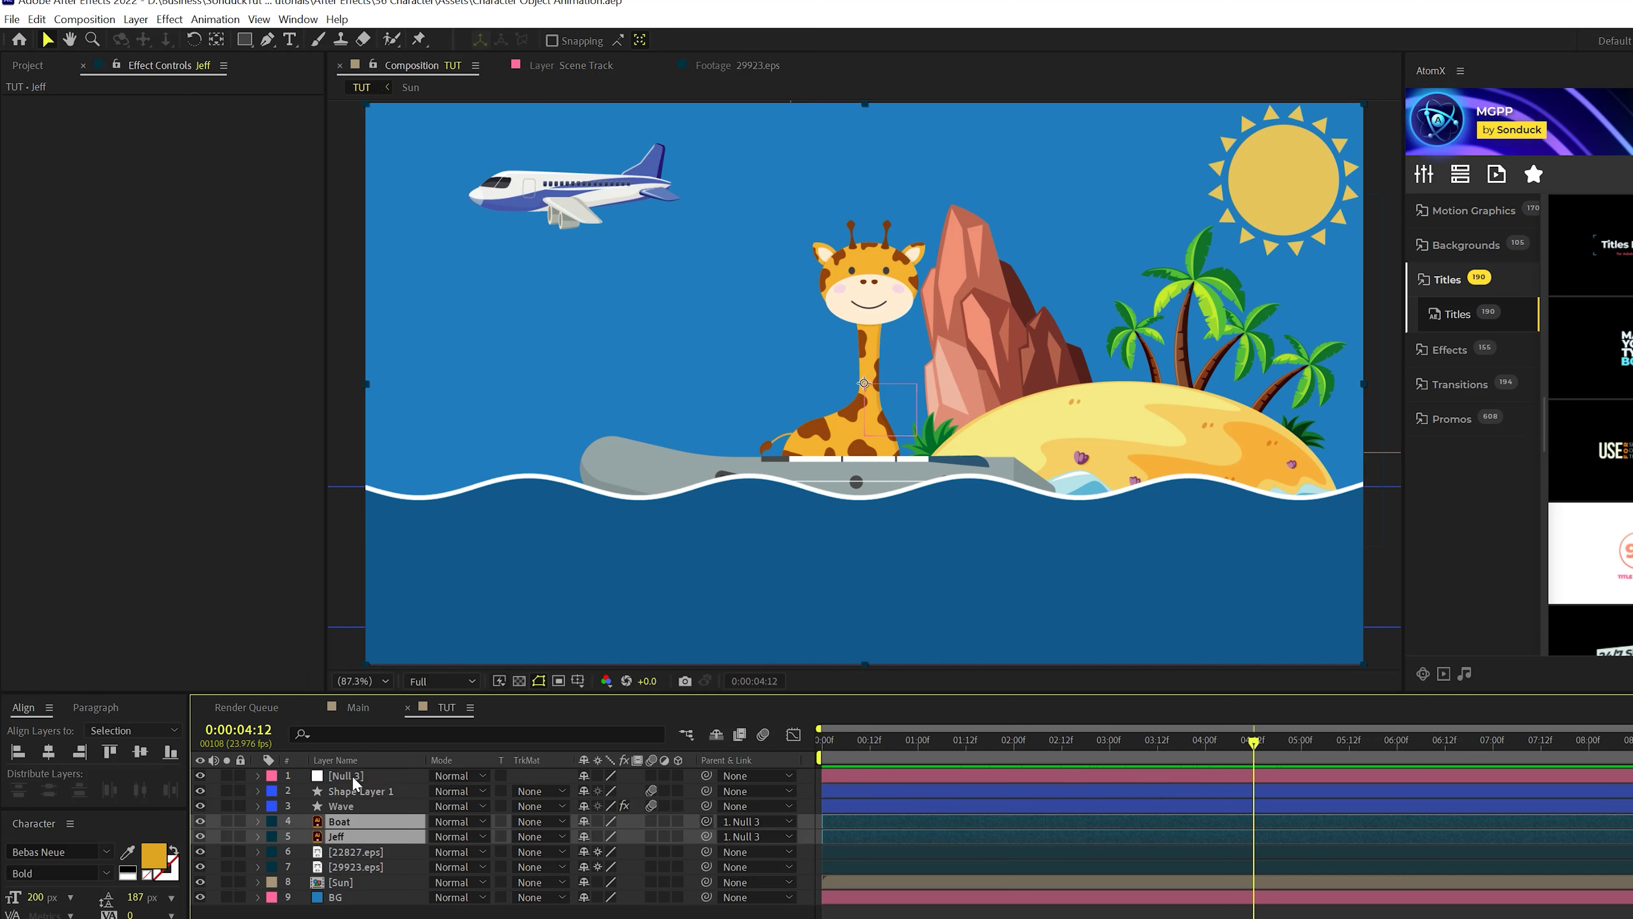
# Step: Move Null 3's anchor point down and left onto the boat's underside
pyautogui.click(352, 776)
pyautogui.click(222, 45)
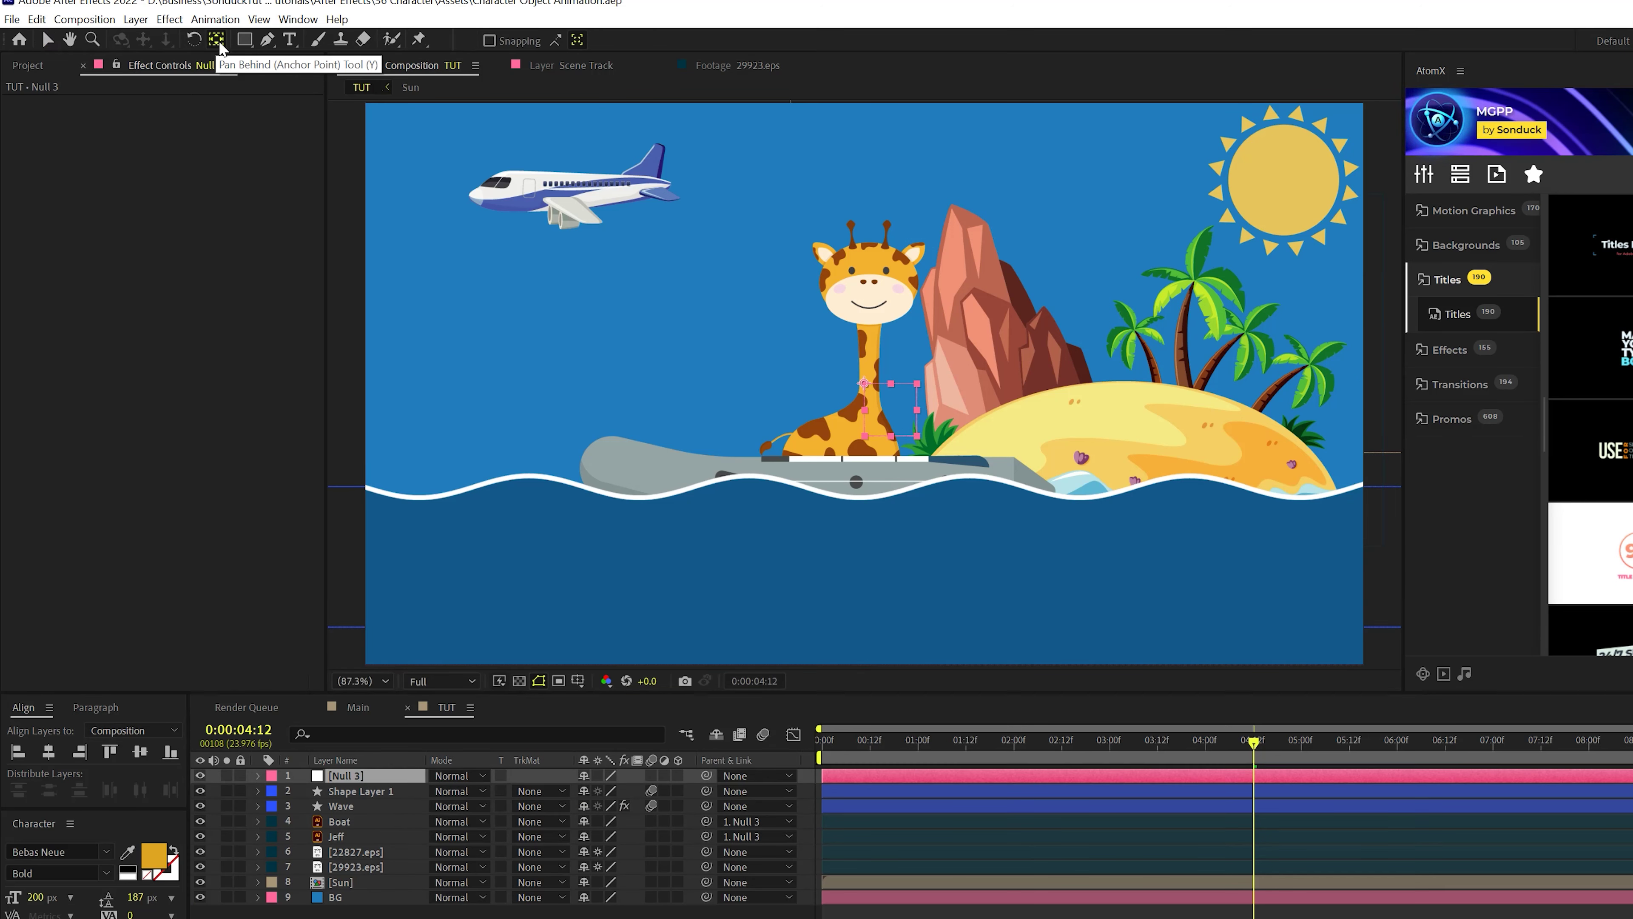
pyautogui.moveTo(864, 385); pyautogui.dragTo(837, 481)
pyautogui.moveTo(684, 487); pyautogui.dragTo(640, 494)
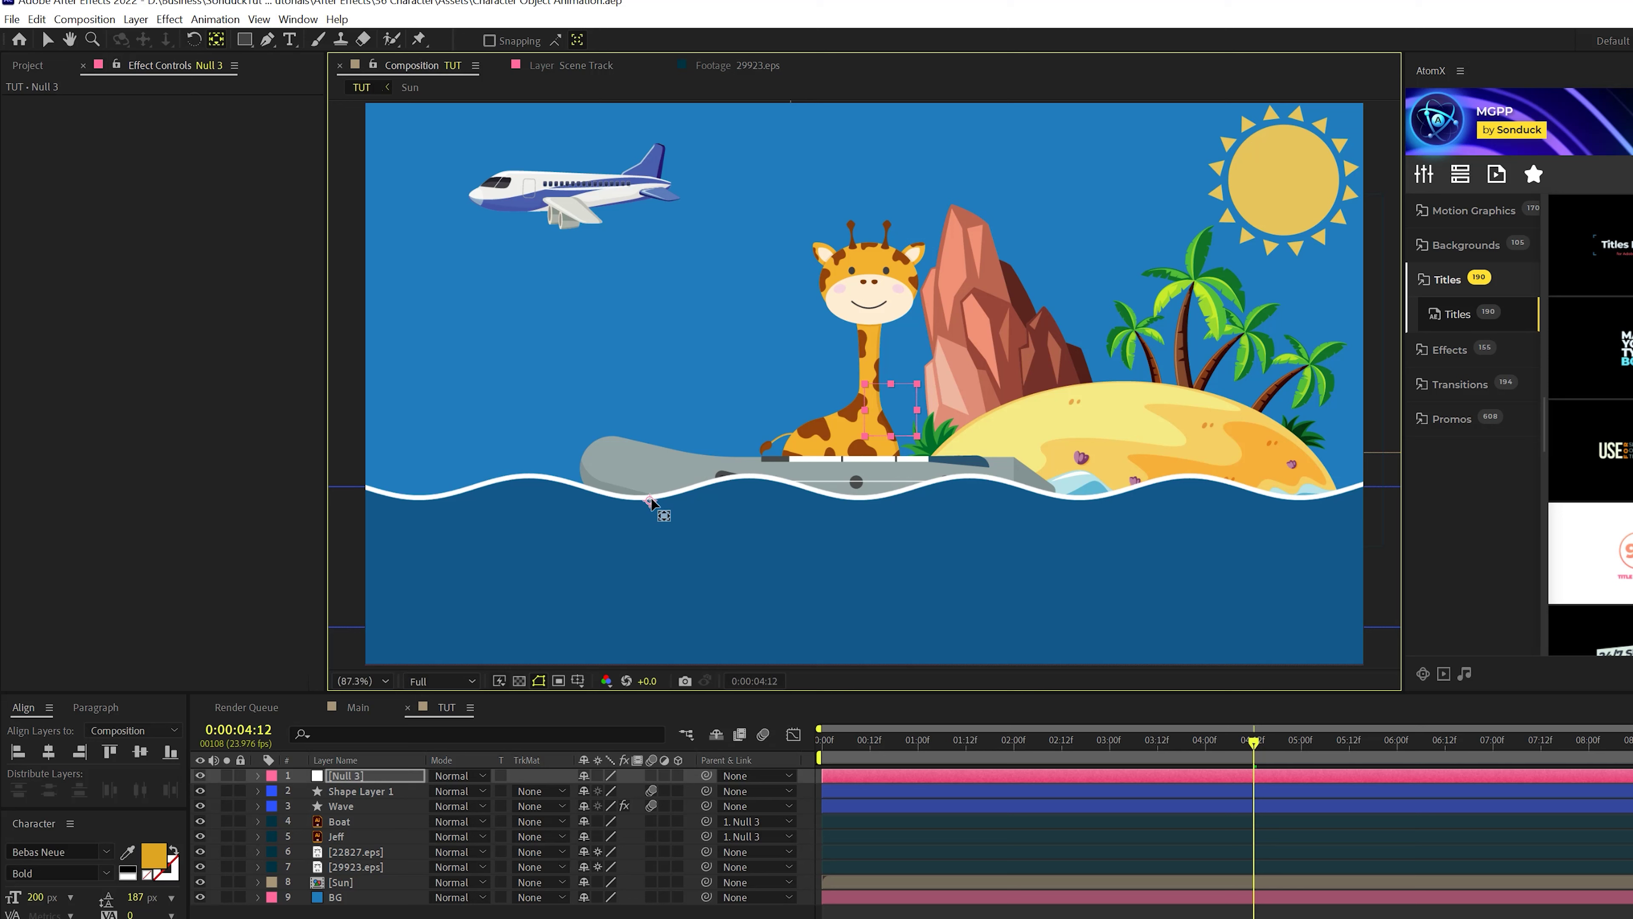
pyautogui.click(359, 773)
pyautogui.moveTo(873, 748); pyautogui.dragTo(768, 740)
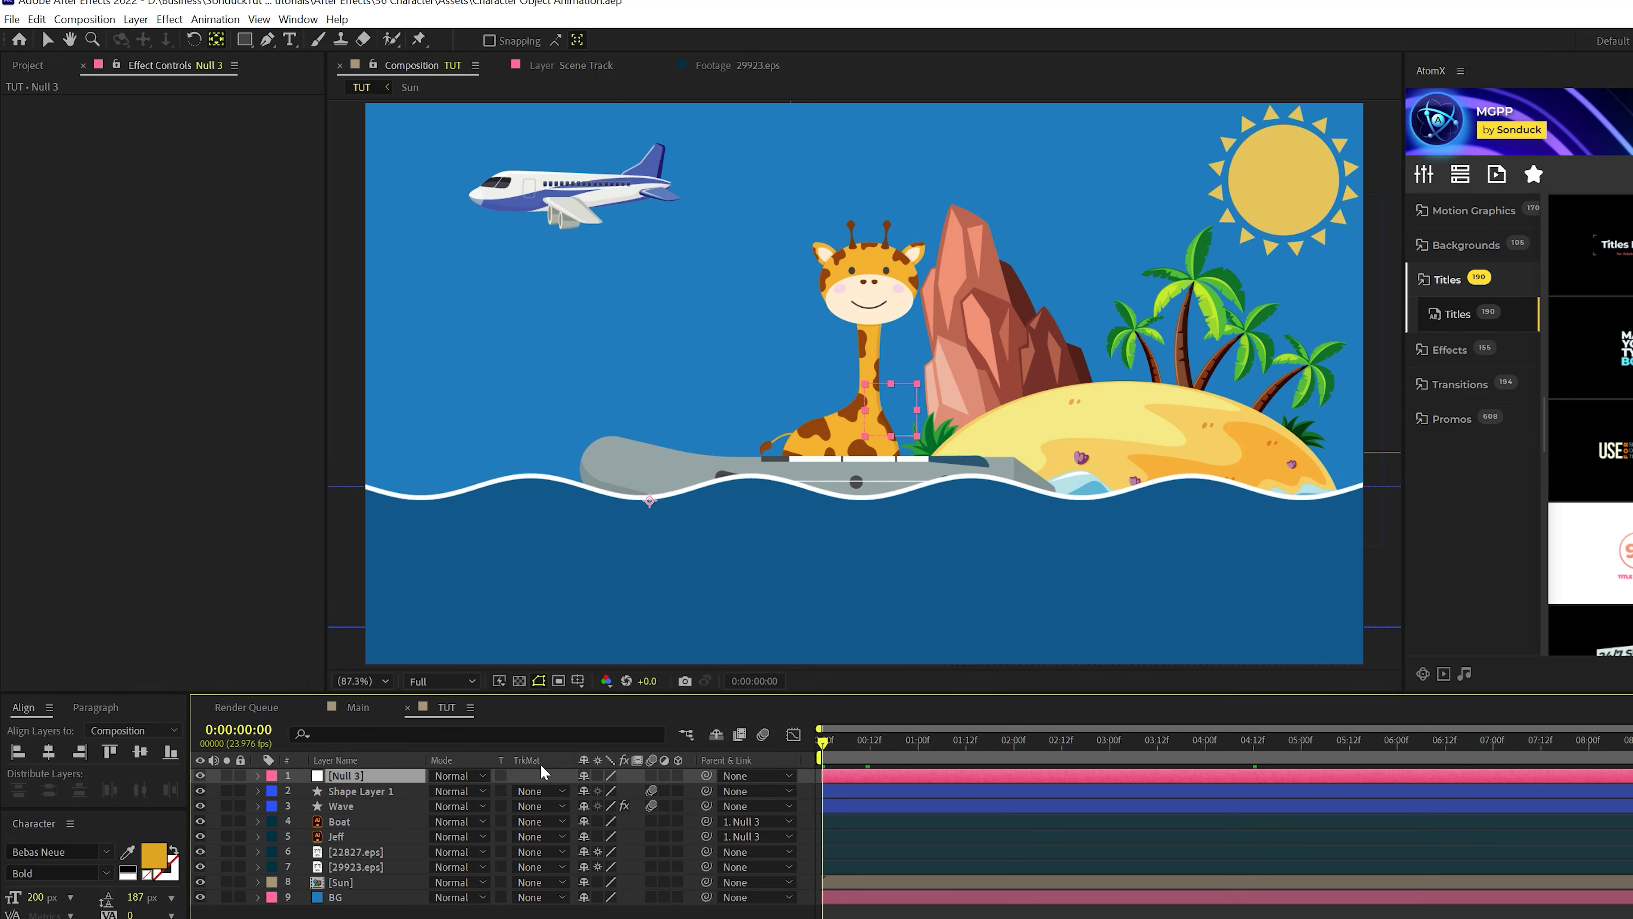
# Step: Keyframe Null 3's rotation from -8° at frame 0 to 0° at 12f, with easy ease
pyautogui.press('r')
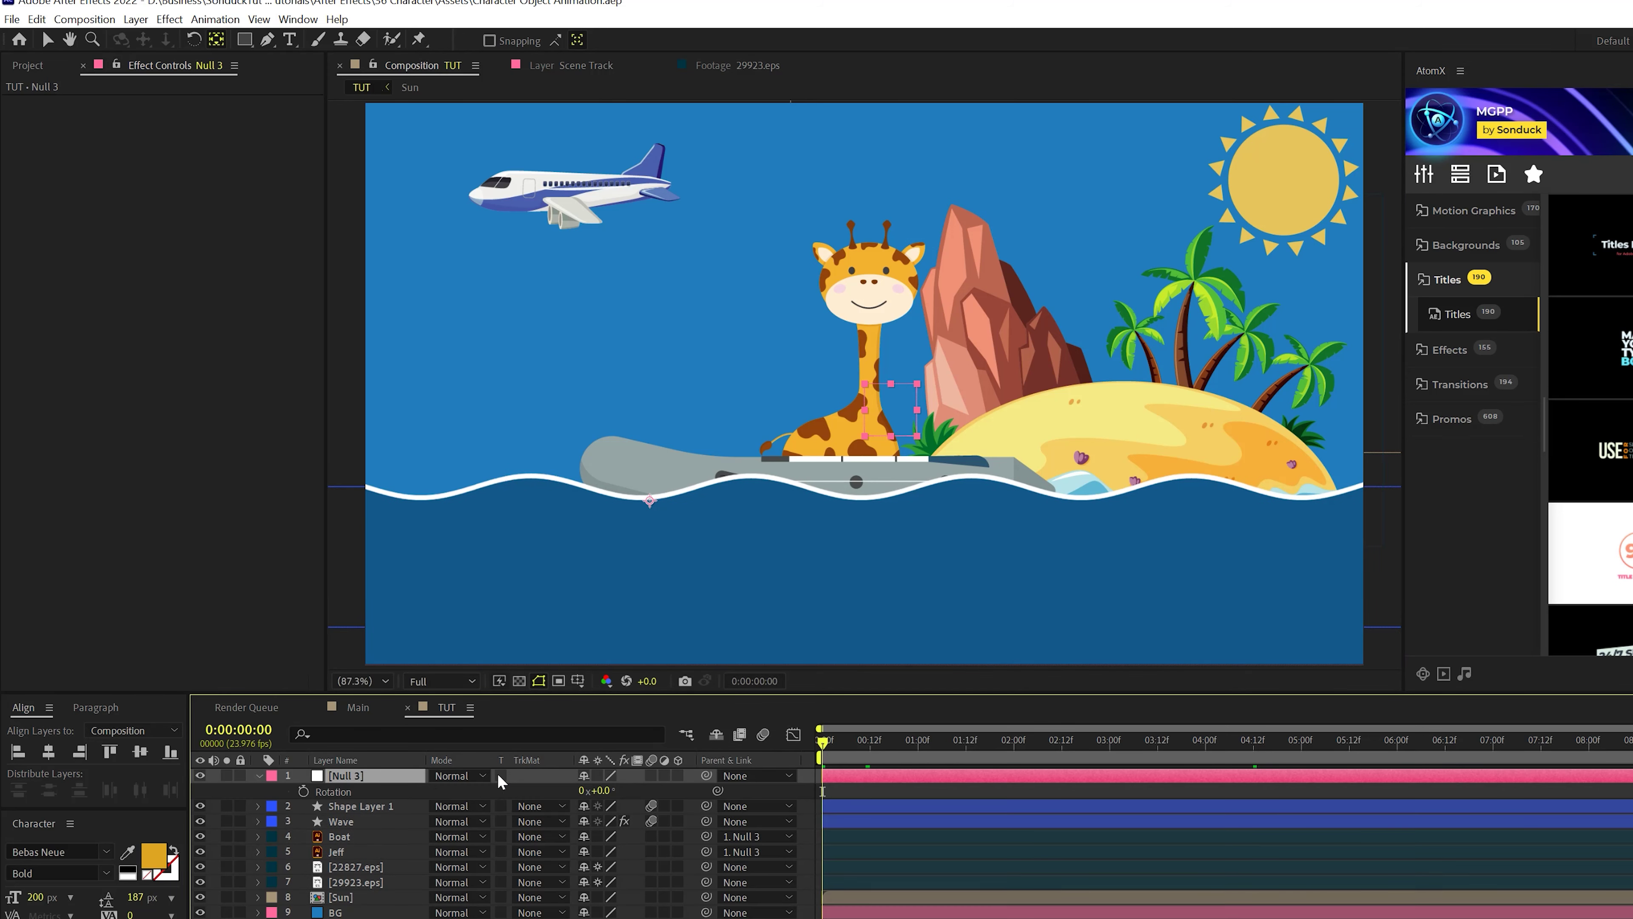
pyautogui.moveTo(607, 798); pyautogui.dragTo(583, 791)
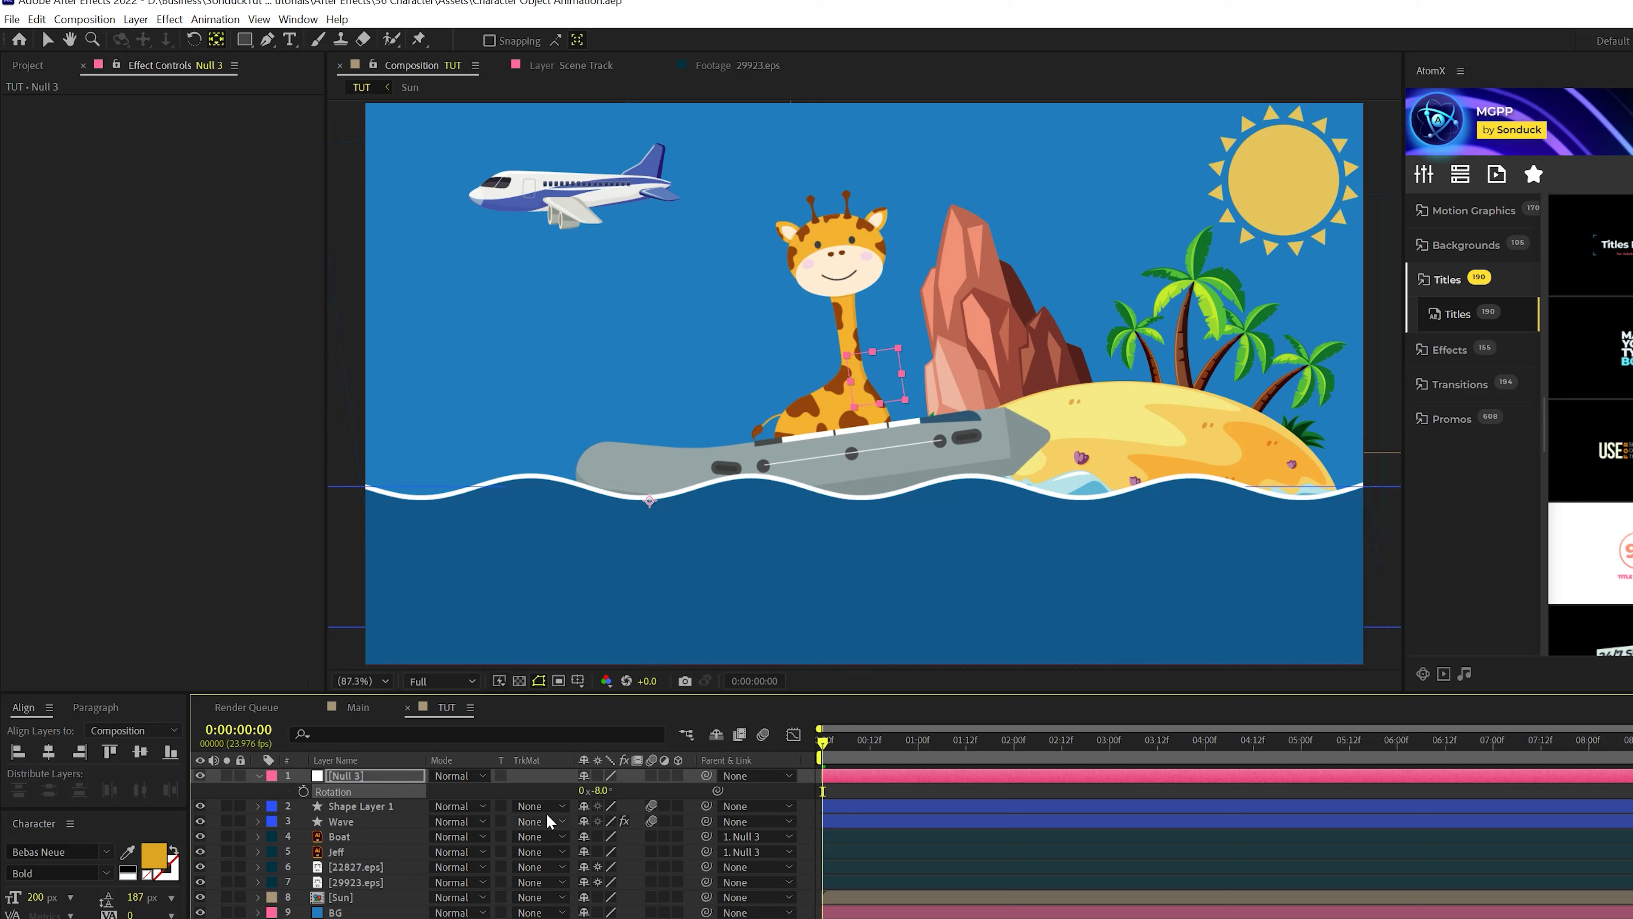
pyautogui.click(303, 791)
pyautogui.moveTo(850, 741); pyautogui.dragTo(872, 745)
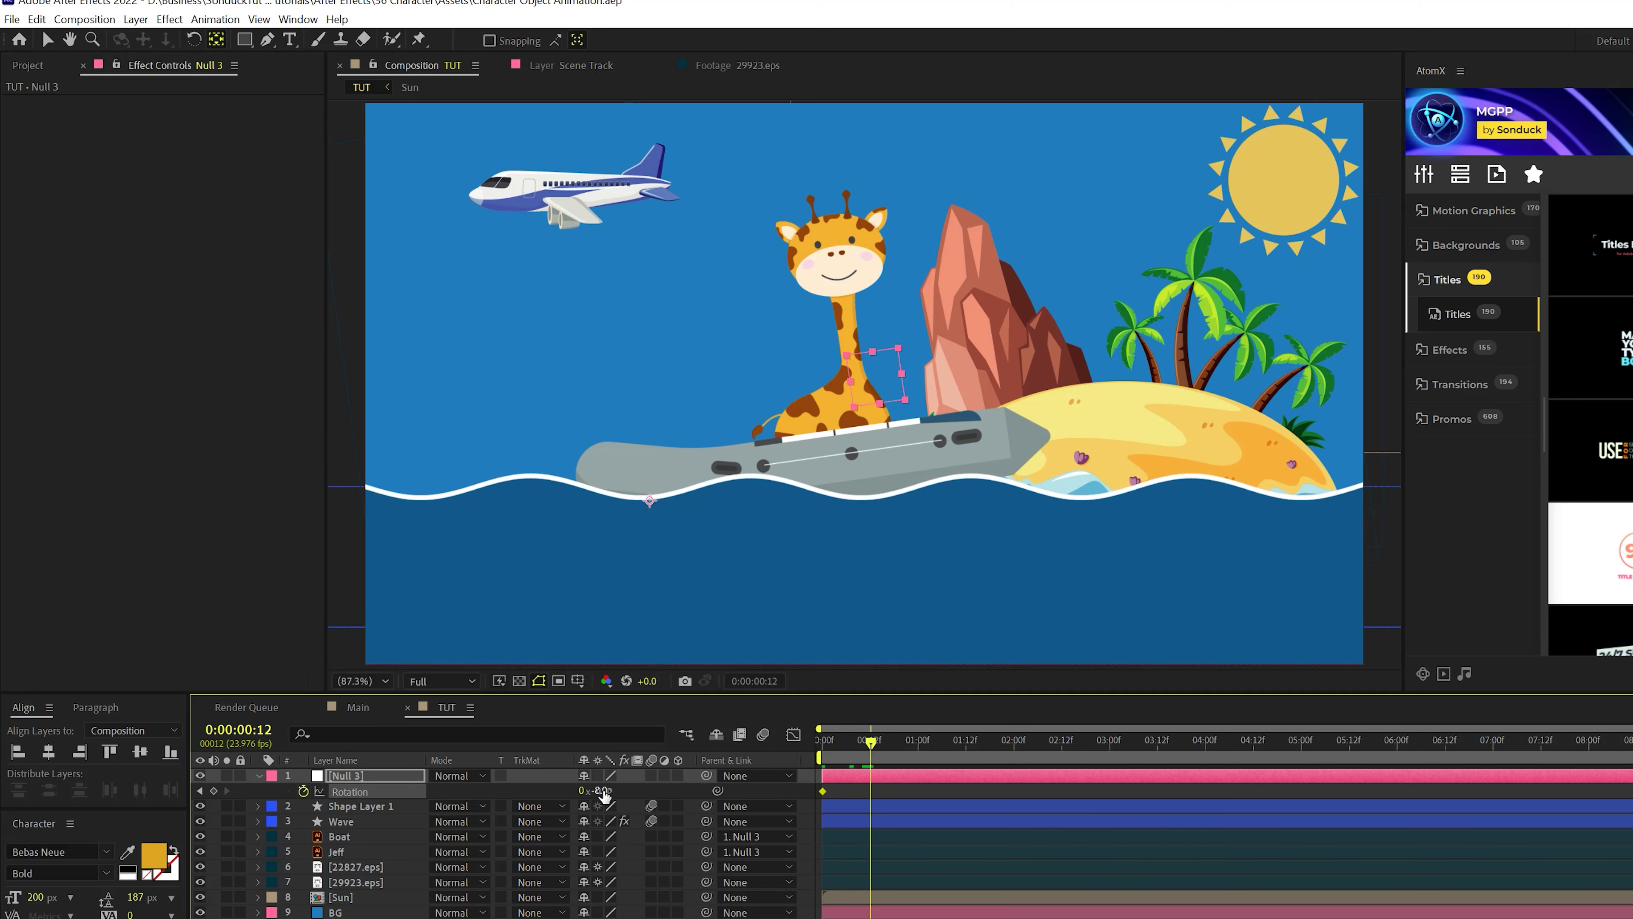
pyautogui.press('Return')
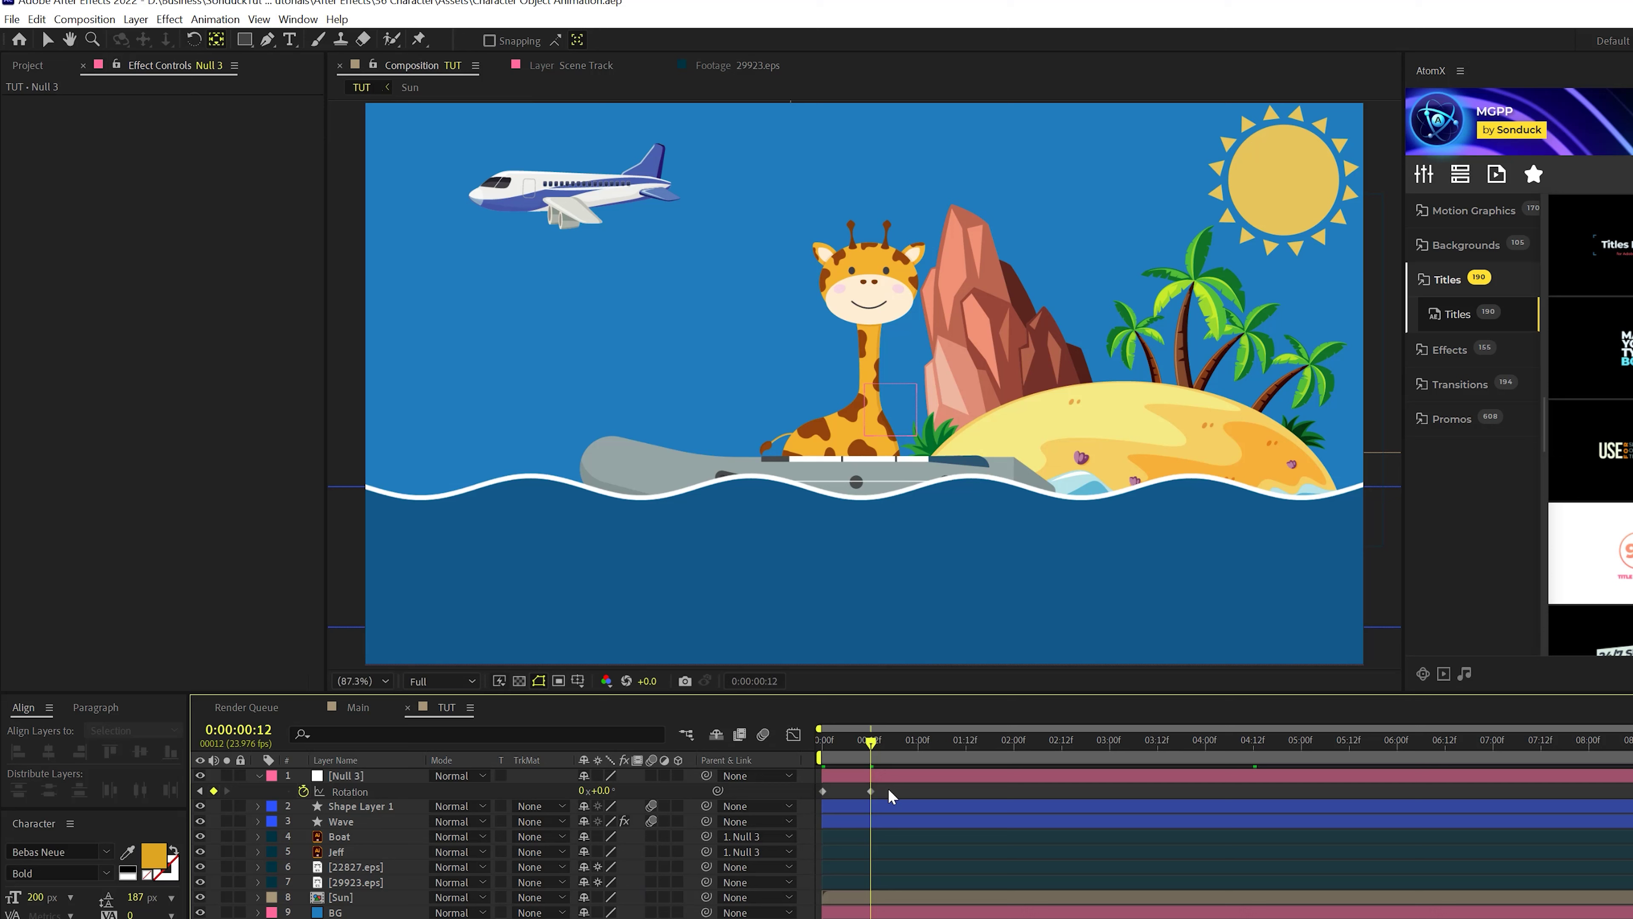
pyautogui.moveTo(908, 788); pyautogui.dragTo(773, 802)
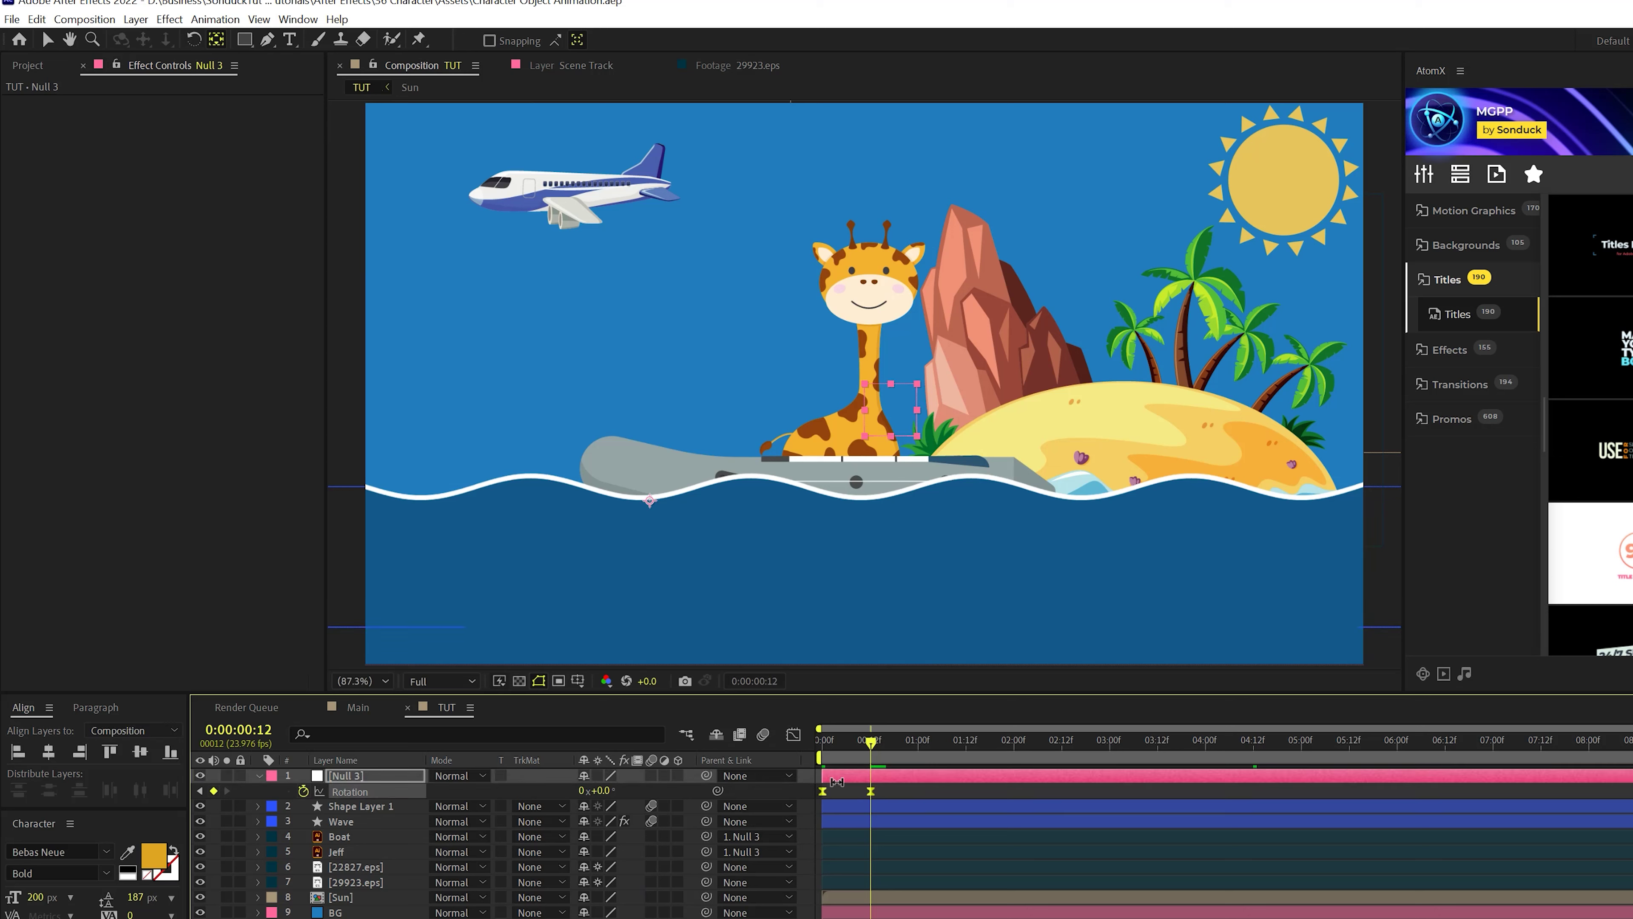
pyautogui.press('F9')
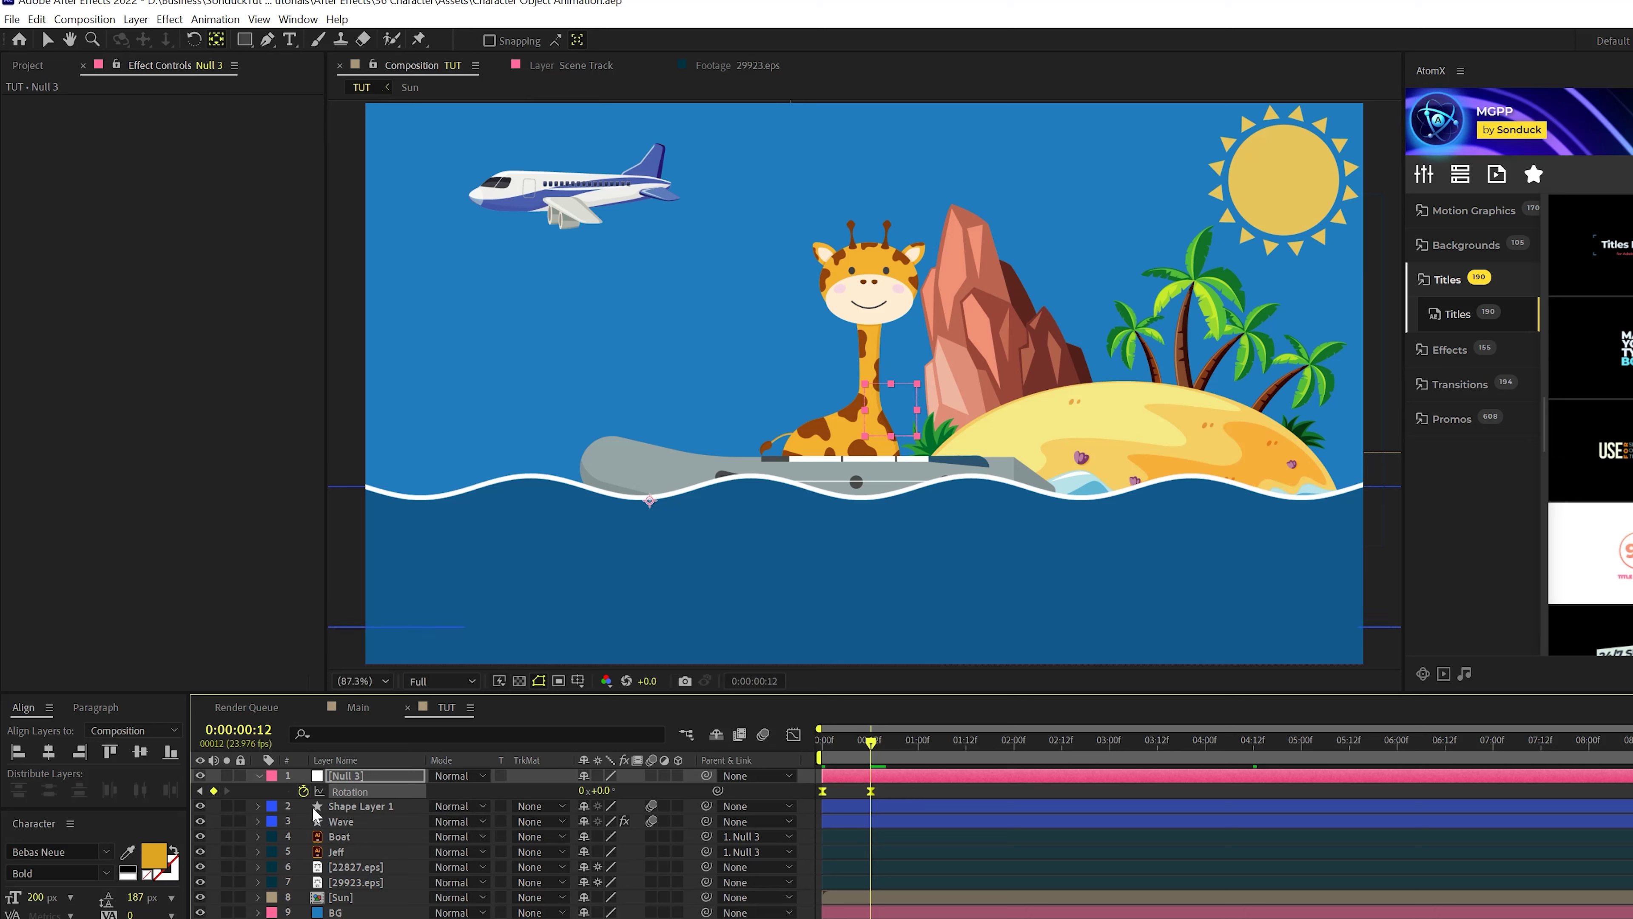
# Step: Add a loopOut("pingpong") expression to Null 3's Rotation and preview the rocking boat
pyautogui.keyDown('alt'); pyautogui.click(305, 796); pyautogui.keyUp('alt')
pyautogui.write('lo')
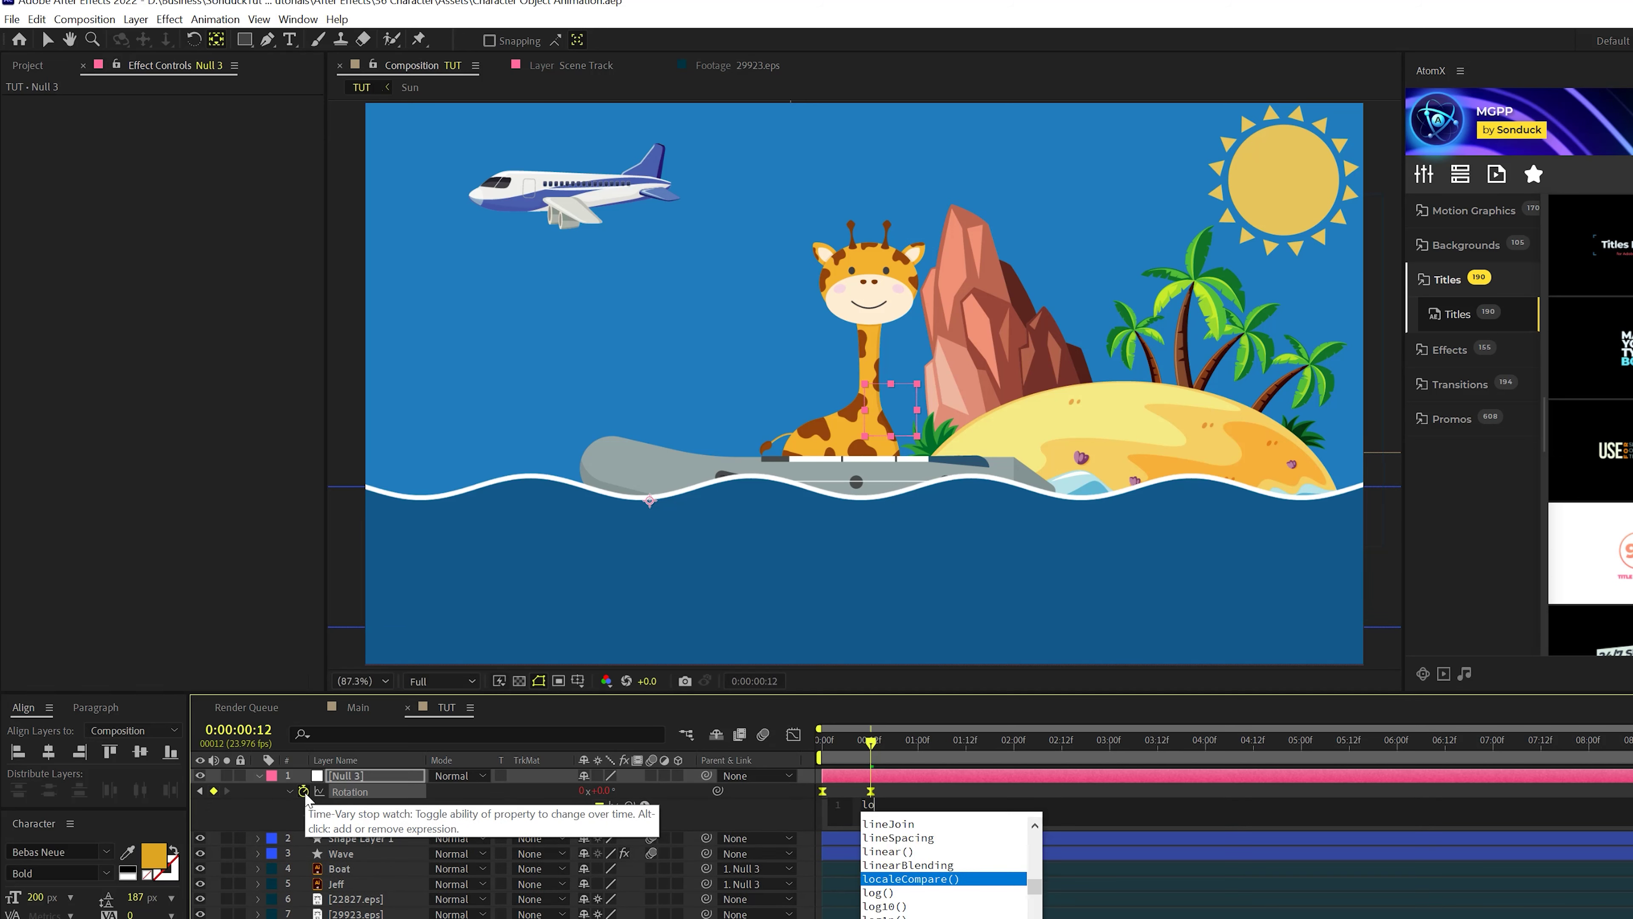
pyautogui.write('opOut')
pyautogui.press('Return')
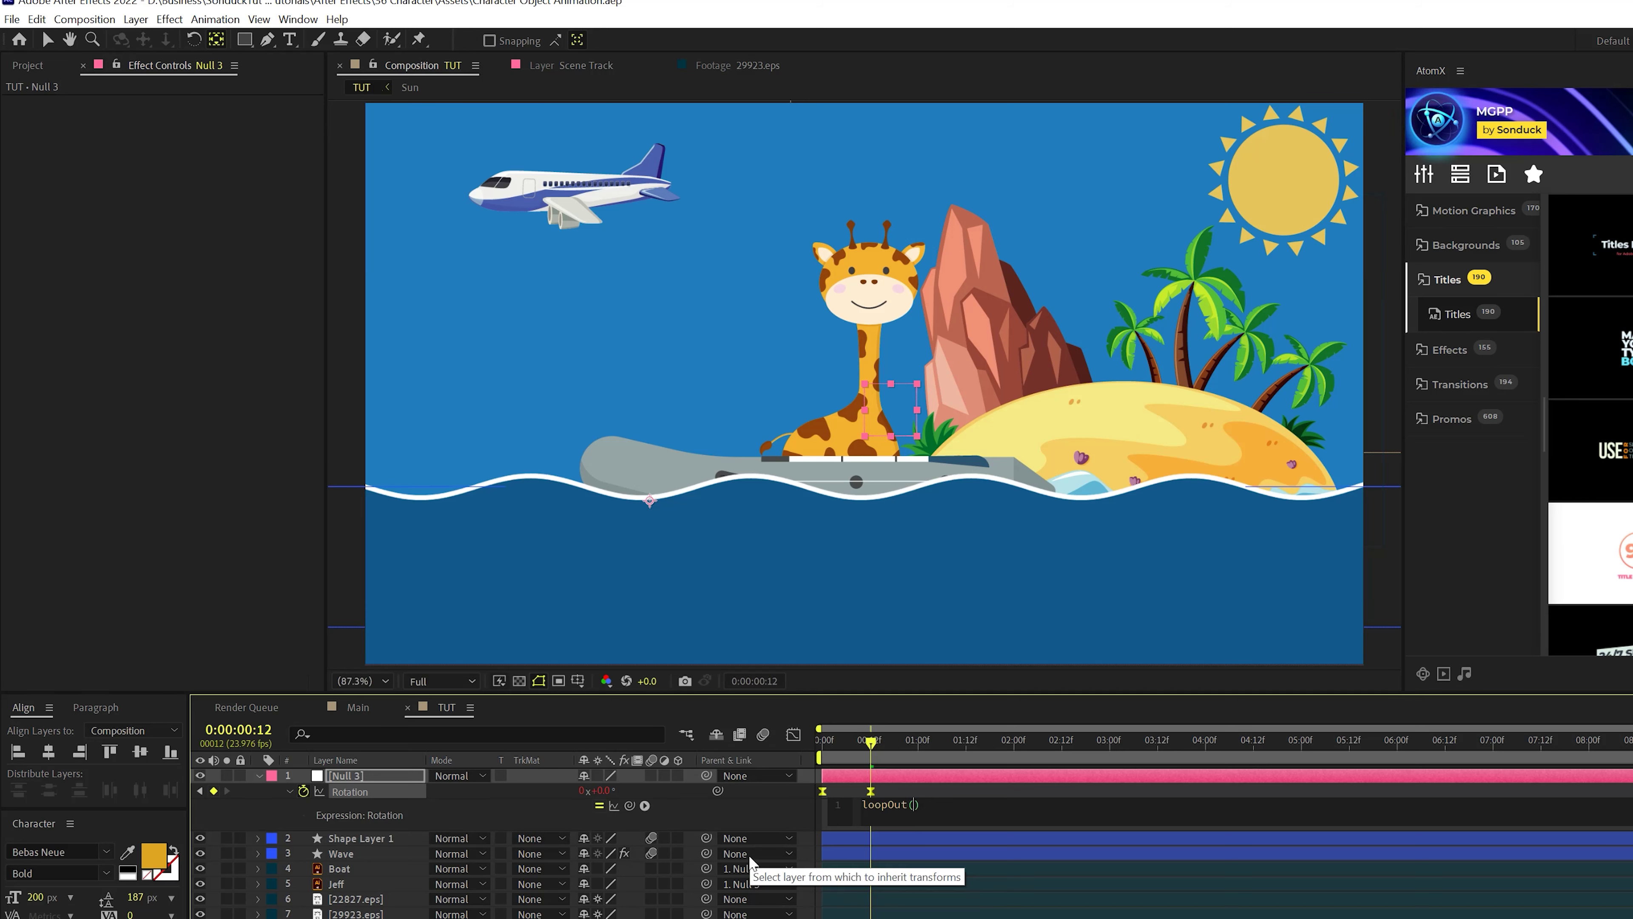
pyautogui.write('"ping')
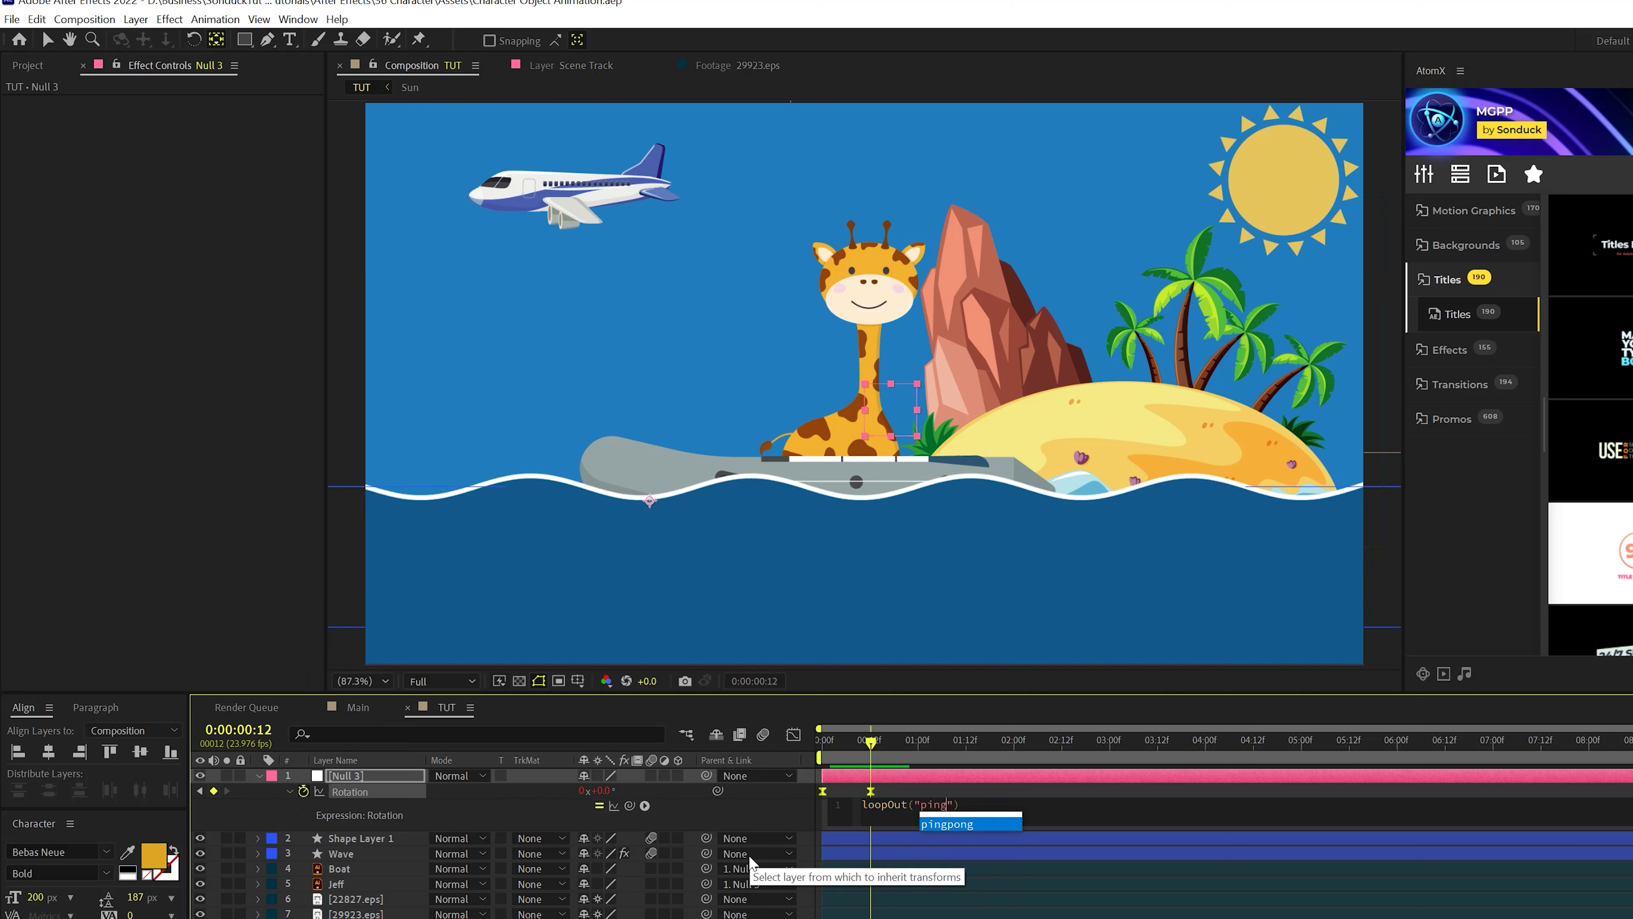
pyautogui.press('Return')
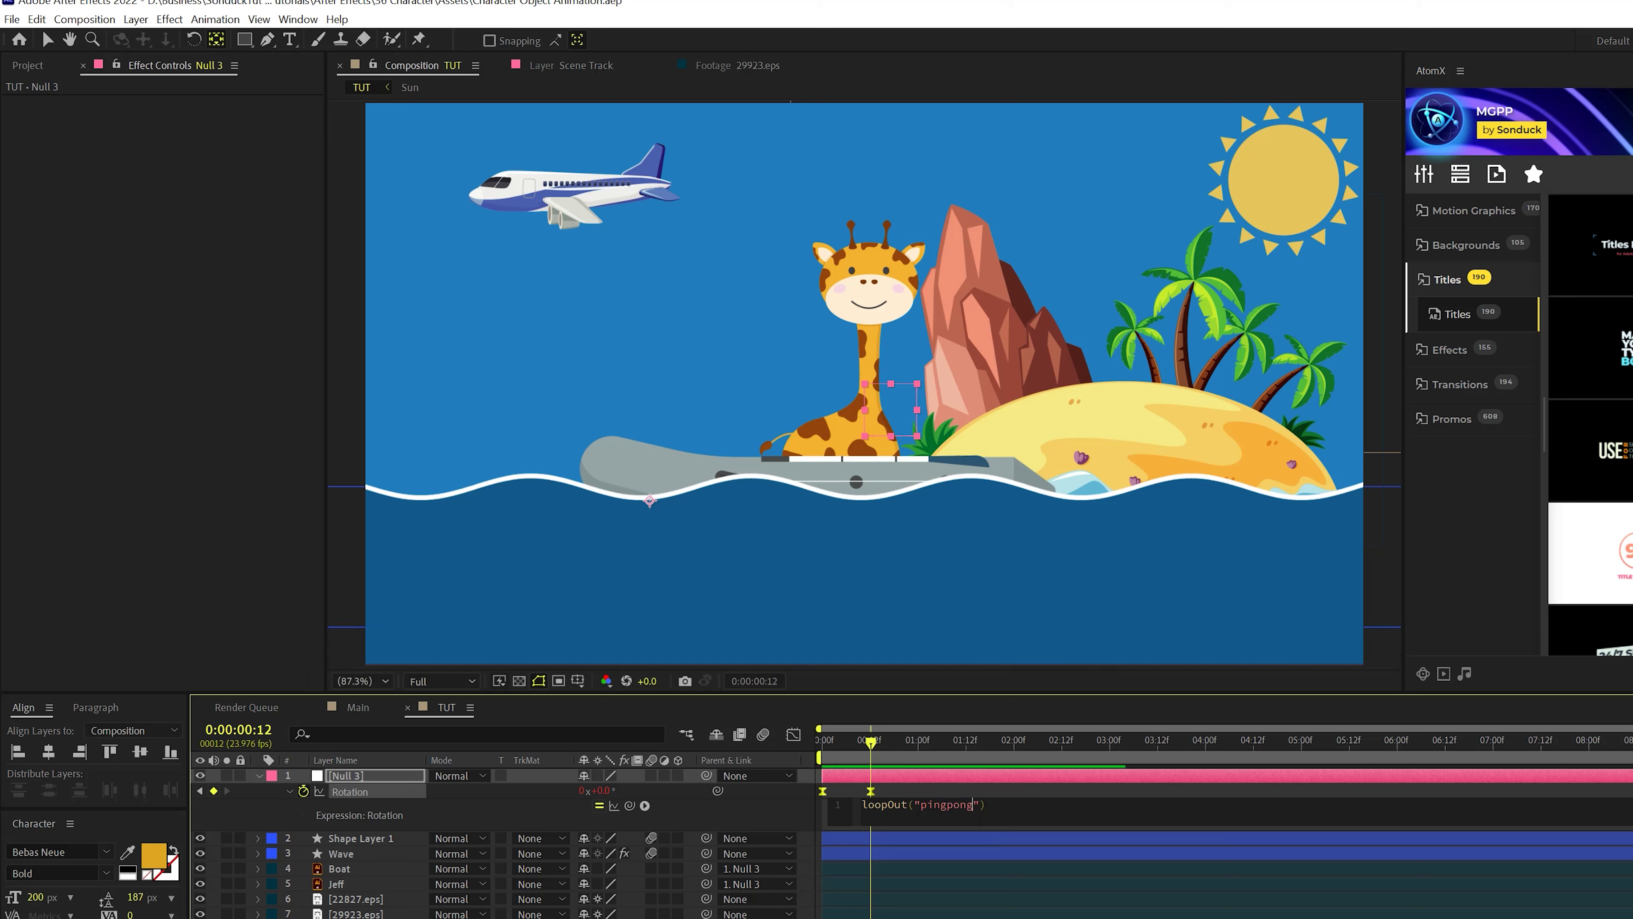
pyautogui.hotkey('ctrl', 'a')
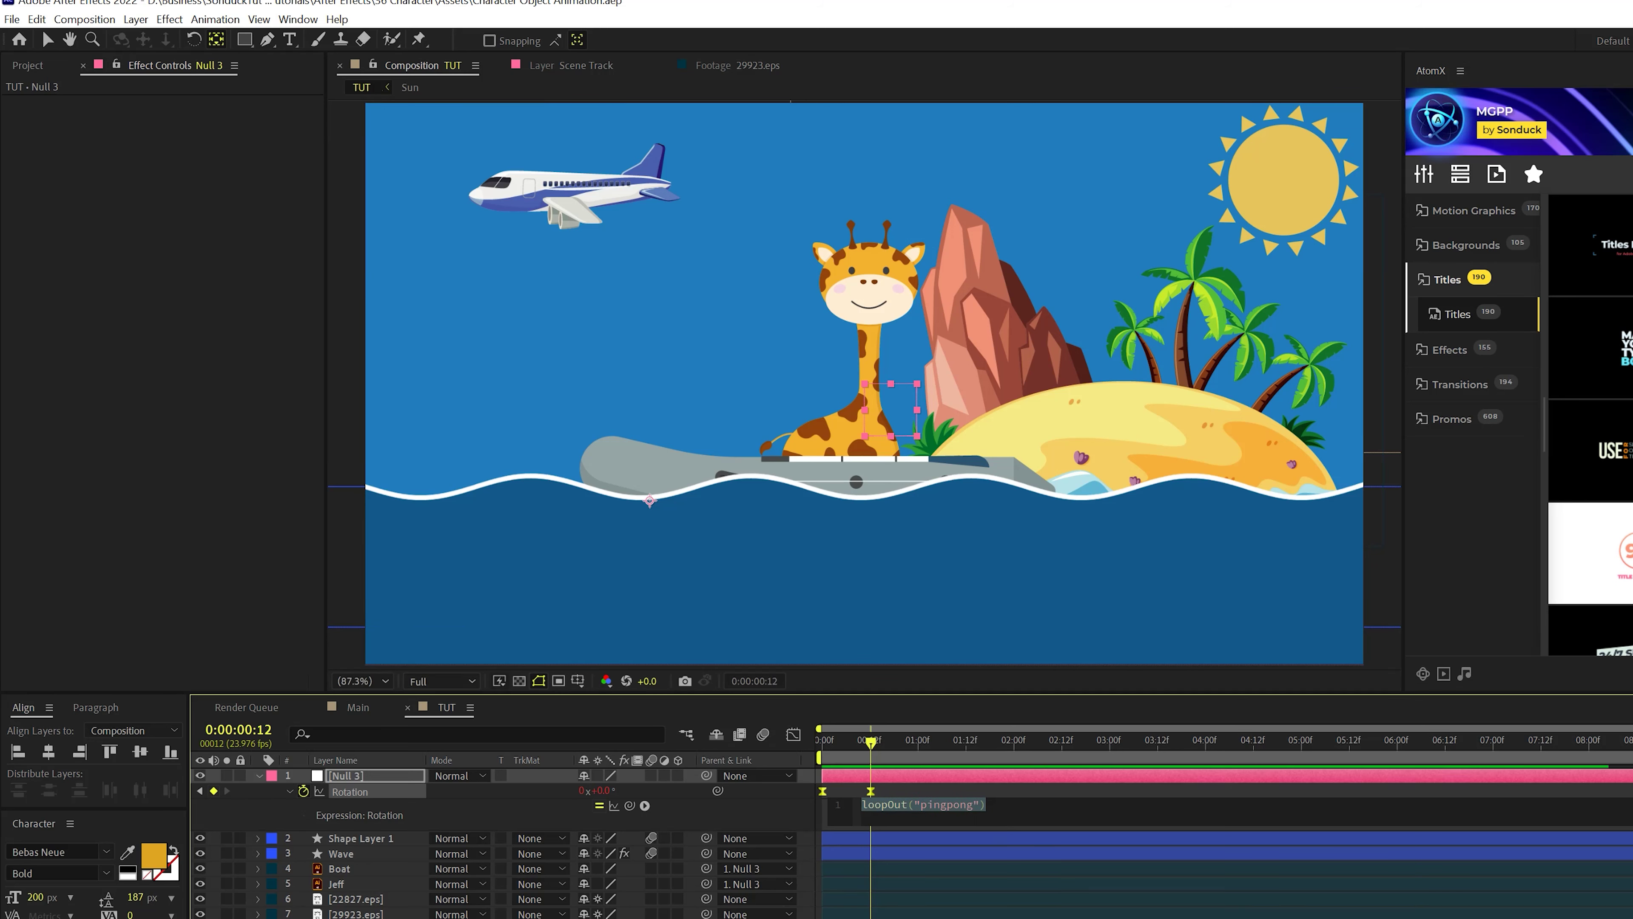
pyautogui.press('KP_Enter')
pyautogui.press('space')
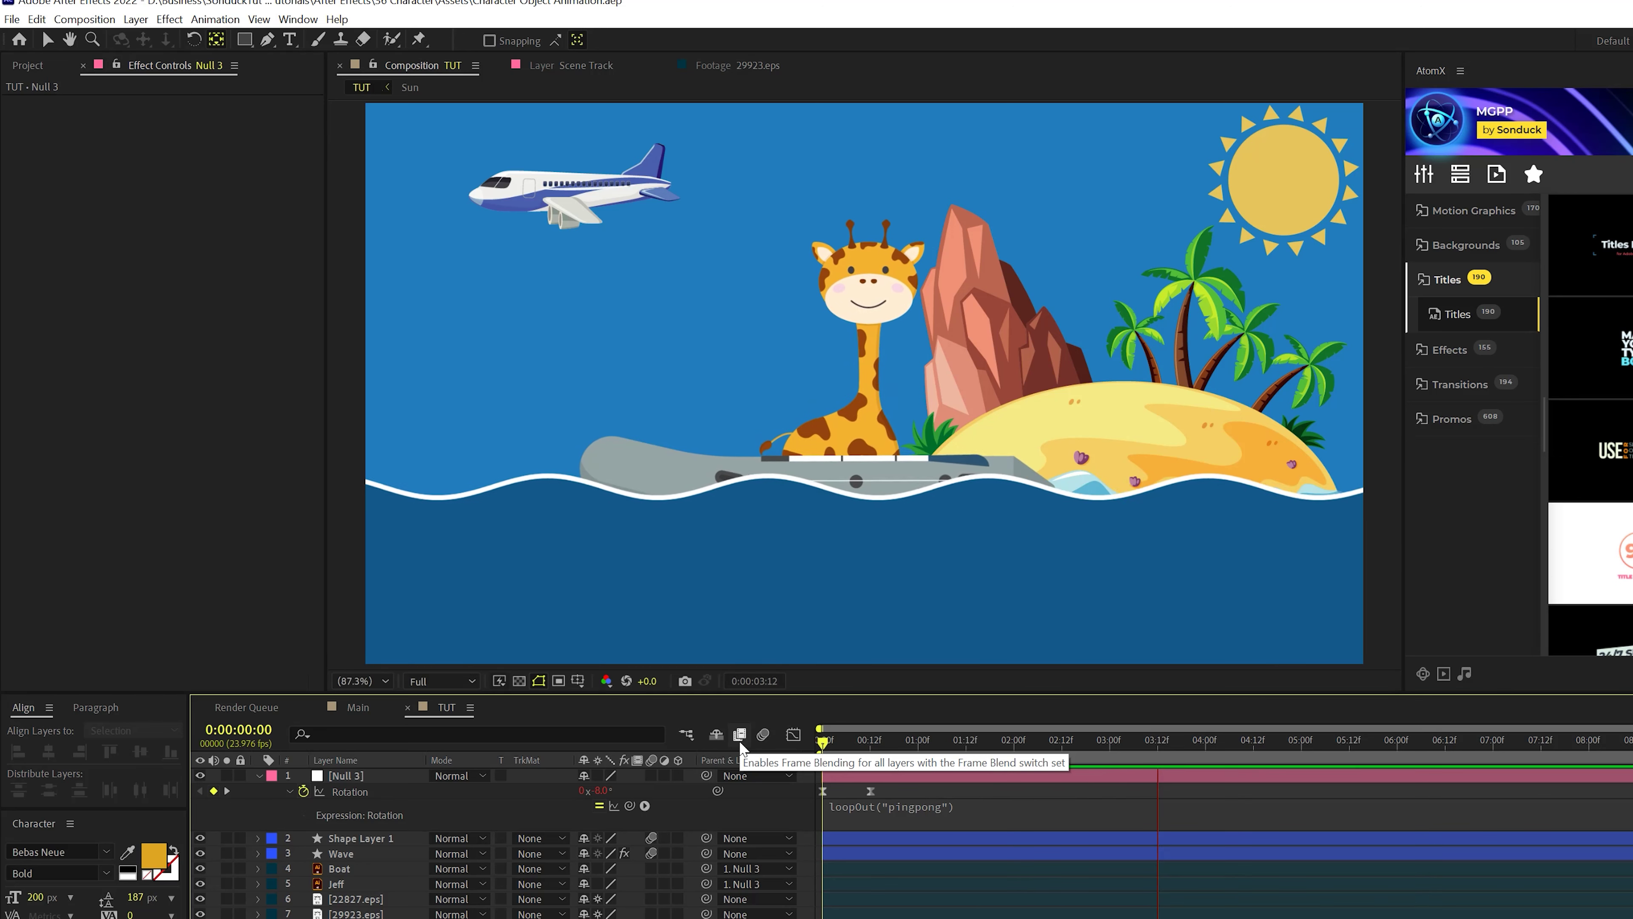
# Step: Open the Jeff layer in its own Layer panel with the Puppet Position Pin tool
pyautogui.press('space')
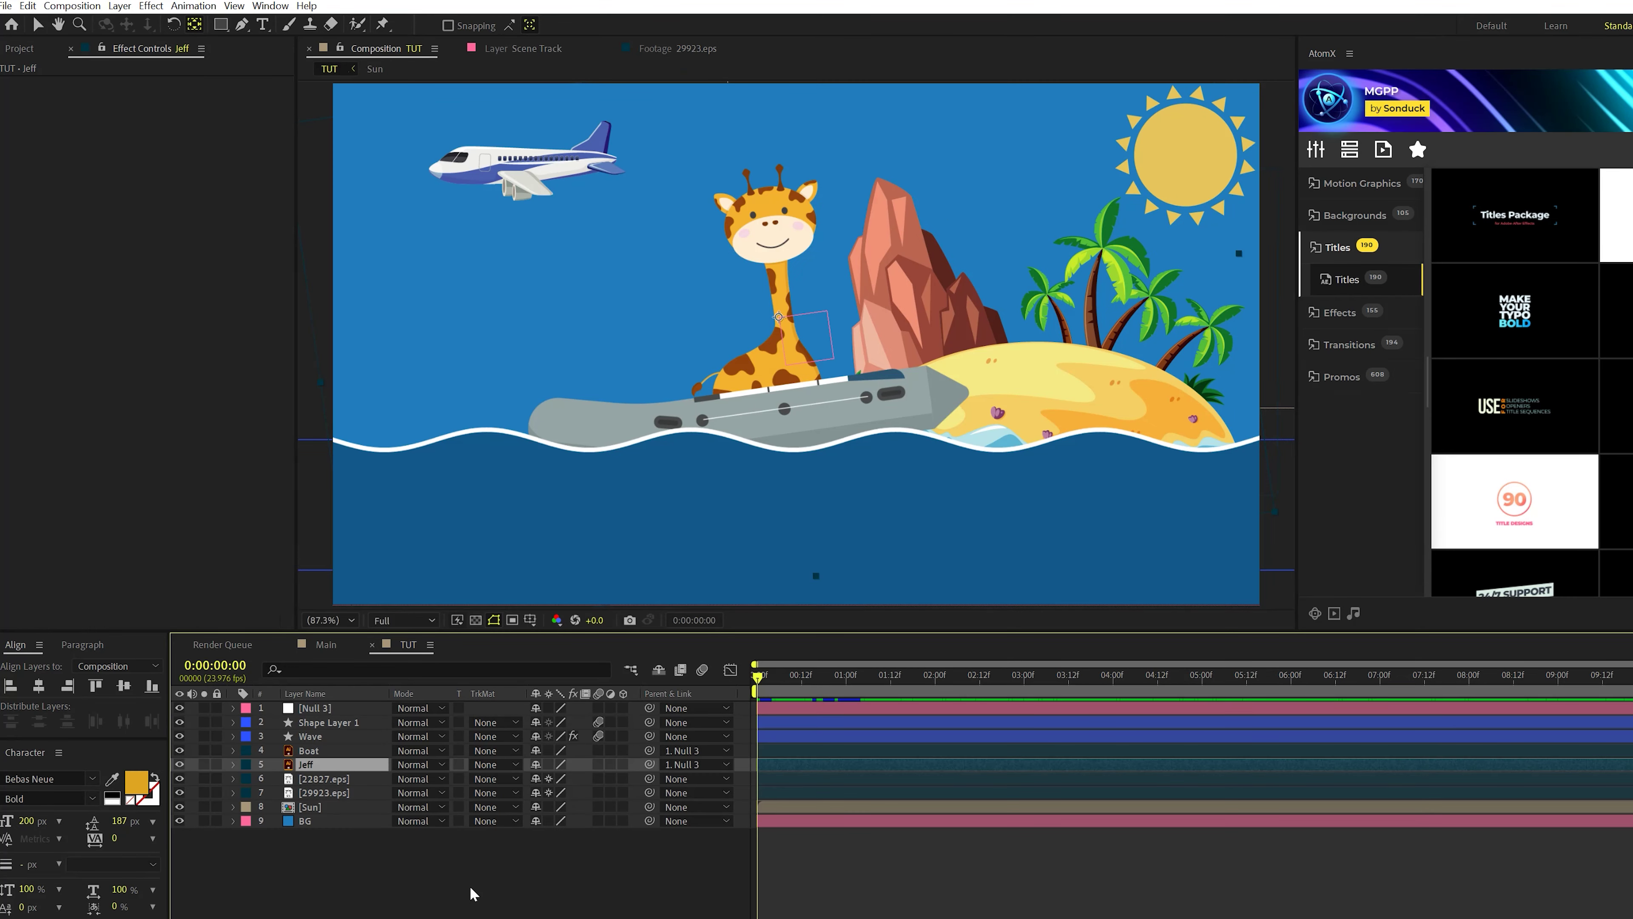
pyautogui.doubleClick(288, 769)
pyautogui.click(383, 26)
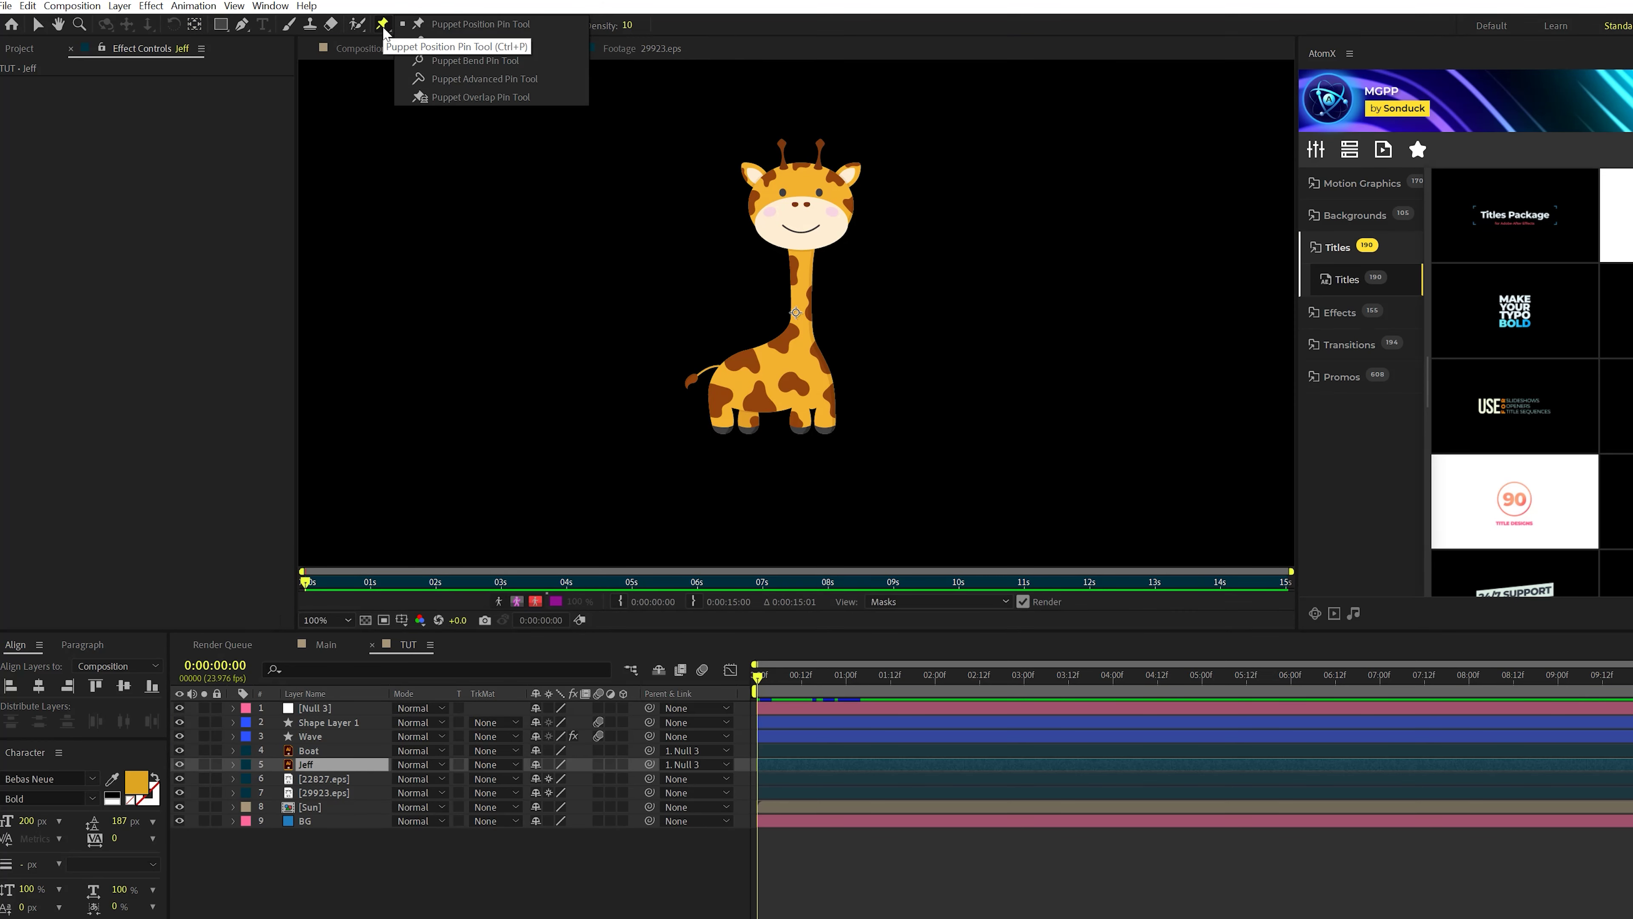
pyautogui.press('.')
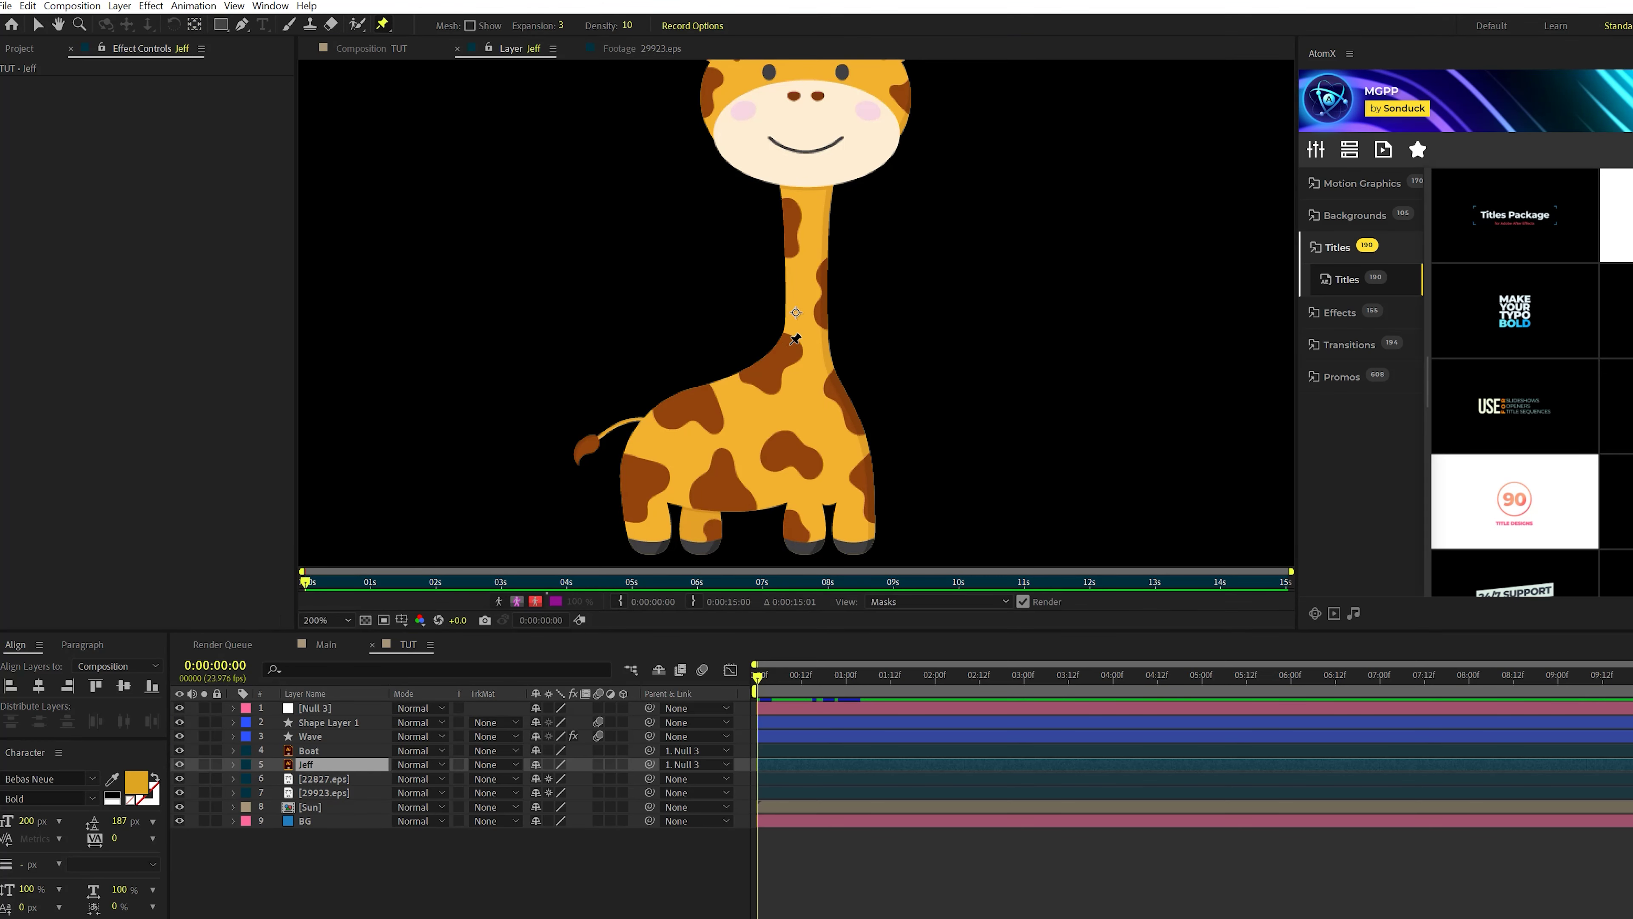
# Step: Place seven puppet pins along the giraffe's back, neck, chest, lower body and front leg
pyautogui.click(669, 405)
pyautogui.click(708, 388)
pyautogui.click(793, 374)
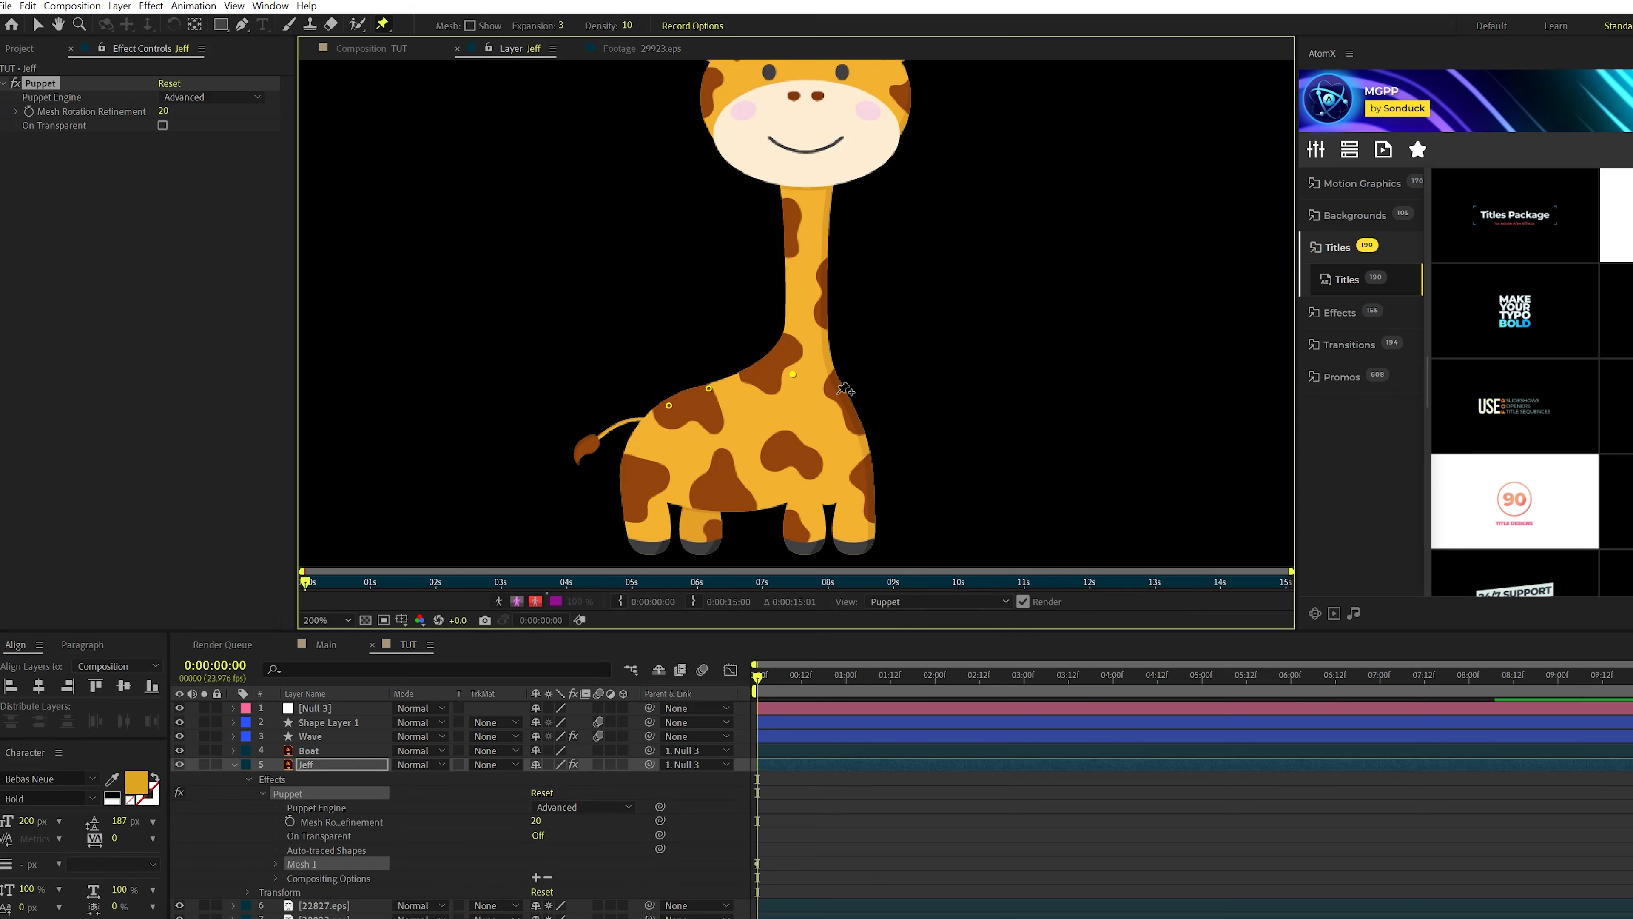
pyautogui.click(838, 394)
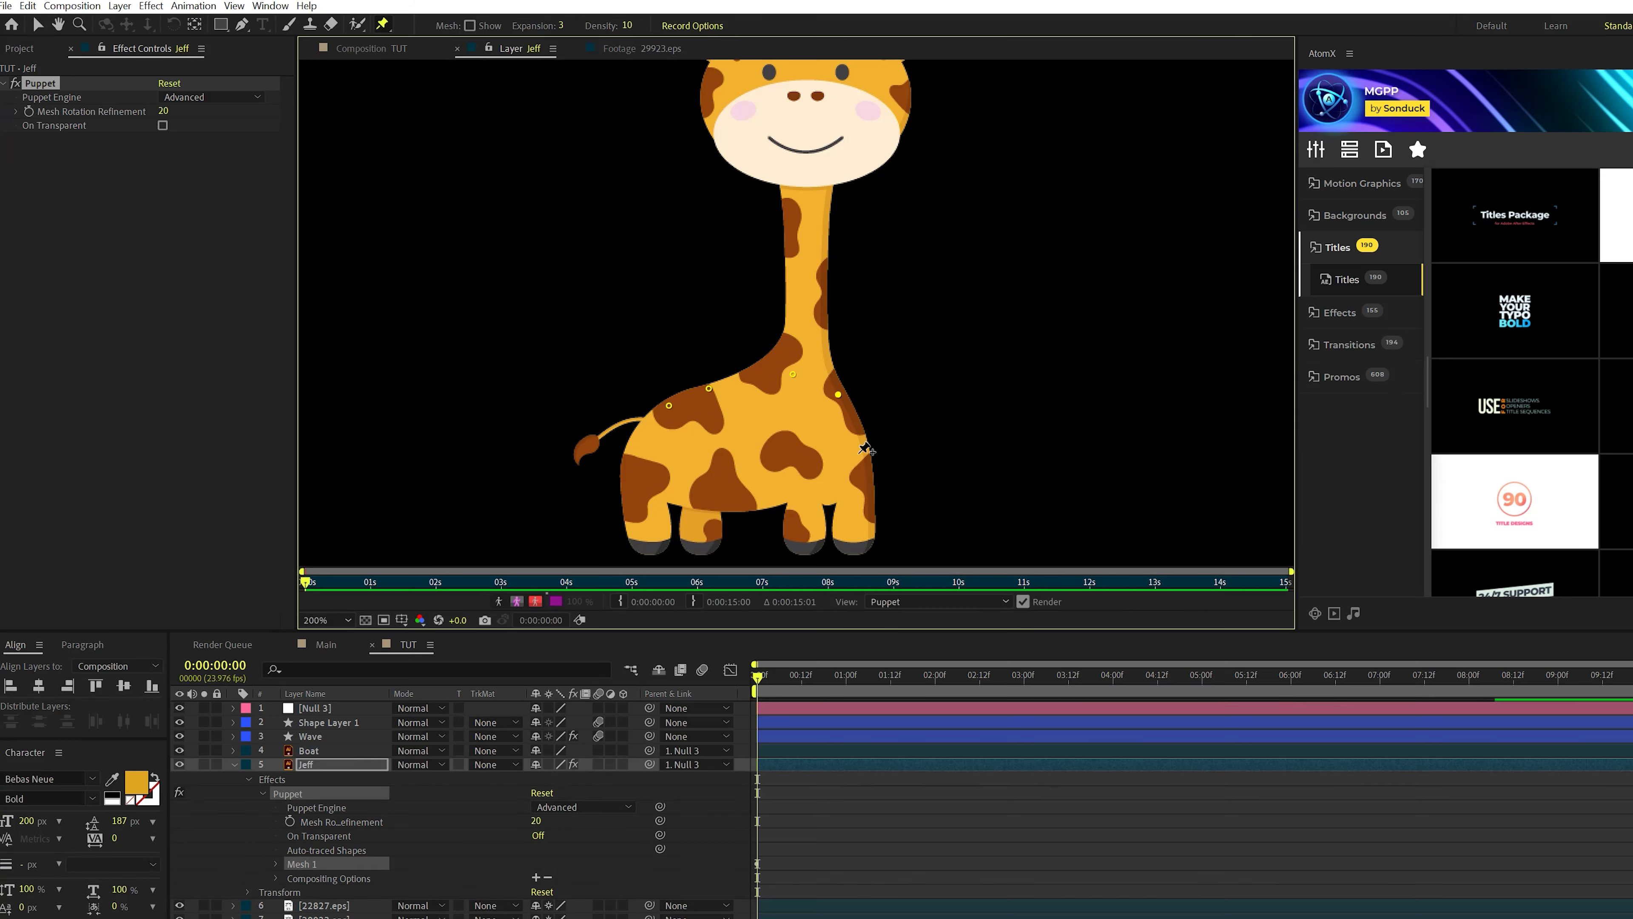
pyautogui.click(640, 496)
pyautogui.click(643, 445)
pyautogui.click(730, 430)
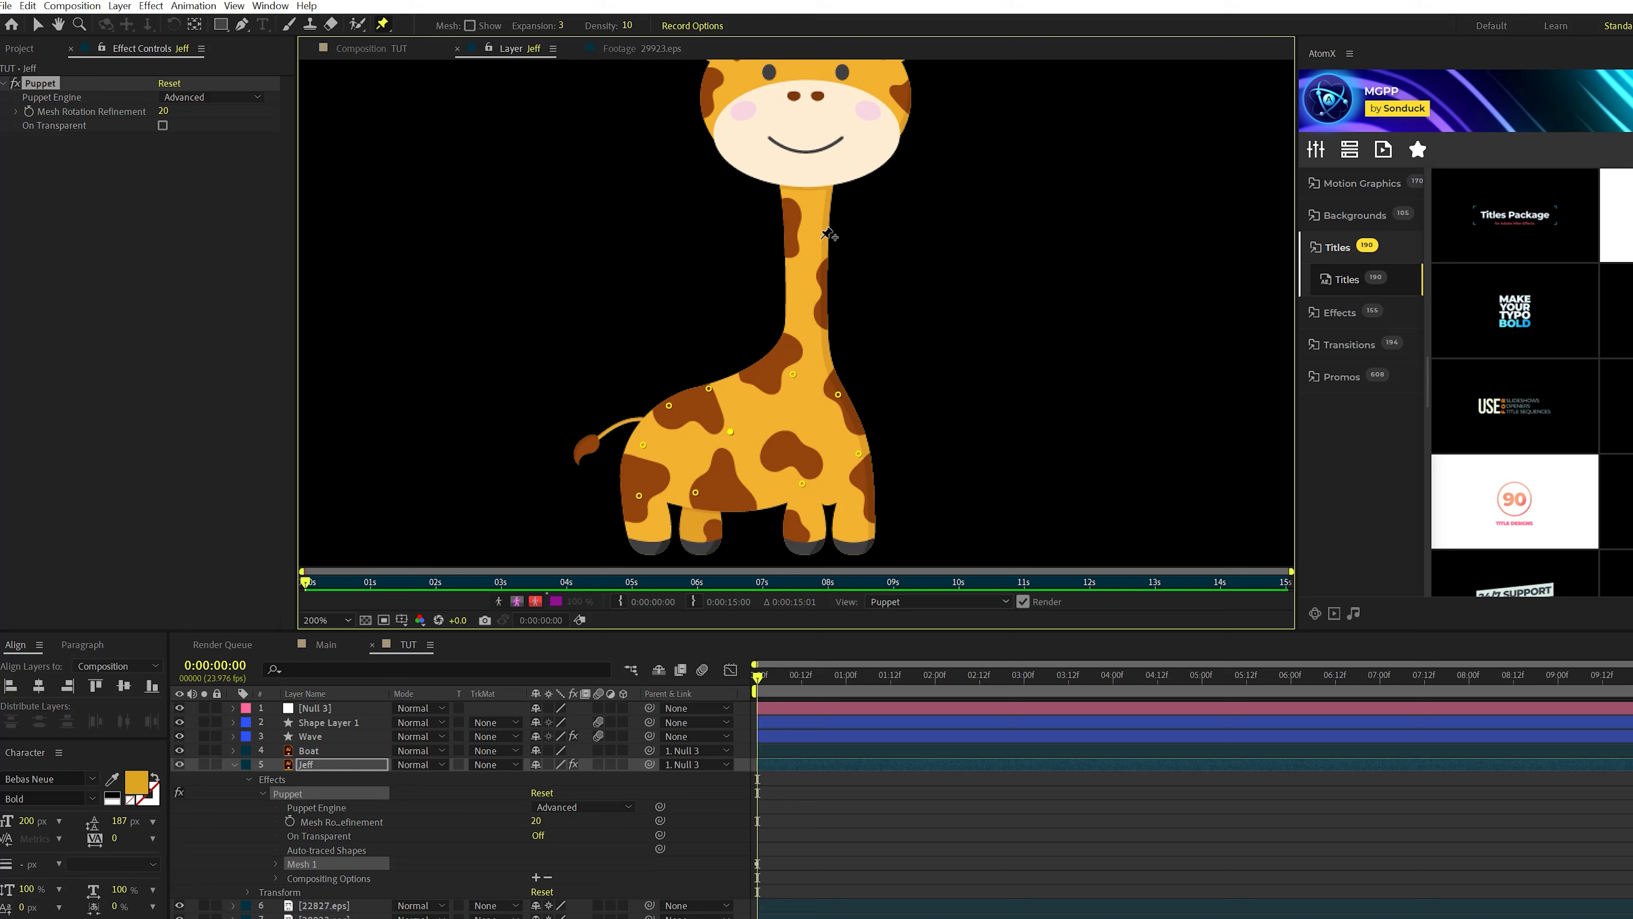
pyautogui.press(',')
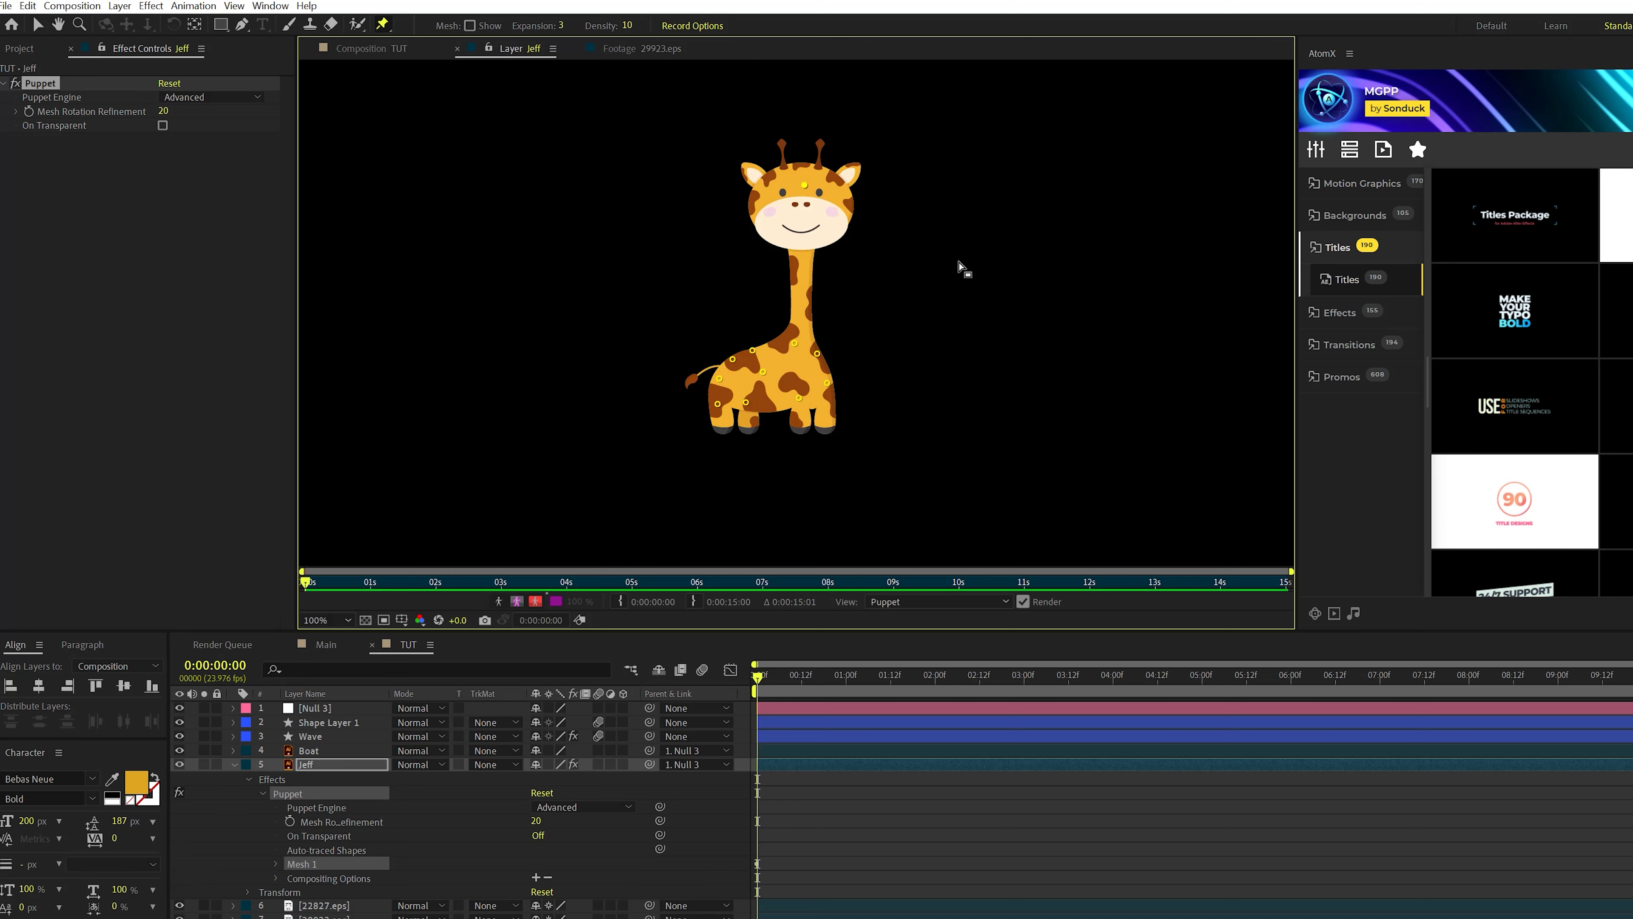
# Step: At frame 9, bend the giraffe's head and neck to the right with a puppet pin
pyautogui.moveTo(757, 686); pyautogui.dragTo(800, 683)
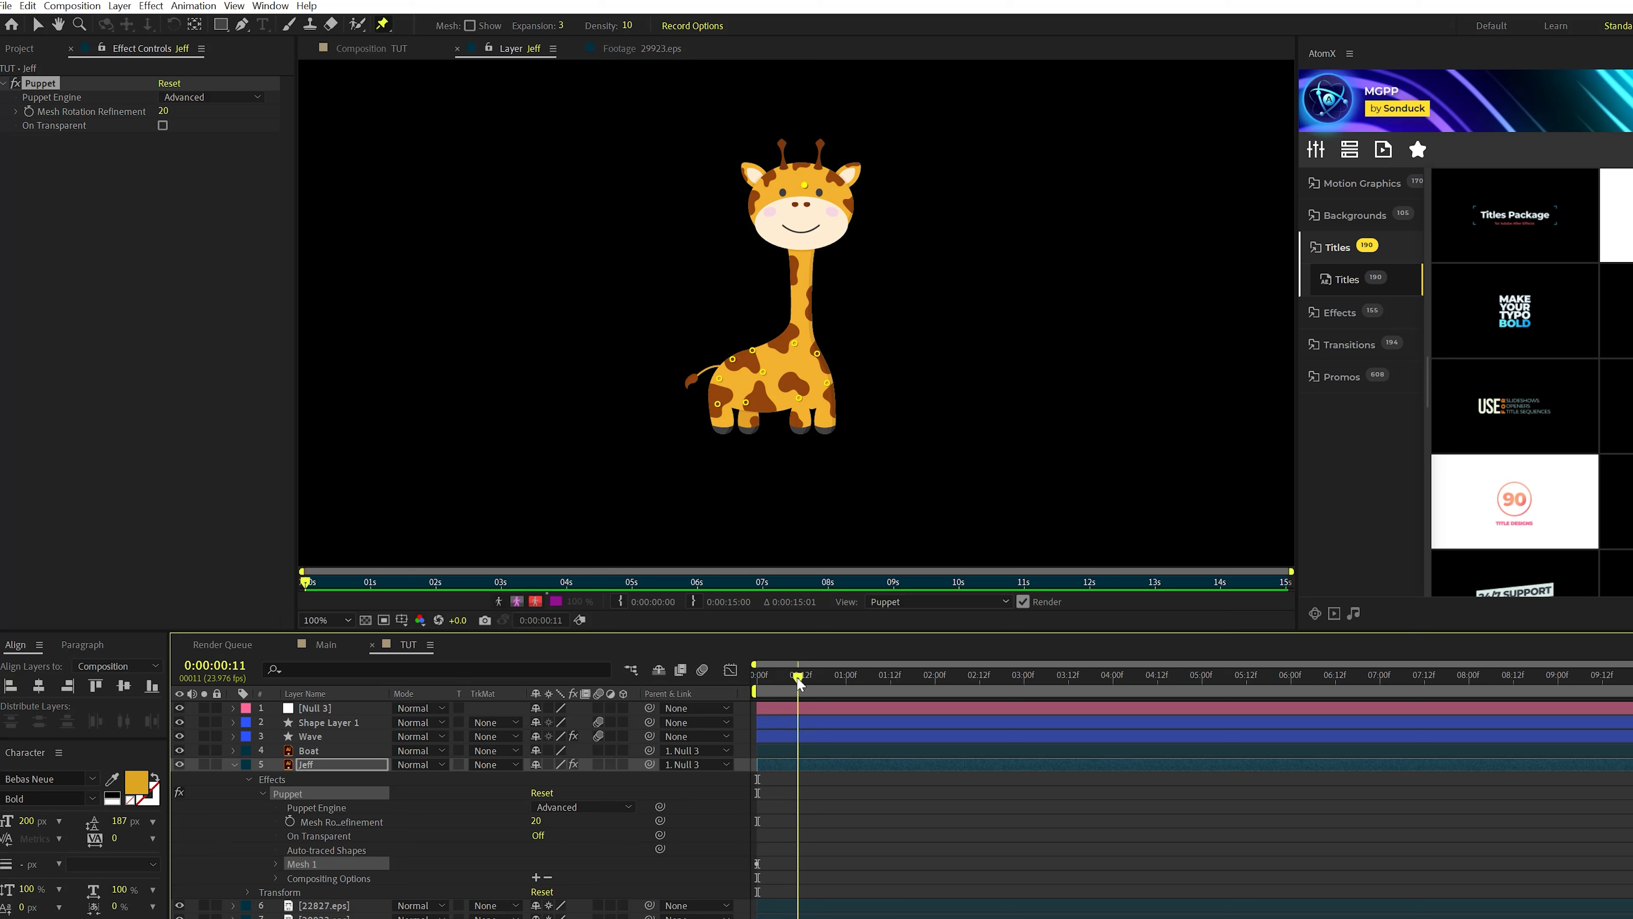
pyautogui.moveTo(805, 187); pyautogui.dragTo(853, 202)
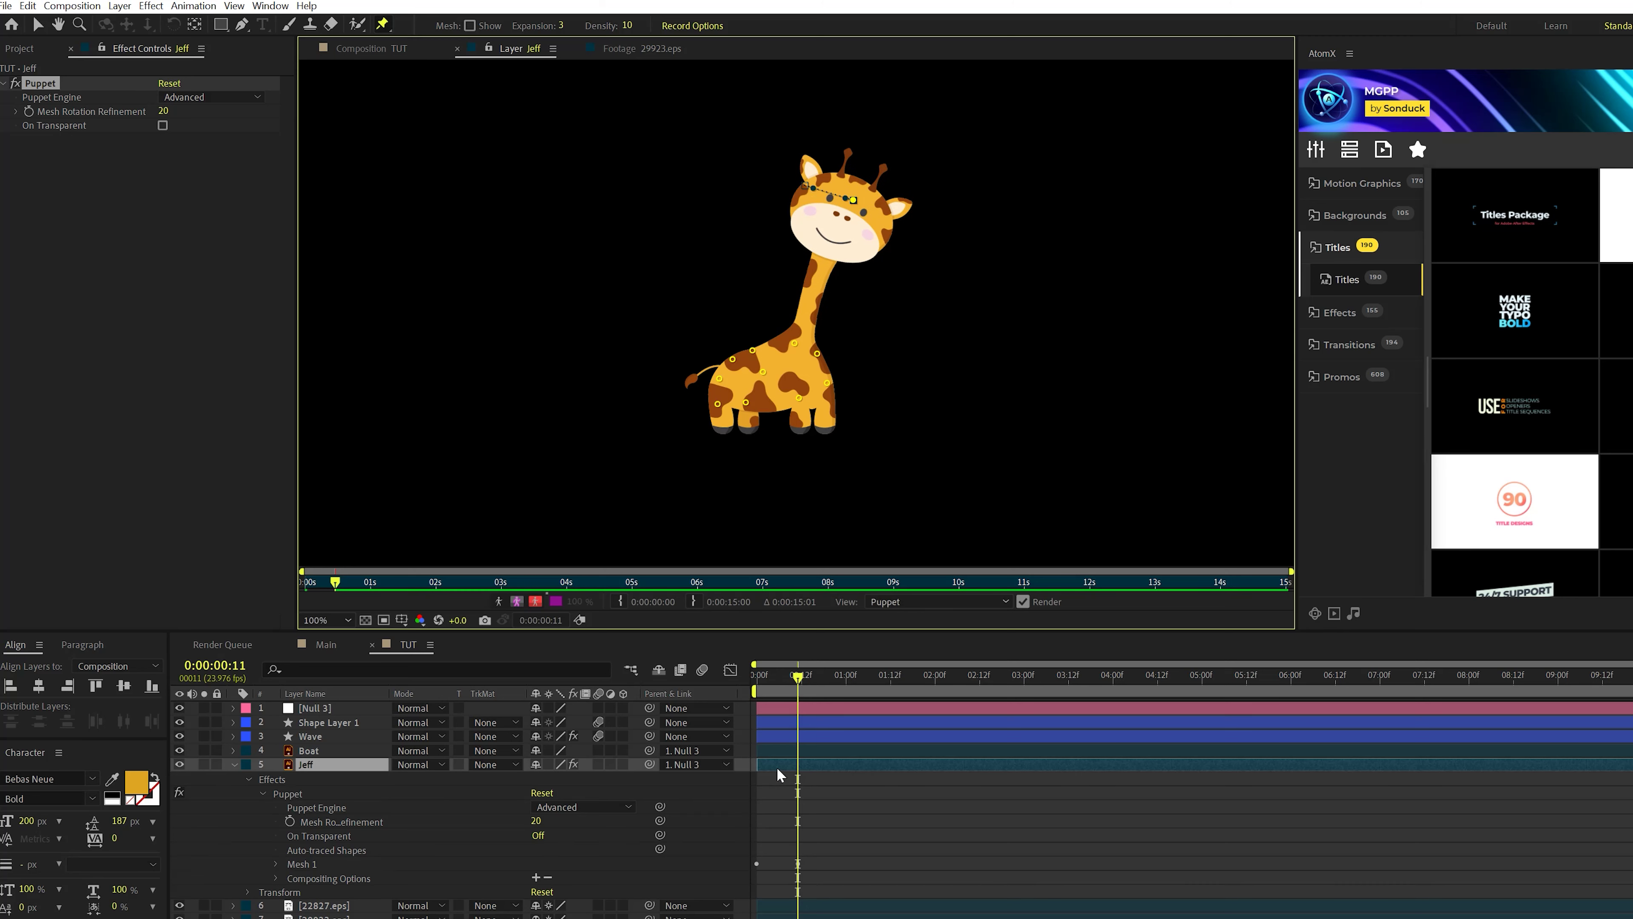
pyautogui.press('u')
pyautogui.scroll(-2, 776, 768)
pyautogui.scroll(2, 855, 835)
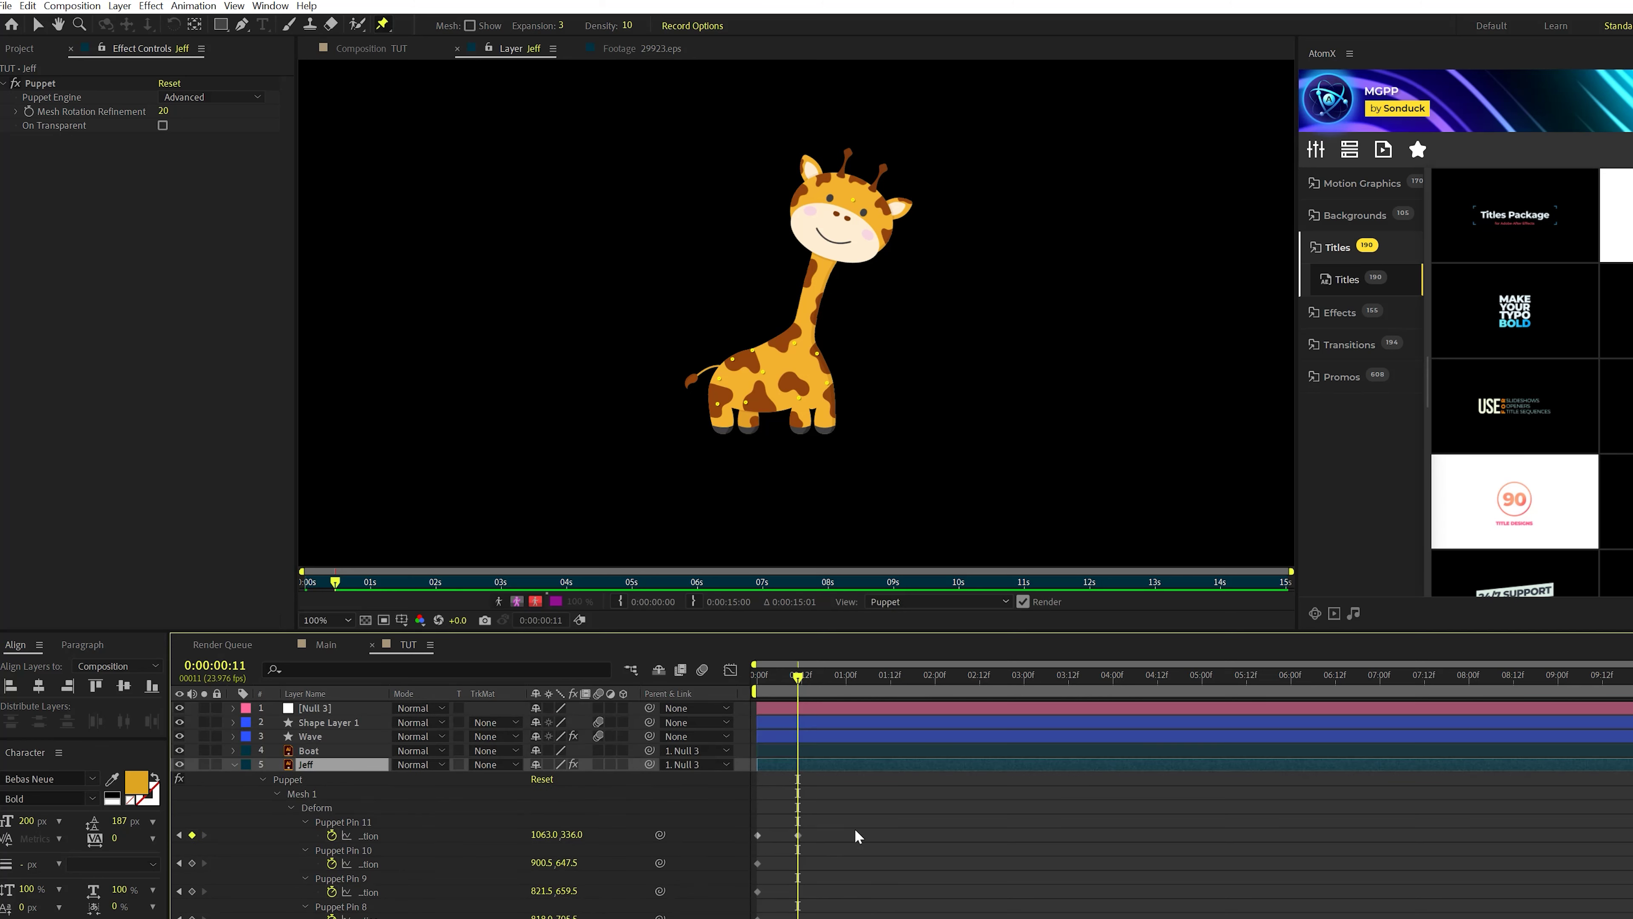
pyautogui.moveTo(797, 677); pyautogui.dragTo(831, 677)
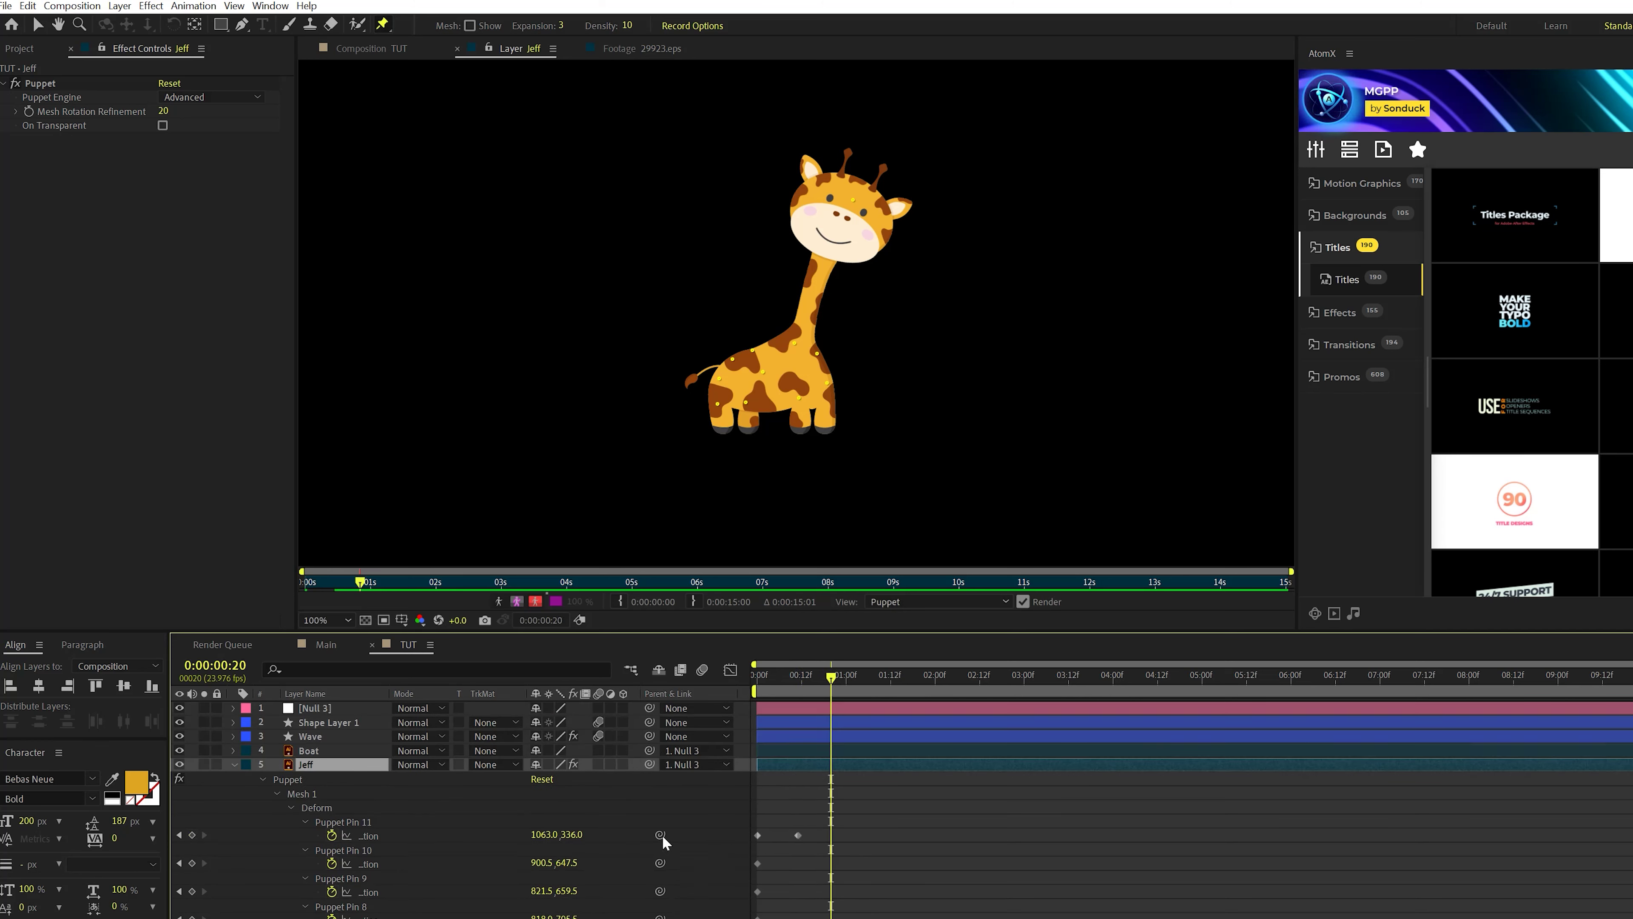
# Step: Add a loopOut("pingpong") expression to Puppet Pin 11's position and preview the animation
pyautogui.keyDown('alt'); pyautogui.click(332, 835); pyautogui.keyUp('alt')
pyautogui.write('lo')
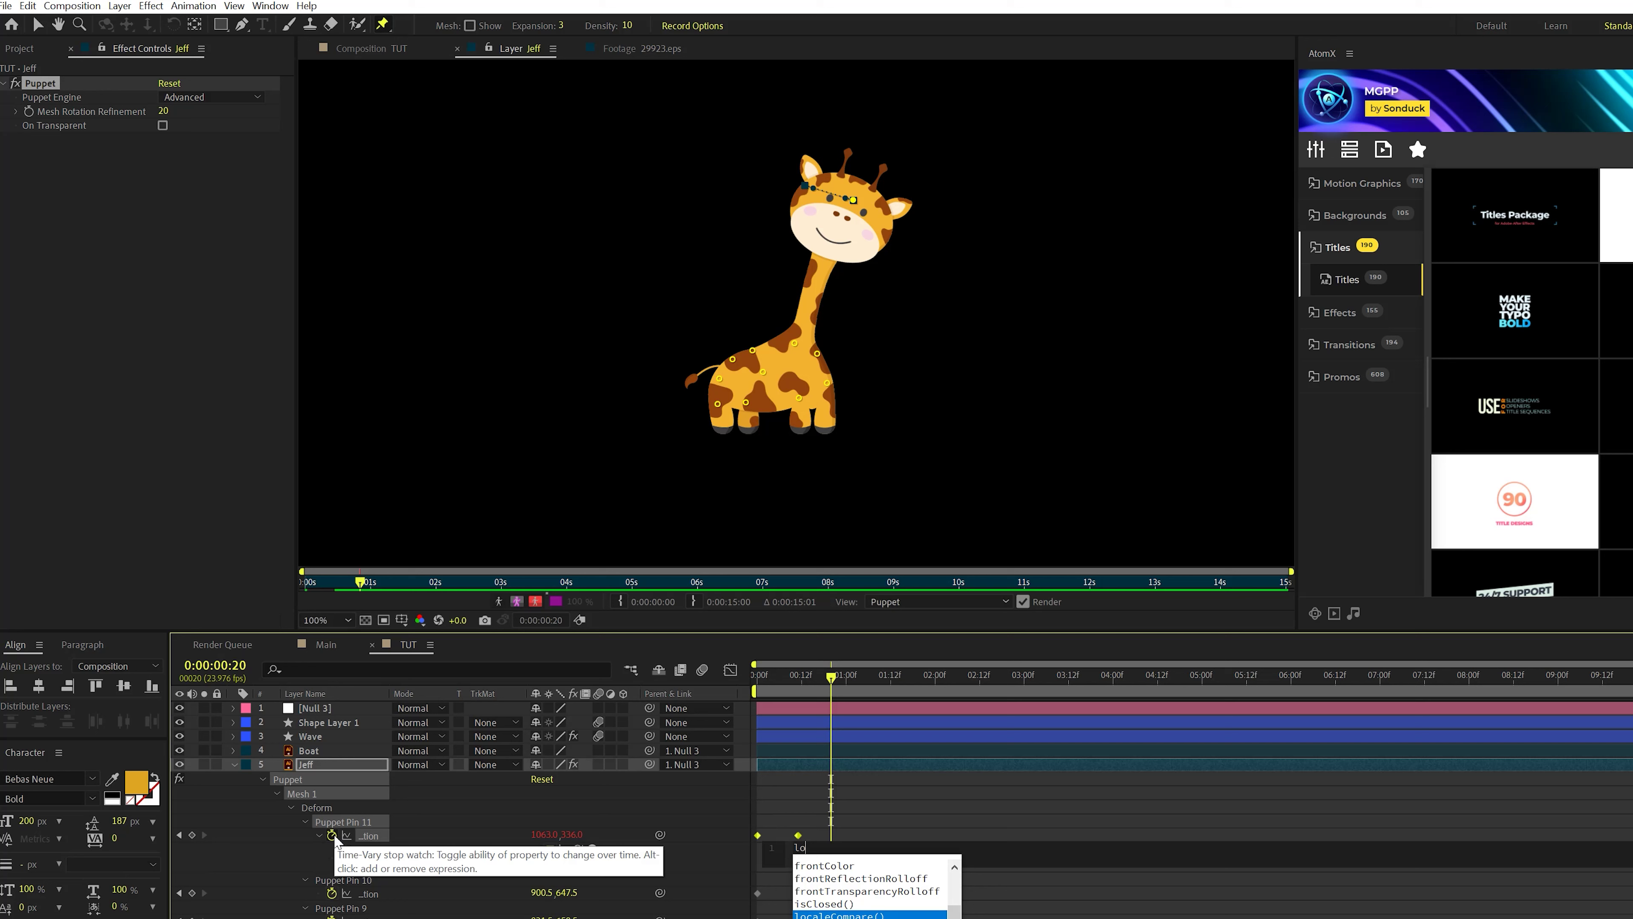
pyautogui.write('oo')
pyautogui.press('BackSpace')
pyautogui.write('pOut()')
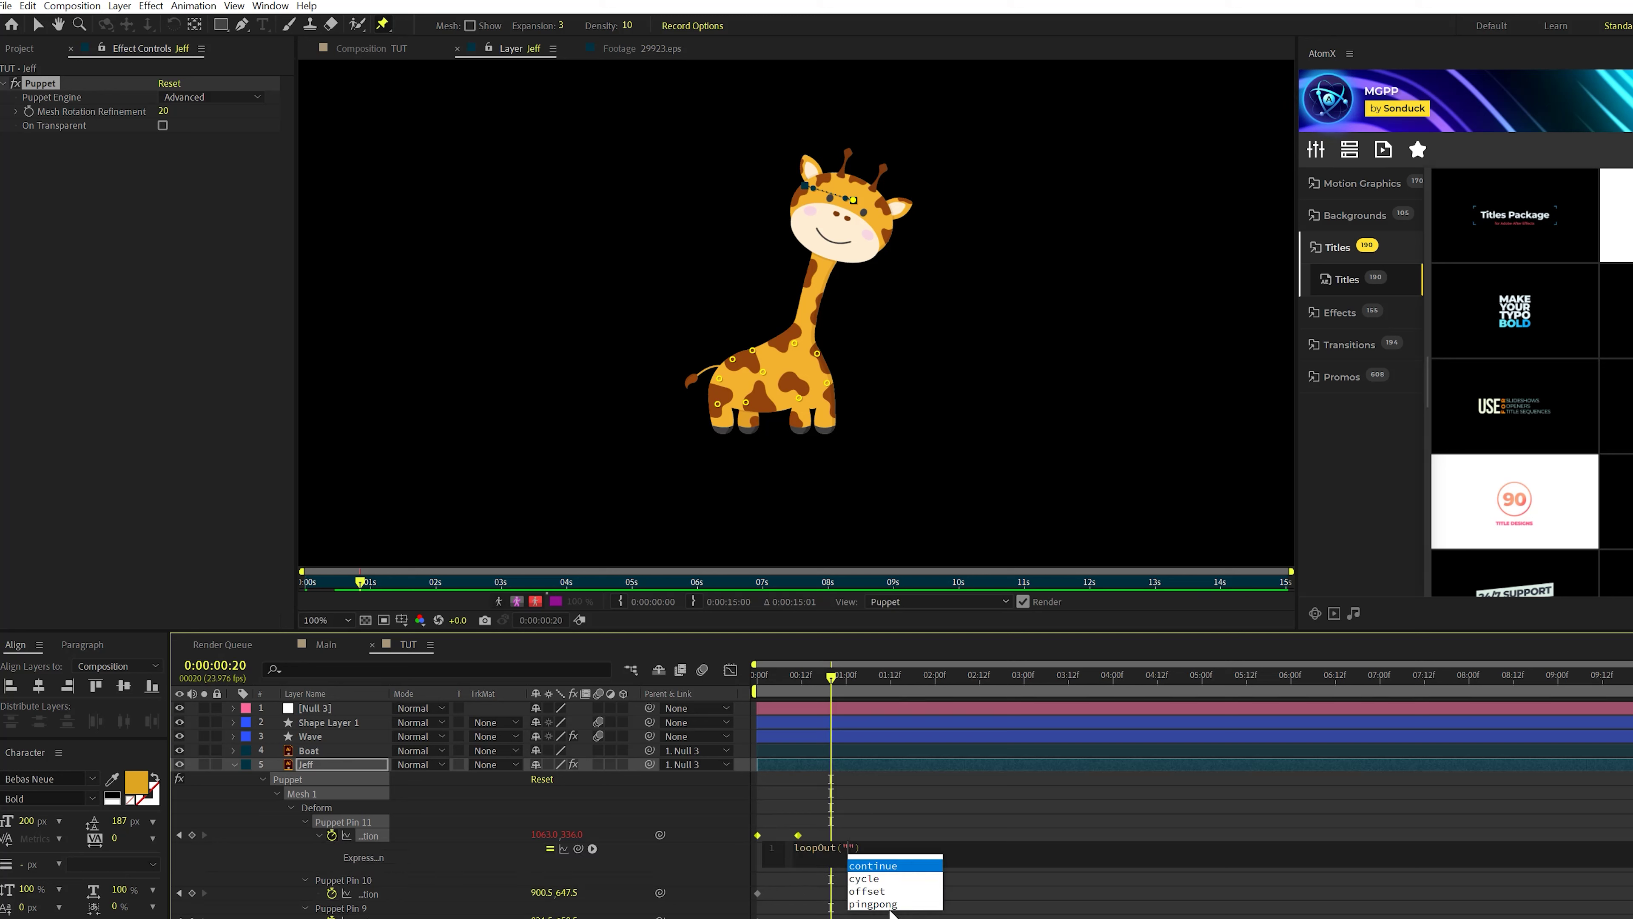
pyautogui.click(890, 907)
pyautogui.click(834, 804)
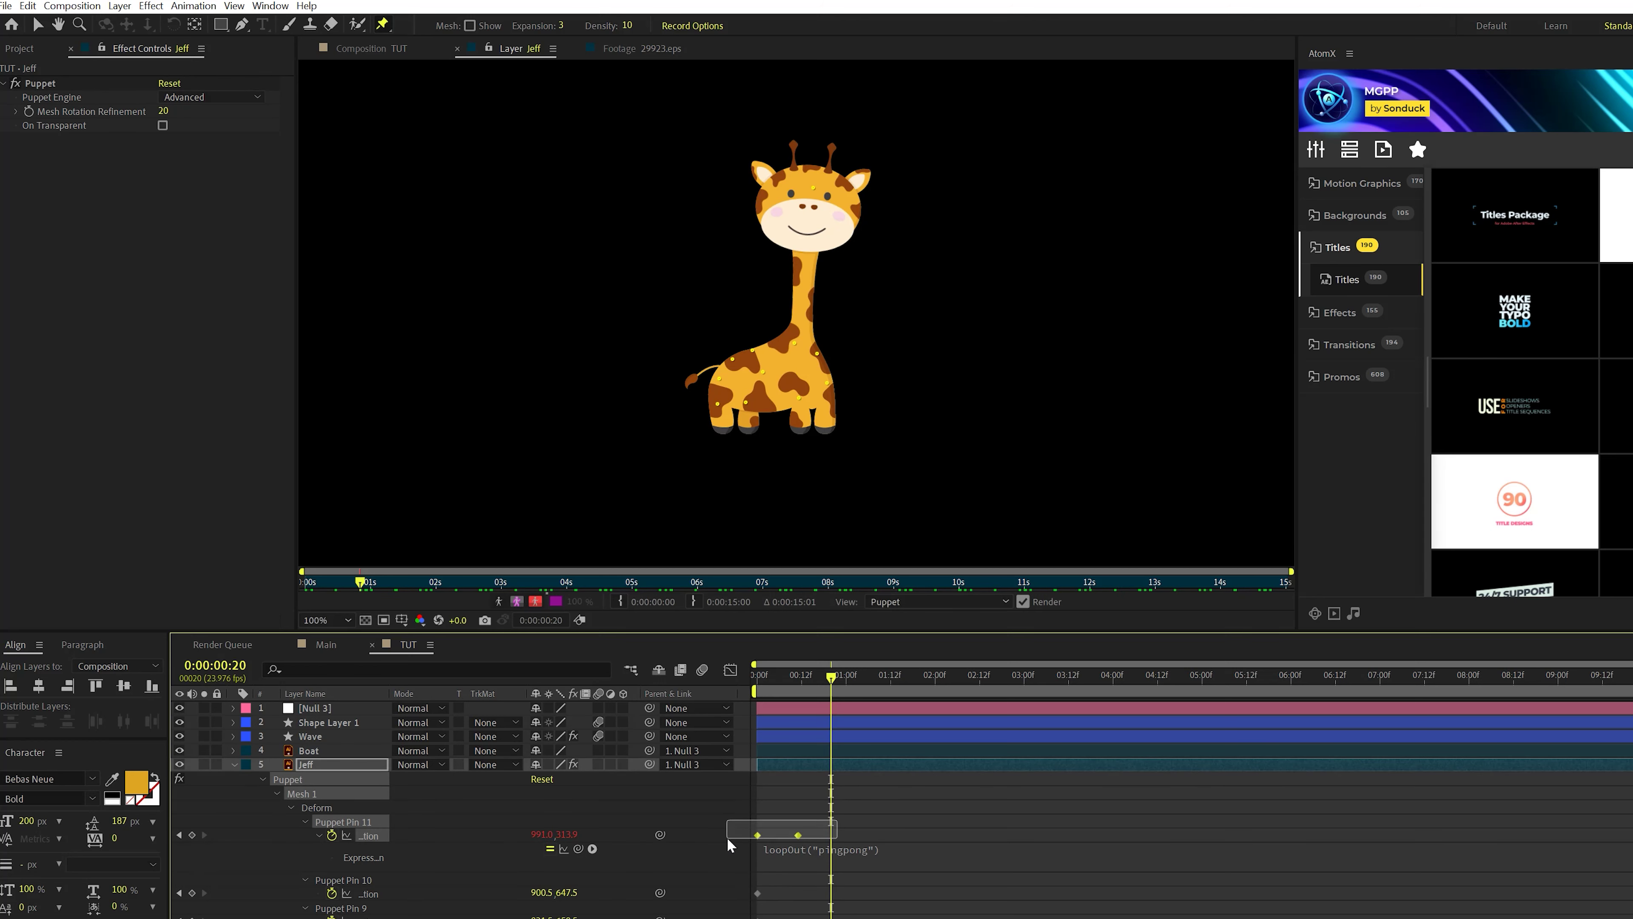
pyautogui.click(237, 769)
pyautogui.press('space')
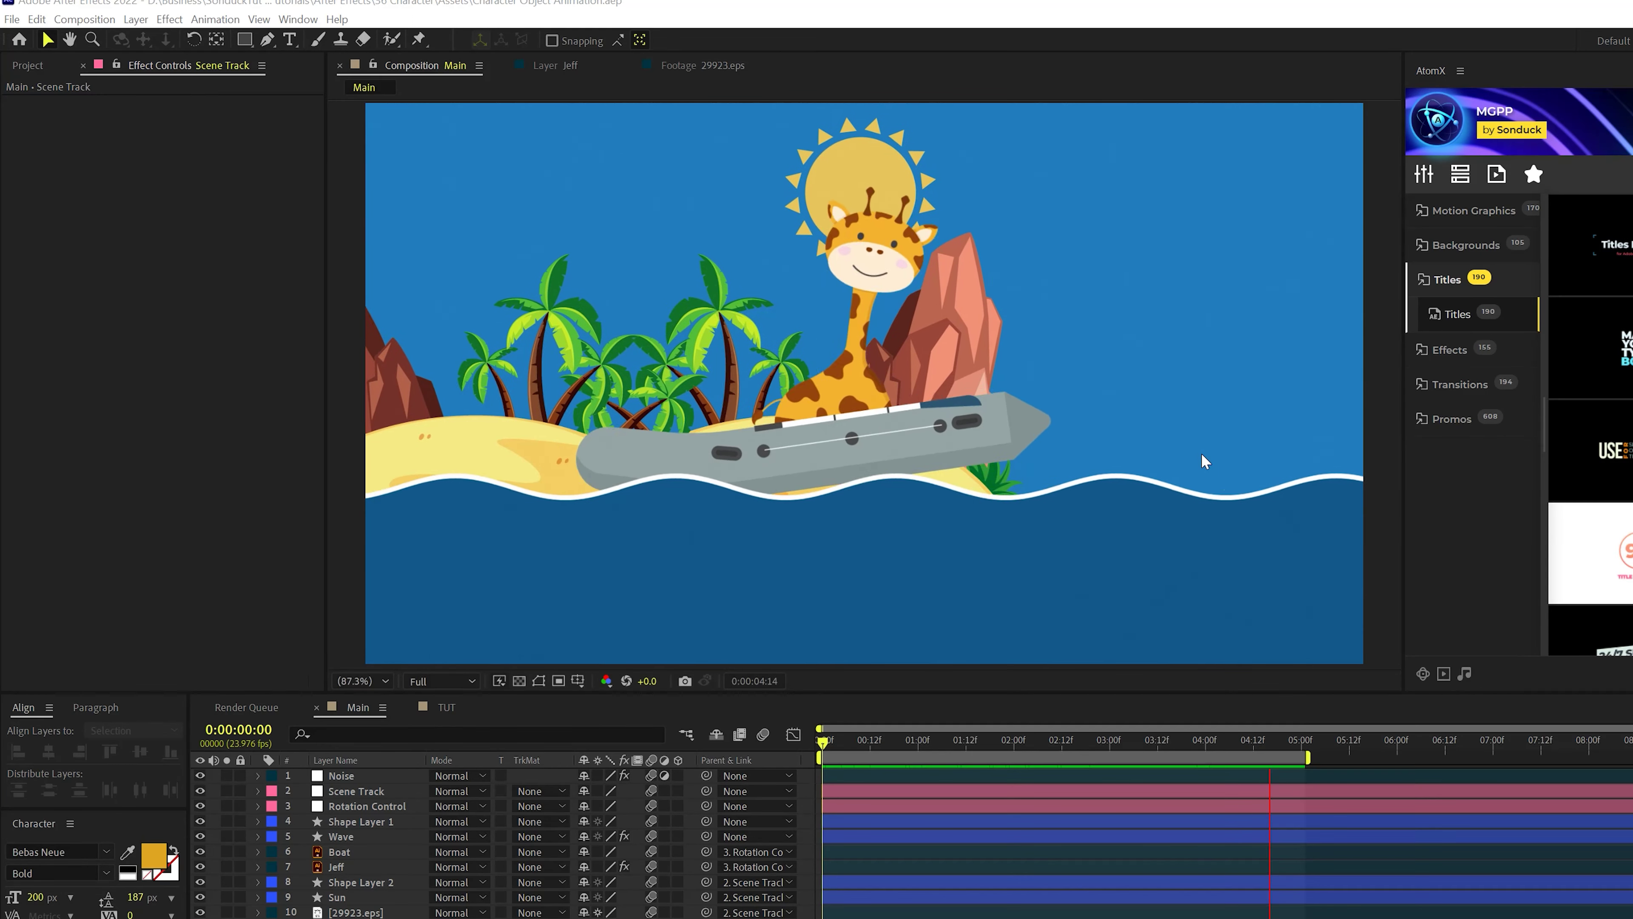
# Step: Go back to the TUT composition once the Main preview has played
pyautogui.click(447, 706)
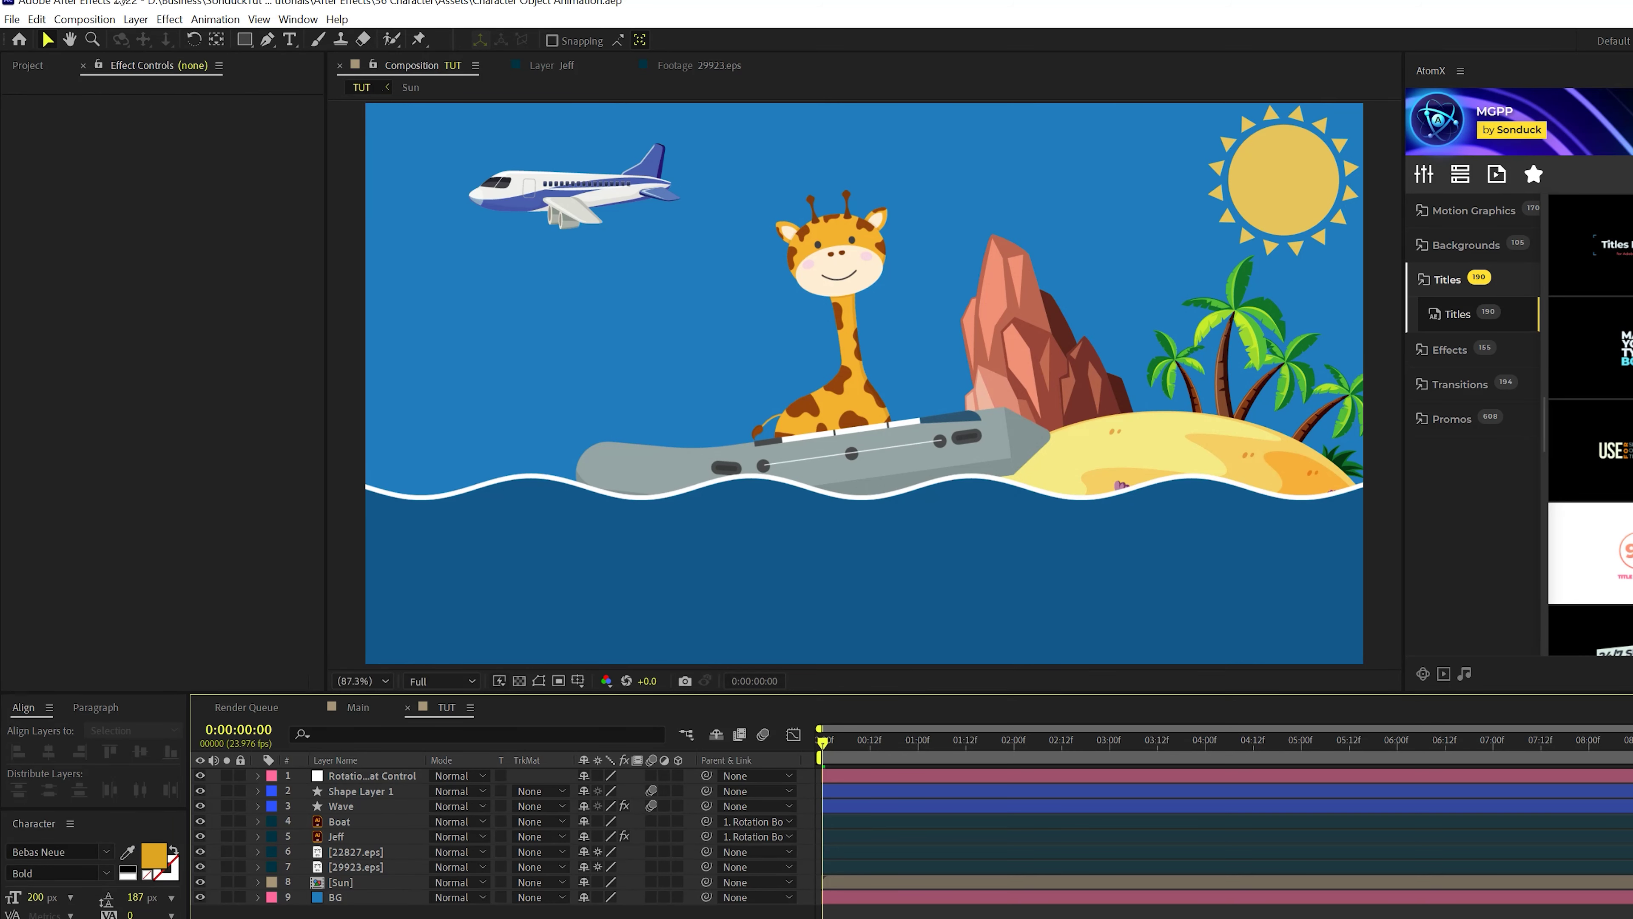
# Step: Add the Scene Cam null and make it the parent of 22827.eps, 29923.eps and Sun
pyautogui.click(152, 16)
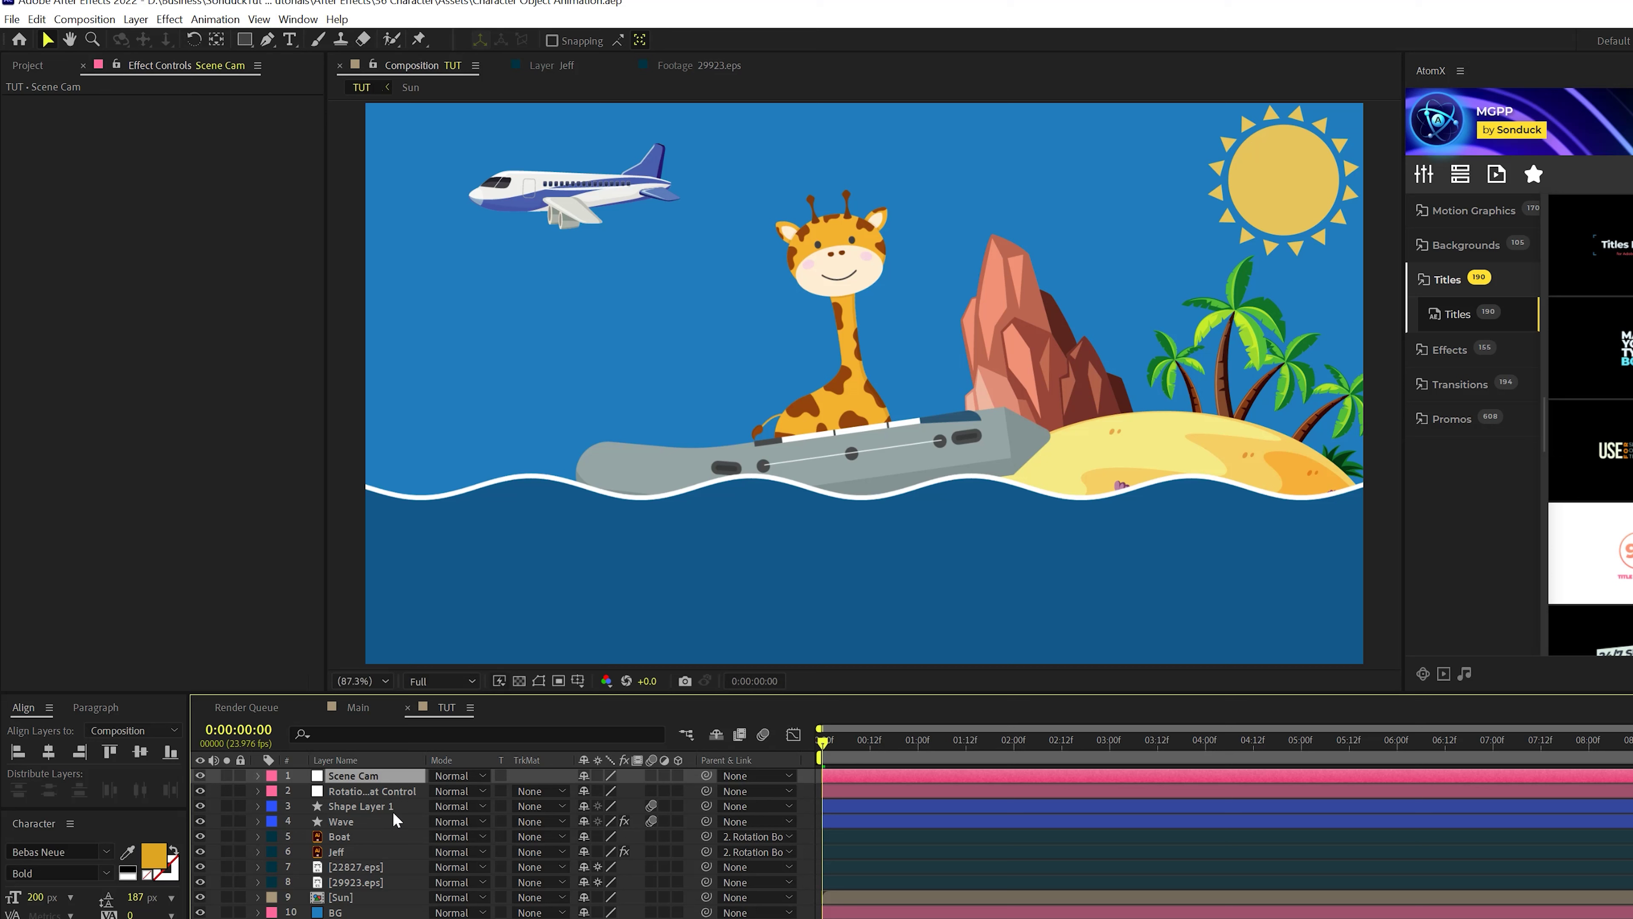
pyautogui.click(353, 867)
pyautogui.keyDown('shift'); pyautogui.click(348, 882); pyautogui.keyUp('shift')
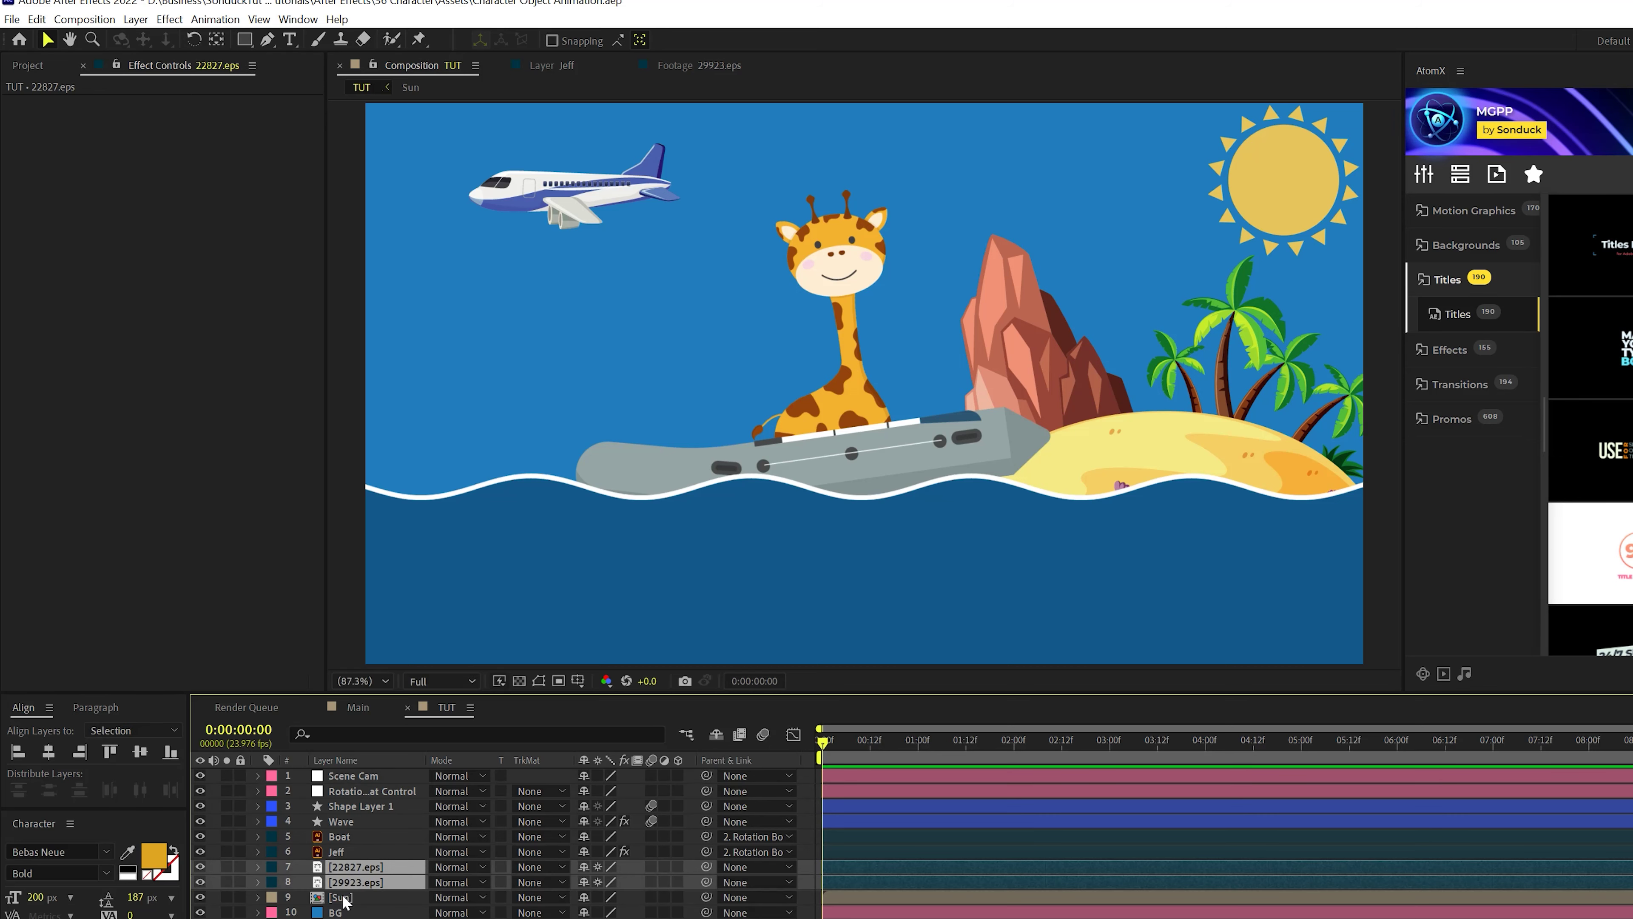
pyautogui.keyDown('shift'); pyautogui.click(344, 898); pyautogui.keyUp('shift')
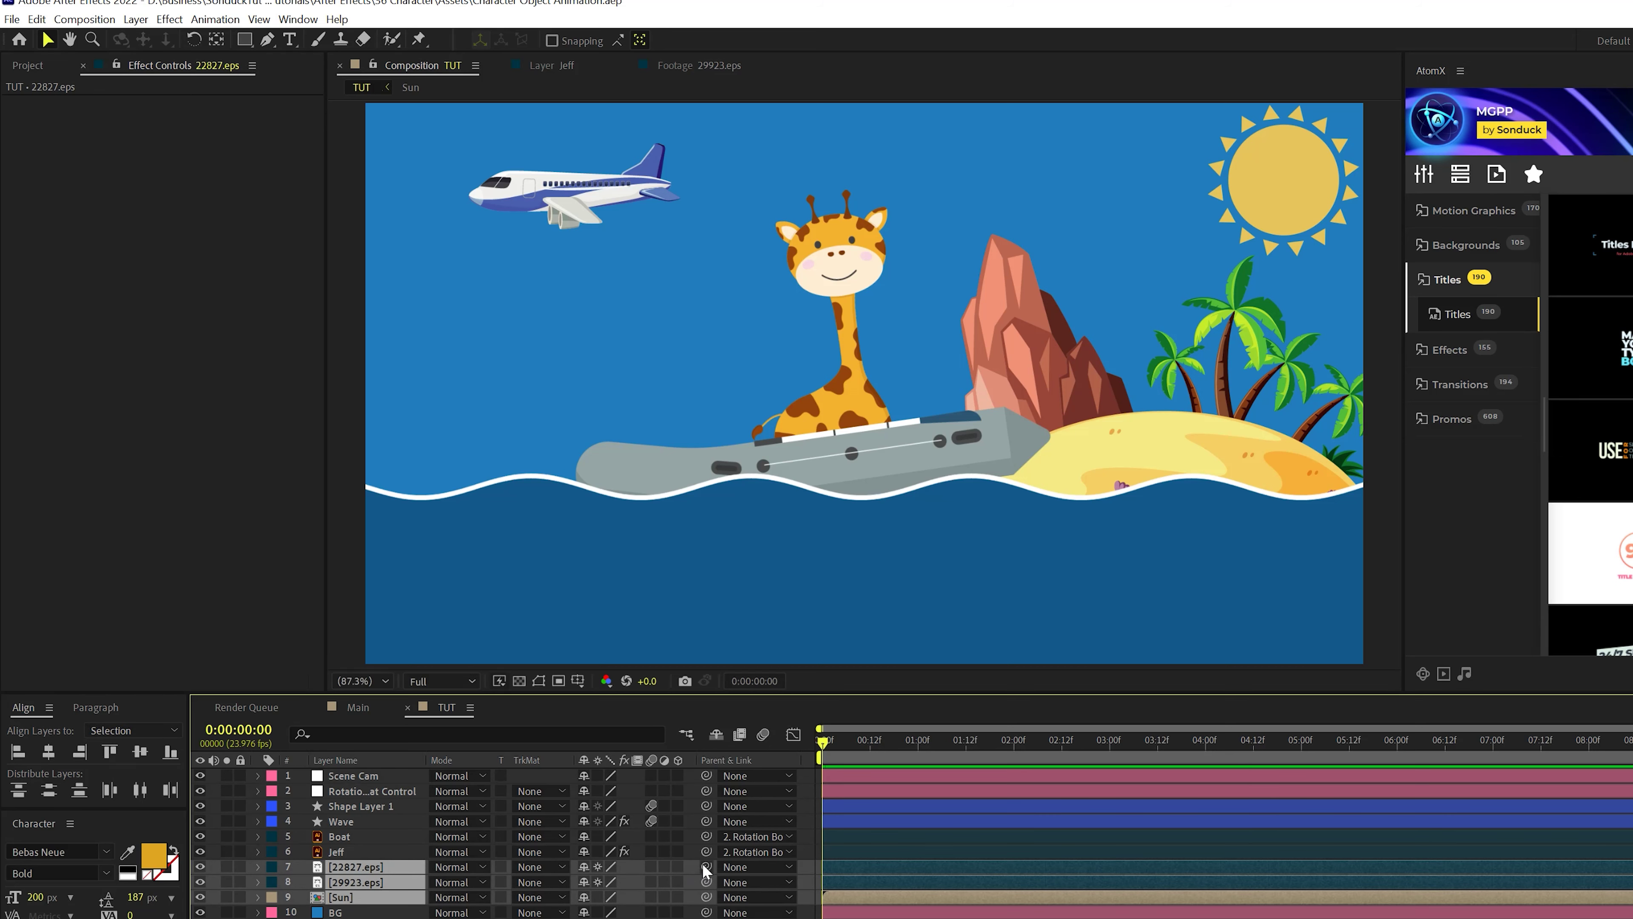
pyautogui.moveTo(706, 866); pyautogui.dragTo(339, 775)
pyautogui.click(340, 775)
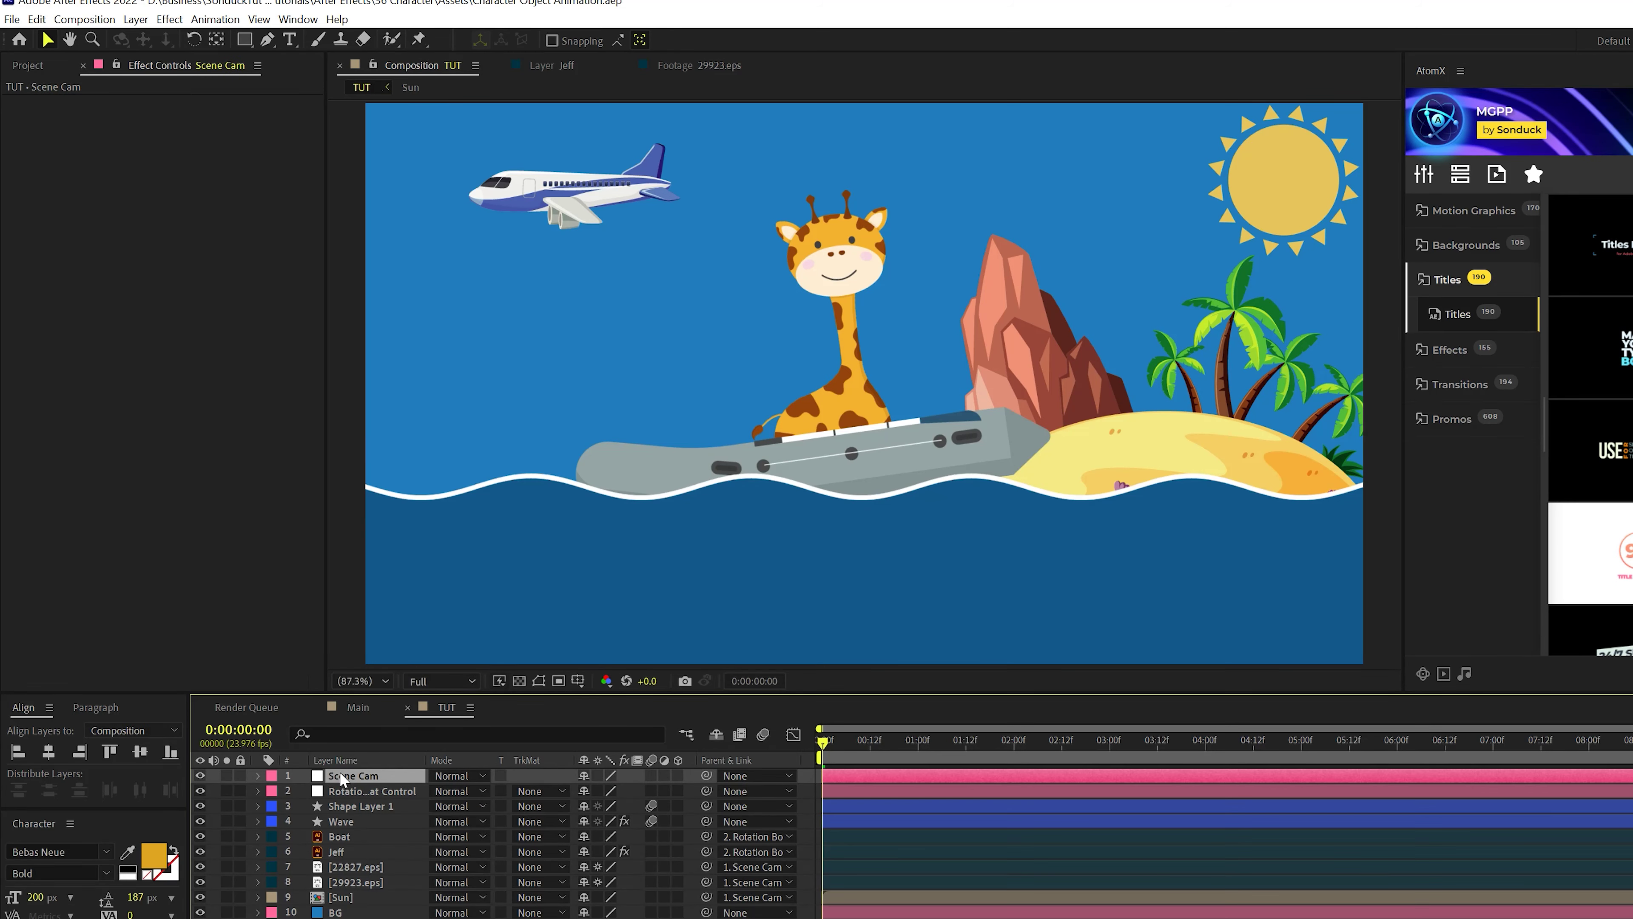
# Step: Set Scene Cam's Position X to 1404 and add a starting keyframe at 0f
pyautogui.press('p')
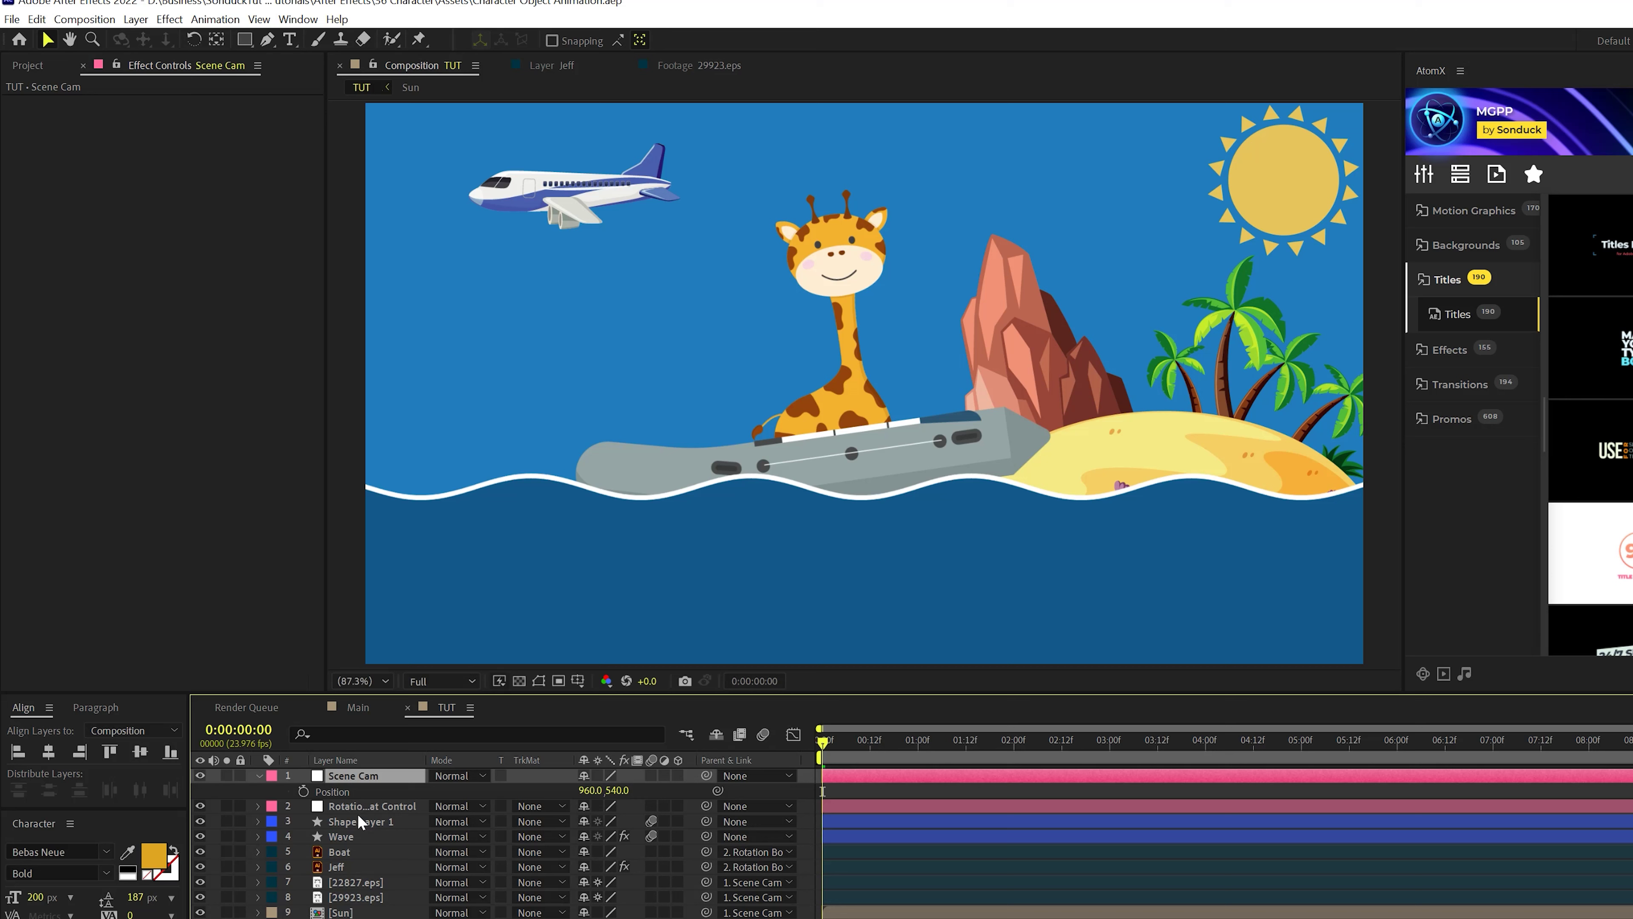
pyautogui.moveTo(594, 790); pyautogui.dragTo(993, 792)
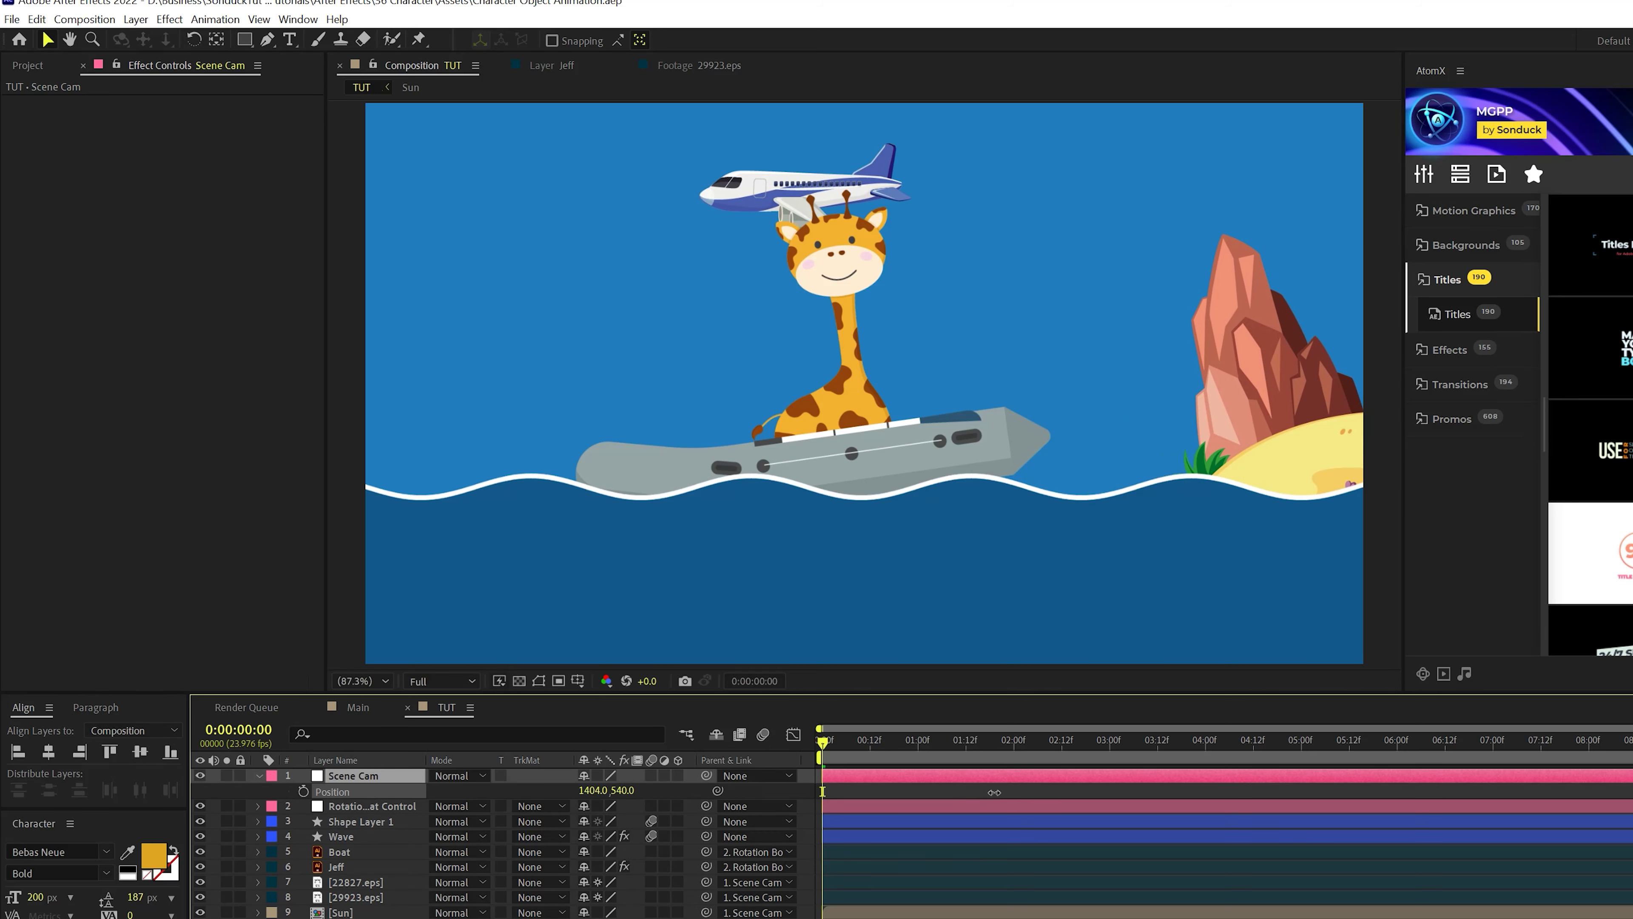
pyautogui.click(303, 790)
# Step: At five seconds, move Scene Cam's X to 144 to pan past the island, then preview
pyautogui.moveTo(1071, 744); pyautogui.dragTo(1301, 745)
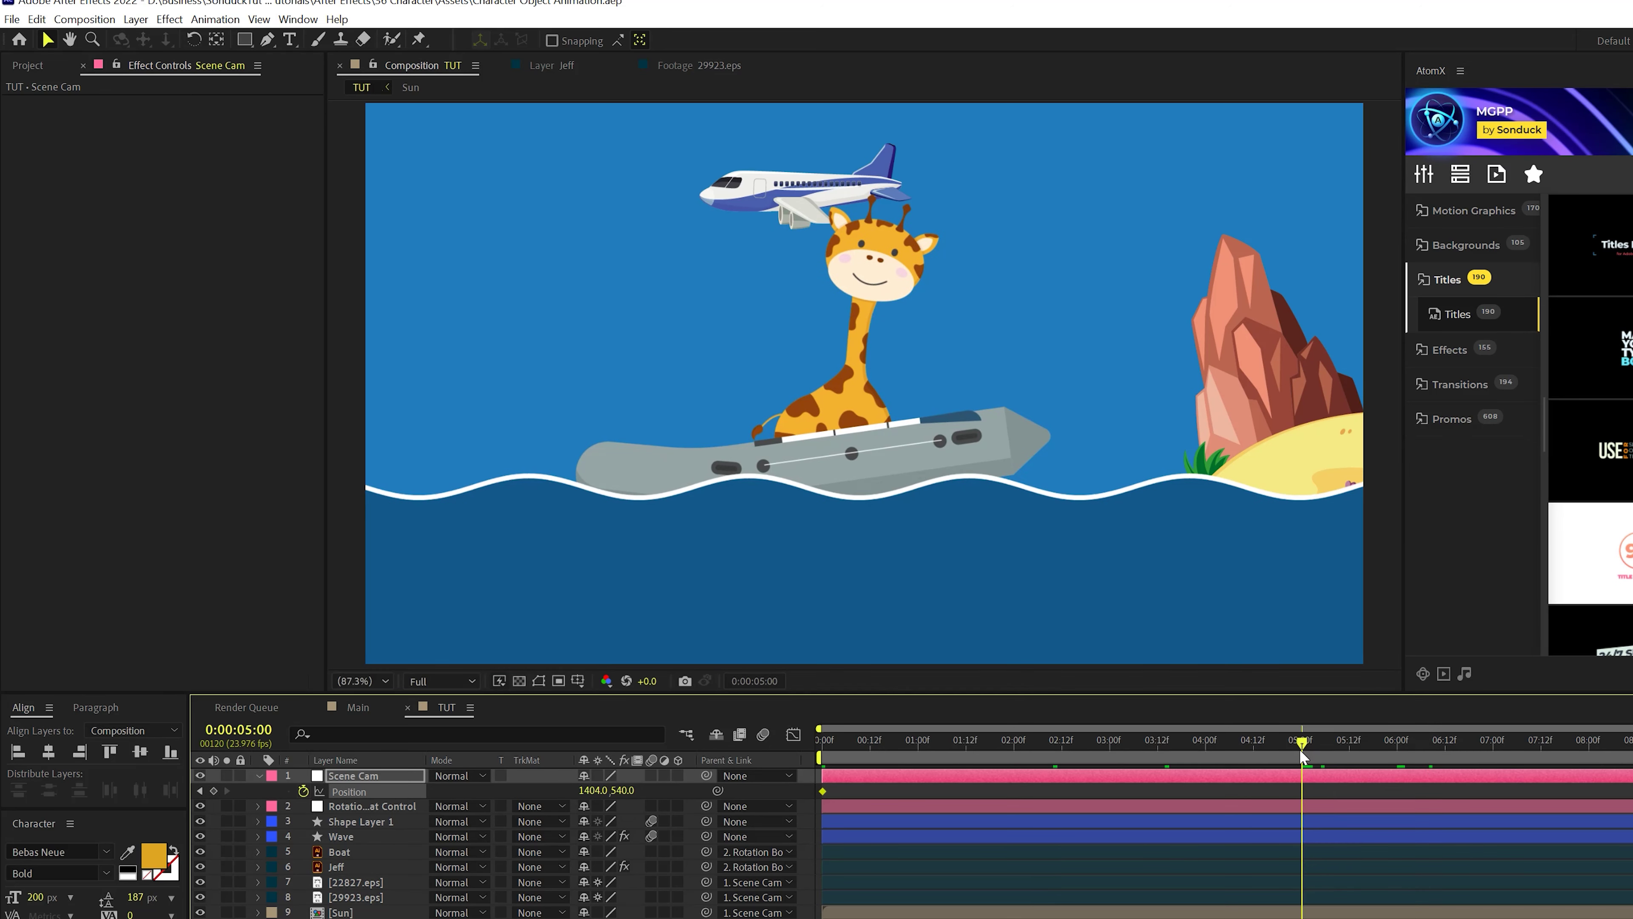
pyautogui.moveTo(592, 790); pyautogui.dragTo(481, 788)
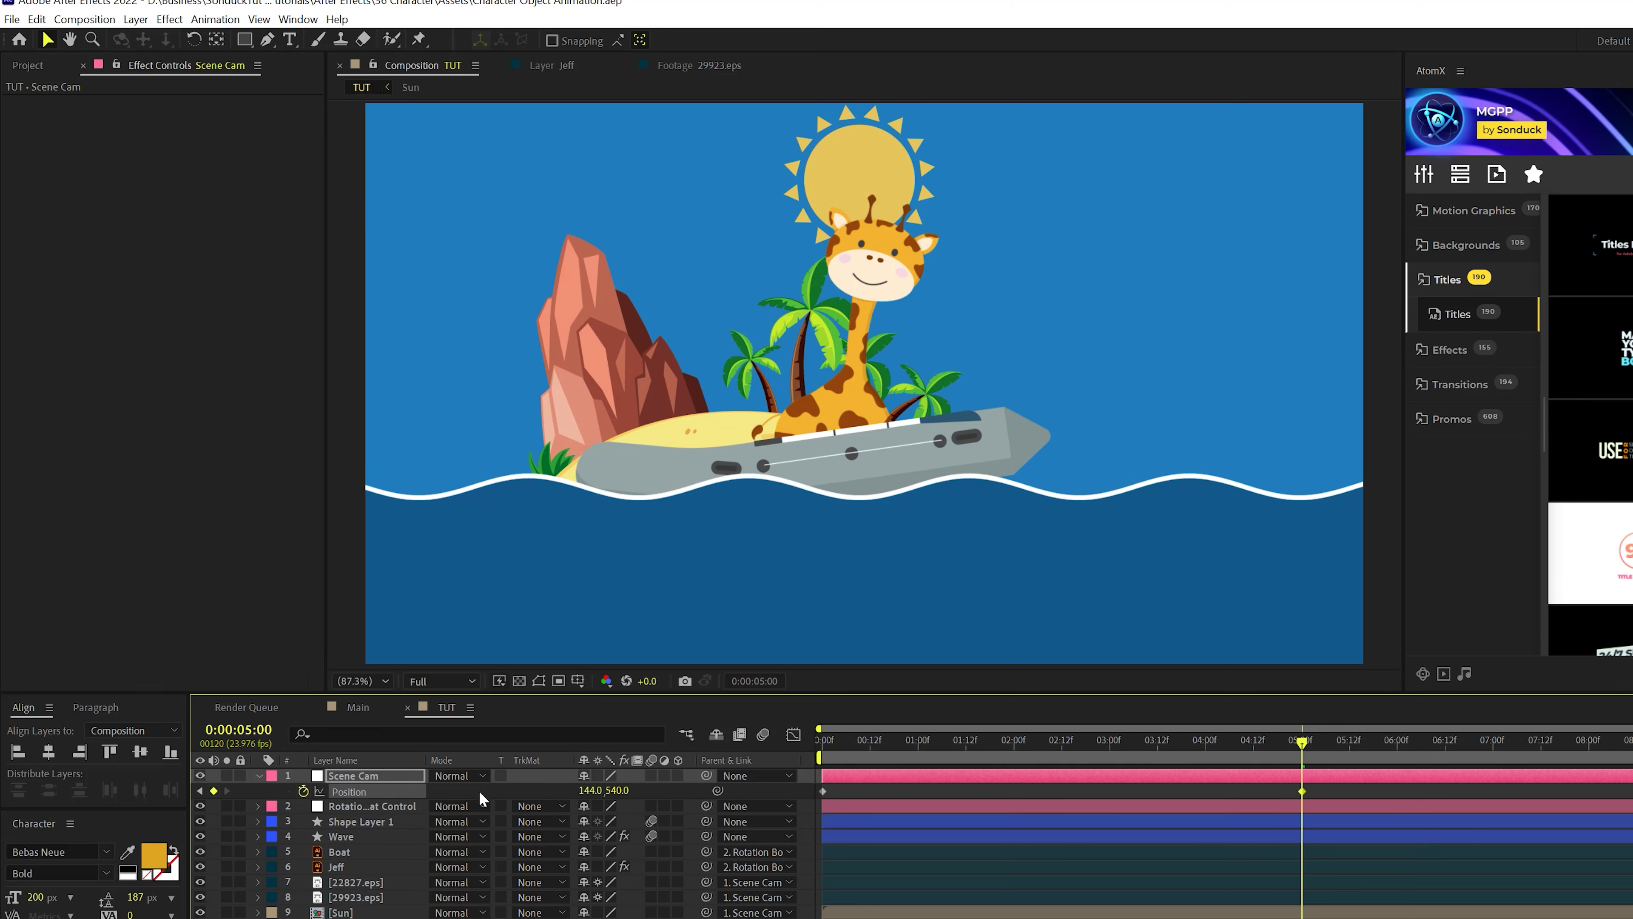
pyautogui.press('F2')
pyautogui.moveTo(1302, 742); pyautogui.dragTo(1202, 746)
pyautogui.press('Home')
pyautogui.press('space')
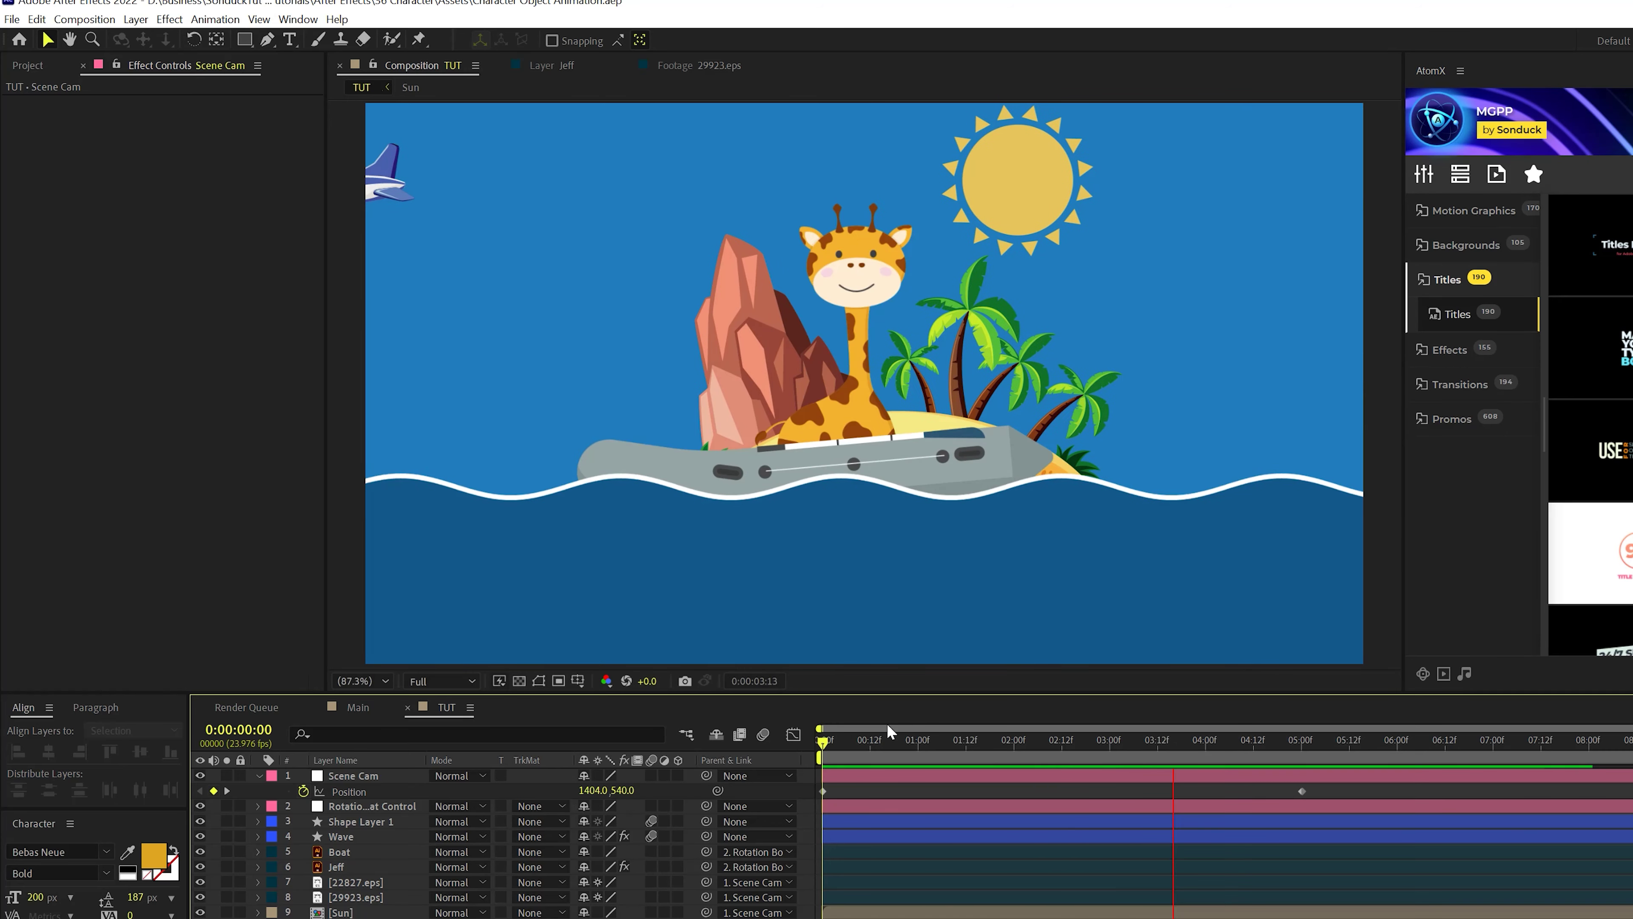
# Step: Place the airplane layer 22827.eps above the rock at X 253.8 with a start keyframe
pyautogui.press('space')
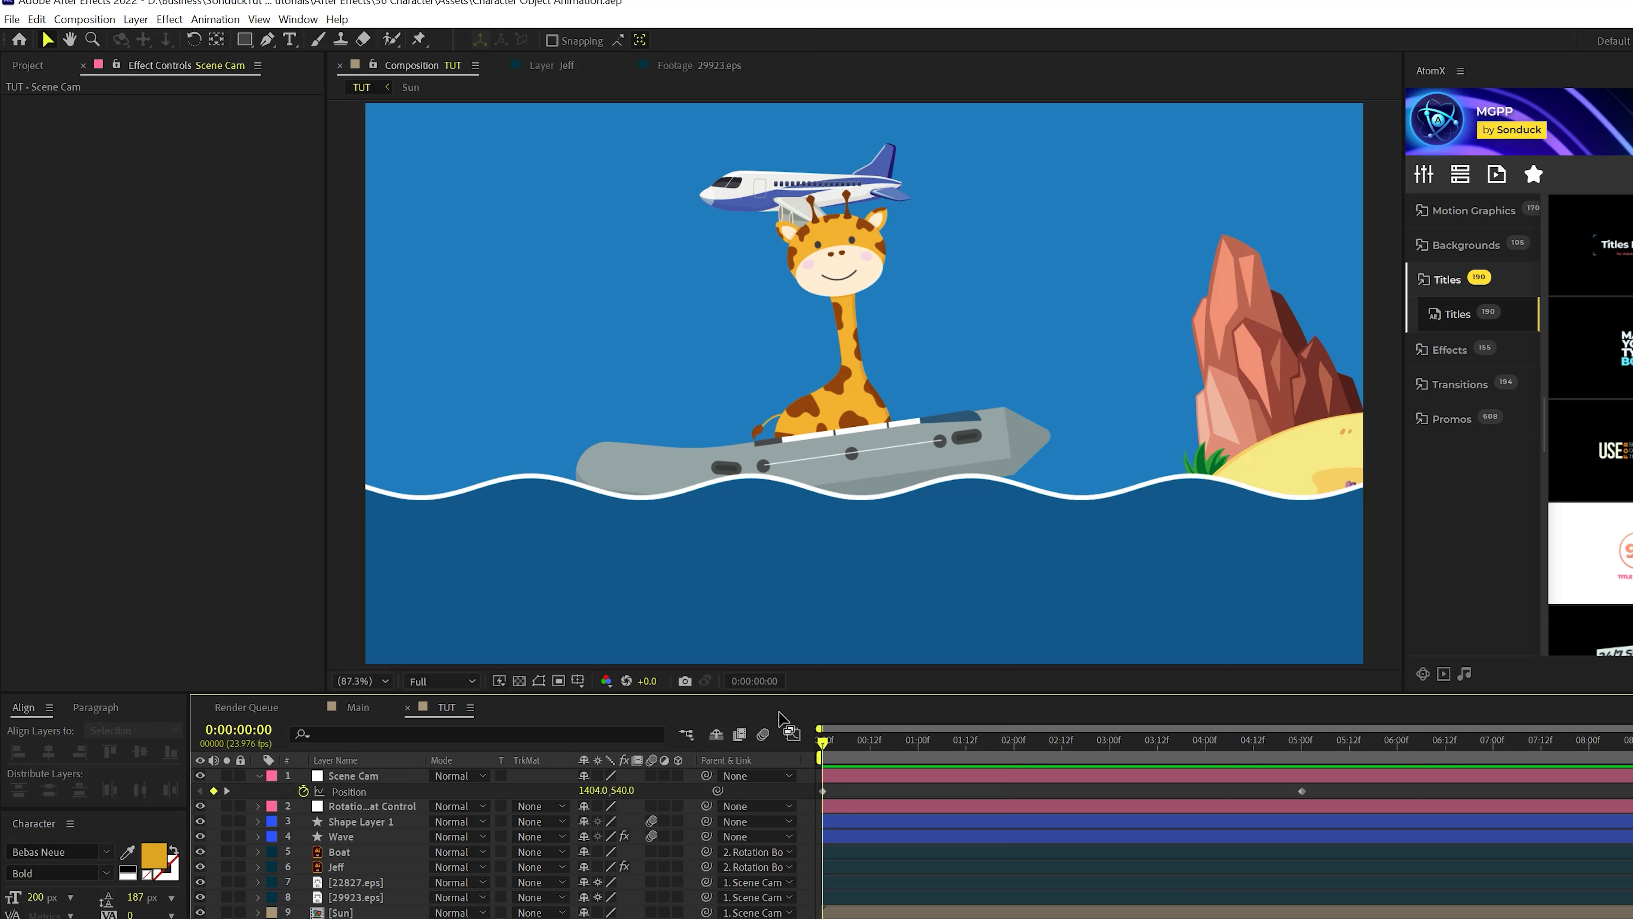
pyautogui.click(352, 882)
pyautogui.press('p')
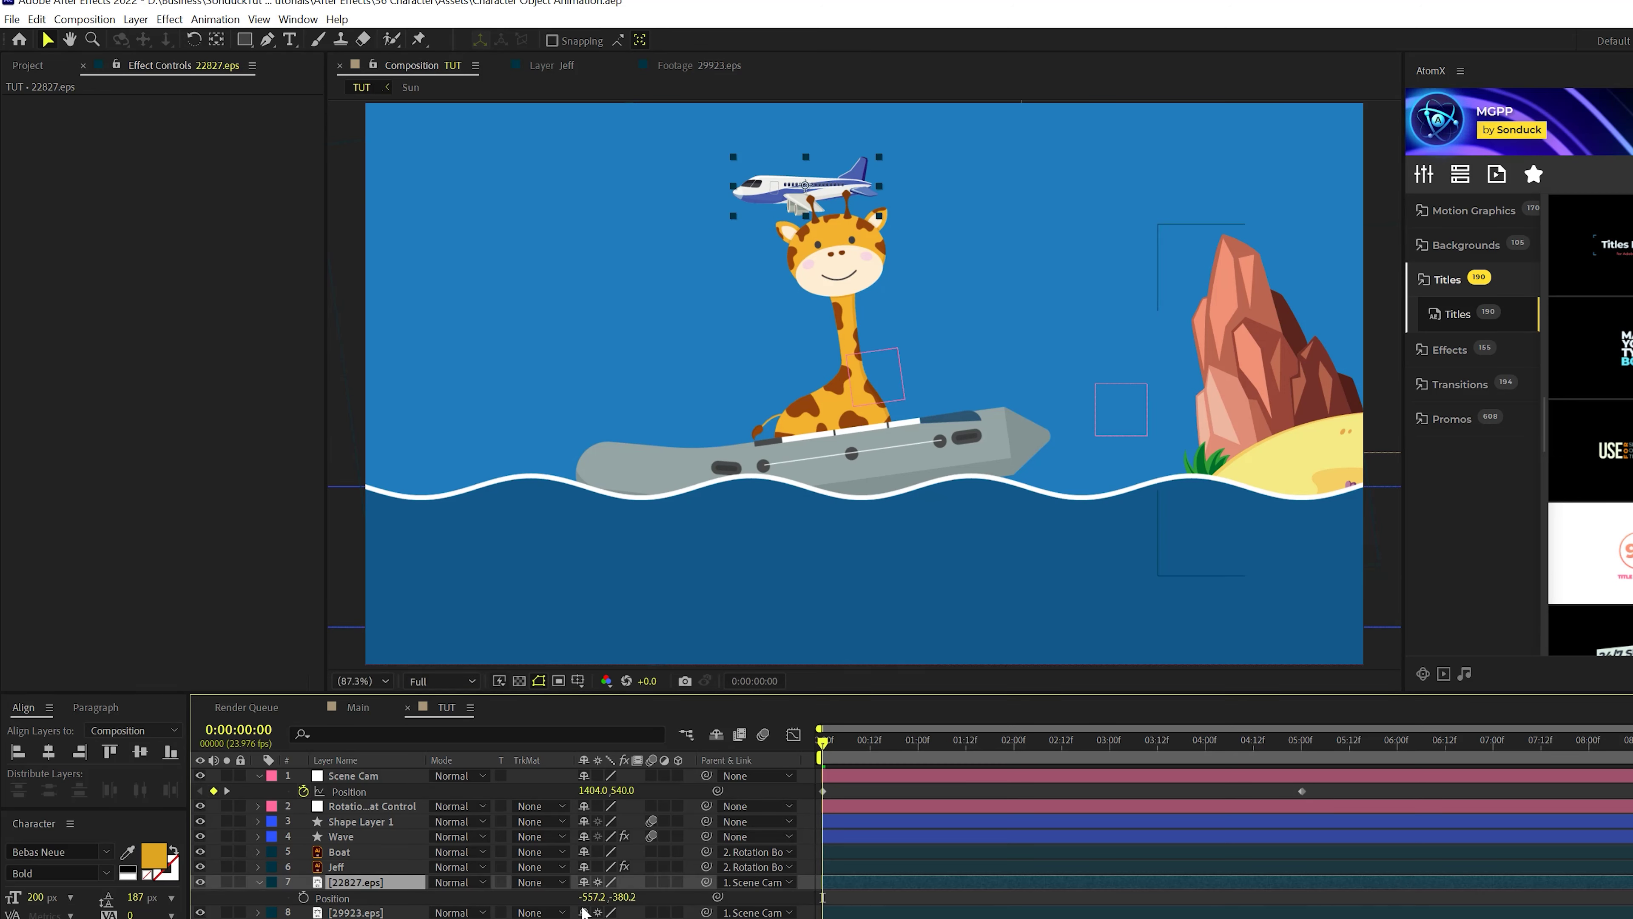
pyautogui.moveTo(588, 896); pyautogui.dragTo(884, 896)
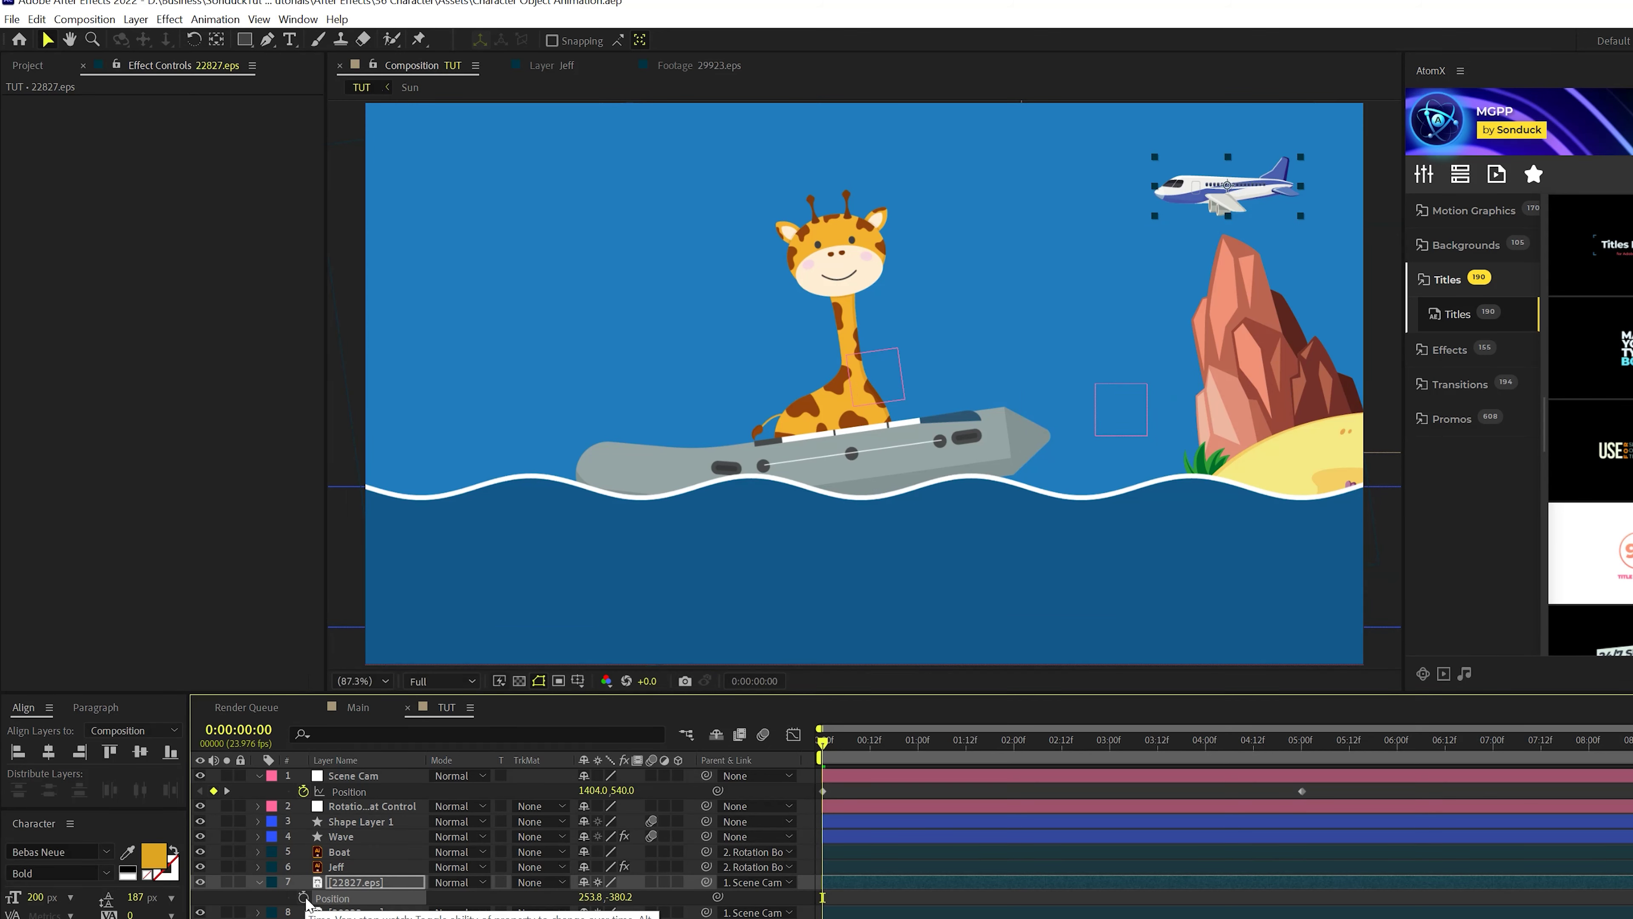
# Step: Move the airplane to X -1356.2 off the left edge at five seconds, then preview
pyautogui.click(1306, 743)
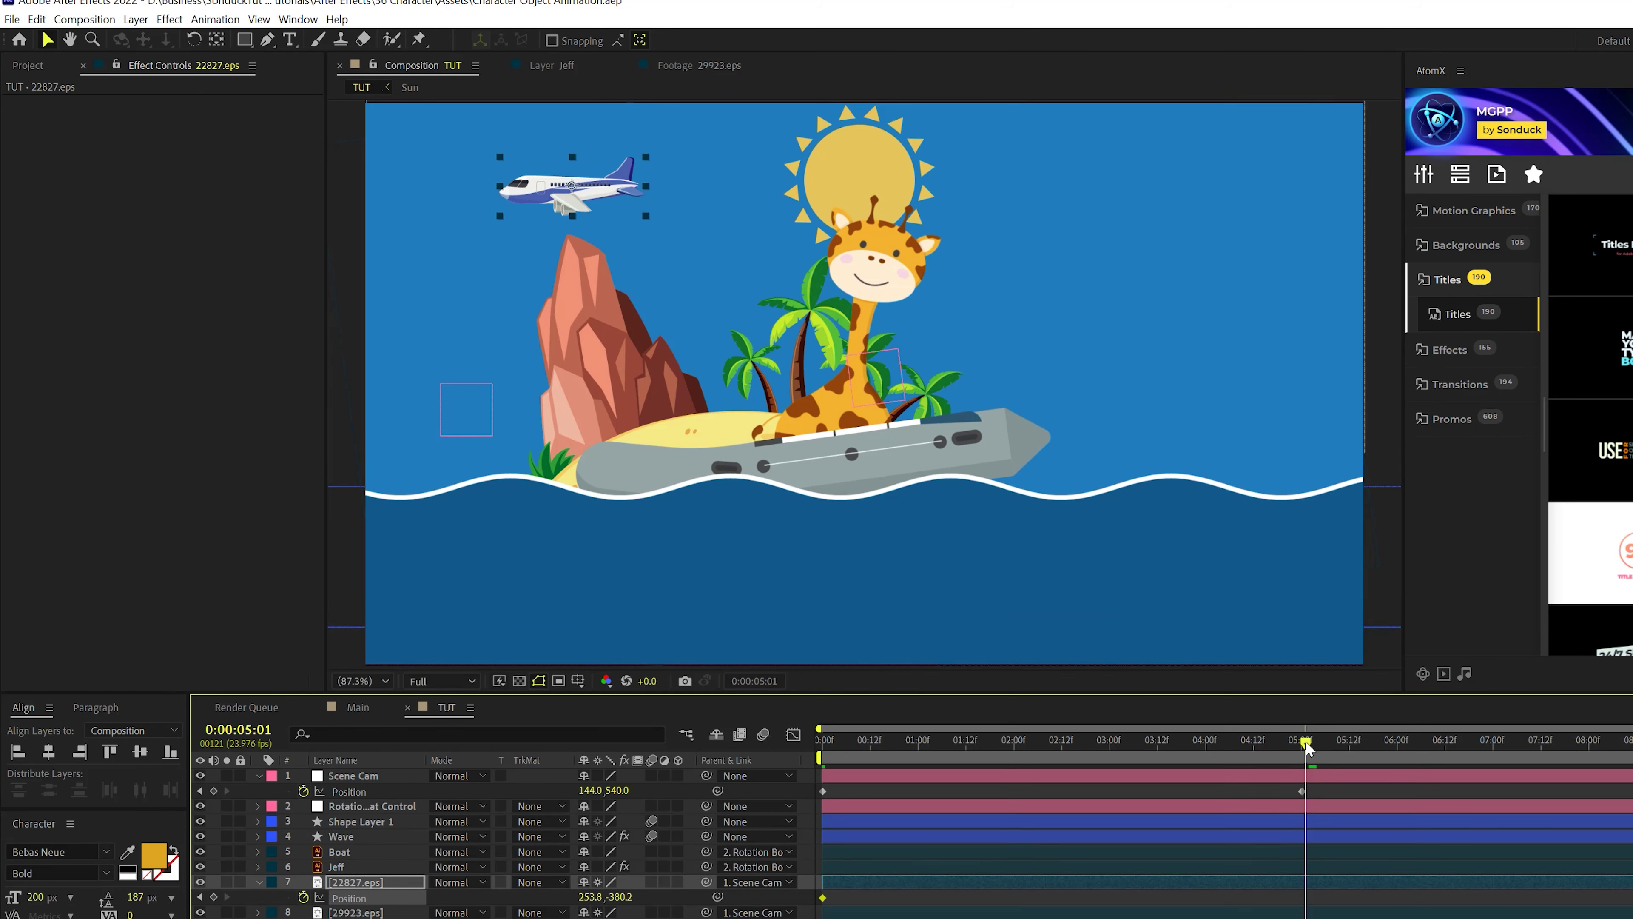
pyautogui.press(',')
pyautogui.press(',')
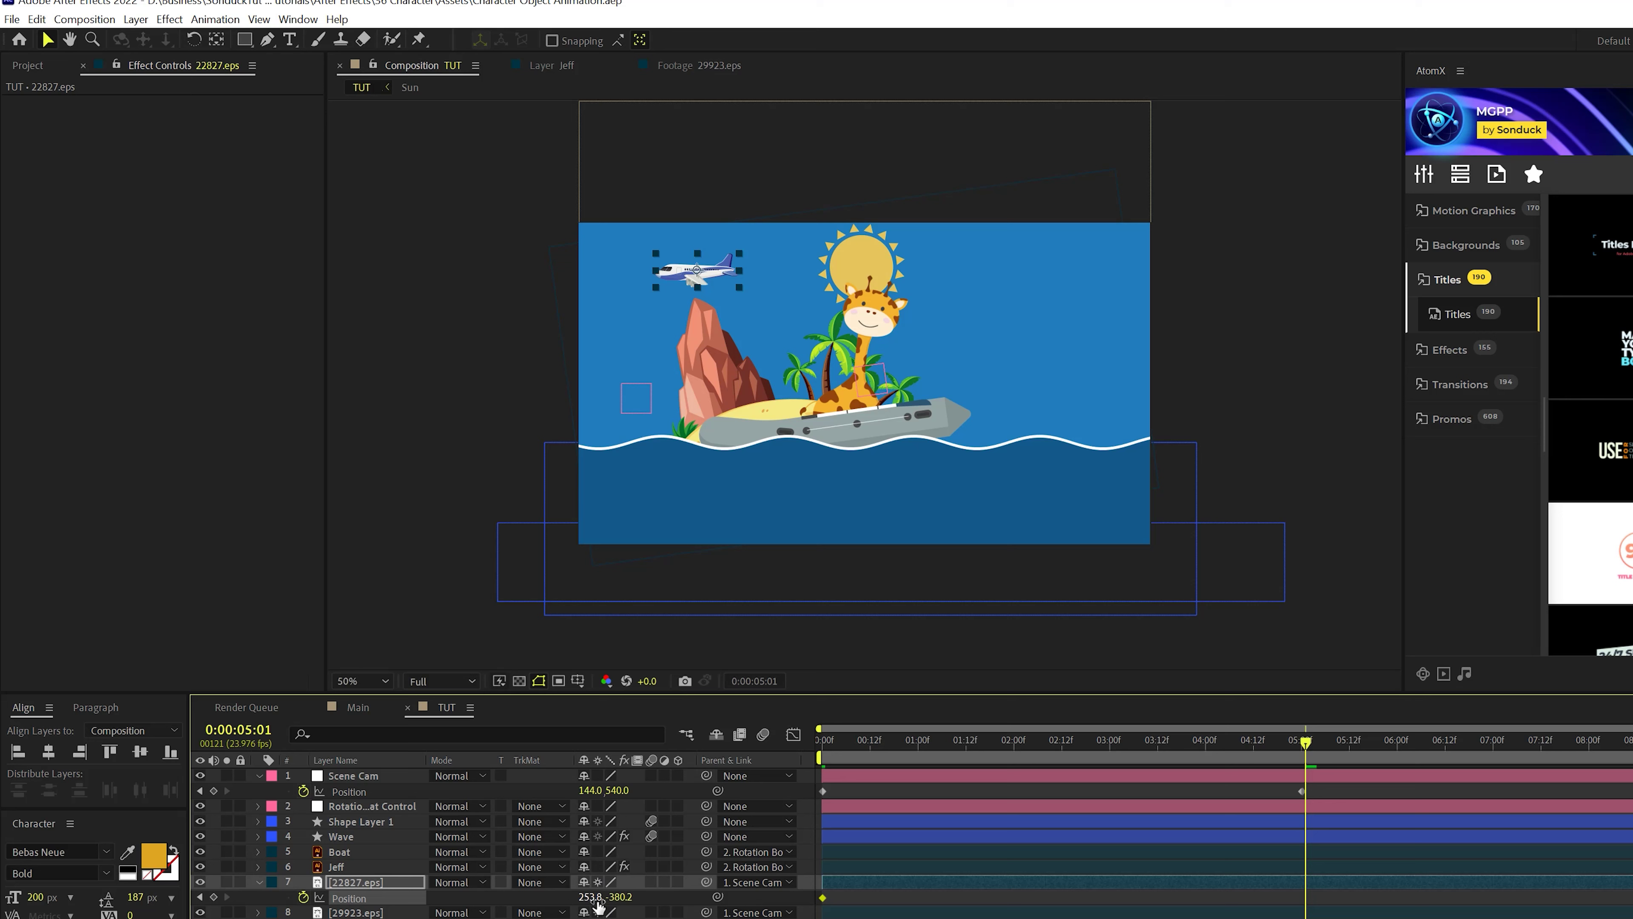
pyautogui.moveTo(598, 904); pyautogui.dragTo(452, 885)
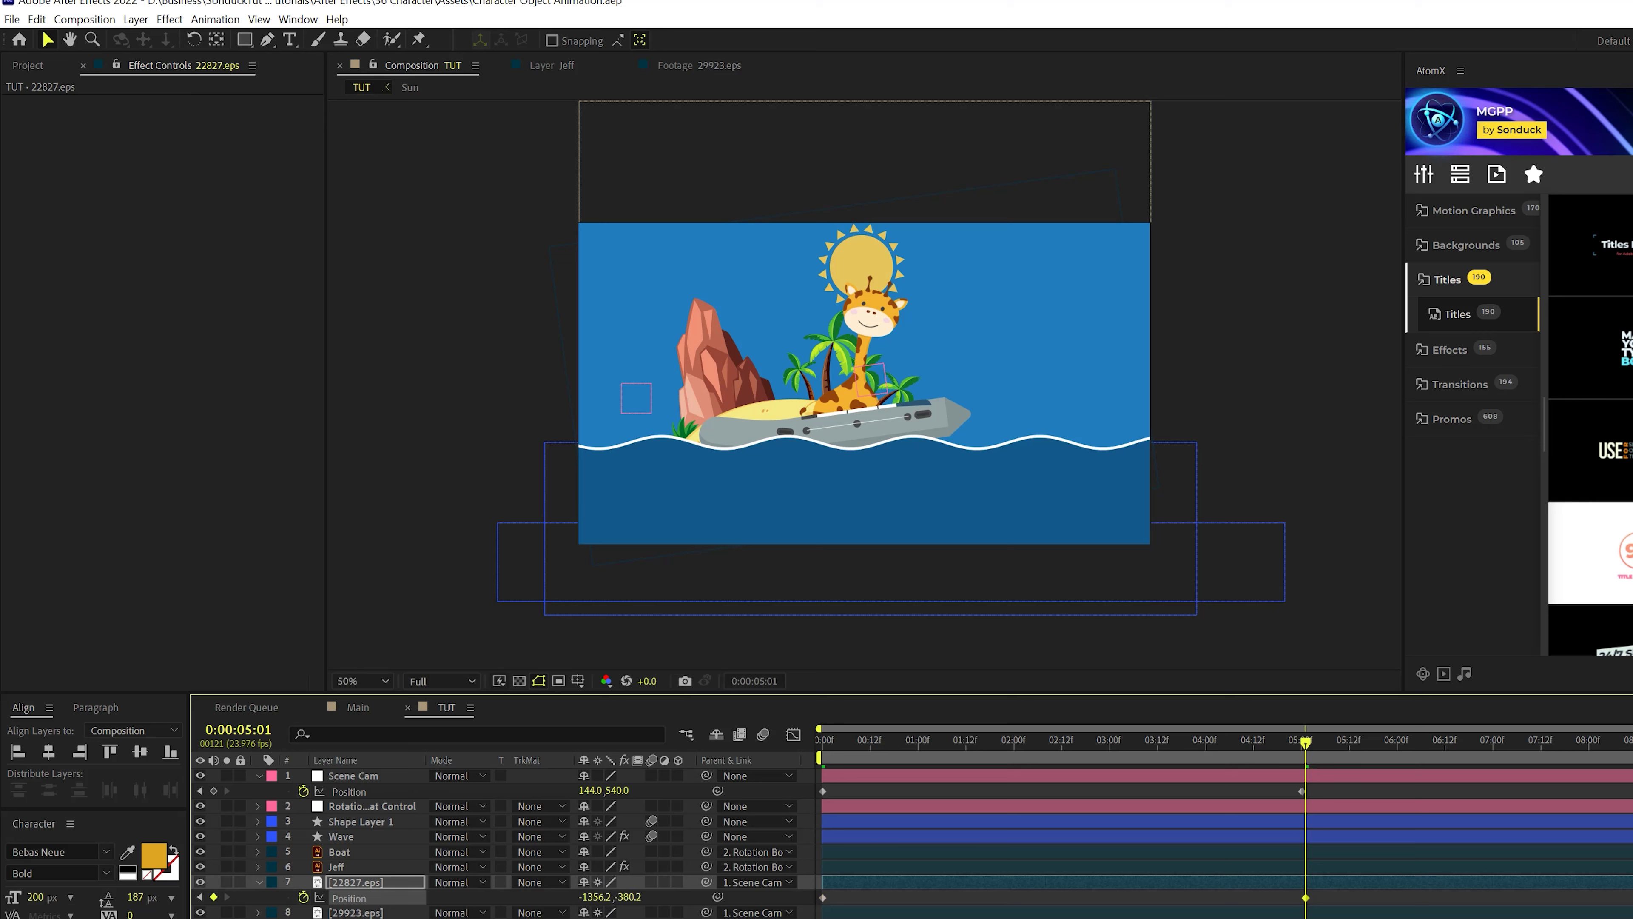
pyautogui.press('F2')
pyautogui.press('Home')
pyautogui.press('space')
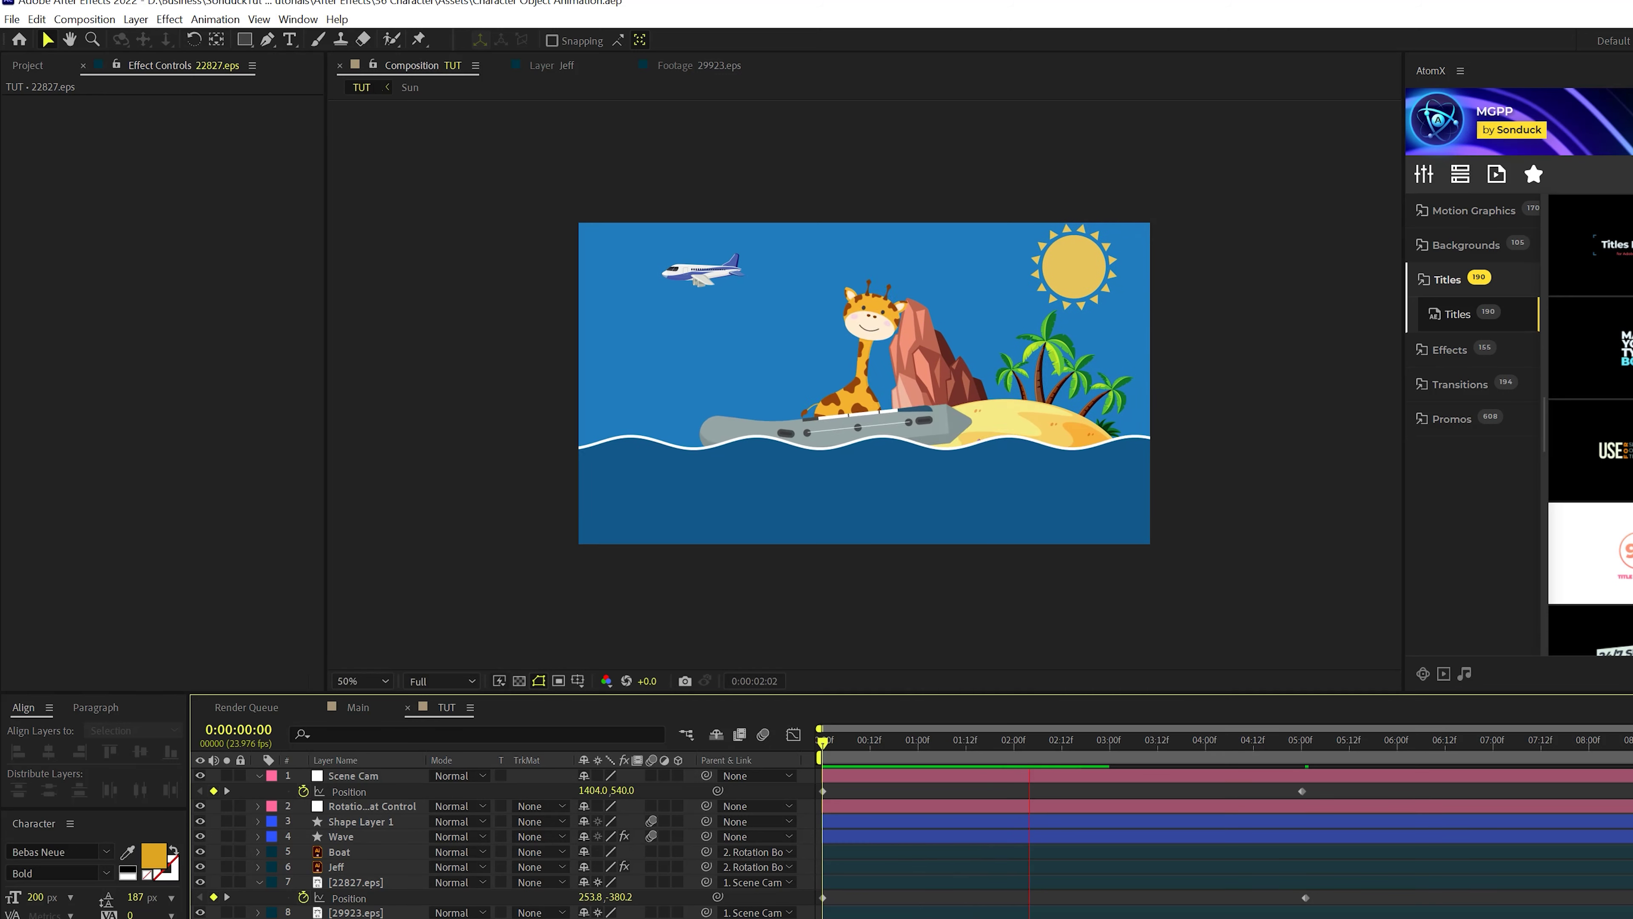
pyautogui.scroll(2, 795, 499)
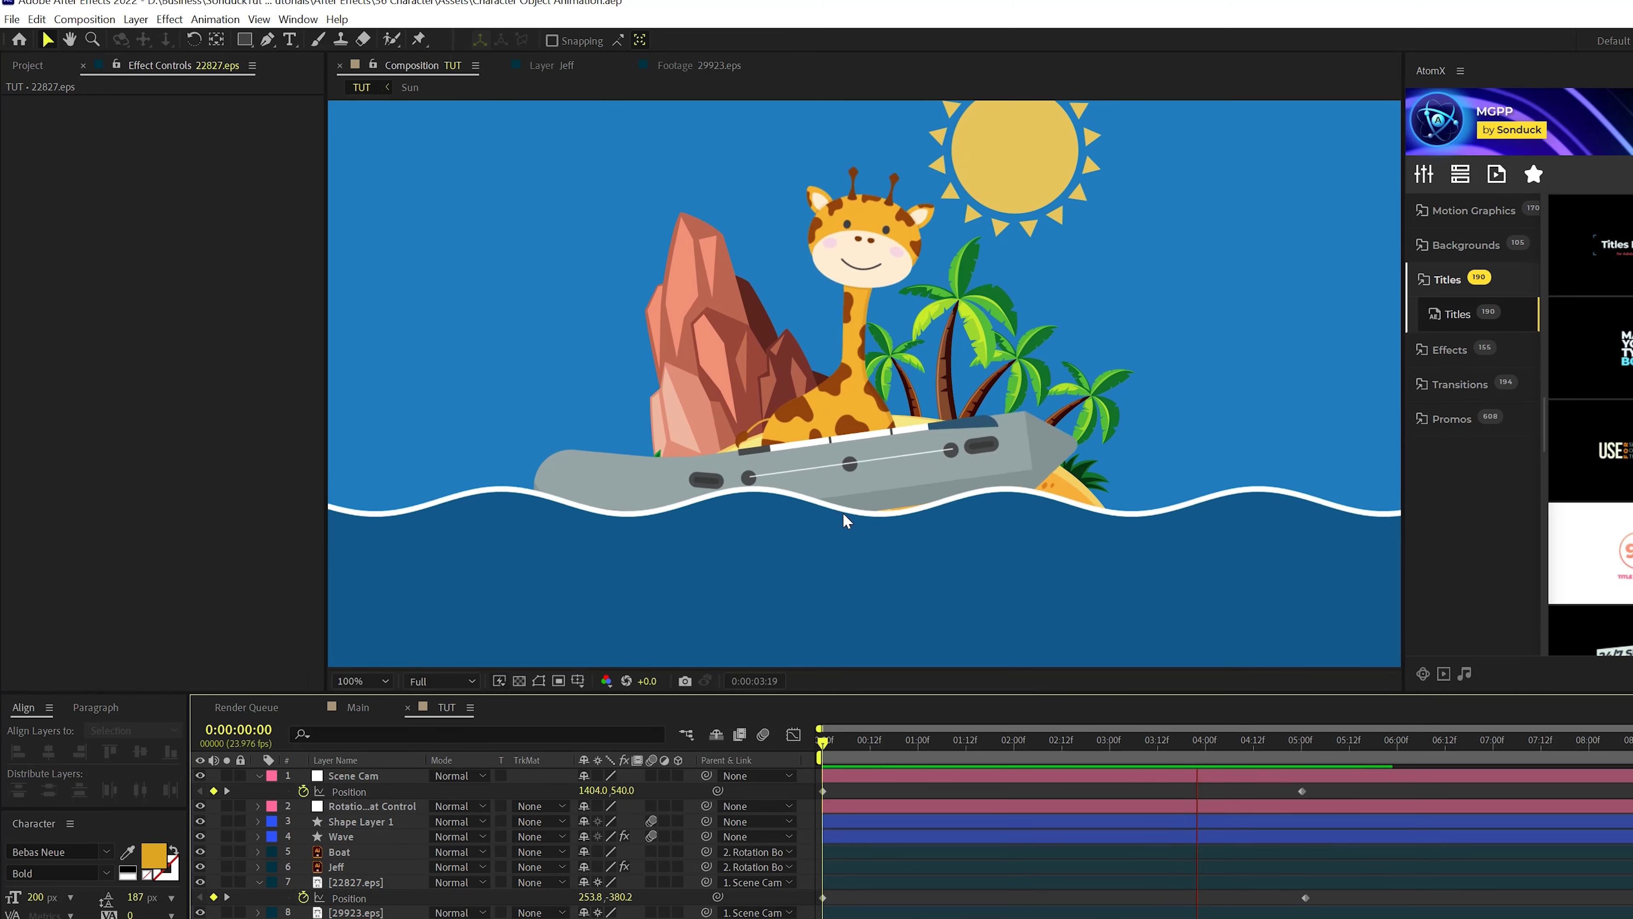
pyautogui.press('space')
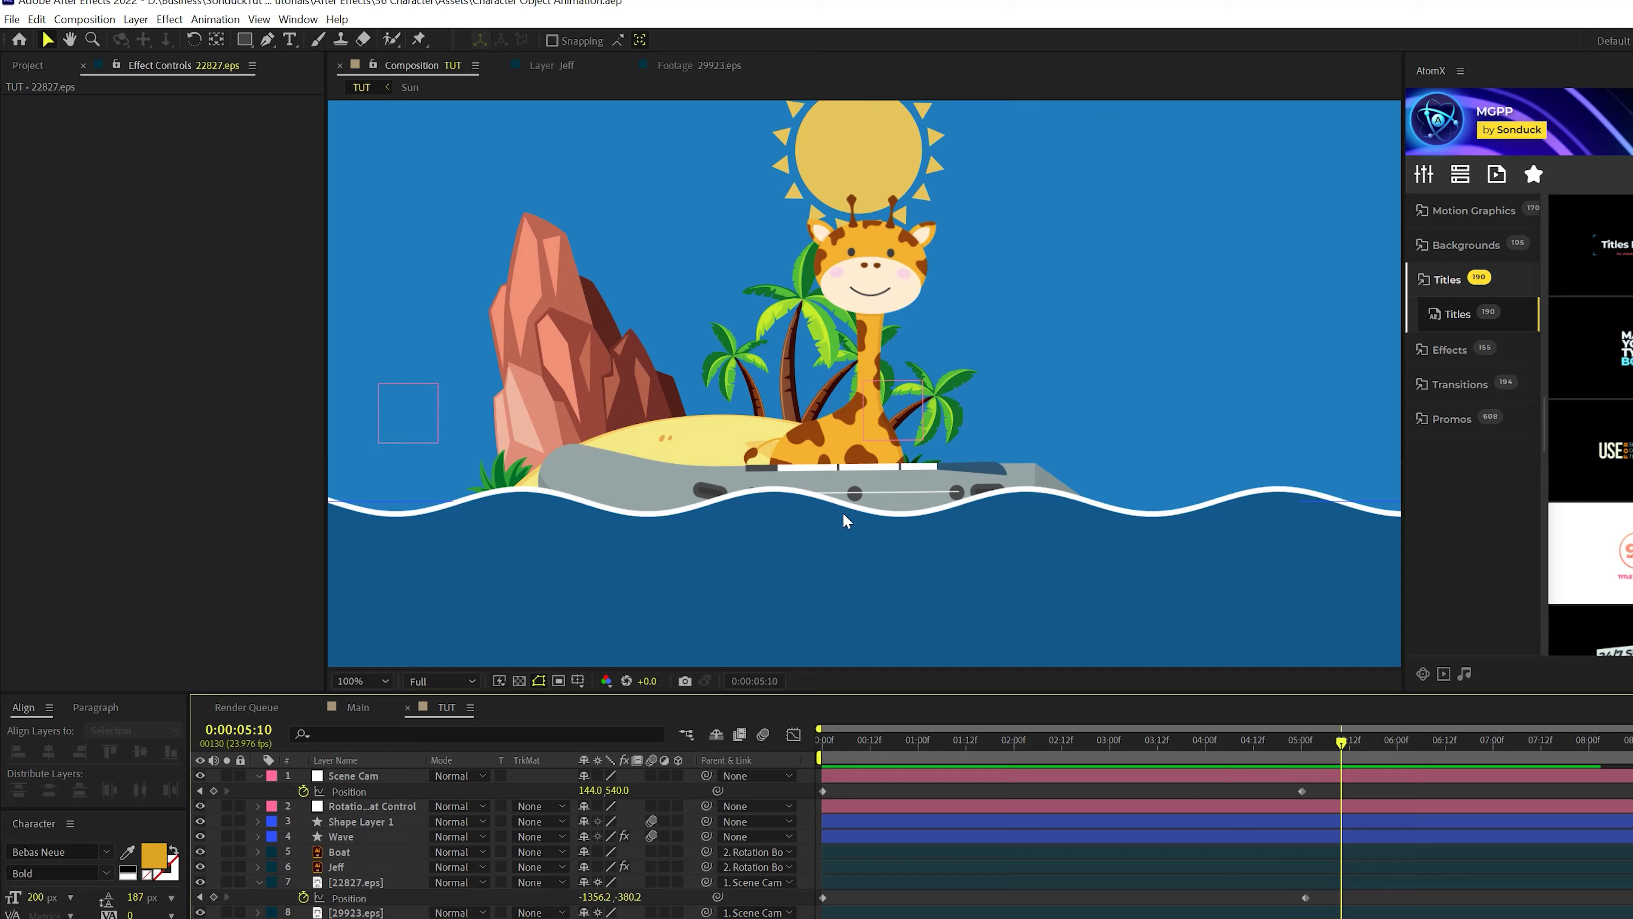